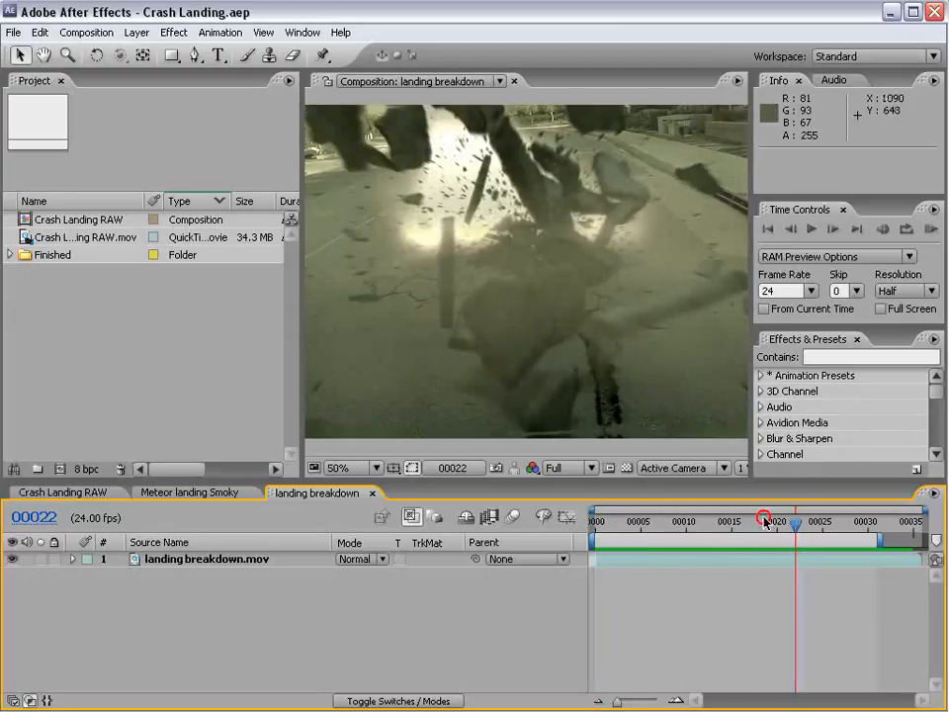
# Scrub through the opening of the landing breakdown composition and return to its first frame
pyautogui.moveTo(693, 532); pyautogui.dragTo(570, 531)
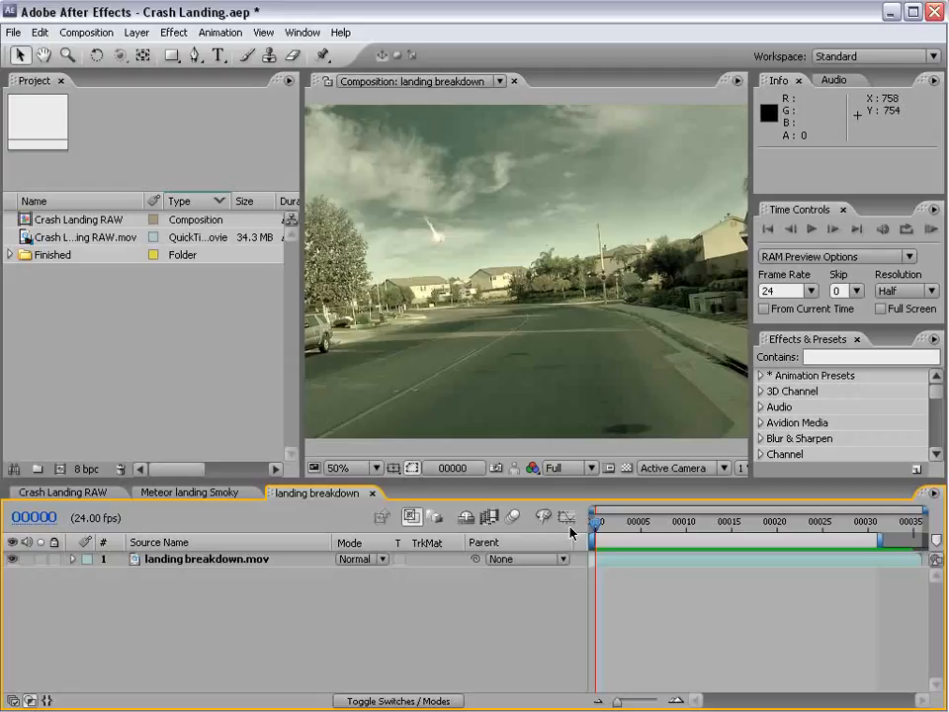
pyautogui.moveTo(594, 534); pyautogui.dragTo(513, 553)
pyautogui.moveTo(628, 530); pyautogui.dragTo(543, 534)
# RAM-preview the Meteor landing Smoky composition and examine its opening frames up to frame 3
pyautogui.click(166, 492)
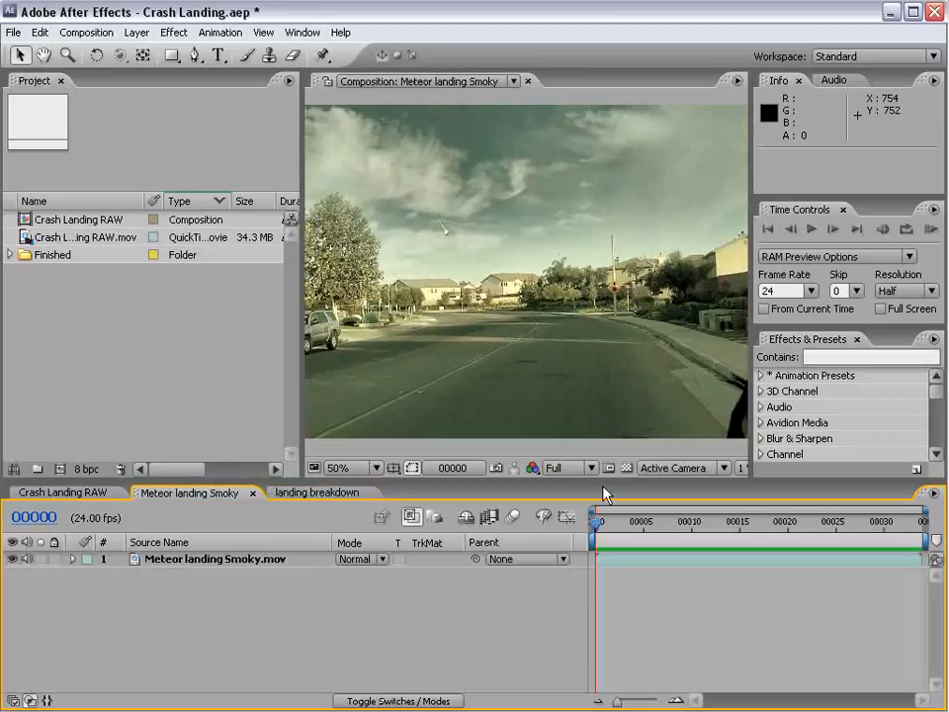
pyautogui.press('KP_0')
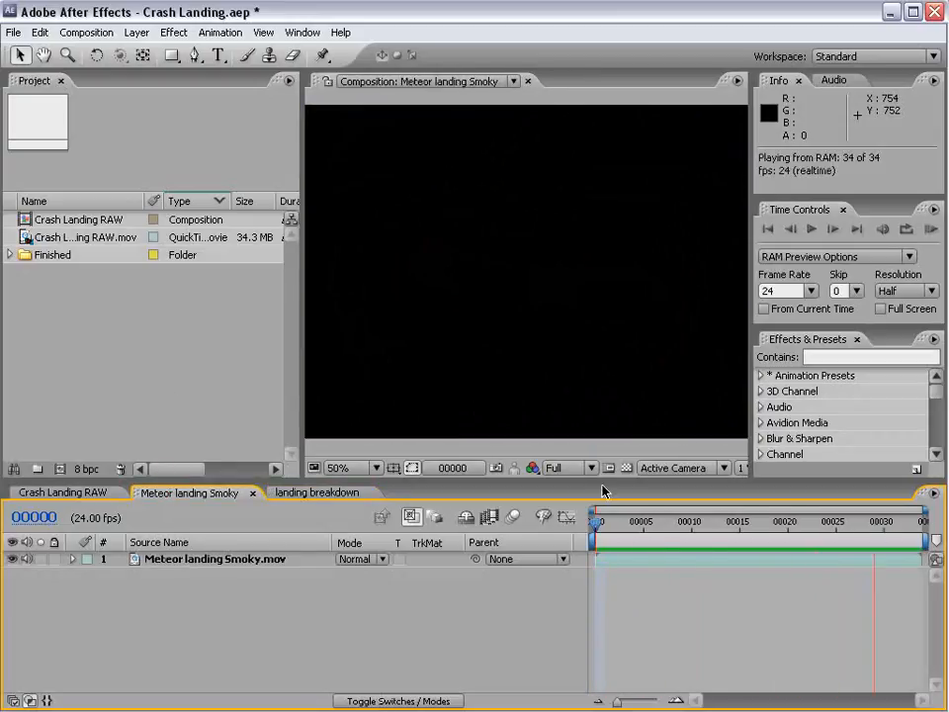
pyautogui.click(632, 547)
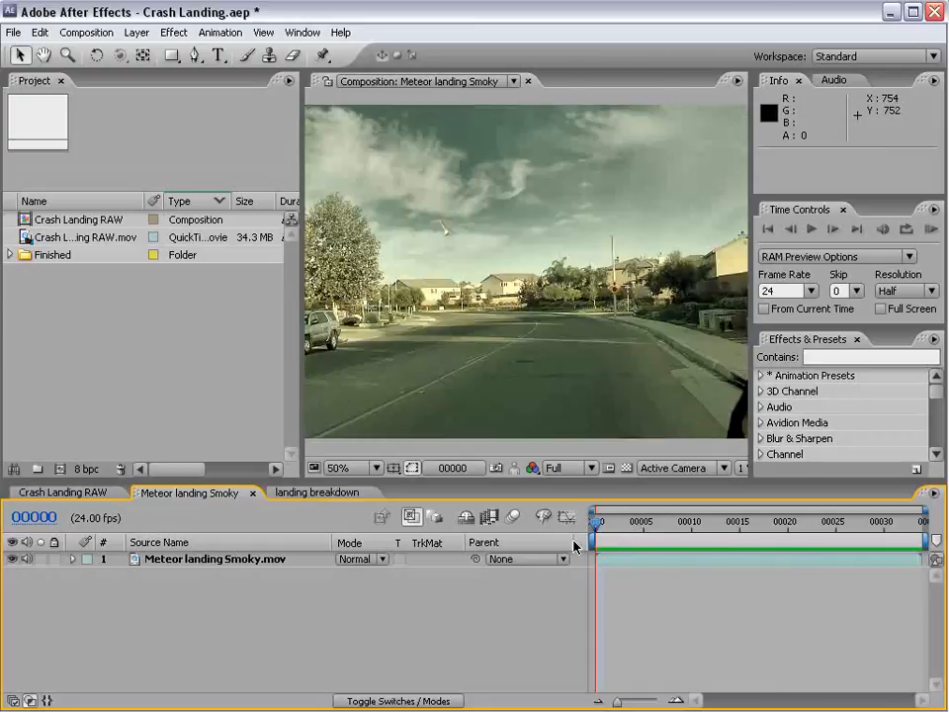
pyautogui.moveTo(629, 539)
pyautogui.mouseDown()
pyautogui.moveTo(923, 559)
pyautogui.moveTo(704, 583)
pyautogui.moveTo(623, 553)
pyautogui.mouseUp()
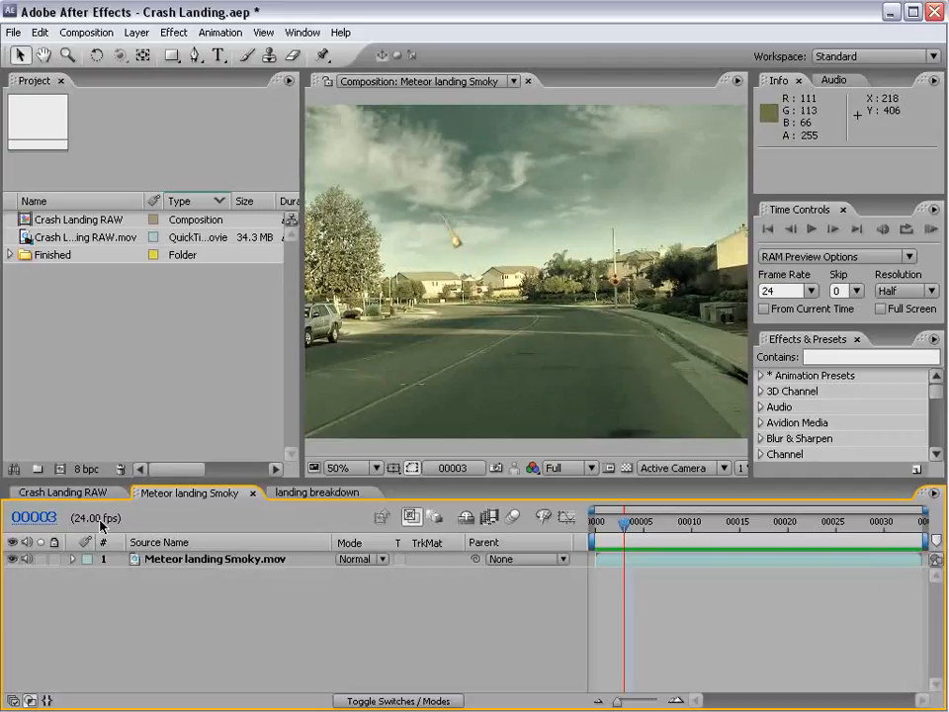
# Add frame 40 of the Crash Landing RAW composition to the render queue as a single still-image file
pyautogui.click(64, 493)
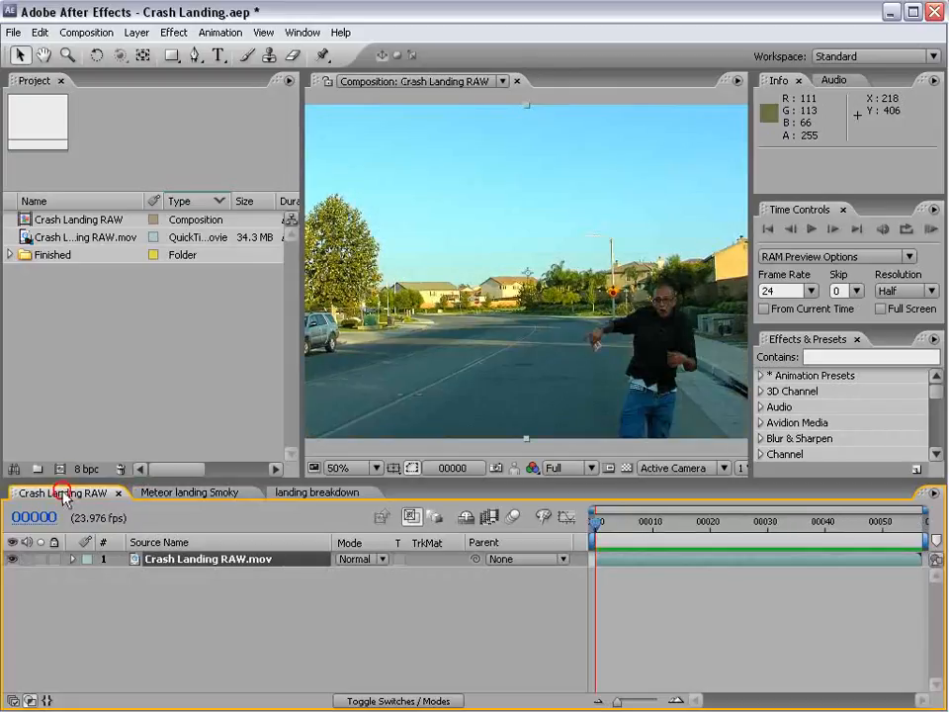
pyautogui.moveTo(610, 522); pyautogui.dragTo(824, 524)
pyautogui.press('`')
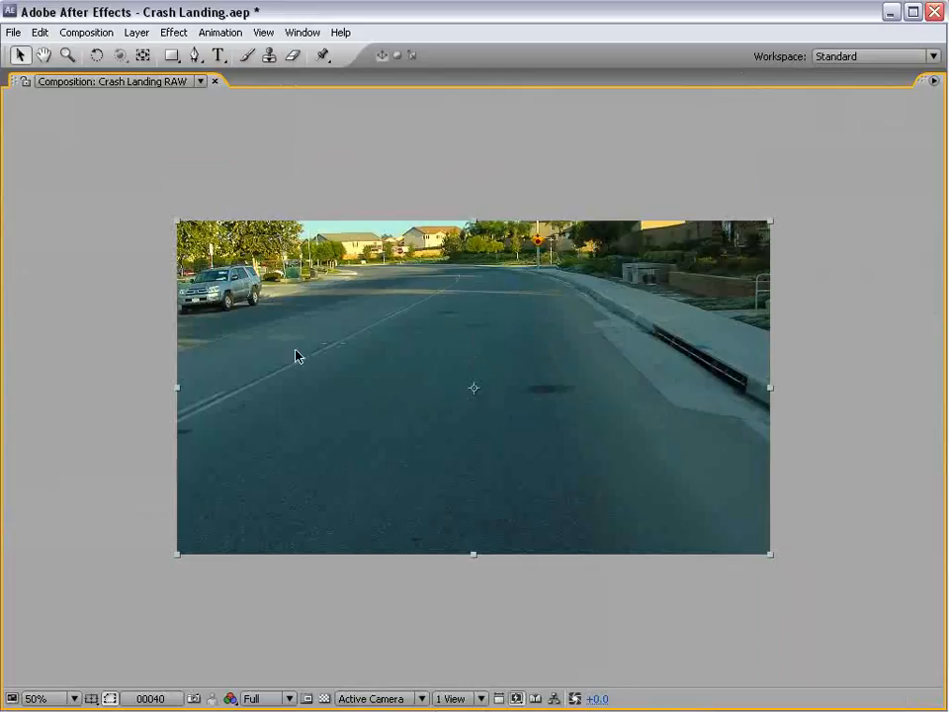
pyautogui.click(86, 32)
pyautogui.moveTo(128, 218)
pyautogui.click(358, 217)
pyautogui.press('`')
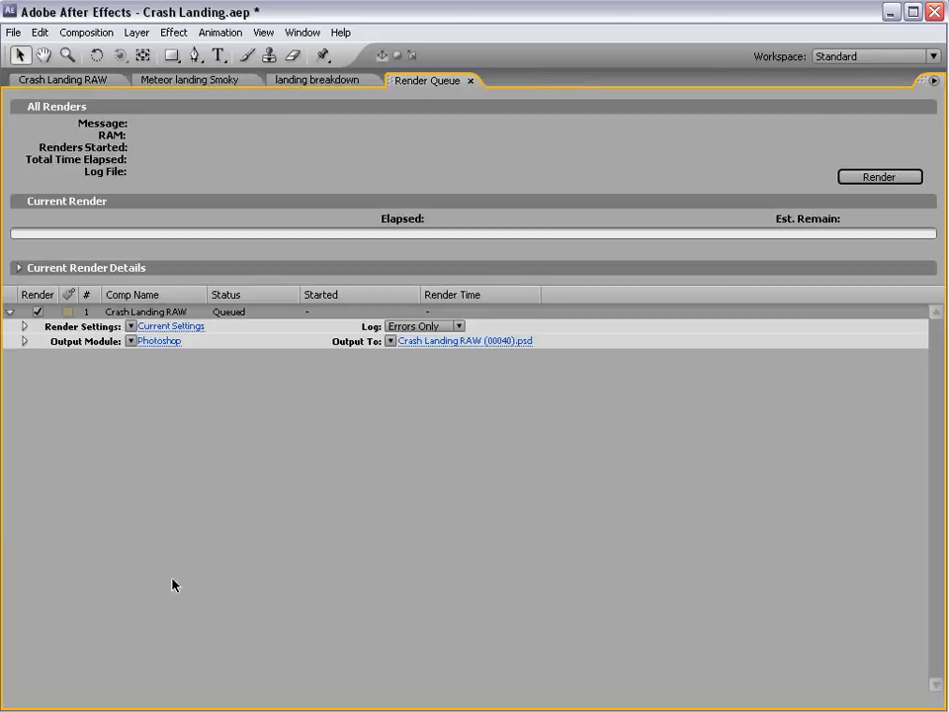
# Change the queued frame's output format to JPEG Sequence and accept its JPEG options
pyautogui.click(129, 326)
pyautogui.click(178, 342)
pyautogui.click(162, 343)
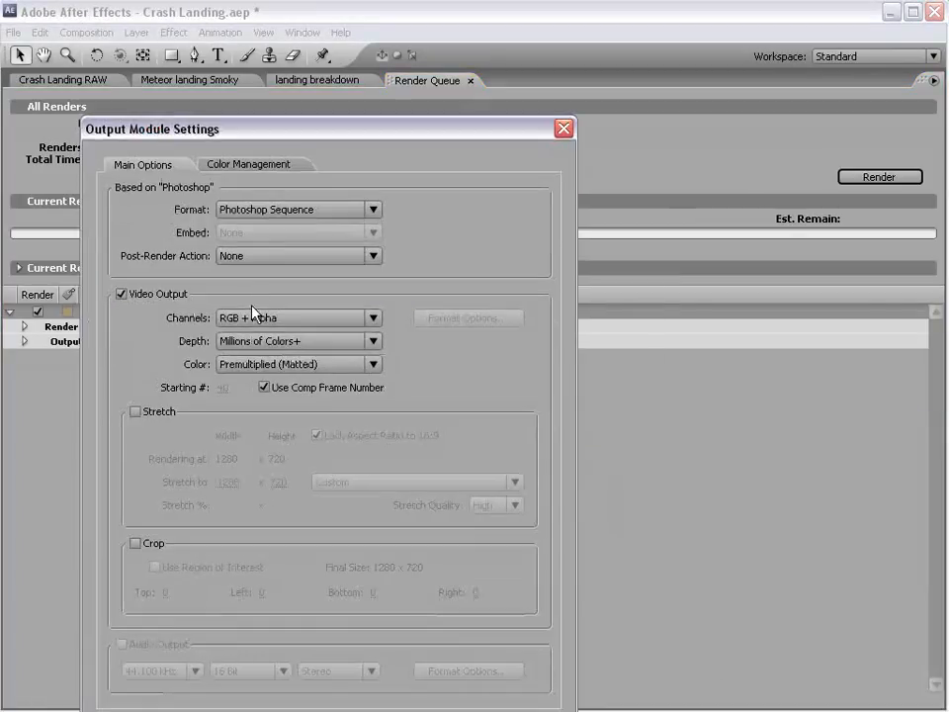
pyautogui.click(262, 210)
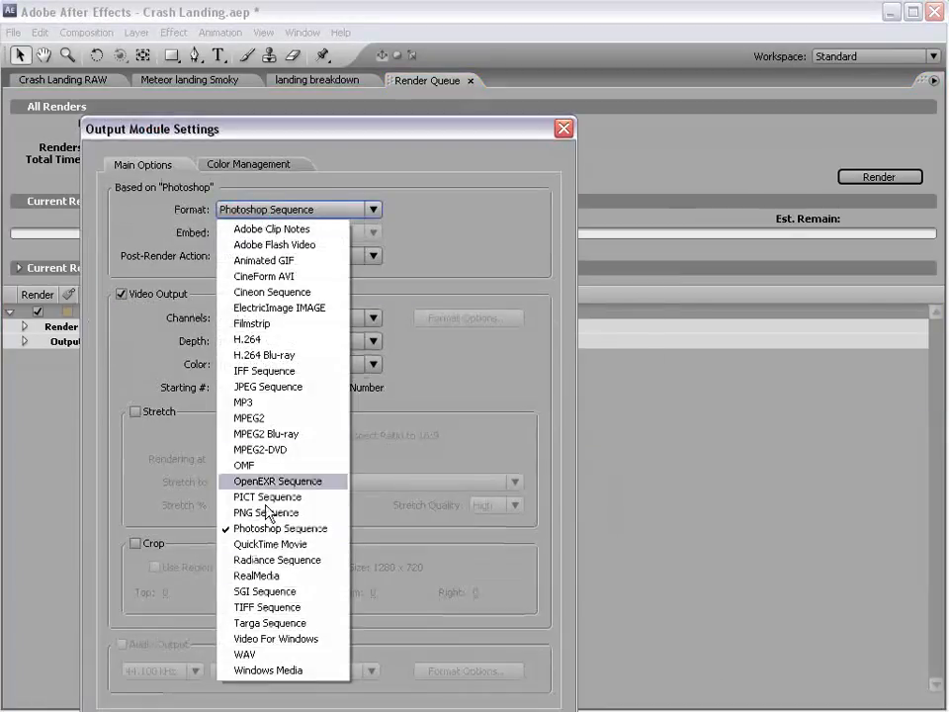
pyautogui.click(255, 387)
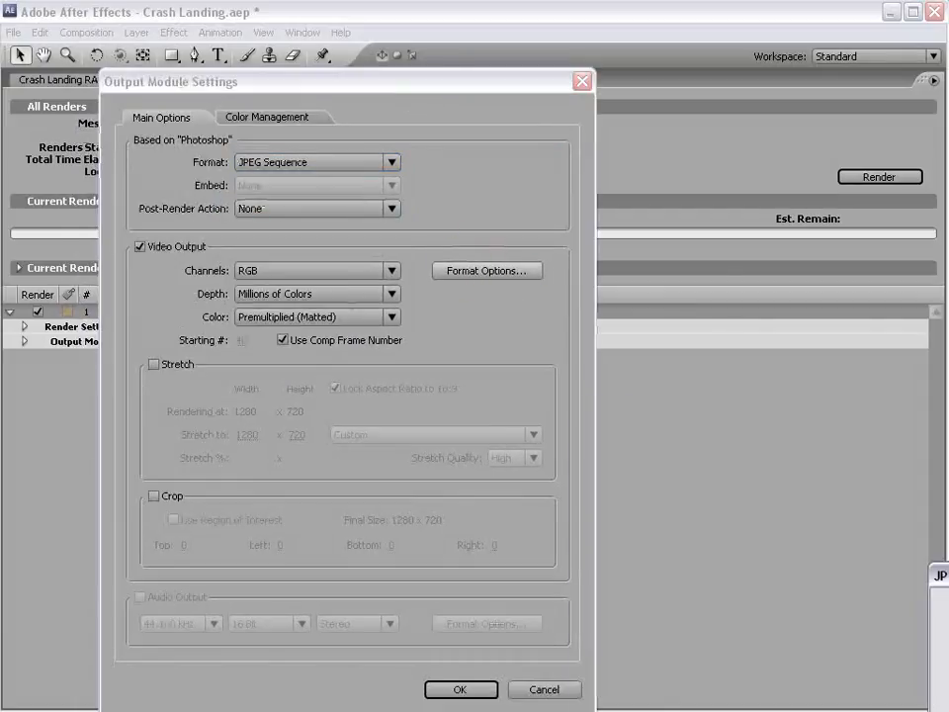
pyautogui.click(487, 269)
pyautogui.click(676, 314)
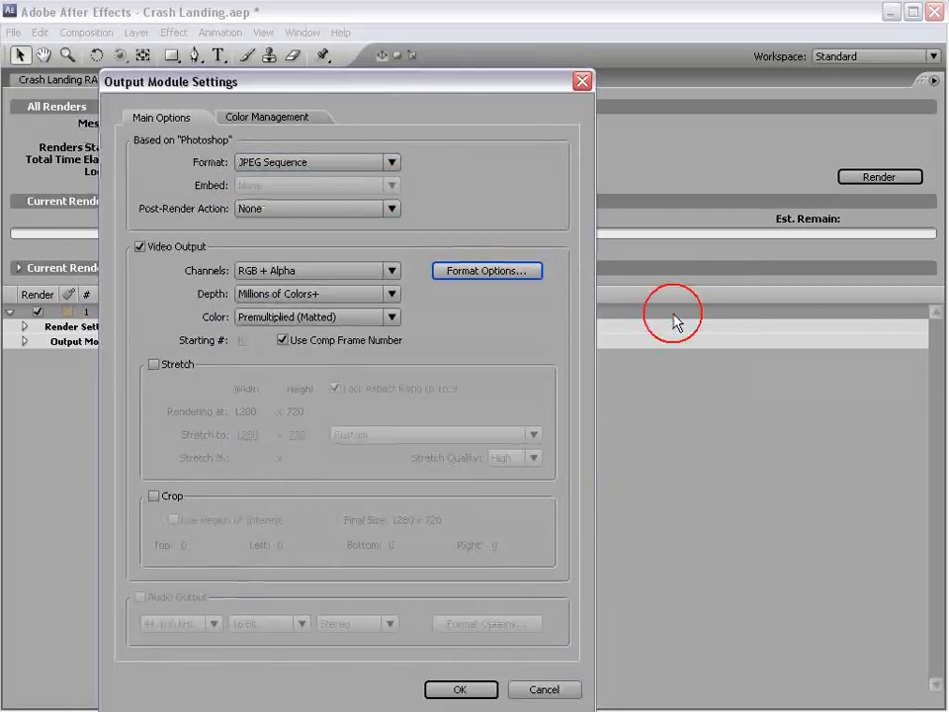
pyautogui.click(473, 689)
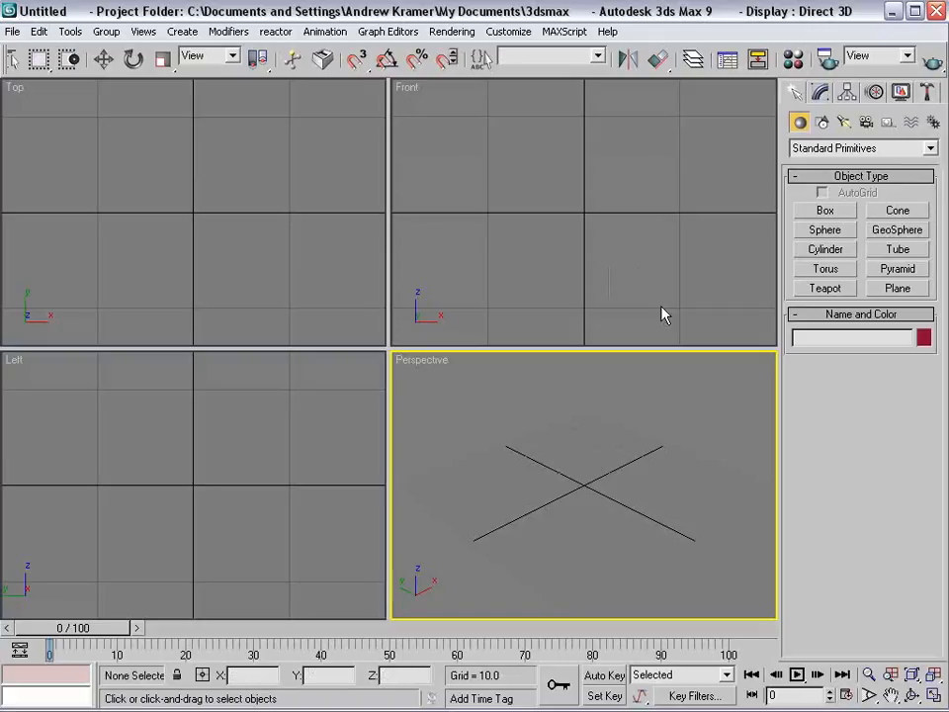
# Bring Meteor Plate NEW.jpg from the Footage folder into the 3ds Max perspective view as viewport background and environment map
pyautogui.hotkey('alt', 'Tab')
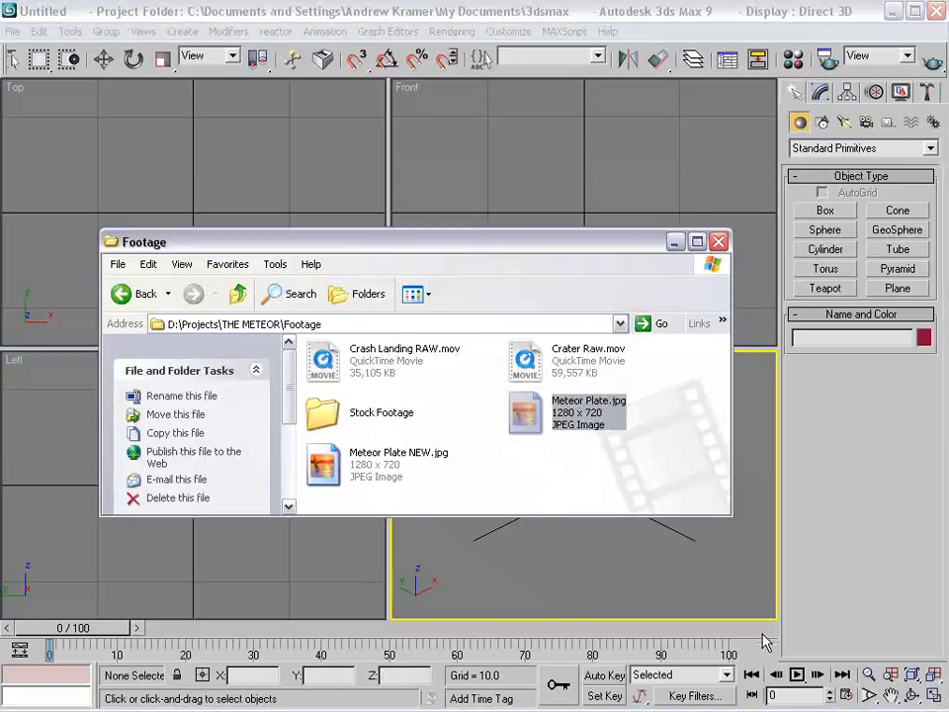
pyautogui.click(540, 460)
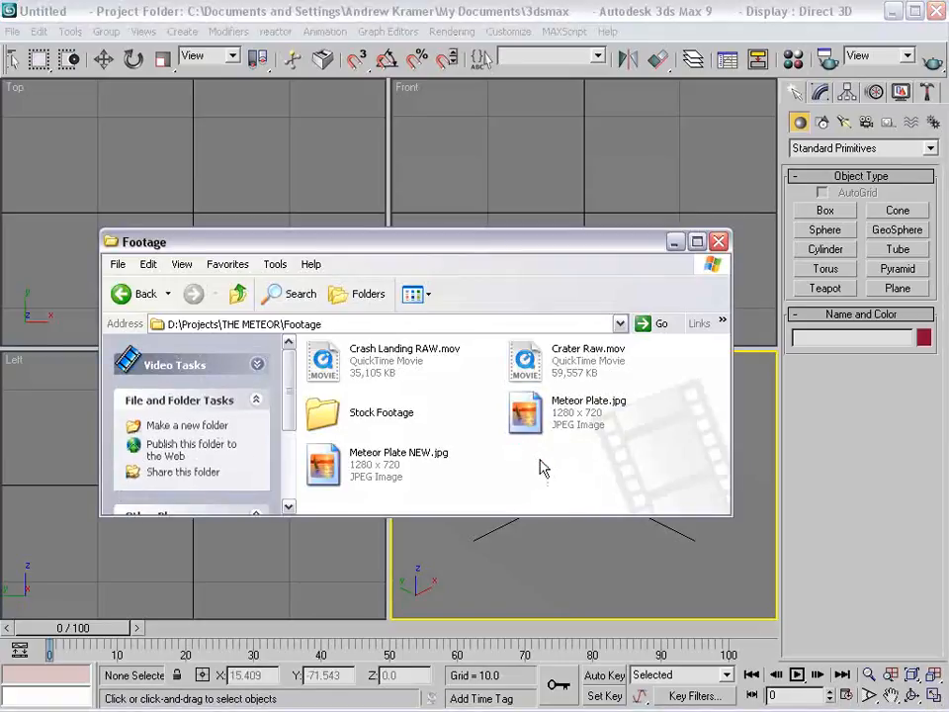
pyautogui.moveTo(322, 466); pyautogui.dragTo(570, 547)
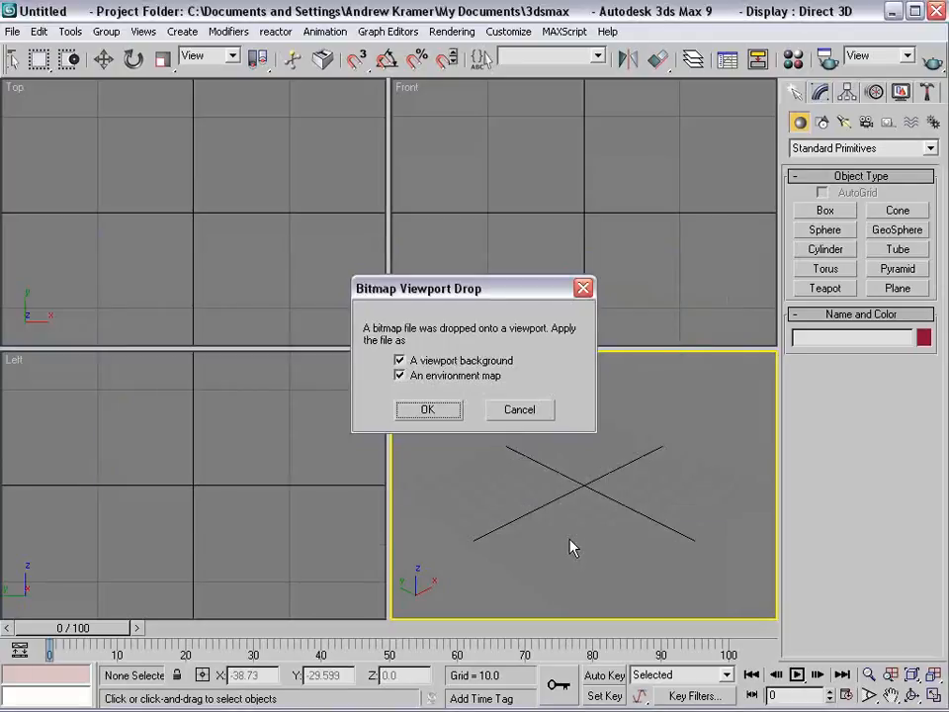
pyautogui.click(430, 418)
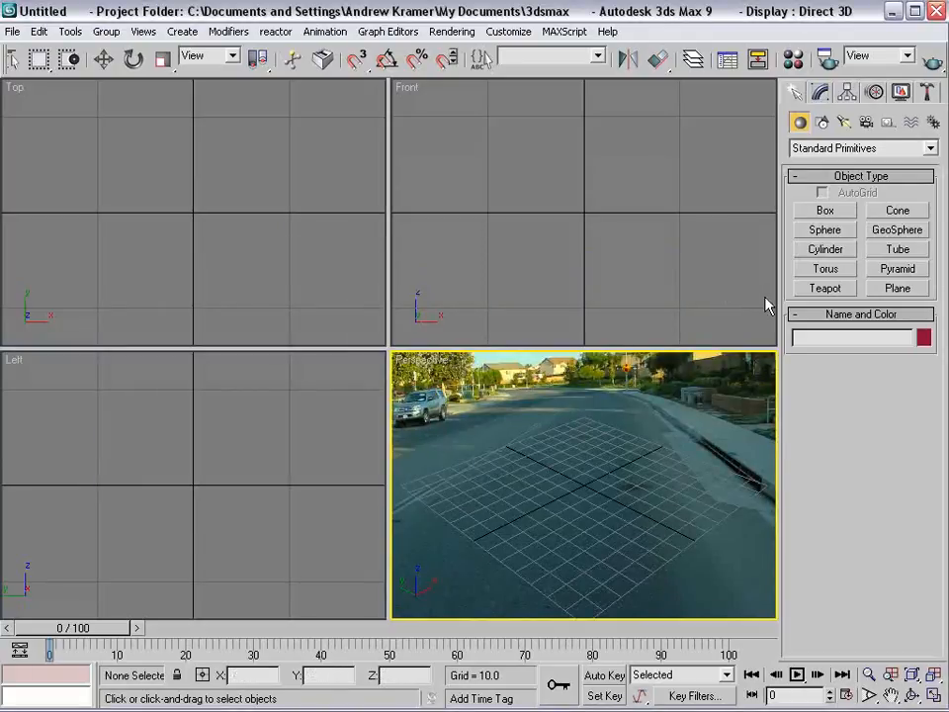
# Create a plane about 145 by 152 units over the road and match the perspective view to the photo's ground
pyautogui.click(896, 289)
pyautogui.click(800, 119)
pyautogui.moveTo(589, 411); pyautogui.dragTo(580, 640)
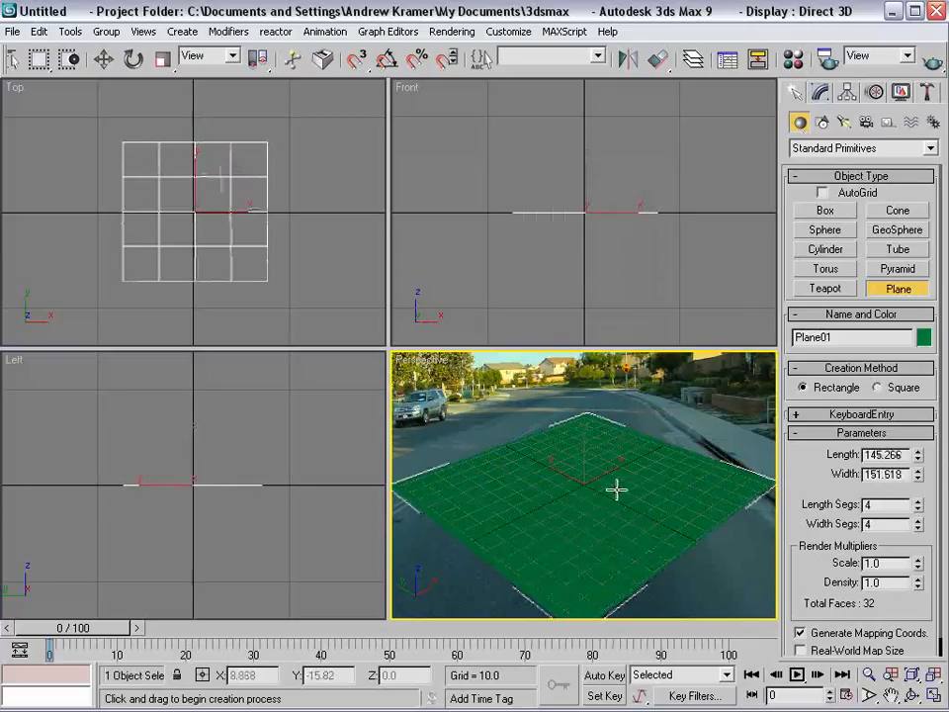
pyautogui.keyDown('alt'); pyautogui.moveTo(710, 559); pyautogui.dragTo(607, 454, button='middle'); pyautogui.keyUp('alt')
# Activate the Move tool for the ground plane and hide the grid in the perspective view
pyautogui.rightClick(530, 563)
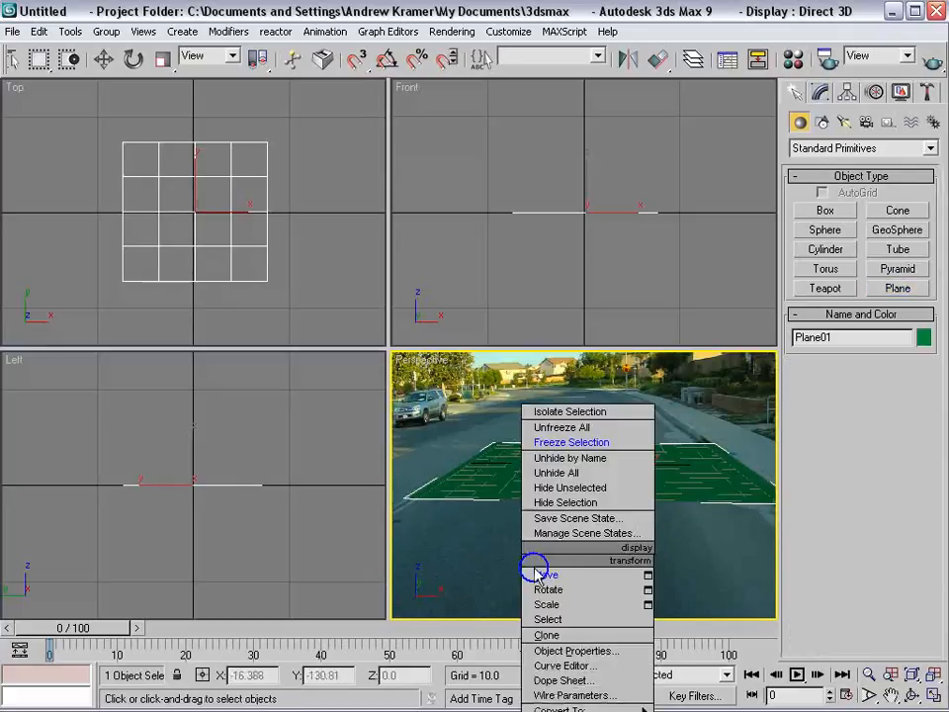
pyautogui.click(547, 572)
pyautogui.click(524, 560)
pyautogui.click(566, 490)
pyautogui.rightClick(415, 362)
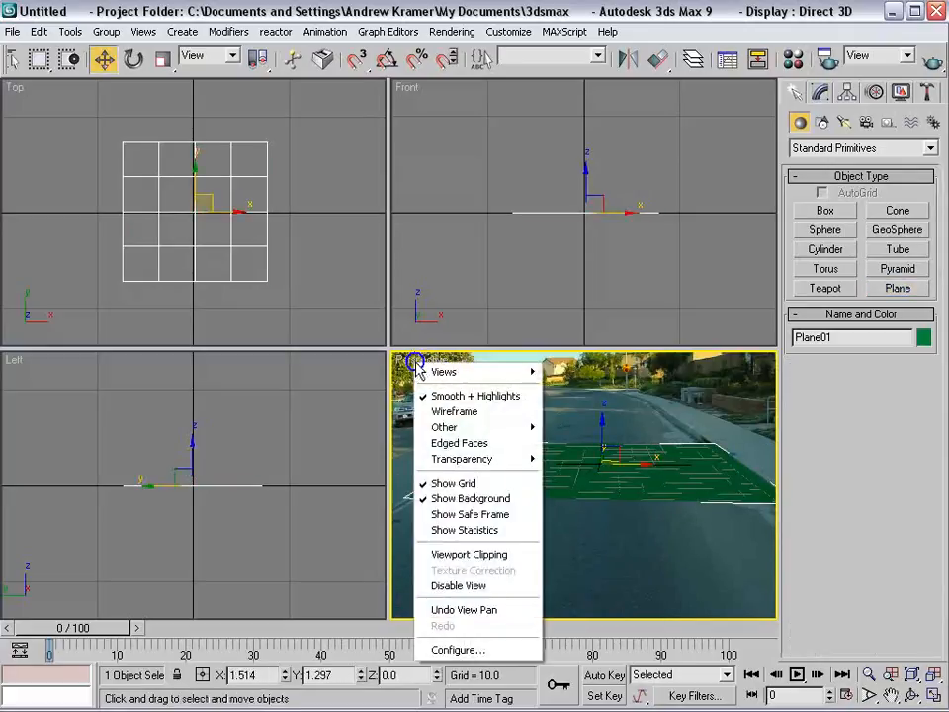
pyautogui.click(455, 483)
pyautogui.click(604, 564)
pyautogui.click(573, 478)
# Enlarge the ground plane to about 410 long by 243 wide and shift it along X to about -48.8
pyautogui.click(820, 92)
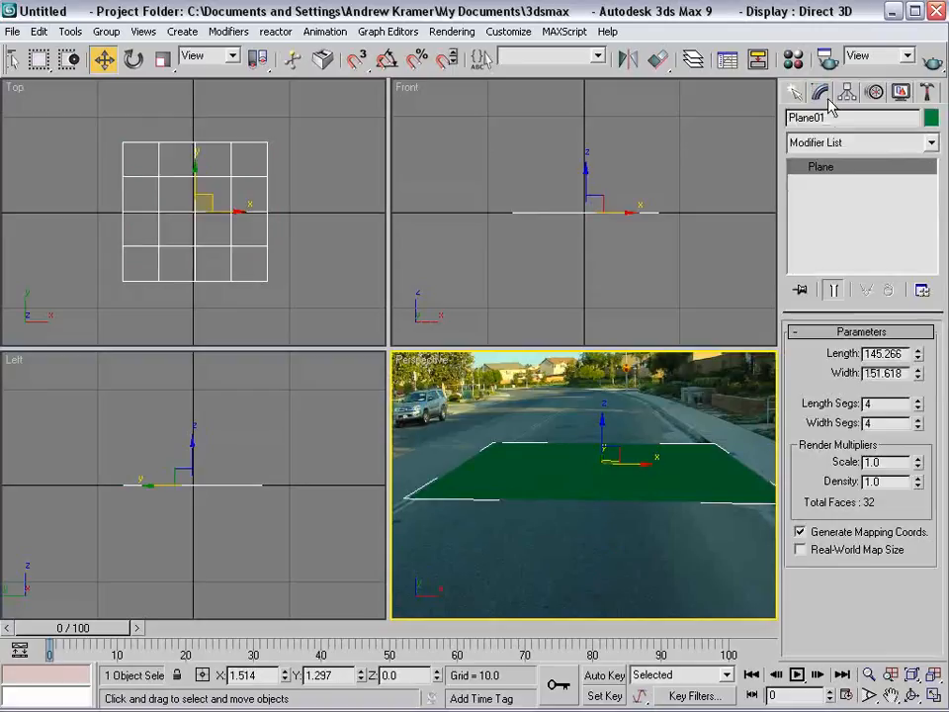
pyautogui.moveTo(917, 353); pyautogui.dragTo(904, 181)
pyautogui.moveTo(918, 376); pyautogui.dragTo(920, 320)
pyautogui.moveTo(691, 454); pyautogui.dragTo(558, 465)
pyautogui.click(577, 389)
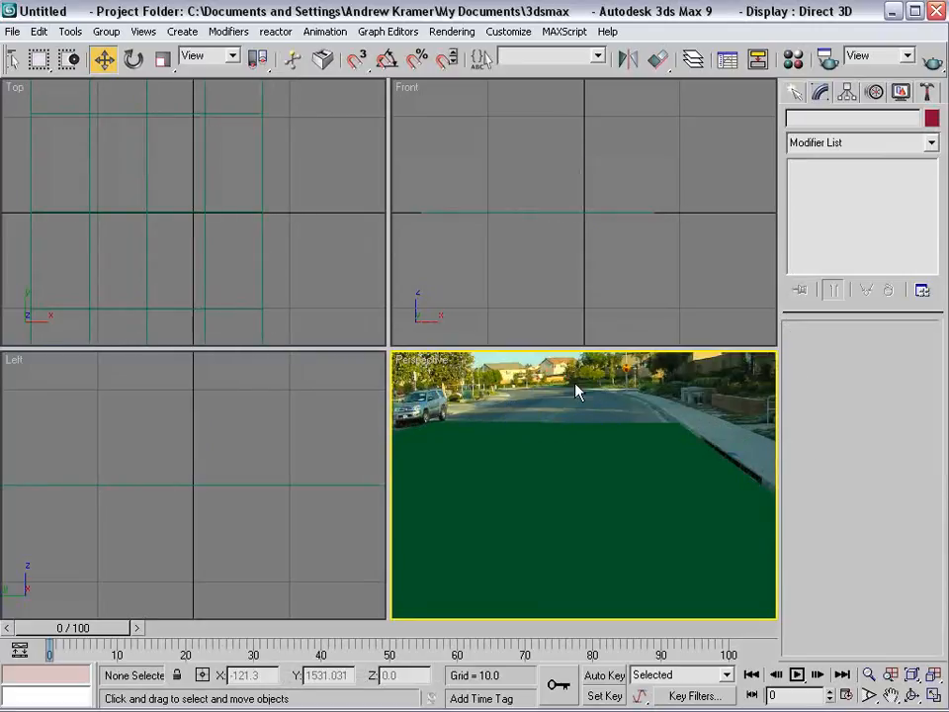
pyautogui.click(540, 431)
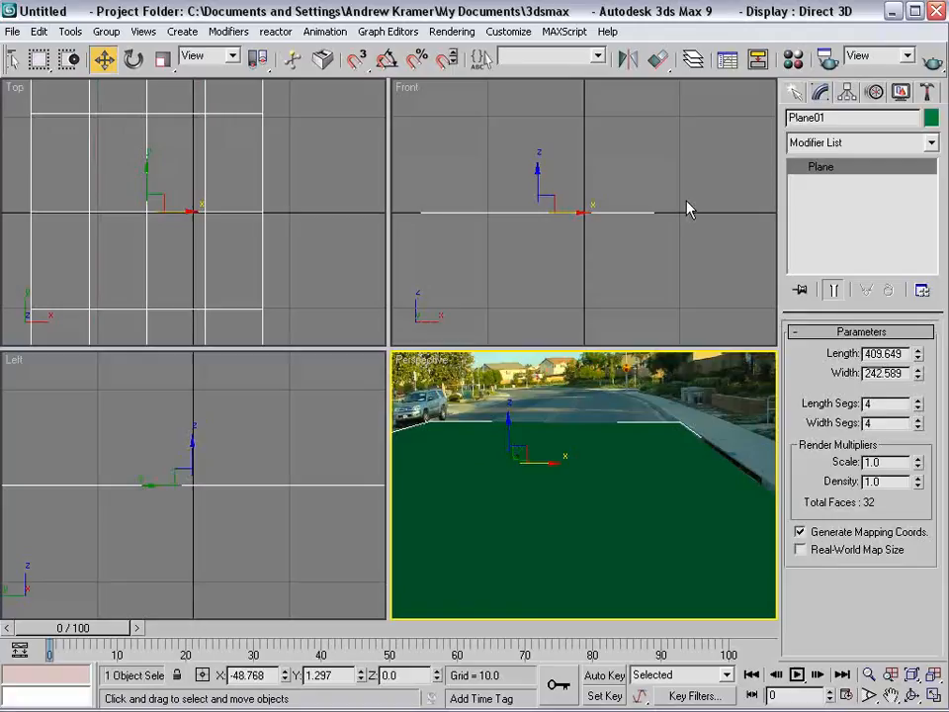
# Create a box with a base about 33 by 24 units on the ground plane in the perspective view
pyautogui.click(797, 92)
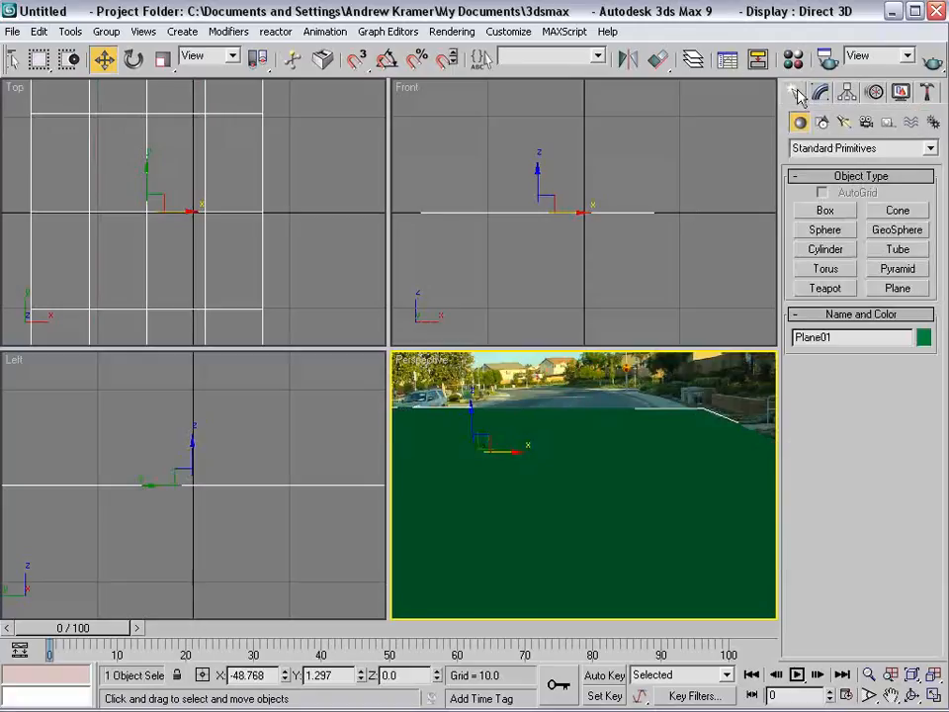
pyautogui.click(824, 210)
pyautogui.moveTo(540, 476); pyautogui.dragTo(630, 511)
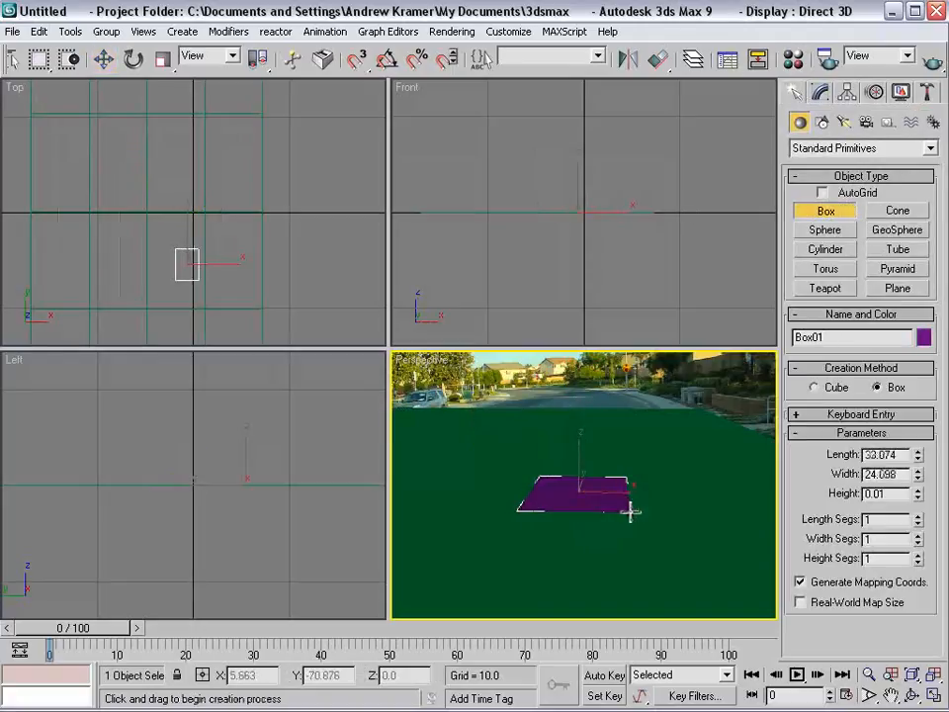
pyautogui.click(611, 457)
# Create a sphere beside the box on the ground plane and deselect it
pyautogui.click(896, 210)
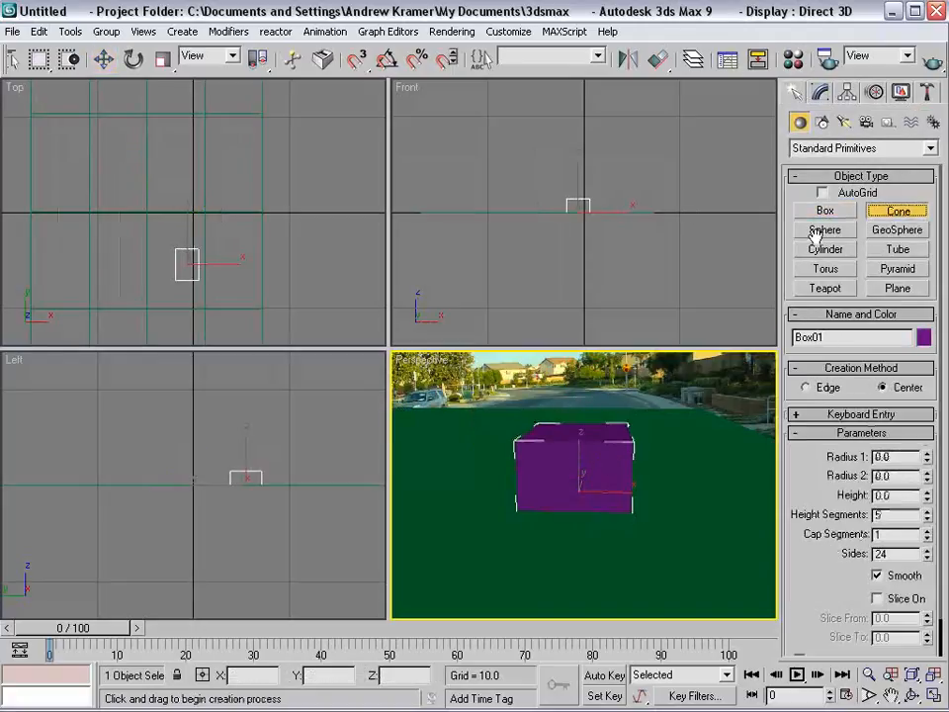
pyautogui.click(824, 229)
pyautogui.moveTo(683, 508); pyautogui.dragTo(690, 424)
pyautogui.press('w')
pyautogui.scroll(5, 621, 218)
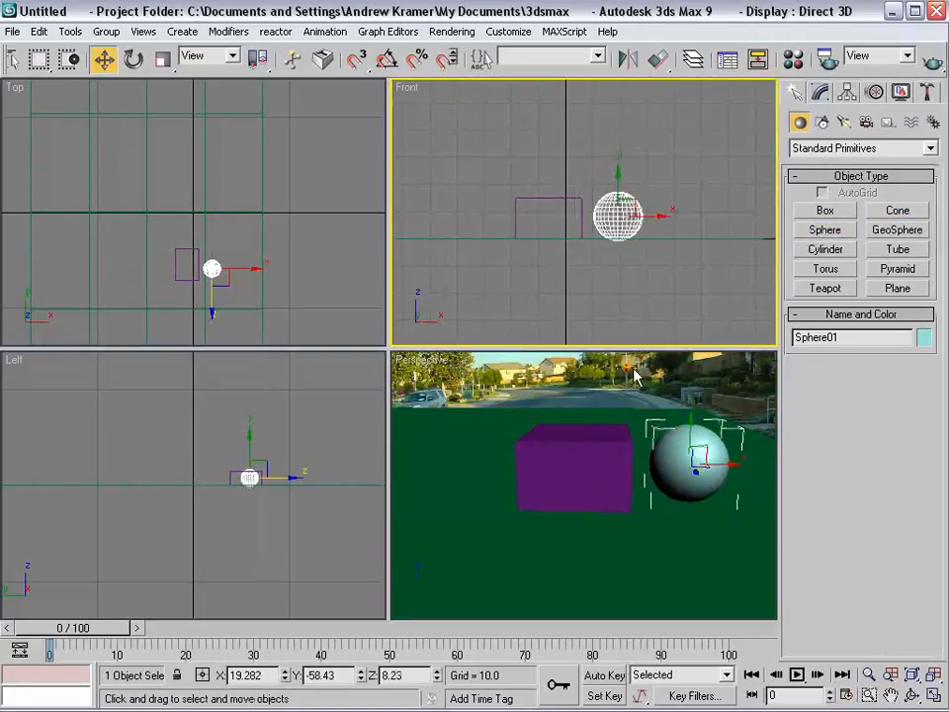
pyautogui.click(633, 400)
# Turn the first material slot into a Matte/Shadow material and assign it to the ground plane
pyautogui.press('m')
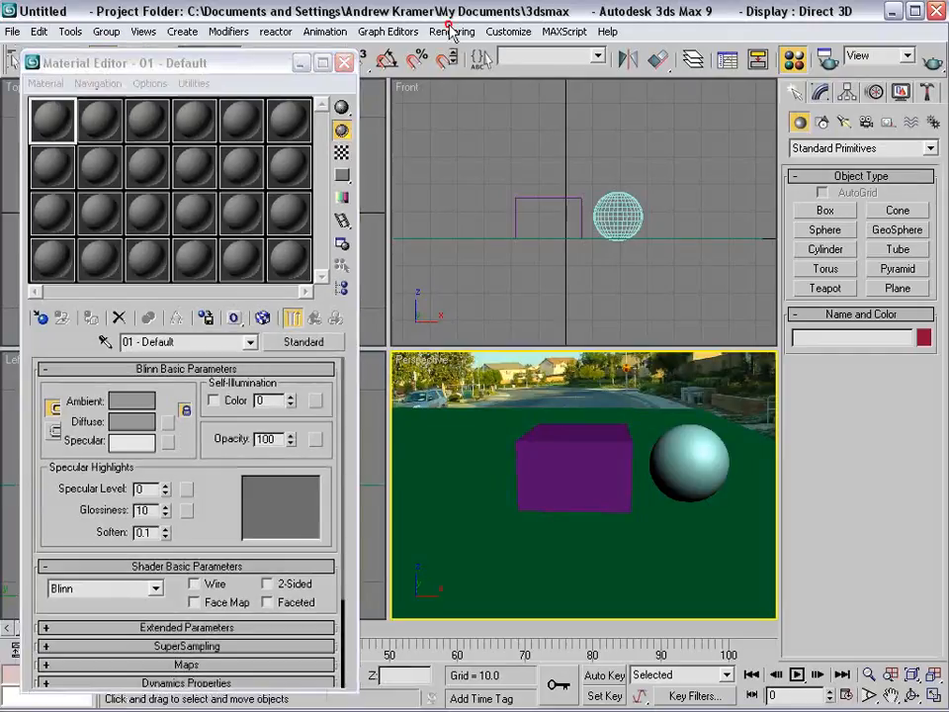
pyautogui.click(451, 31)
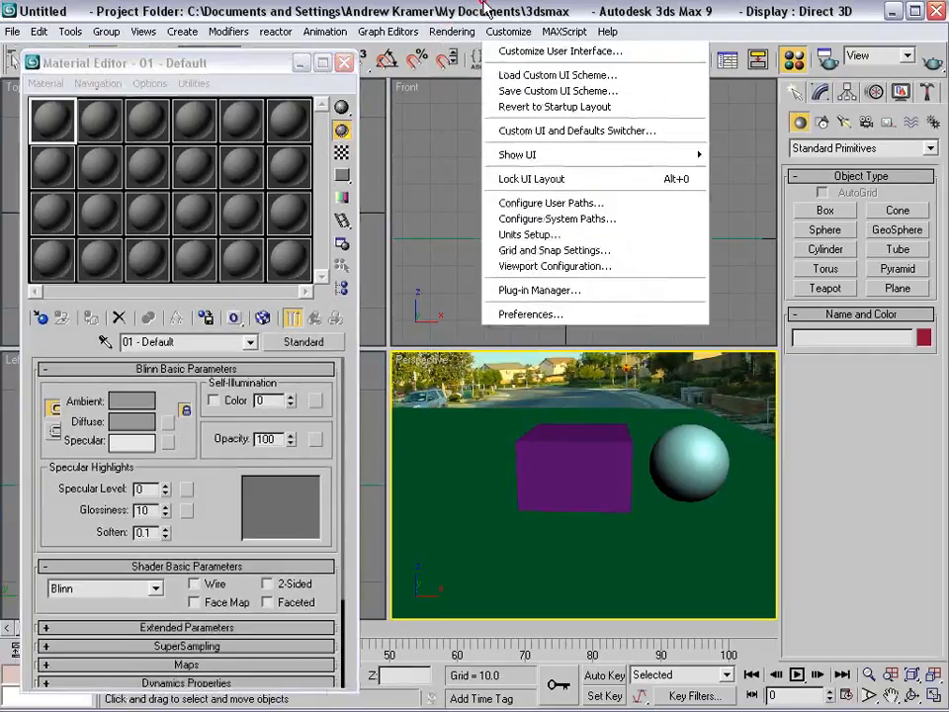
pyautogui.click(484, 6)
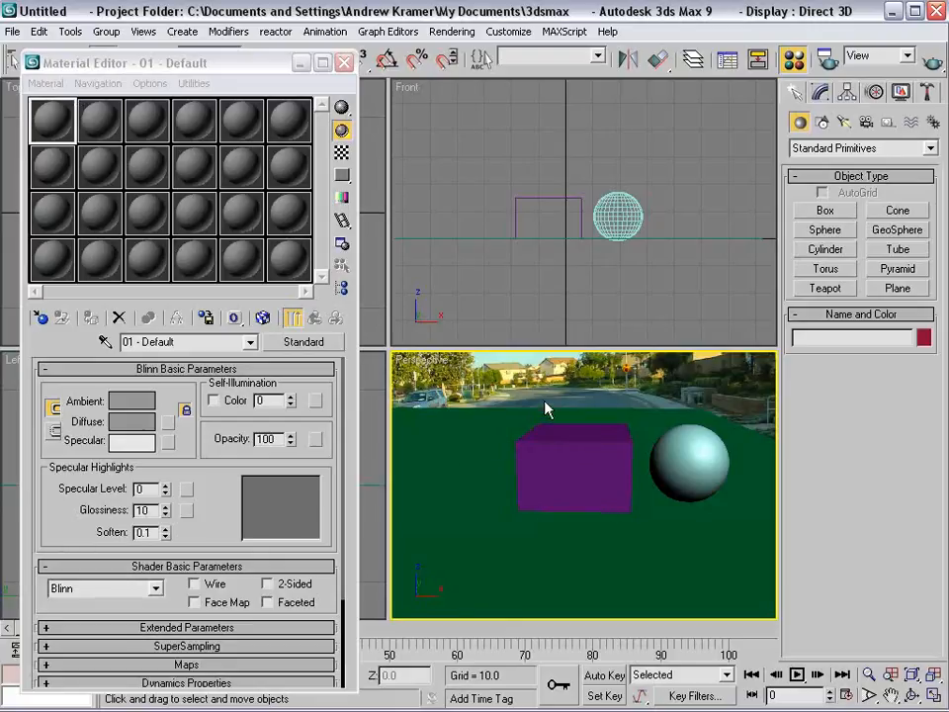
pyautogui.click(492, 427)
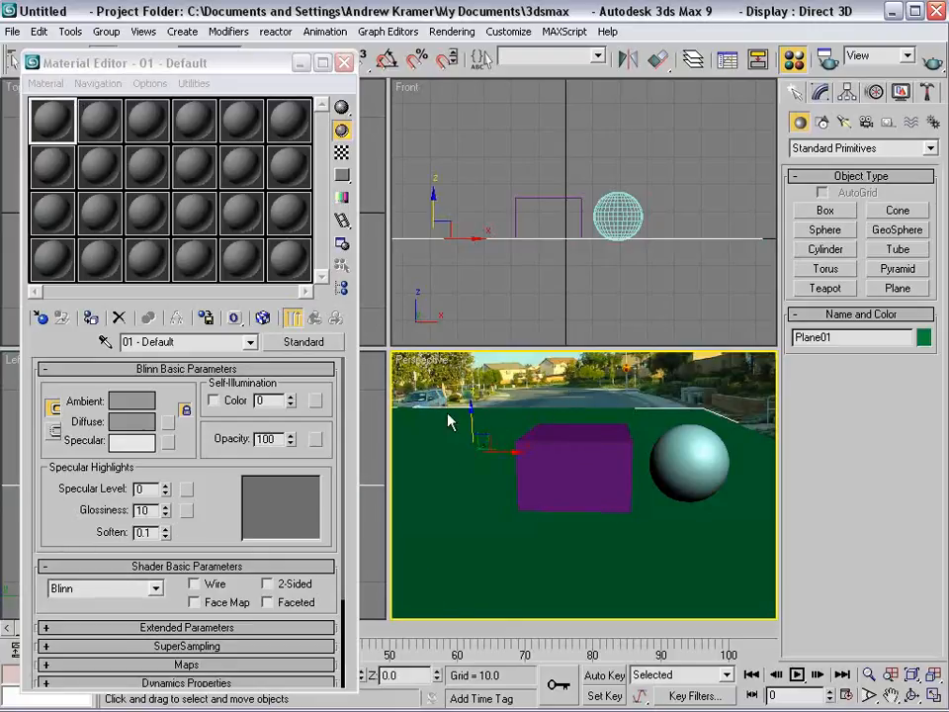
pyautogui.click(304, 342)
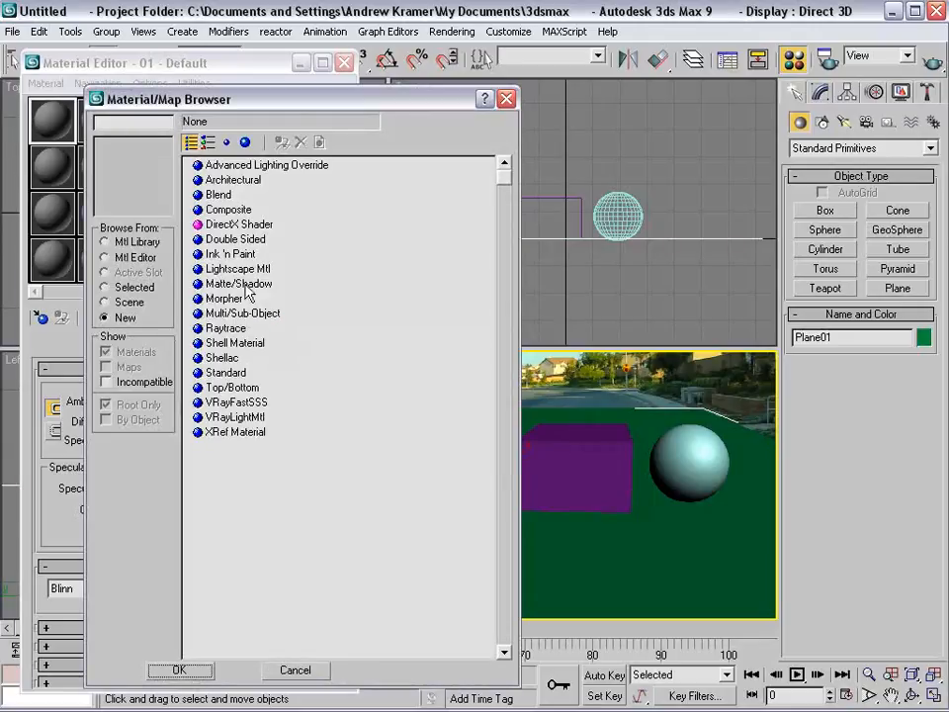
pyautogui.click(238, 284)
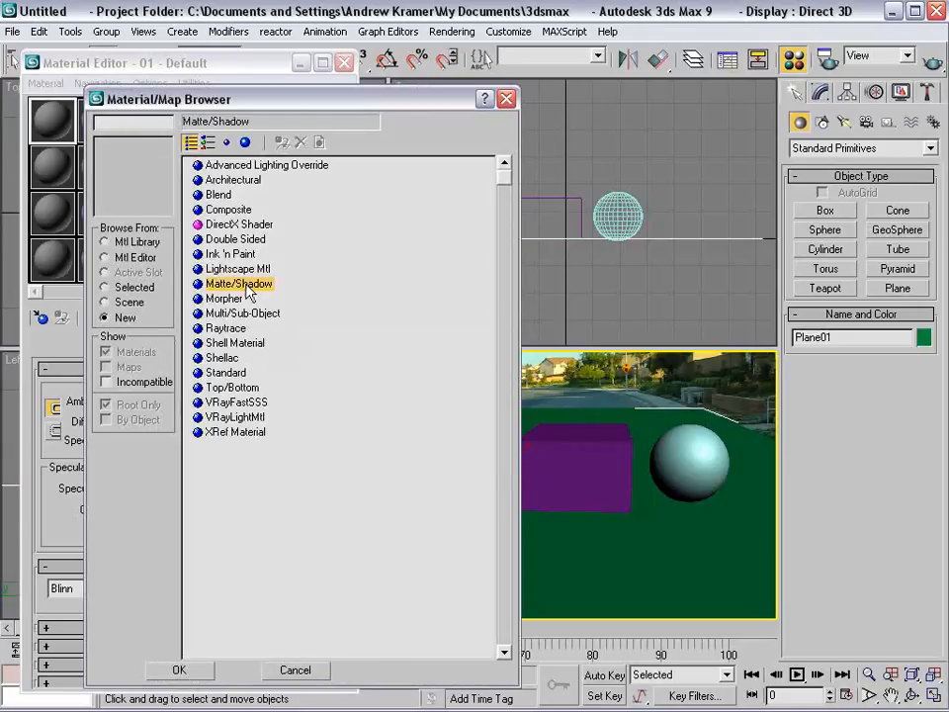
pyautogui.click(179, 671)
pyautogui.moveTo(67, 138); pyautogui.dragTo(425, 418)
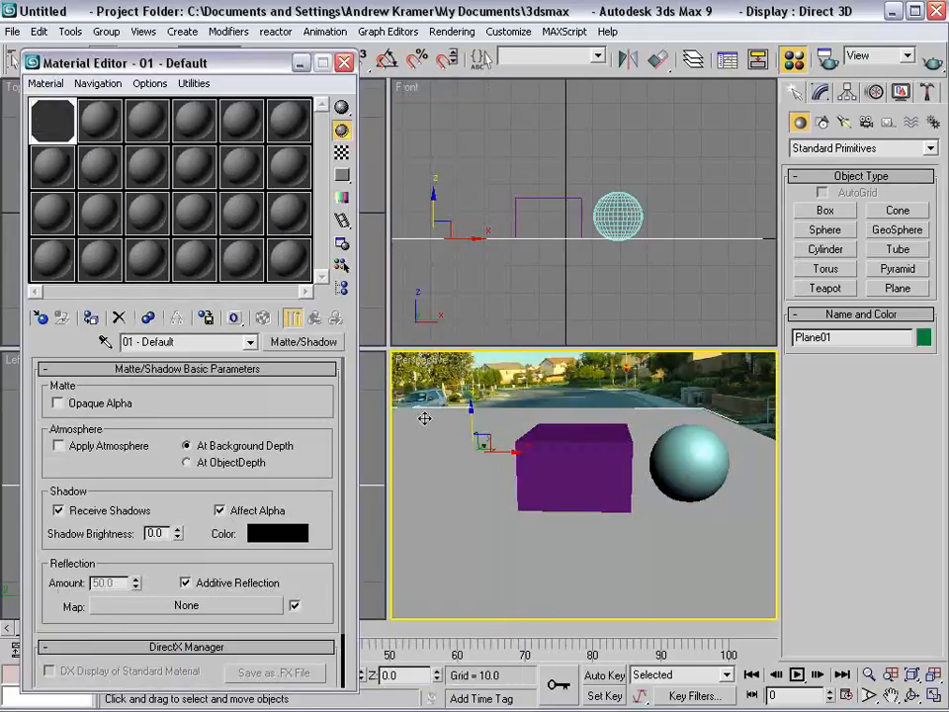
pyautogui.rightClick(425, 418)
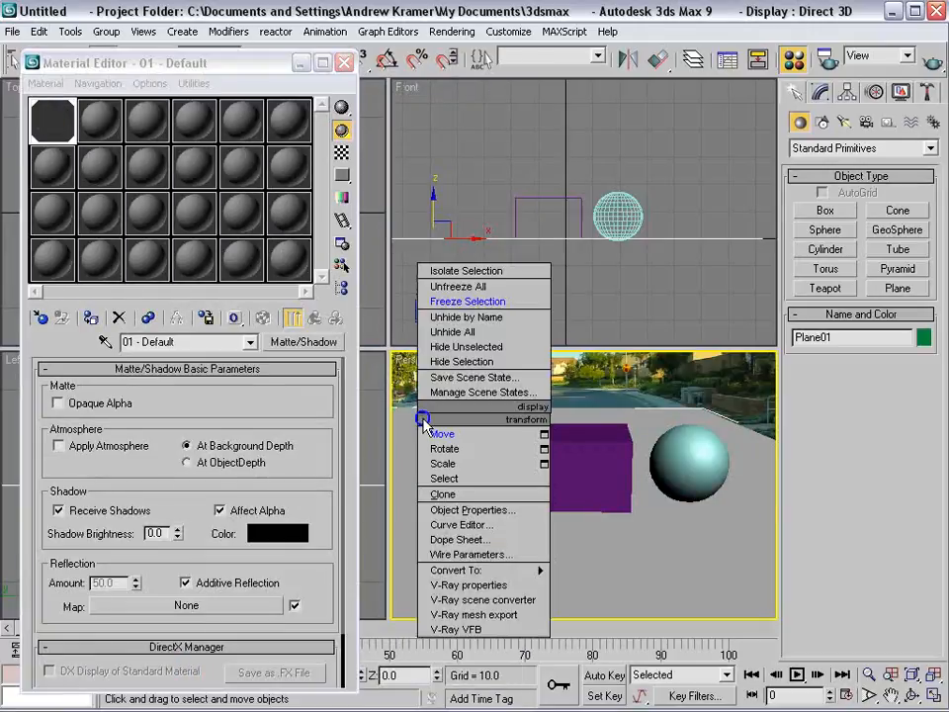
# Make the ground plane display as See-Through in its object properties and deselect it
pyautogui.click(446, 510)
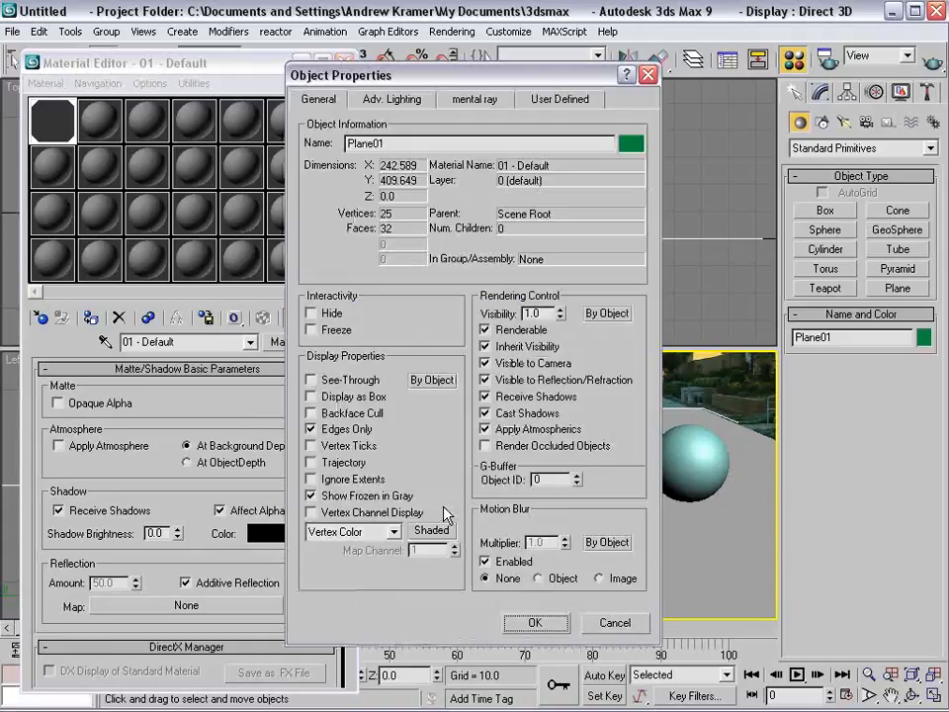
pyautogui.click(311, 380)
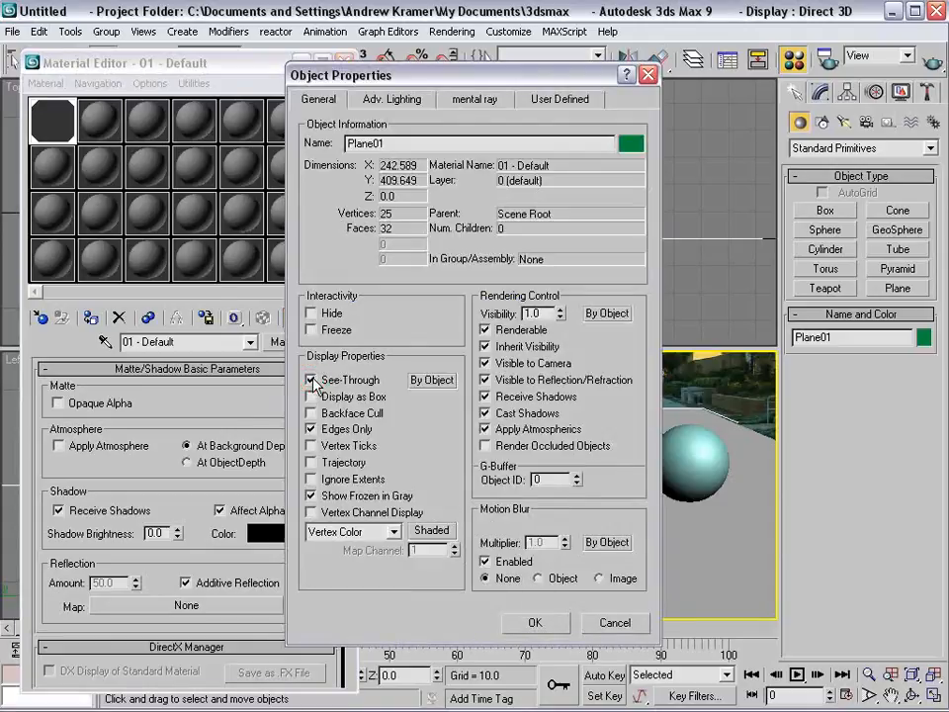
pyautogui.click(535, 622)
pyautogui.click(532, 406)
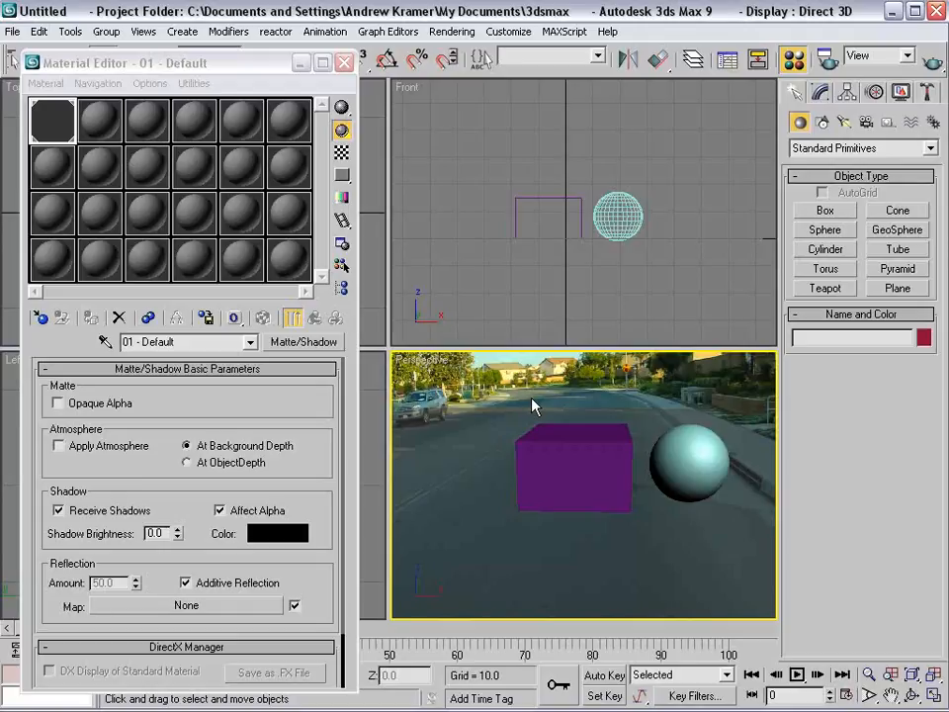
# Create a standard Skylight on the road in front of the sphere in the perspective view
pyautogui.click(844, 120)
pyautogui.click(839, 147)
pyautogui.click(833, 148)
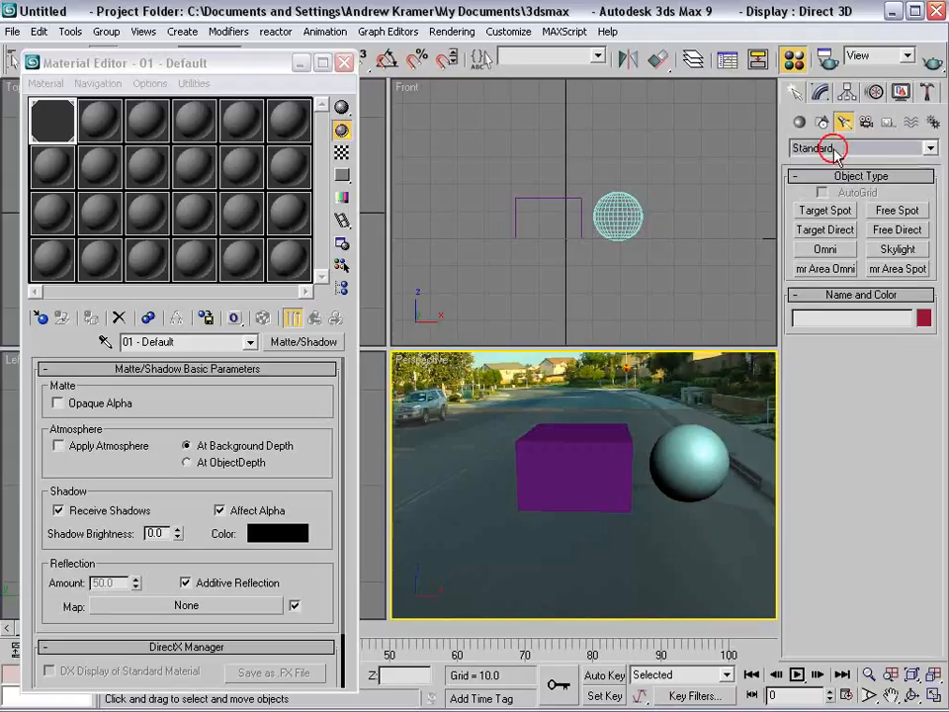
pyautogui.click(888, 259)
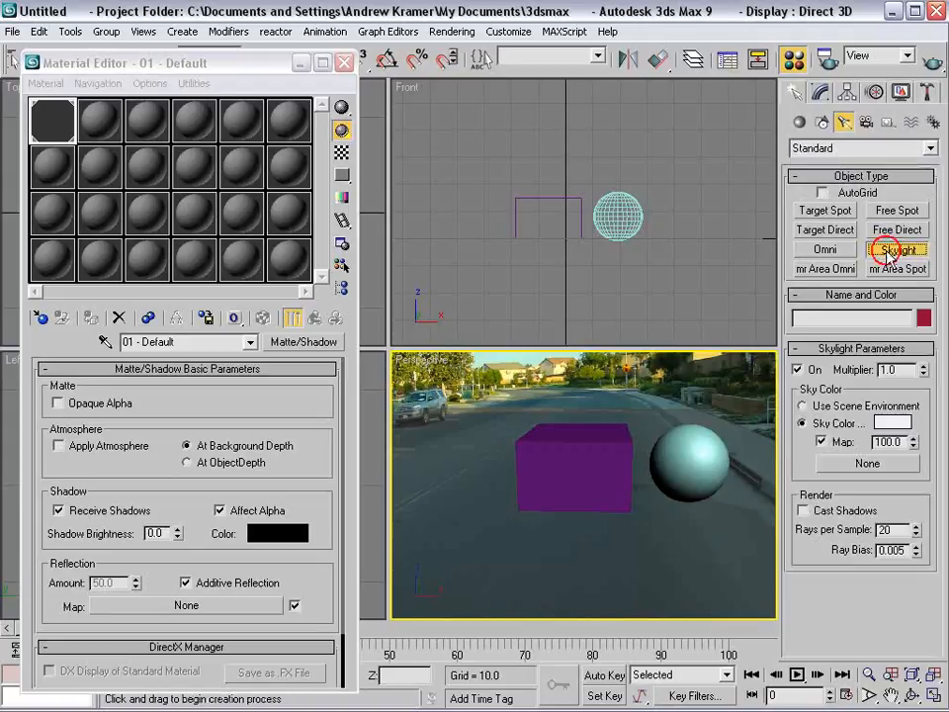
pyautogui.click(694, 570)
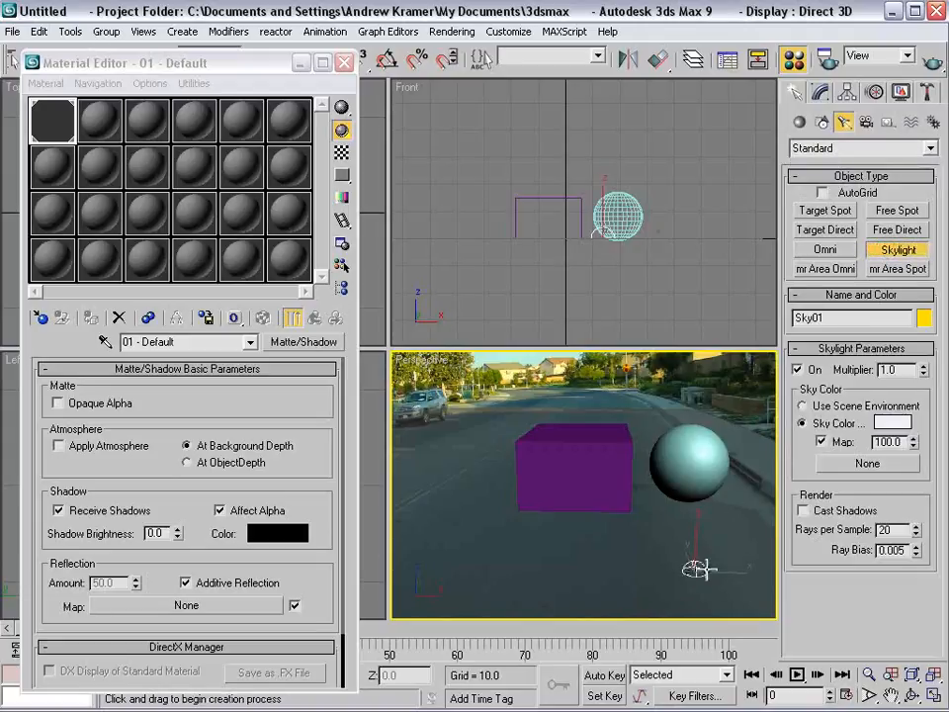
# Enable shadow casting on the skylight and set its rays per sample to 4
pyautogui.click(820, 93)
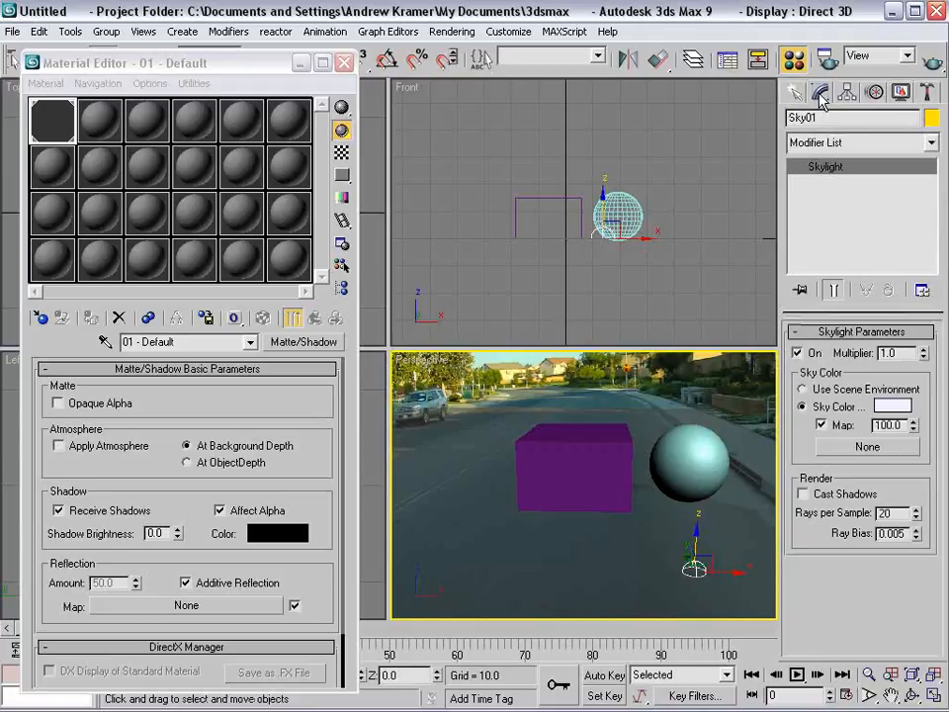
pyautogui.click(804, 494)
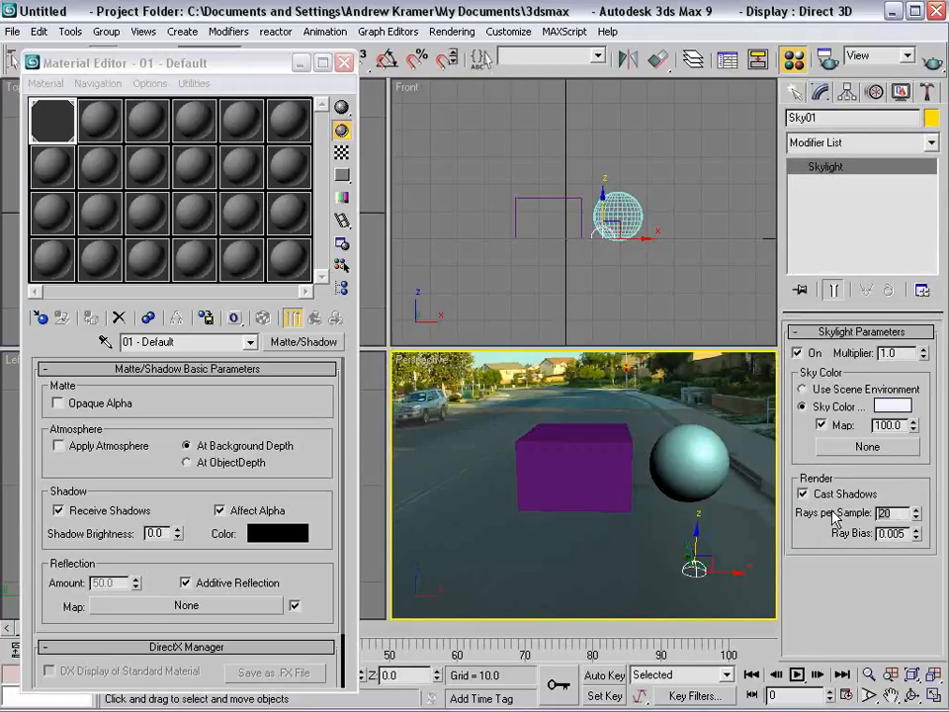
pyautogui.write('4')
pyautogui.rightClick(619, 356)
pyautogui.click(602, 343)
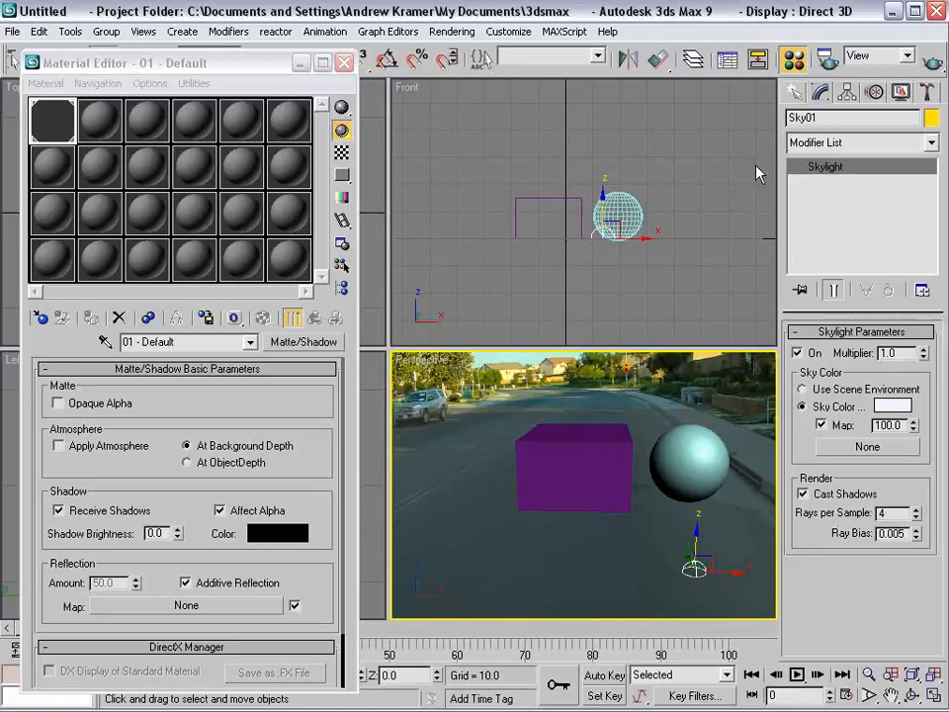
# Set the render output size to the HDTV (video) preset with a width of 864 and a height of 486
pyautogui.click(827, 61)
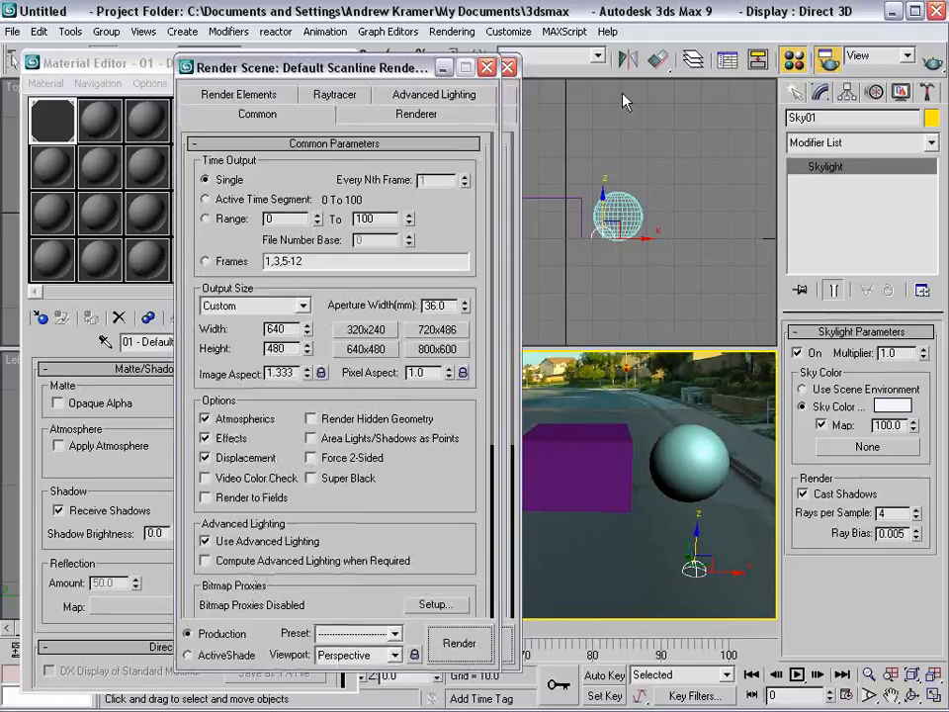
pyautogui.click(227, 301)
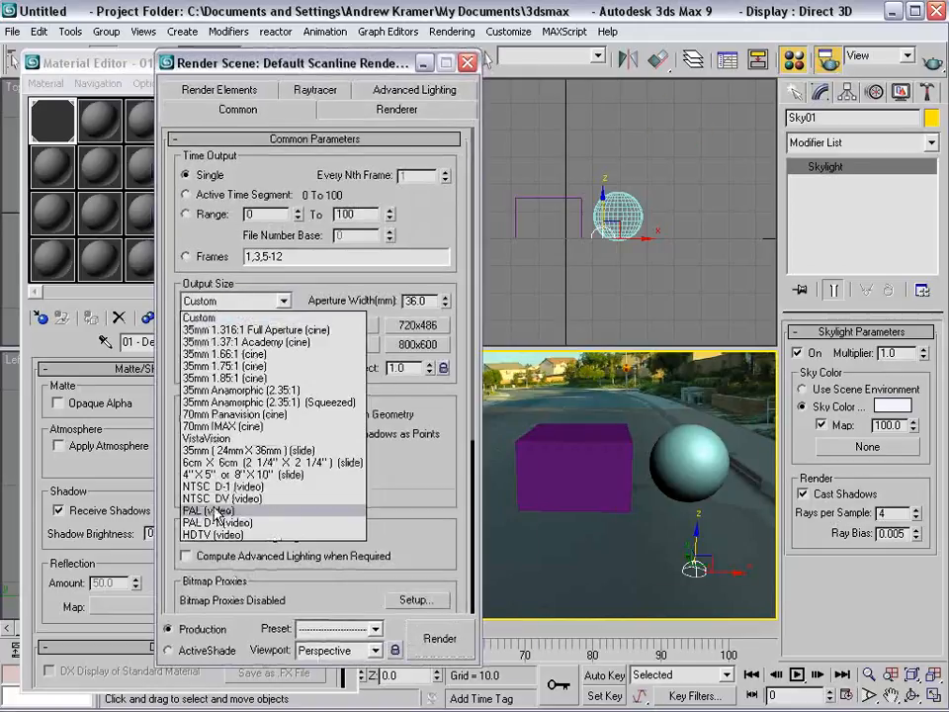
pyautogui.click(208, 535)
pyautogui.click(348, 344)
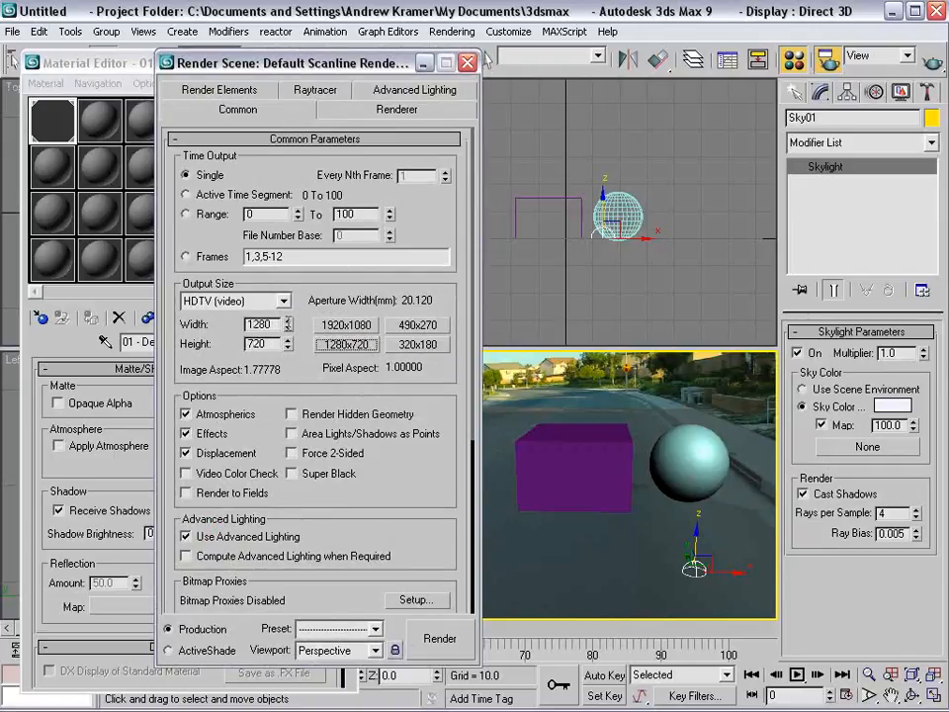
pyautogui.moveTo(273, 325); pyautogui.dragTo(154, 328)
pyautogui.write('864')
pyautogui.press('Return')
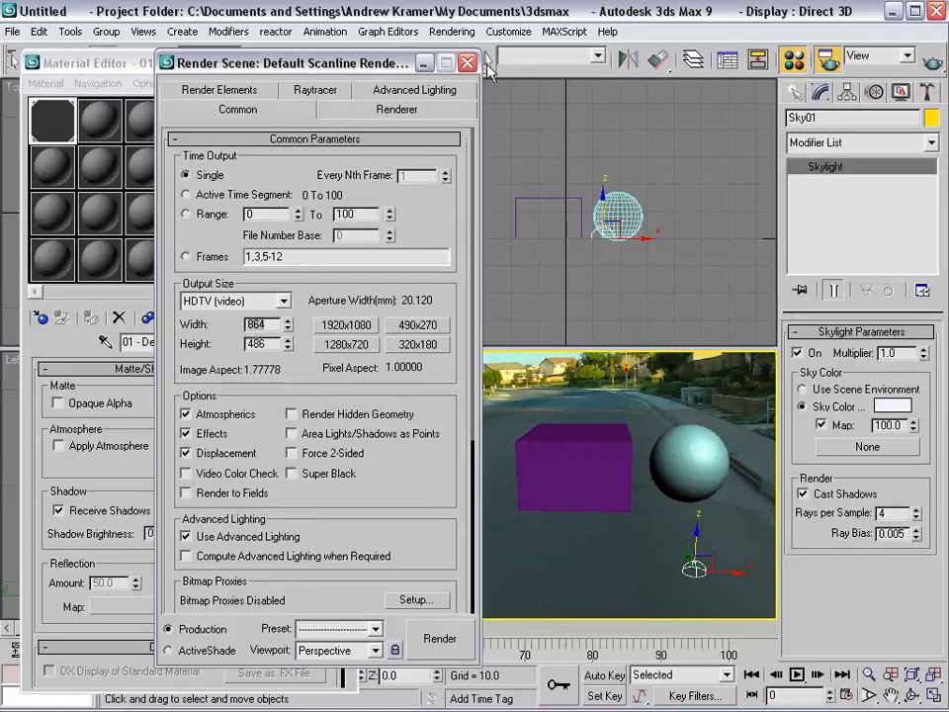
pyautogui.click(468, 62)
# Show the safe frame in the perspective view, deselect the skylight and run a test render of the scene
pyautogui.rightClick(416, 361)
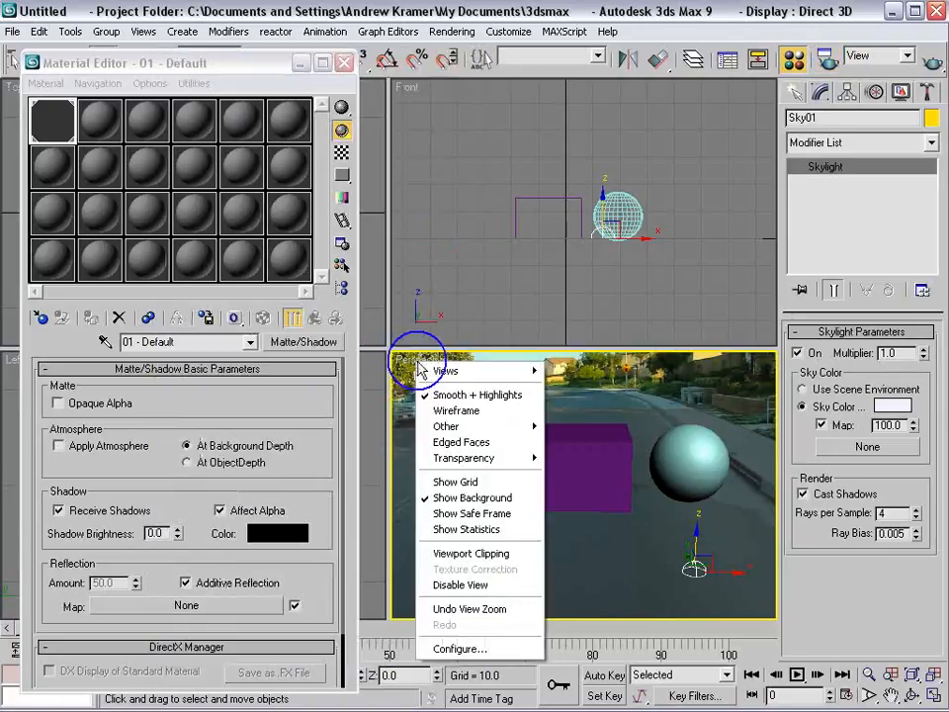
pyautogui.click(446, 514)
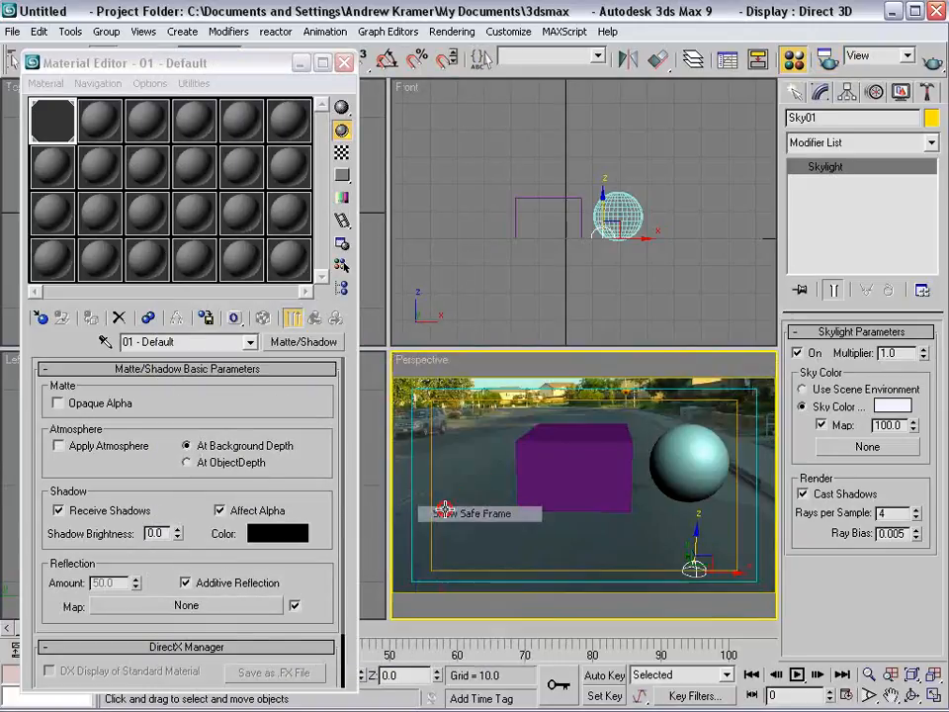
pyautogui.click(493, 400)
pyautogui.click(558, 371)
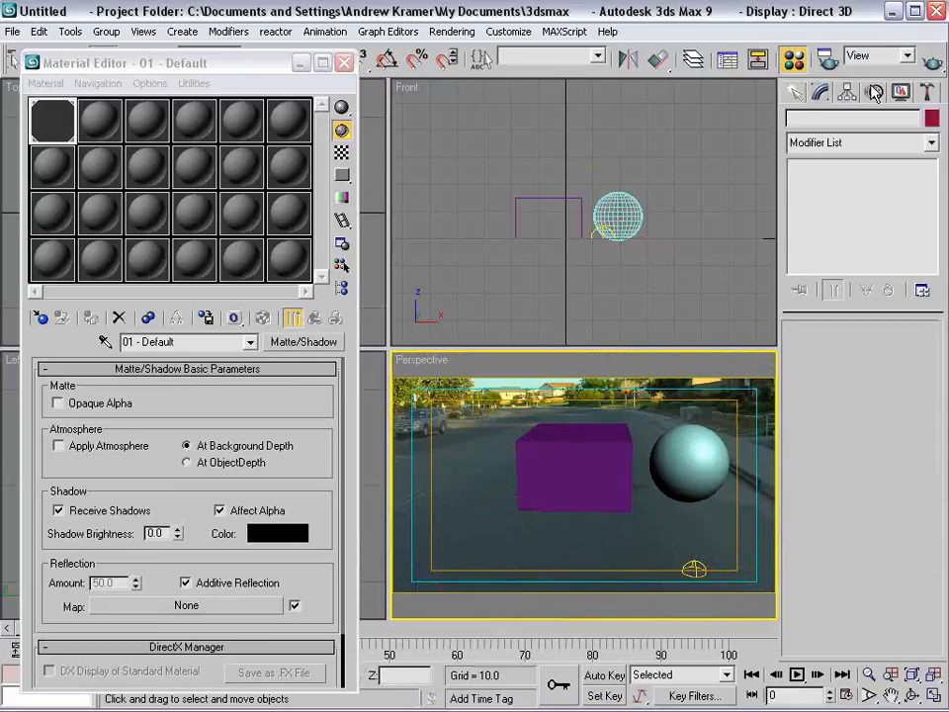
pyautogui.click(933, 61)
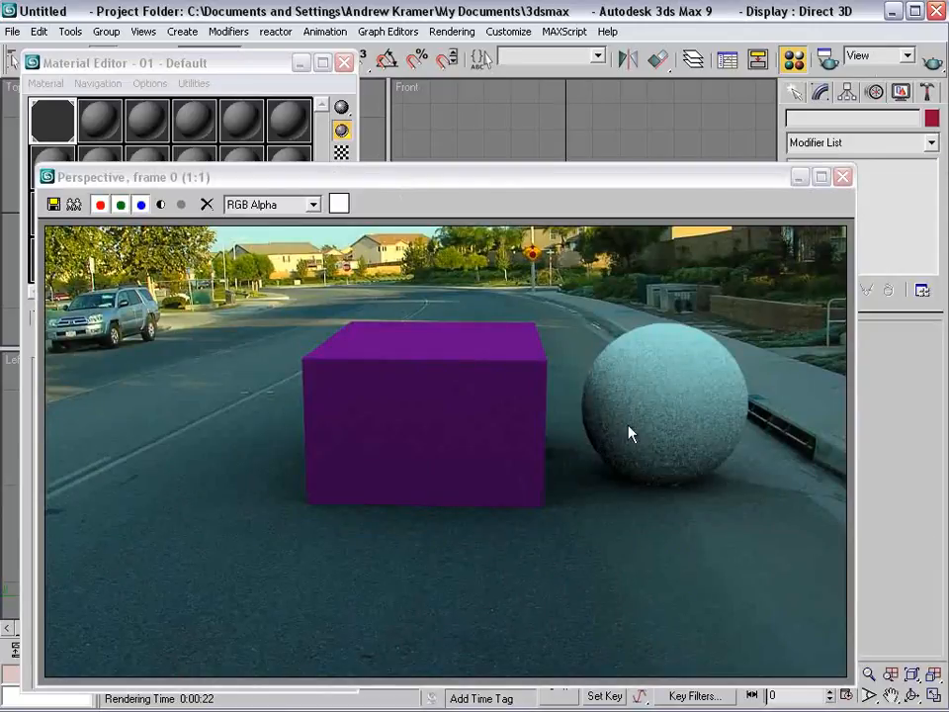
pyautogui.click(842, 176)
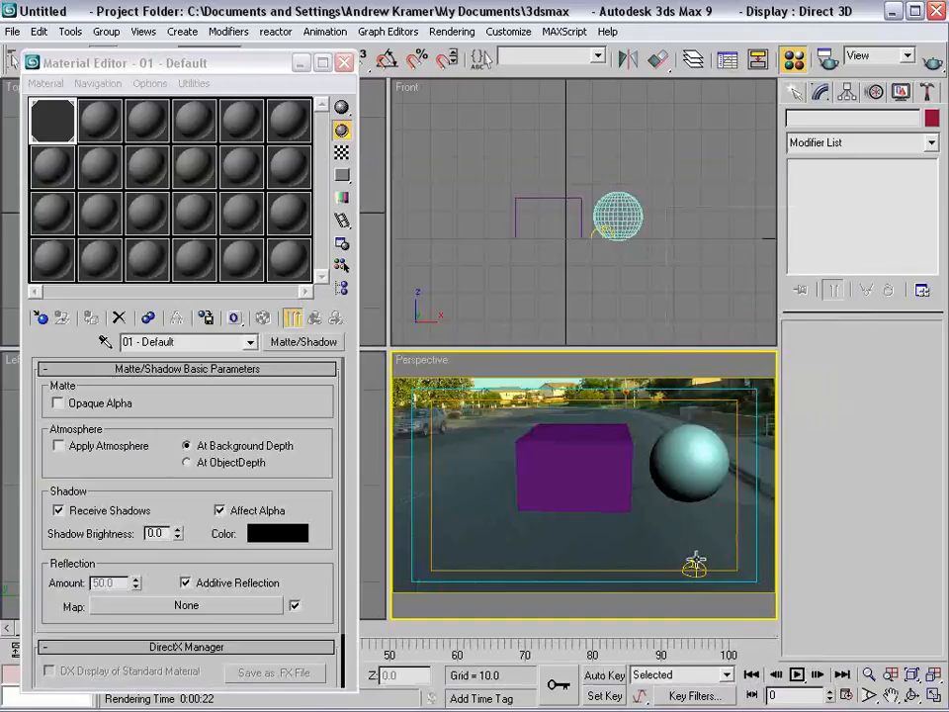
# Turn off the skylight's shadow casting and run another test render of the perspective view
pyautogui.click(697, 560)
pyautogui.click(693, 565)
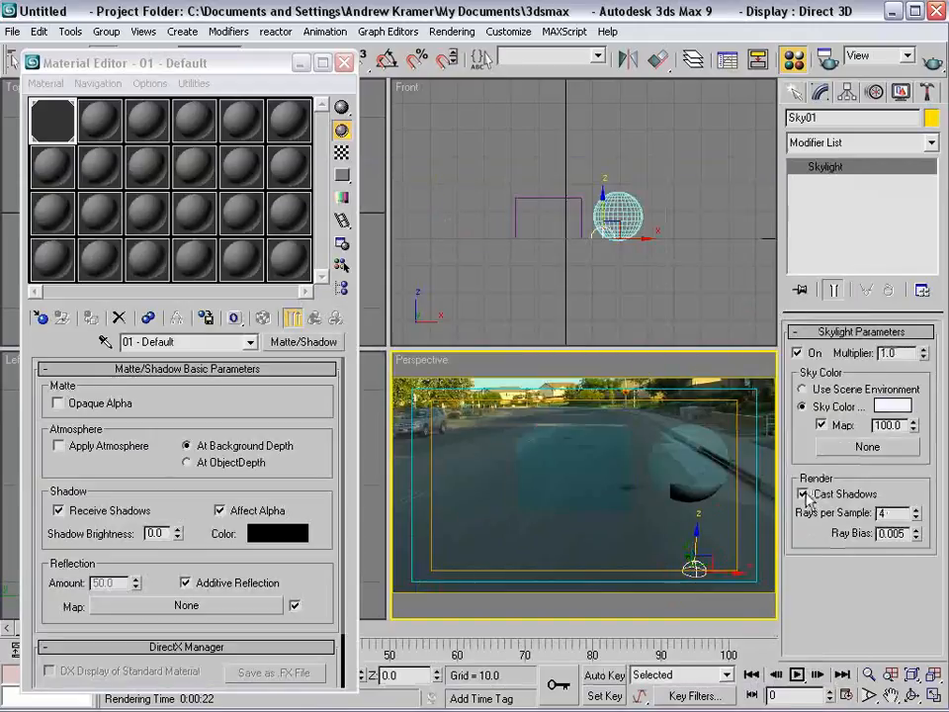
pyautogui.click(803, 494)
pyautogui.click(778, 242)
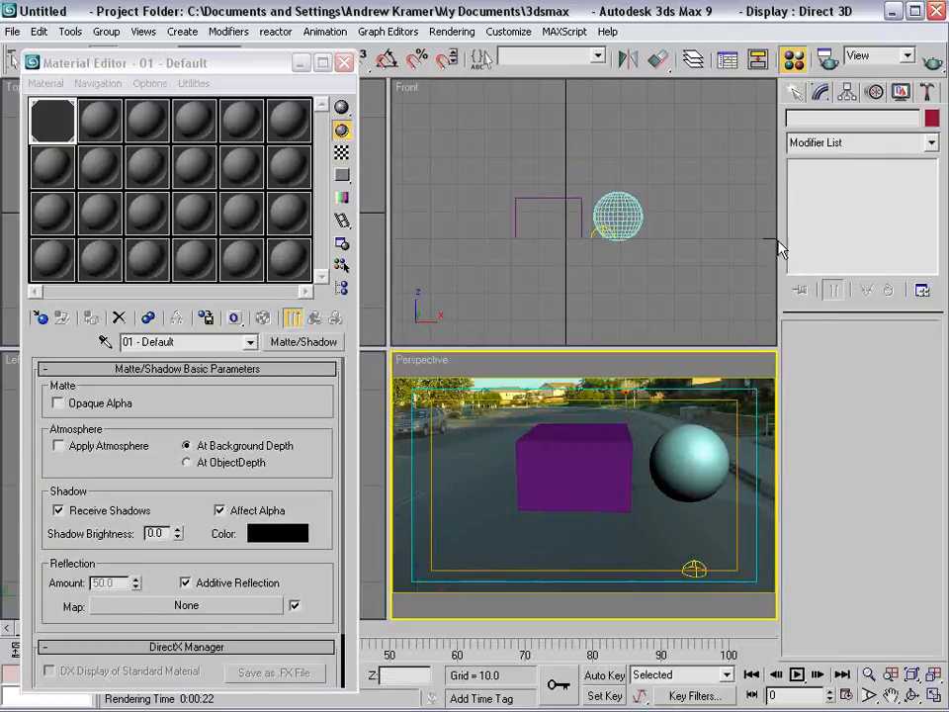
pyautogui.click(932, 62)
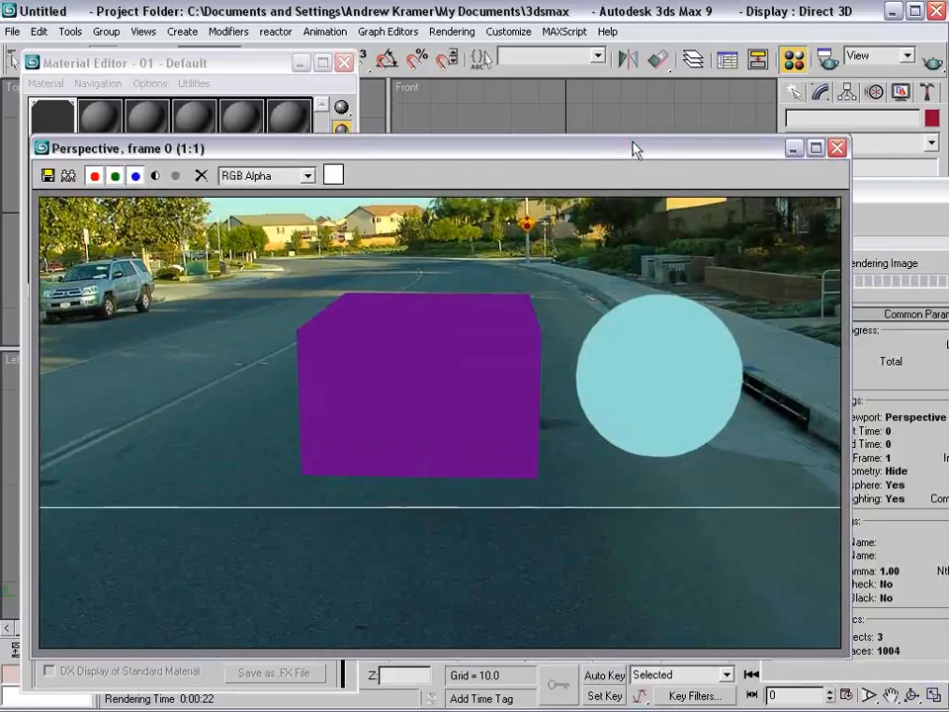
pyautogui.click(837, 147)
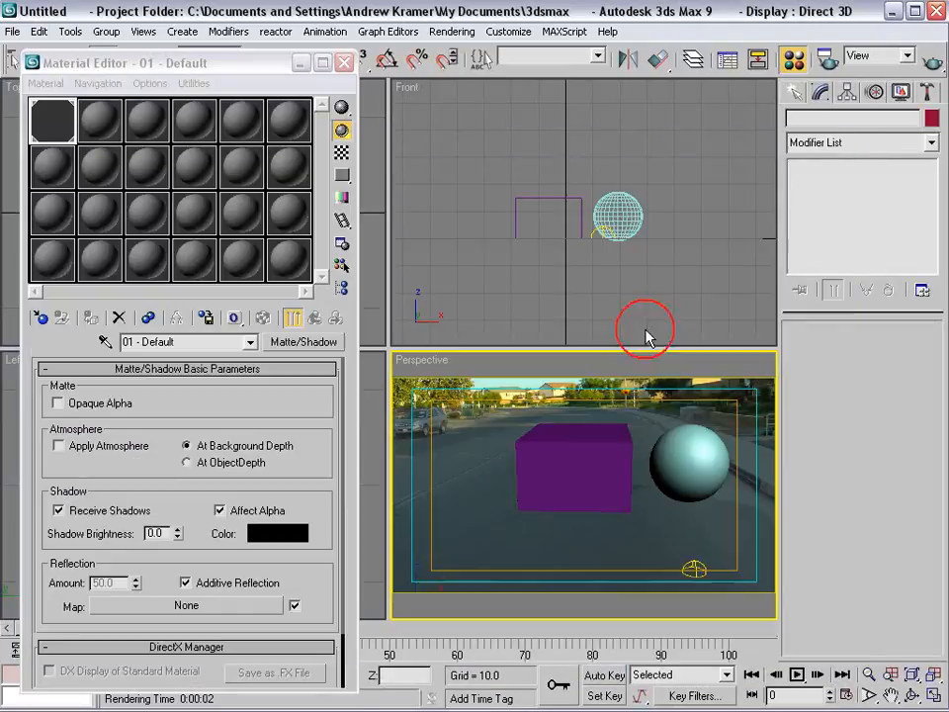
pyautogui.rightClick(629, 378)
pyautogui.click(641, 395)
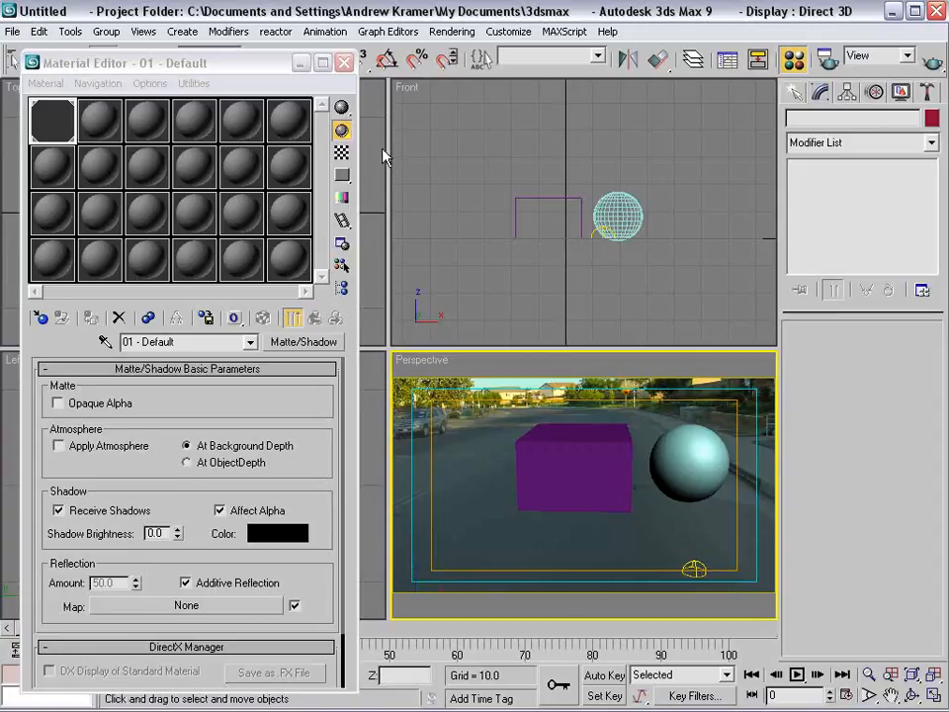
# Close the Material Editor and delete the test box and sphere from the scene
pyautogui.click(344, 62)
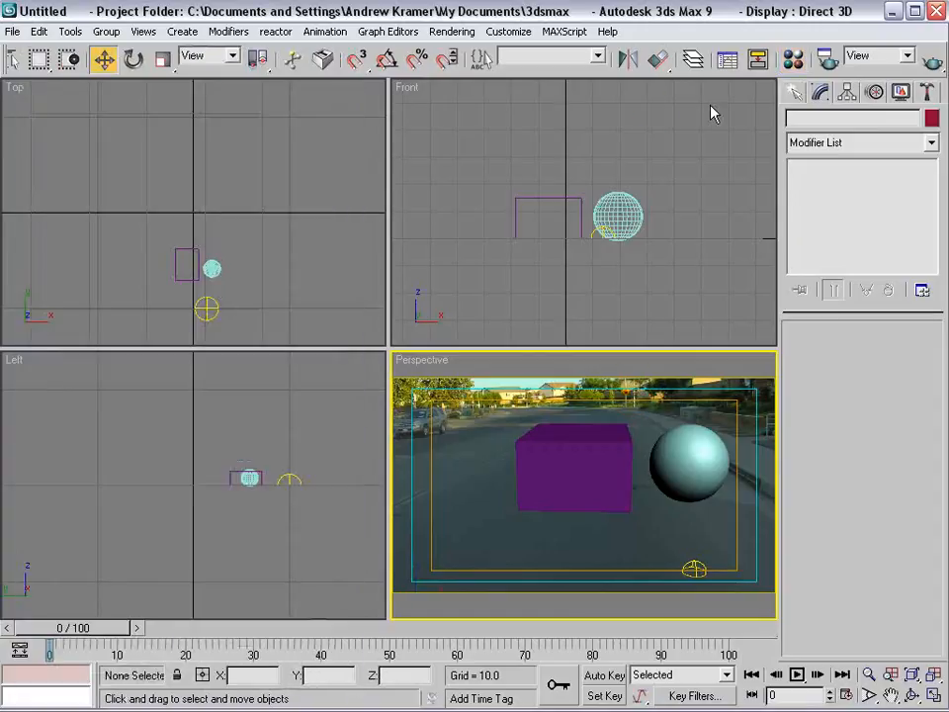
pyautogui.moveTo(636, 178); pyautogui.dragTo(498, 212)
pyautogui.press('Delete')
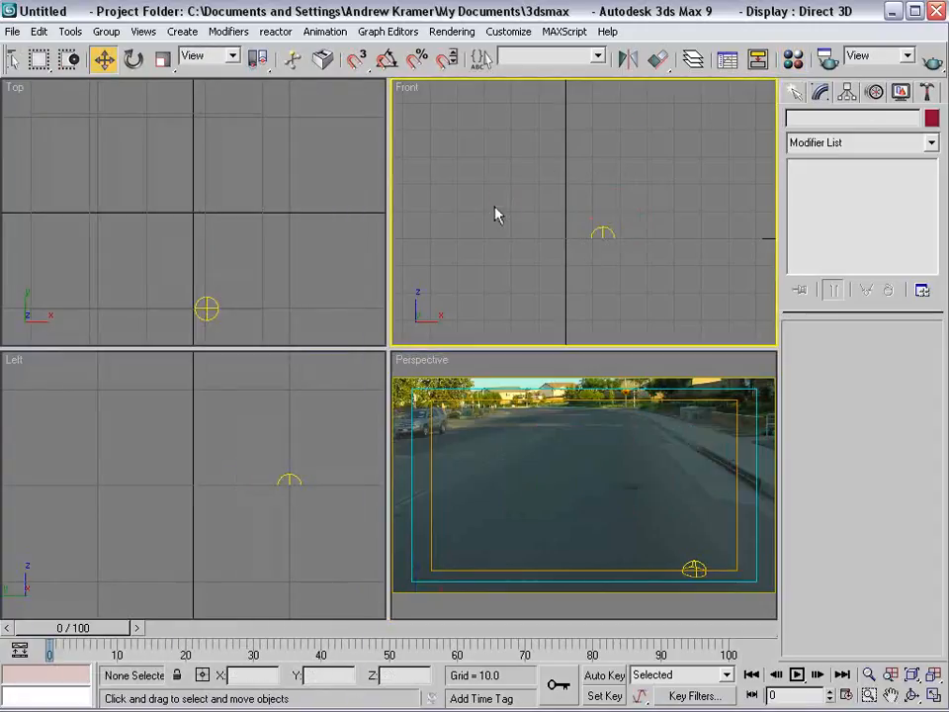
# Create a rectangular PF Source emitter about 54 long by 39 wide on the road in the perspective view
pyautogui.click(515, 467)
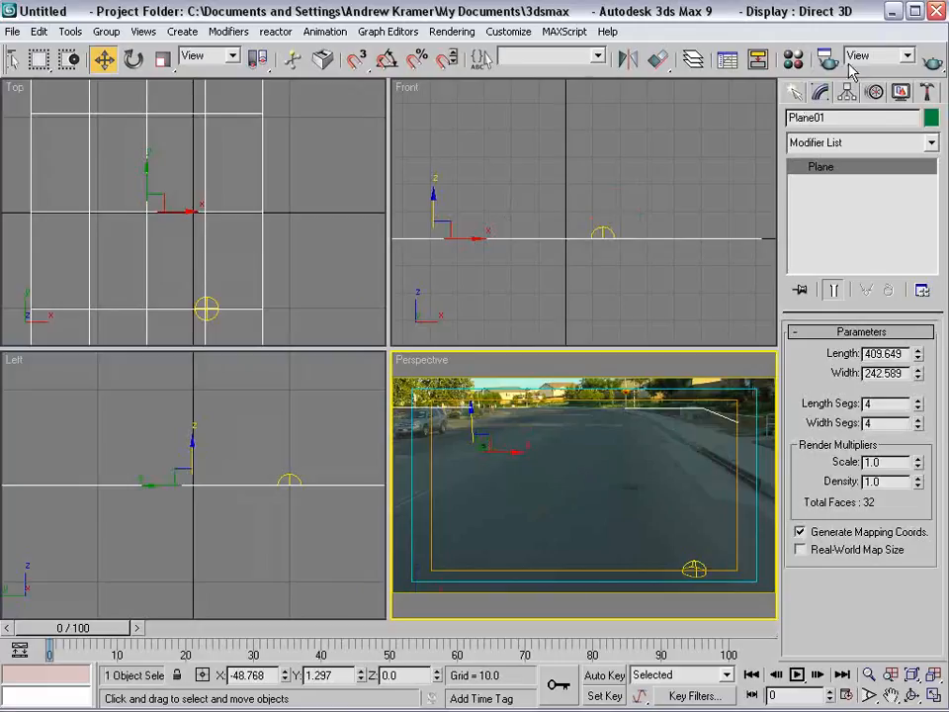
pyautogui.click(794, 94)
pyautogui.click(800, 122)
pyautogui.click(816, 148)
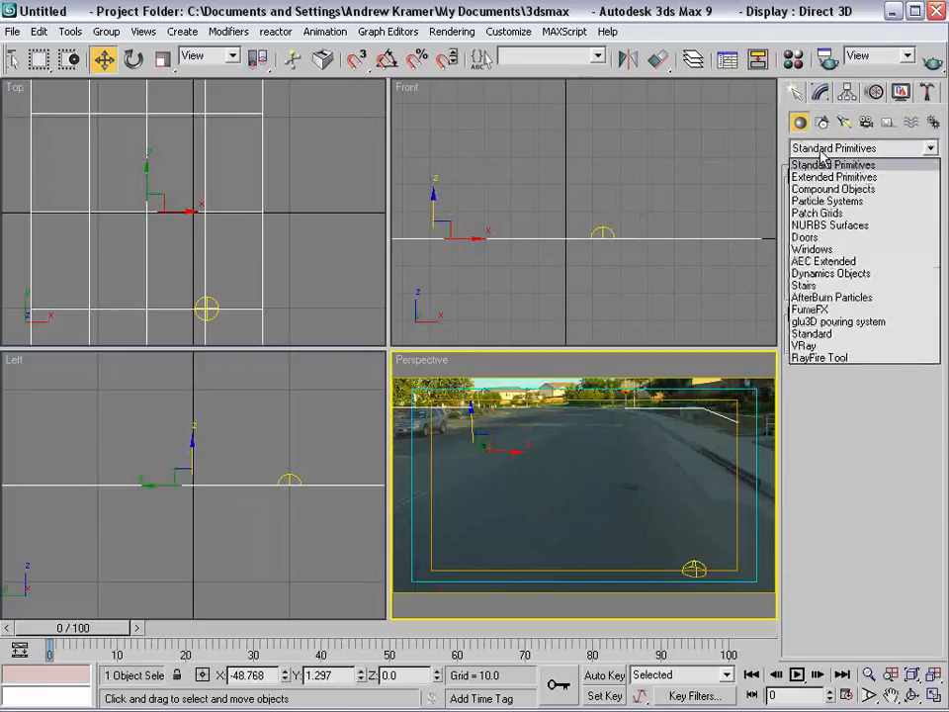
pyautogui.click(829, 201)
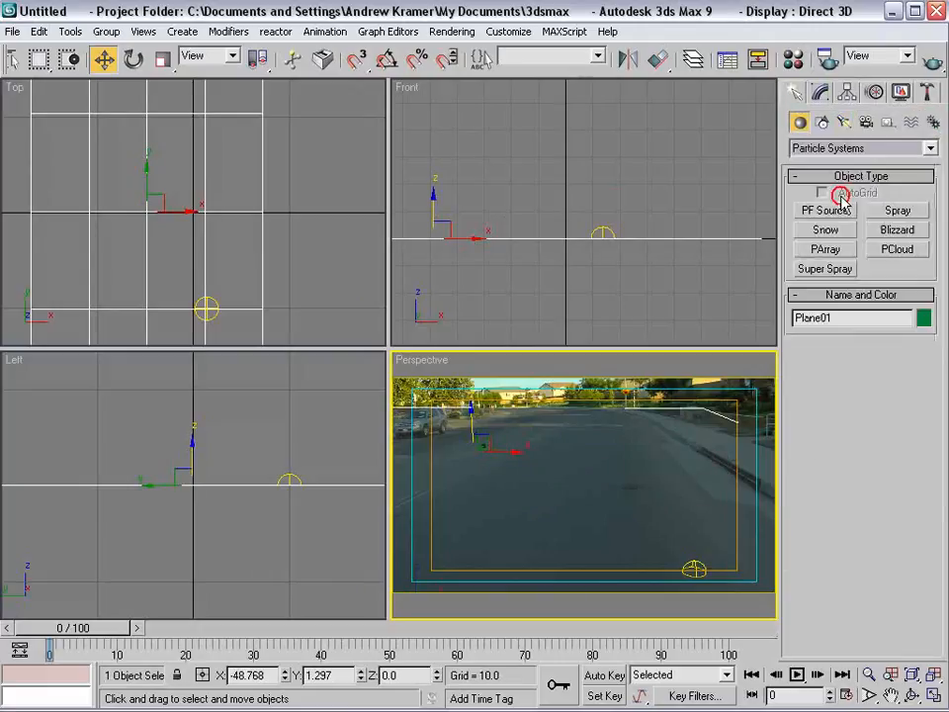
pyautogui.click(824, 211)
pyautogui.moveTo(547, 482); pyautogui.dragTo(583, 510)
pyautogui.press('w')
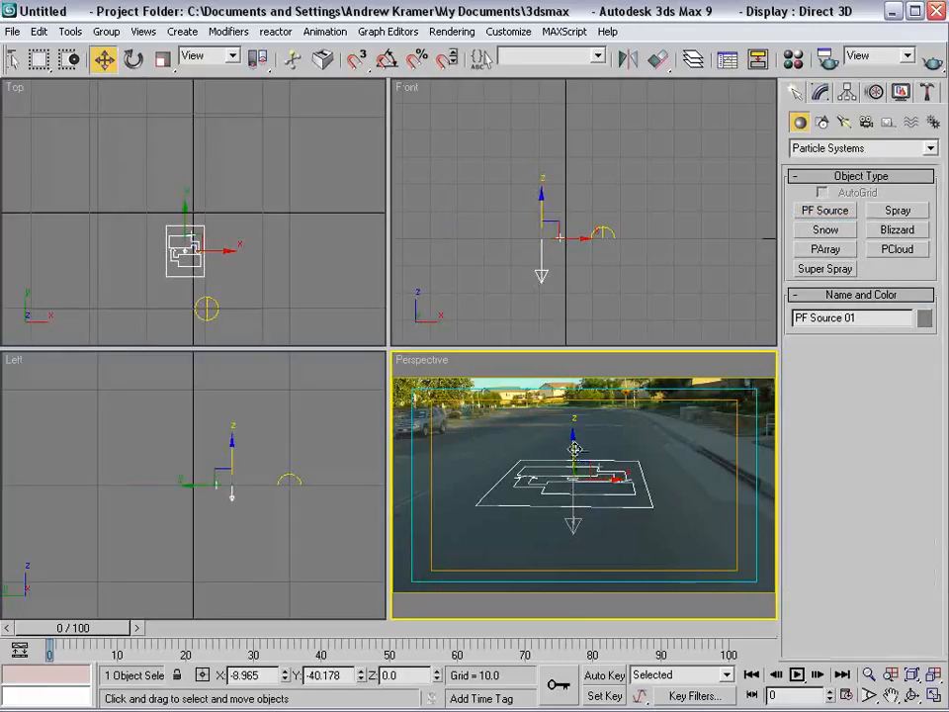
# Raise the particle emitter to about Z 52.9 above the road and preview its falling particles at frame 13
pyautogui.rightClick(584, 469)
pyautogui.click(584, 469)
pyautogui.moveTo(569, 445); pyautogui.dragTo(566, 301)
pyautogui.moveTo(88, 628); pyautogui.dragTo(139, 650)
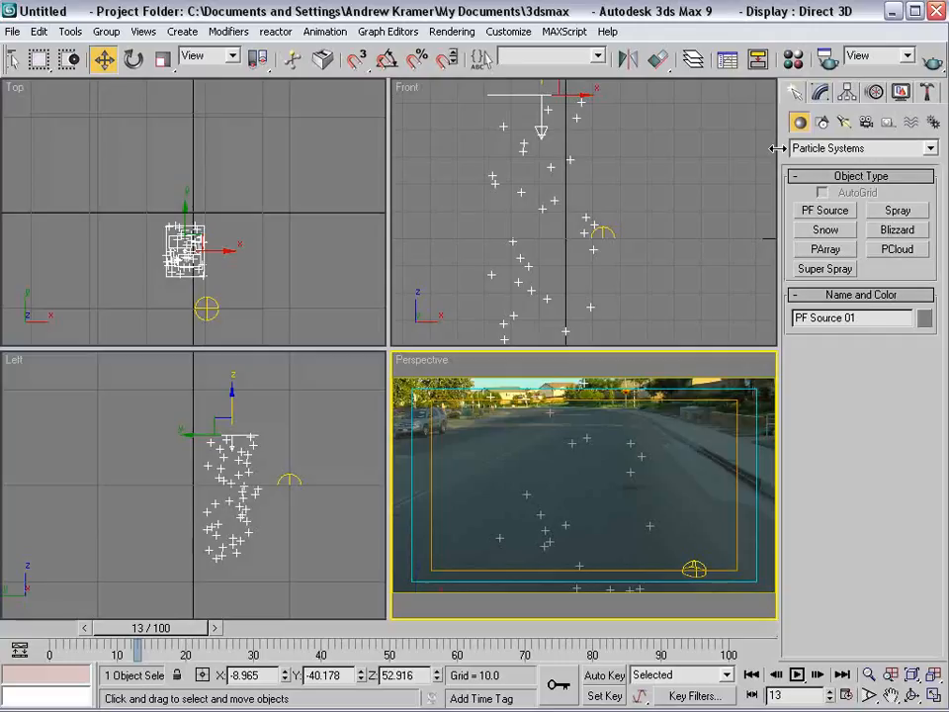
# Open Particle View, enlarge its window and event area, show the Position Icon operator's settings and shift the first event slightly down
pyautogui.press('6')
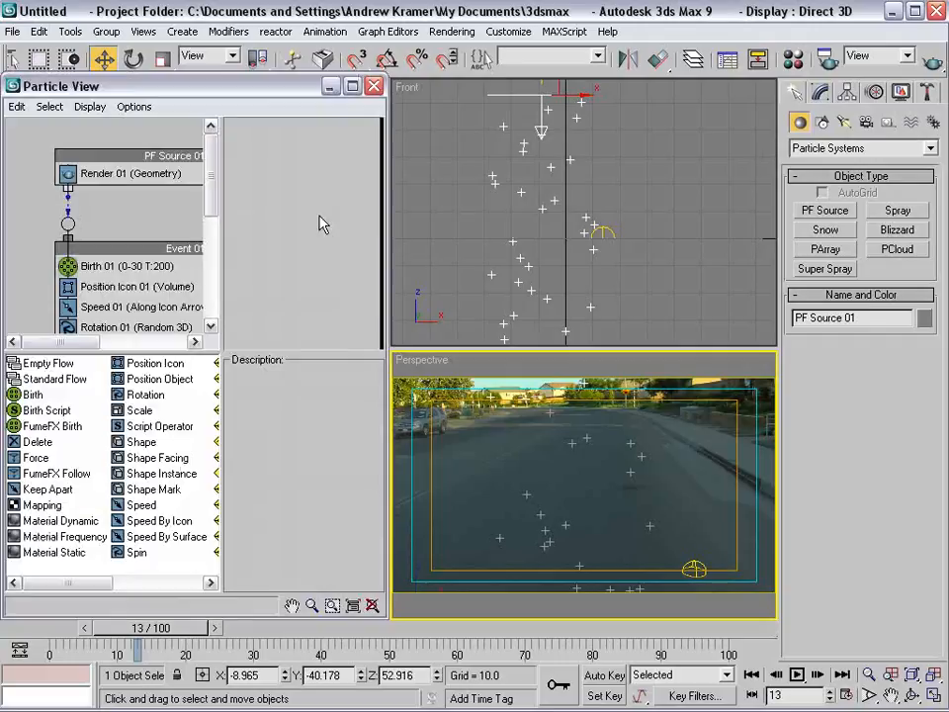
pyautogui.click(820, 92)
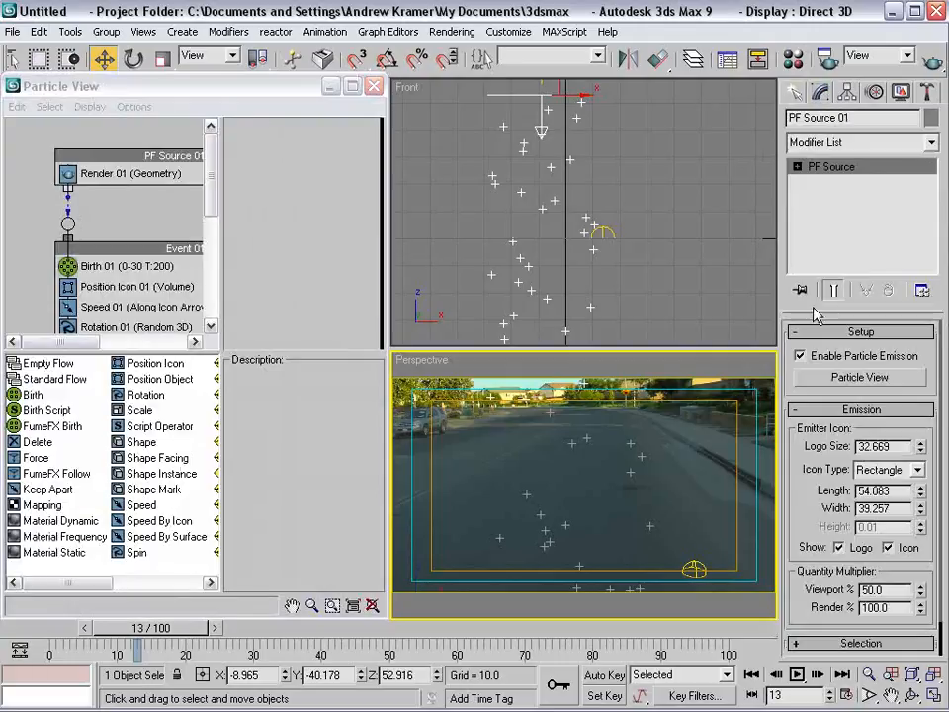
pyautogui.moveTo(272, 87); pyautogui.dragTo(284, 50)
pyautogui.moveTo(403, 583); pyautogui.dragTo(465, 600)
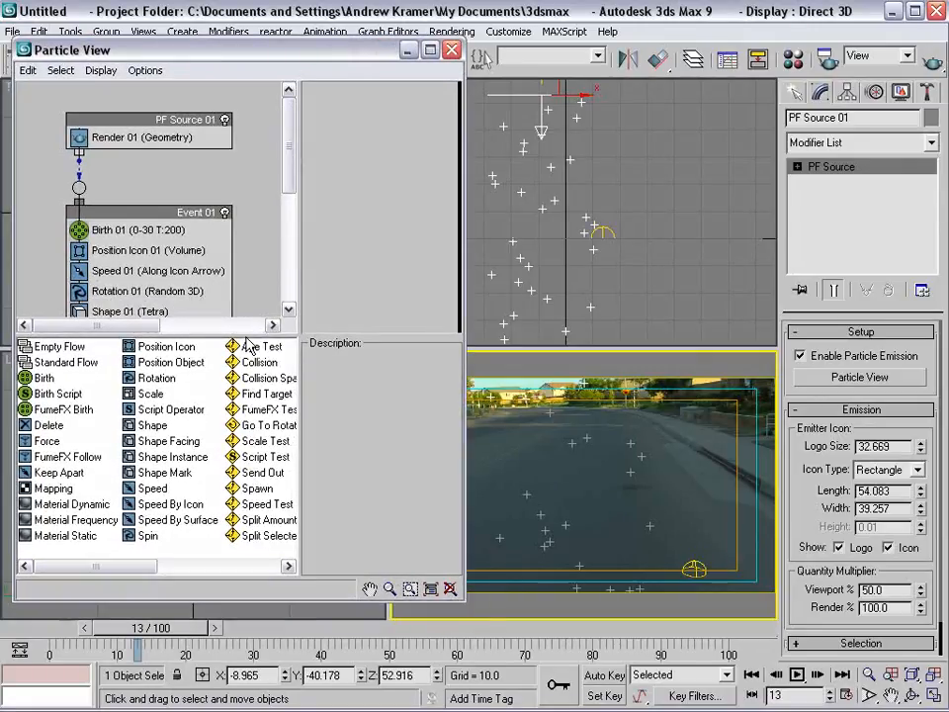
pyautogui.moveTo(239, 336); pyautogui.dragTo(238, 419)
pyautogui.click(139, 250)
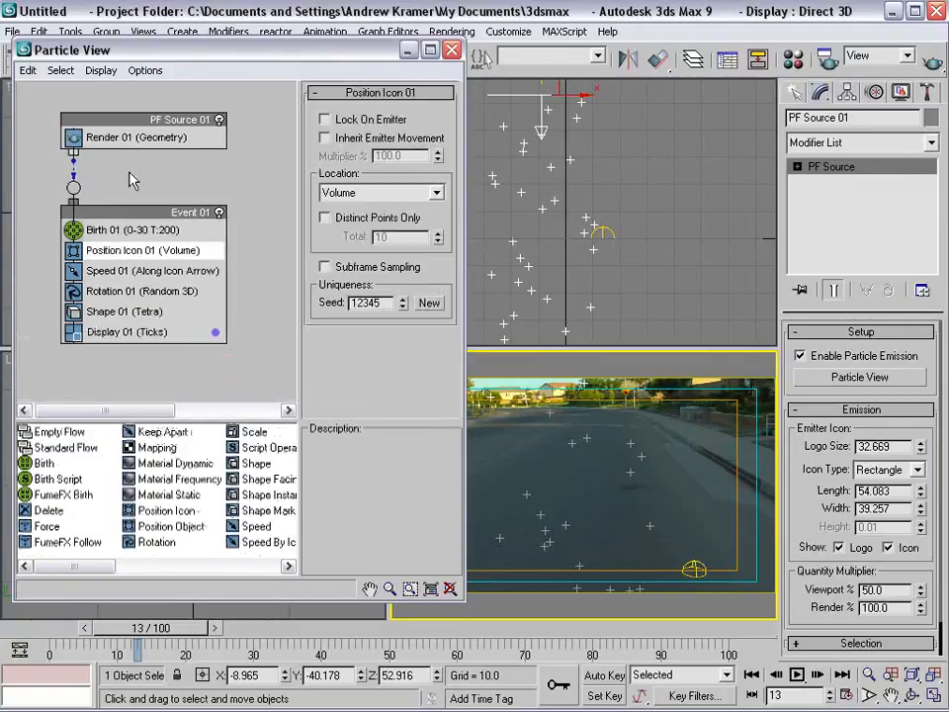
pyautogui.moveTo(121, 214); pyautogui.dragTo(124, 222)
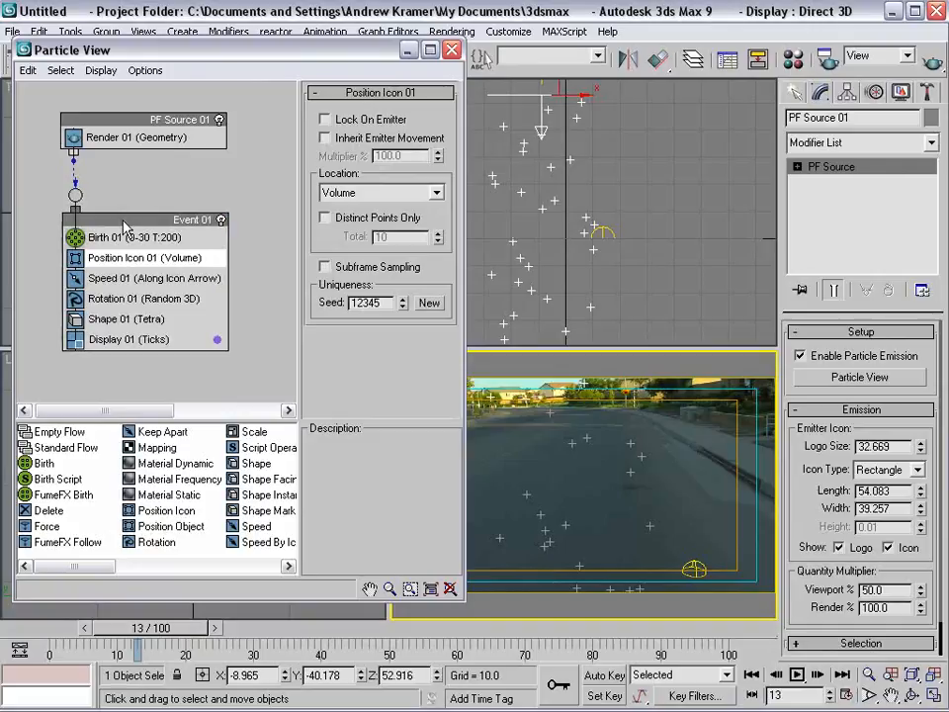
# Delete the Rotation and Shape operators from the first particle event
pyautogui.click(108, 301)
pyautogui.press('Delete')
pyautogui.click(109, 301)
pyautogui.press('Delete')
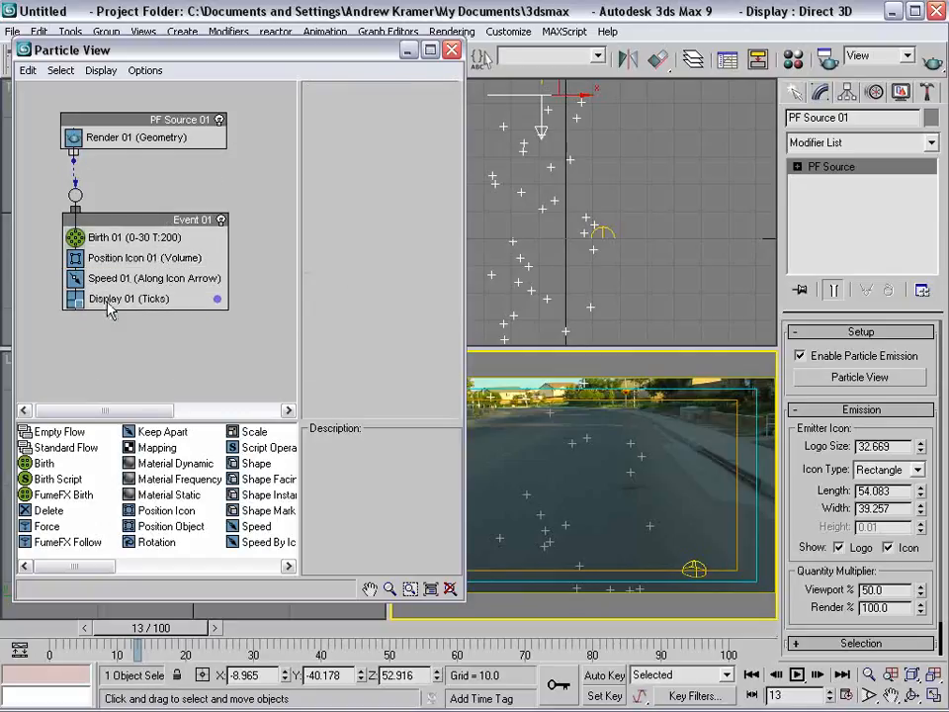
# Set the Birth operator's Emit Stop to 0 and Amount to 1, and preview the particle at frame 3
pyautogui.click(87, 237)
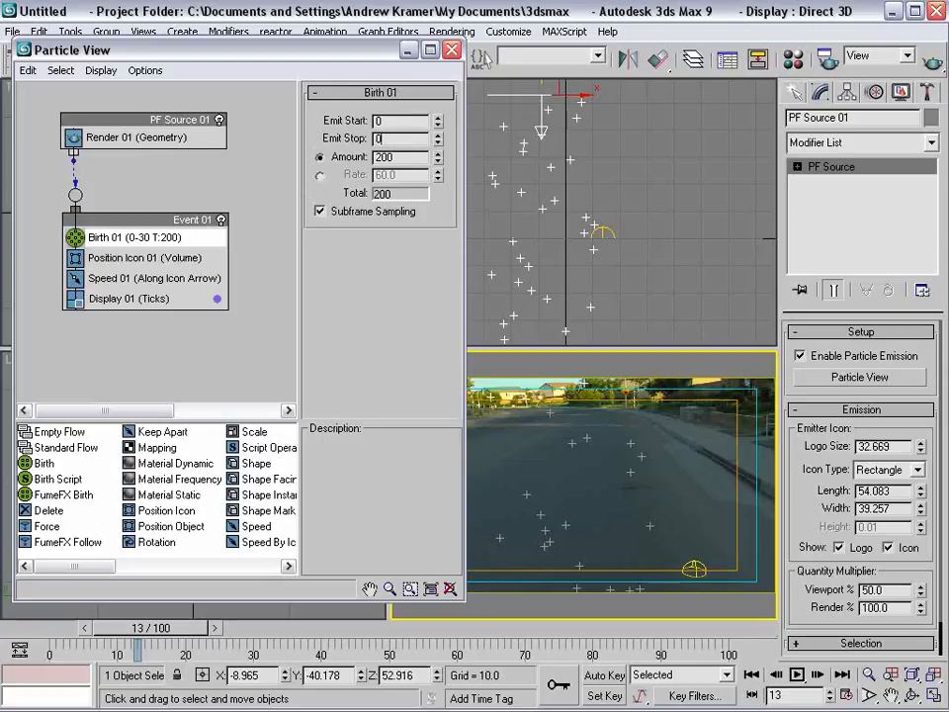
pyautogui.press('Return')
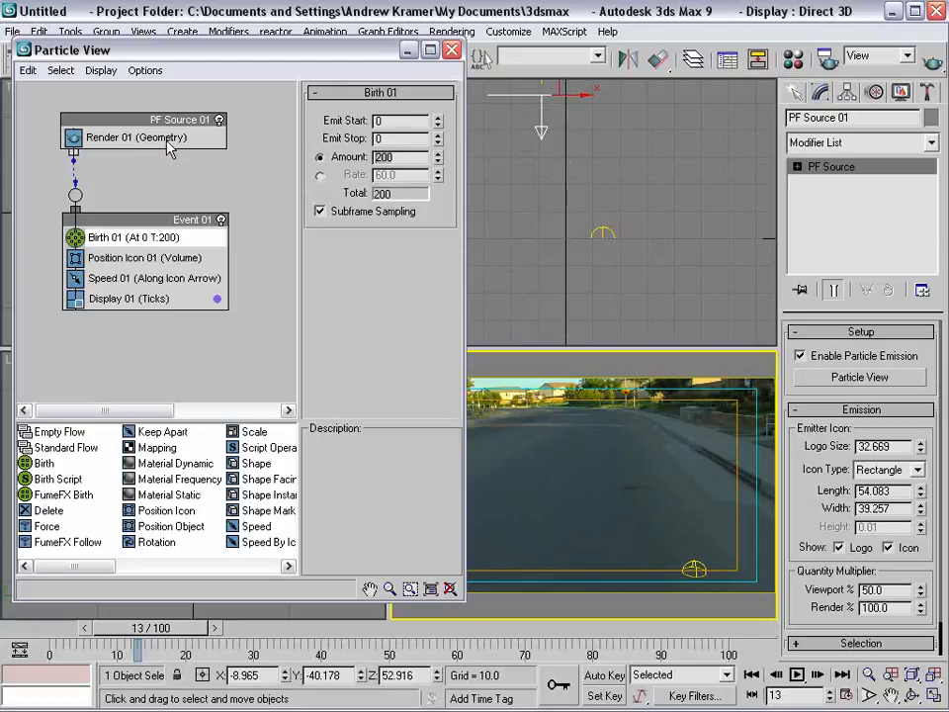
pyautogui.write('1')
pyautogui.press('Return')
pyautogui.moveTo(135, 629); pyautogui.dragTo(102, 592)
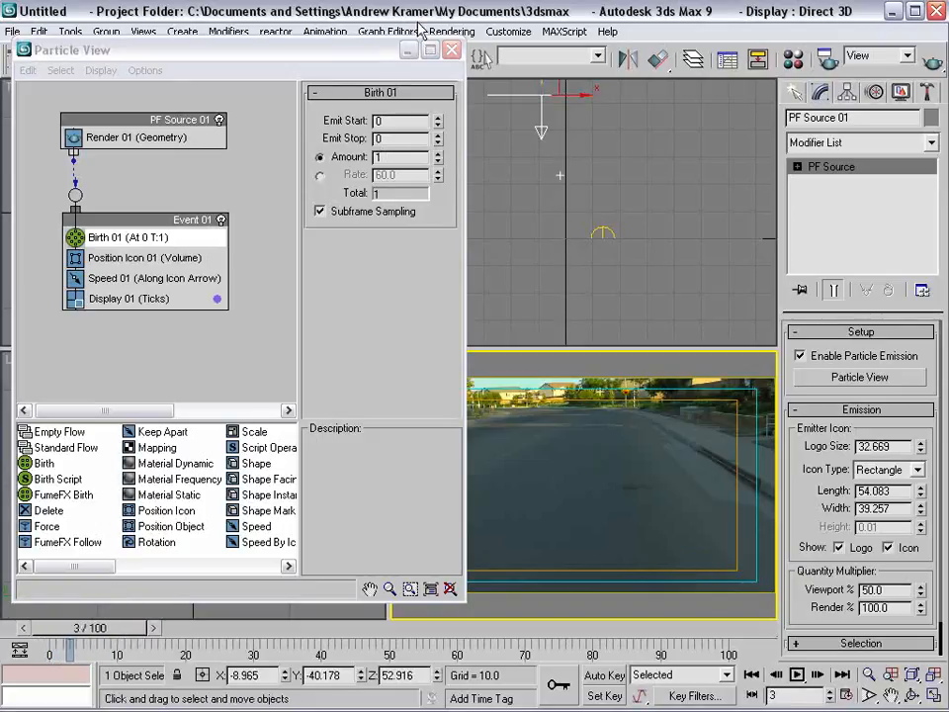
# Close Particle View and deselect the particle emitter
pyautogui.click(450, 49)
pyautogui.rightClick(523, 399)
pyautogui.click(491, 419)
pyautogui.click(589, 387)
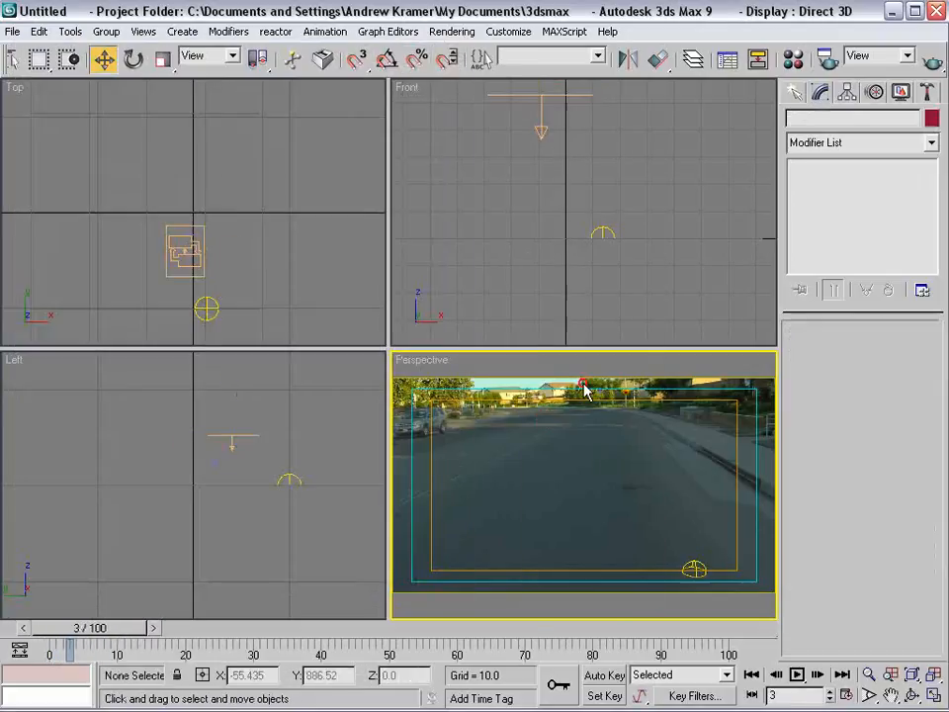
# Create a Deflector space warp across the road and move it beneath the emitter to about X -26.5, Y -51.2
pyautogui.click(791, 91)
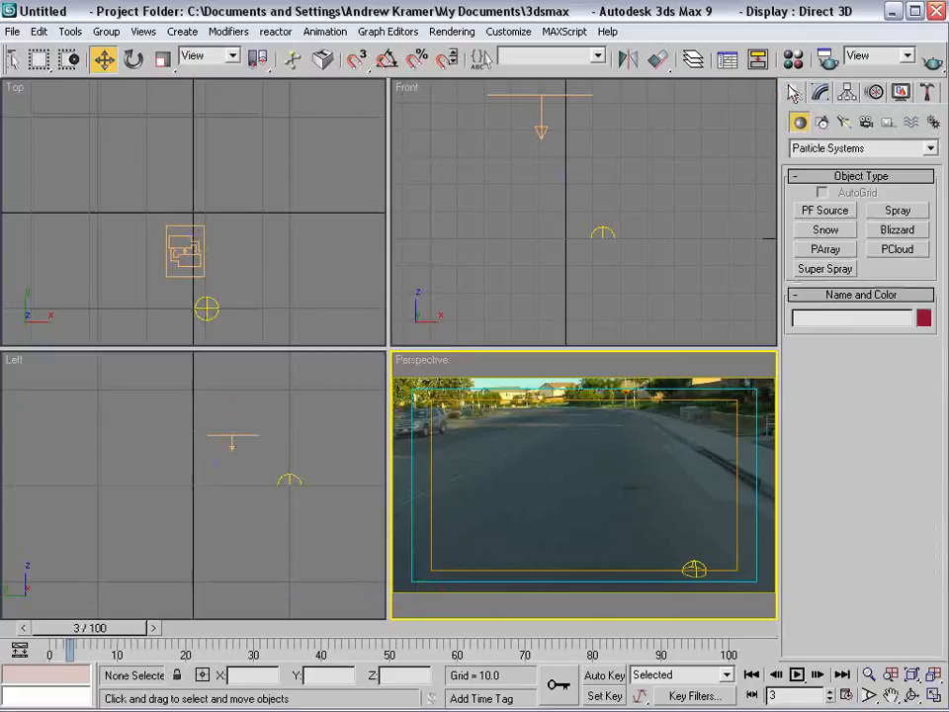
pyautogui.click(911, 123)
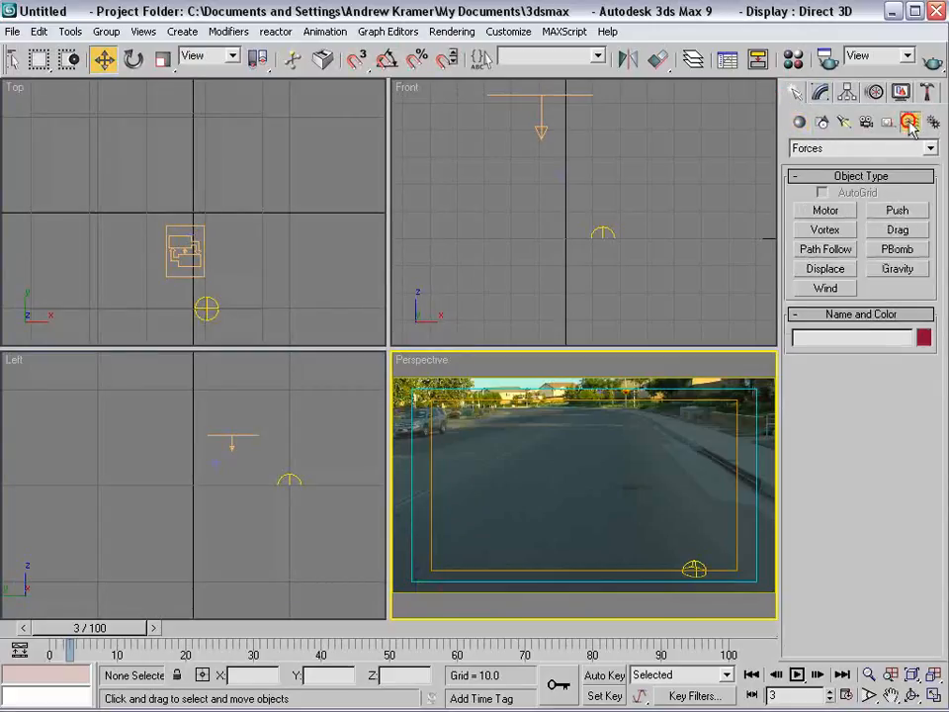
pyautogui.click(826, 149)
pyautogui.click(811, 178)
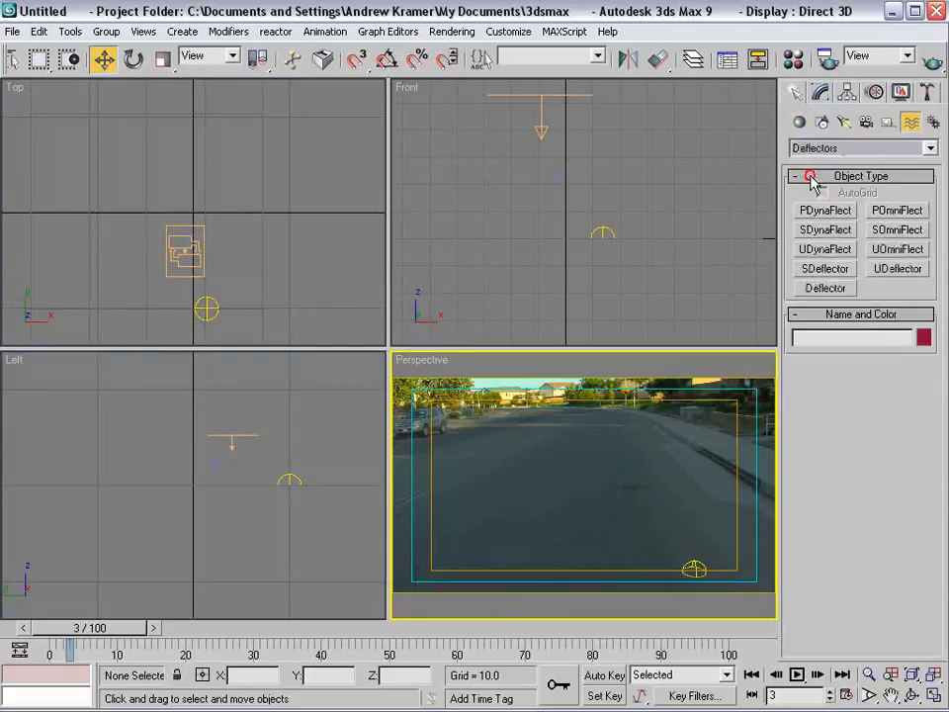
pyautogui.click(825, 288)
pyautogui.moveTo(445, 432); pyautogui.dragTo(676, 648)
pyautogui.scroll(-4, 183, 212)
pyautogui.press('w')
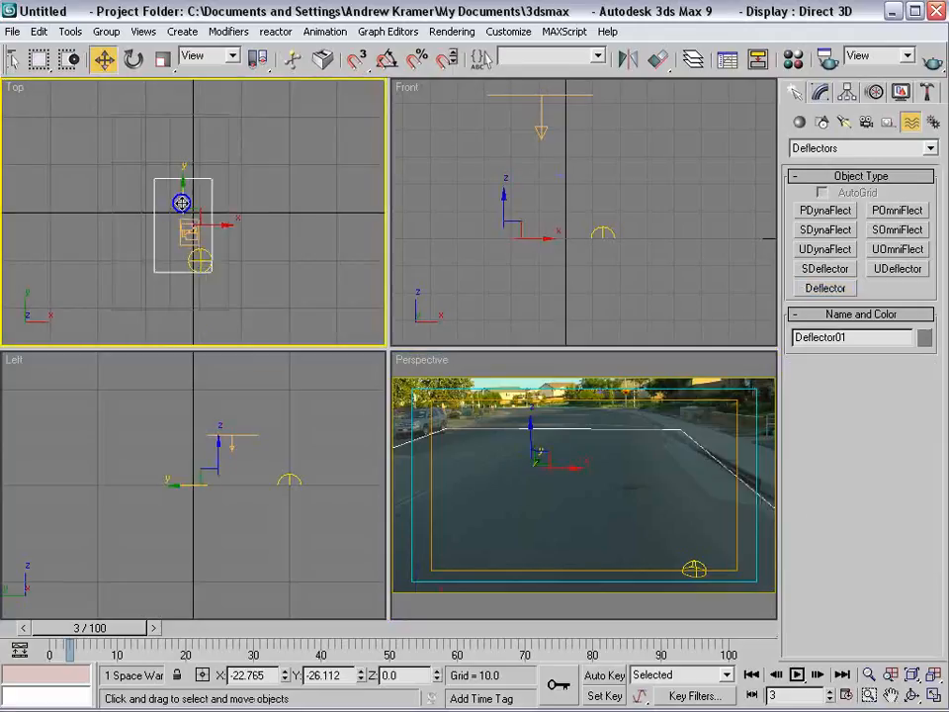
pyautogui.moveTo(177, 202)
pyautogui.mouseDown()
pyautogui.moveTo(185, 203)
pyautogui.moveTo(175, 213)
pyautogui.mouseUp()
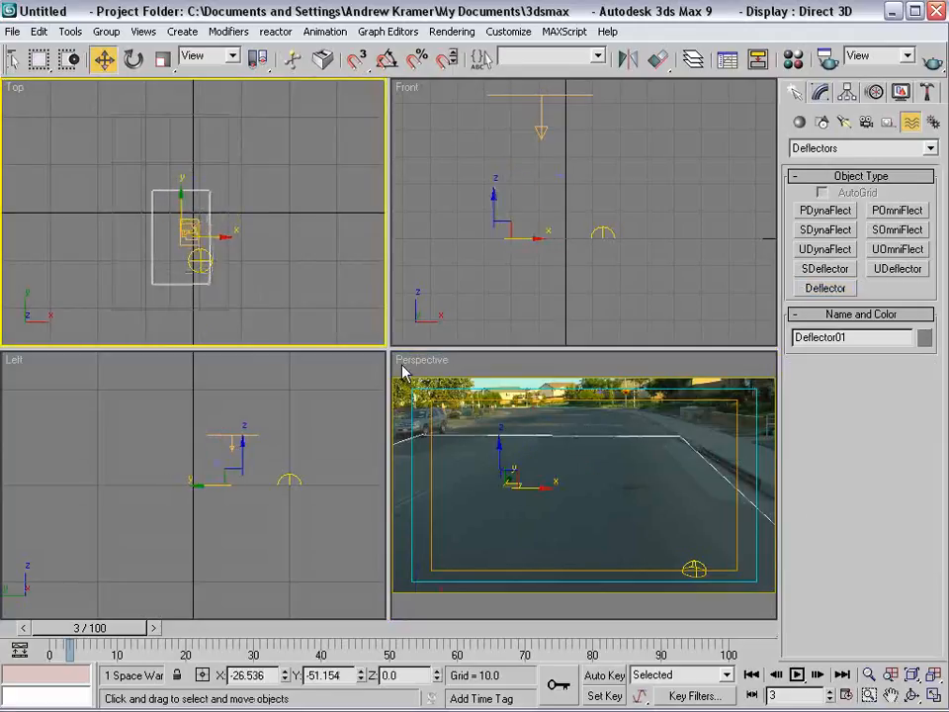
pyautogui.click(591, 400)
# Create a Wind force in the front view, beside the skylight
pyautogui.click(855, 148)
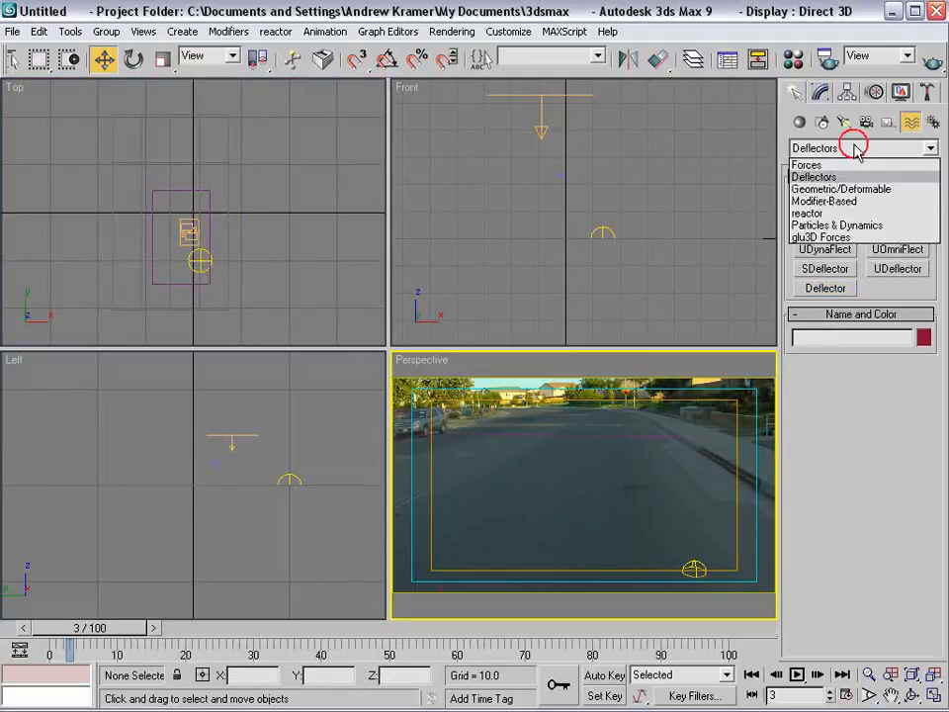
pyautogui.click(809, 165)
pyautogui.click(545, 218)
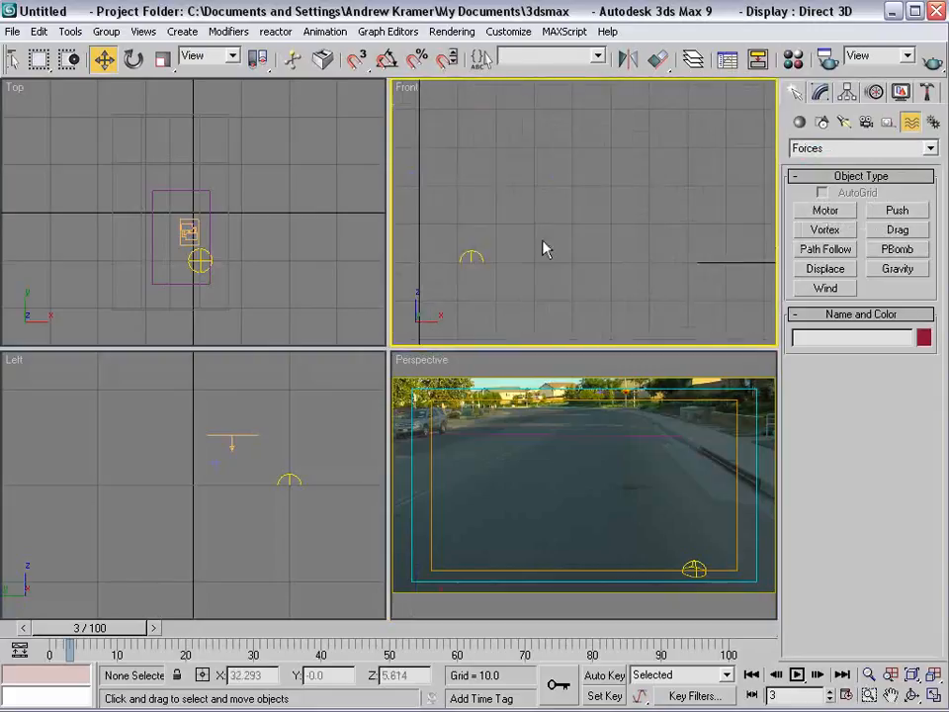
pyautogui.click(825, 287)
pyautogui.moveTo(578, 214); pyautogui.dragTo(610, 263)
pyautogui.press('z')
pyautogui.middleClick(182, 478)
pyautogui.scroll(7, 191, 484)
pyautogui.middleClick(621, 254)
pyautogui.scroll(-1, 620, 255)
pyautogui.scroll(-1, 621, 254)
# Add a Gravity force with an icon size of about 4.5 and a Drag force, and arrange them near the wind icon
pyautogui.click(898, 269)
pyautogui.moveTo(697, 472); pyautogui.dragTo(710, 472)
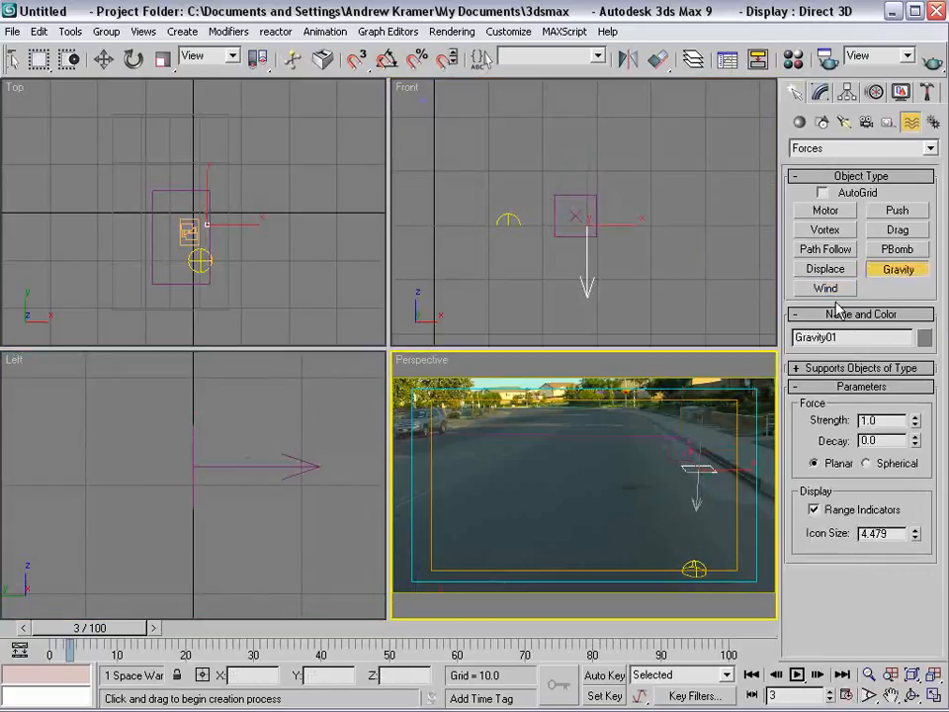
pyautogui.click(904, 231)
pyautogui.moveTo(668, 220); pyautogui.dragTo(646, 208)
pyautogui.rightClick(595, 250)
pyautogui.click(591, 265)
pyautogui.moveTo(590, 267); pyautogui.dragTo(644, 220)
pyautogui.click(686, 282)
pyautogui.hotkey('ctrl', 'a')
# Reopen Particle View, preview the particle at frame 4 and deselect the ground plane
pyautogui.click(716, 182)
pyautogui.moveTo(514, 158); pyautogui.dragTo(708, 182)
pyautogui.click(716, 164)
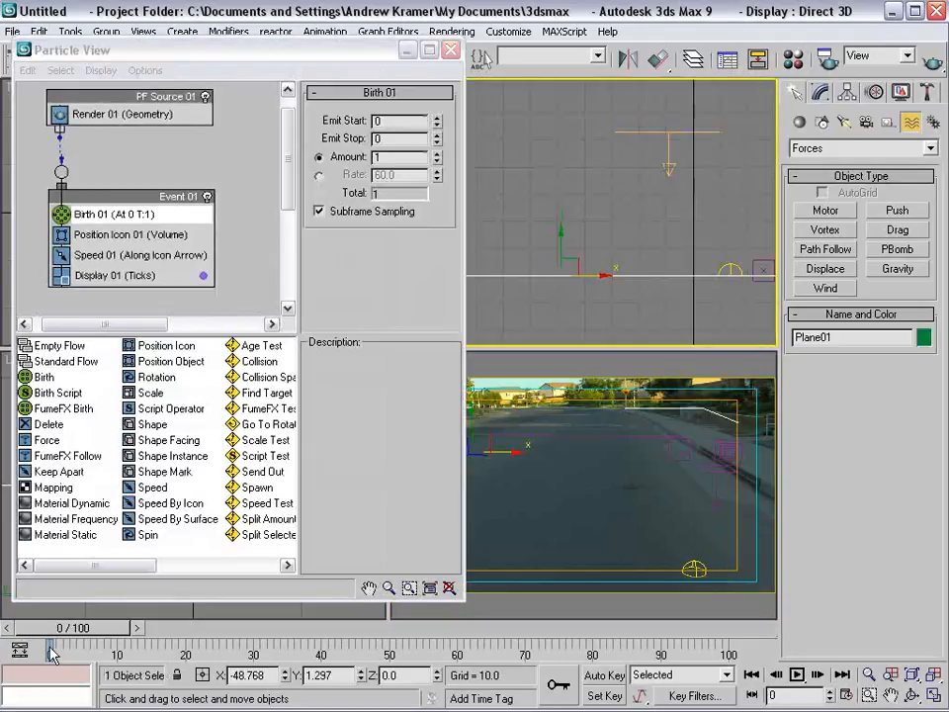
pyautogui.moveTo(51, 655); pyautogui.dragTo(77, 655)
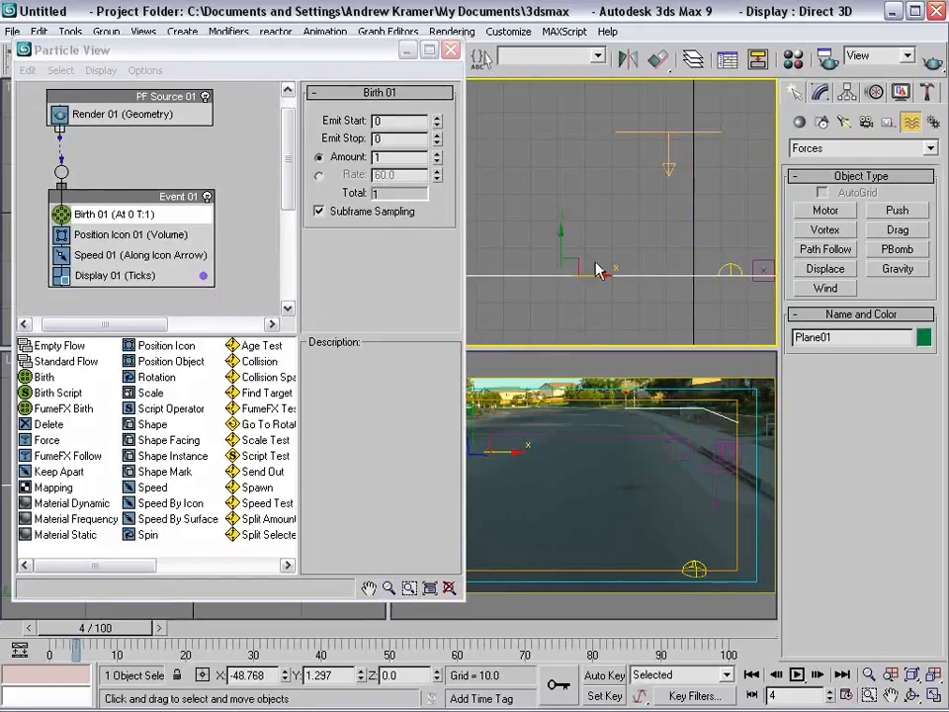
pyautogui.click(699, 261)
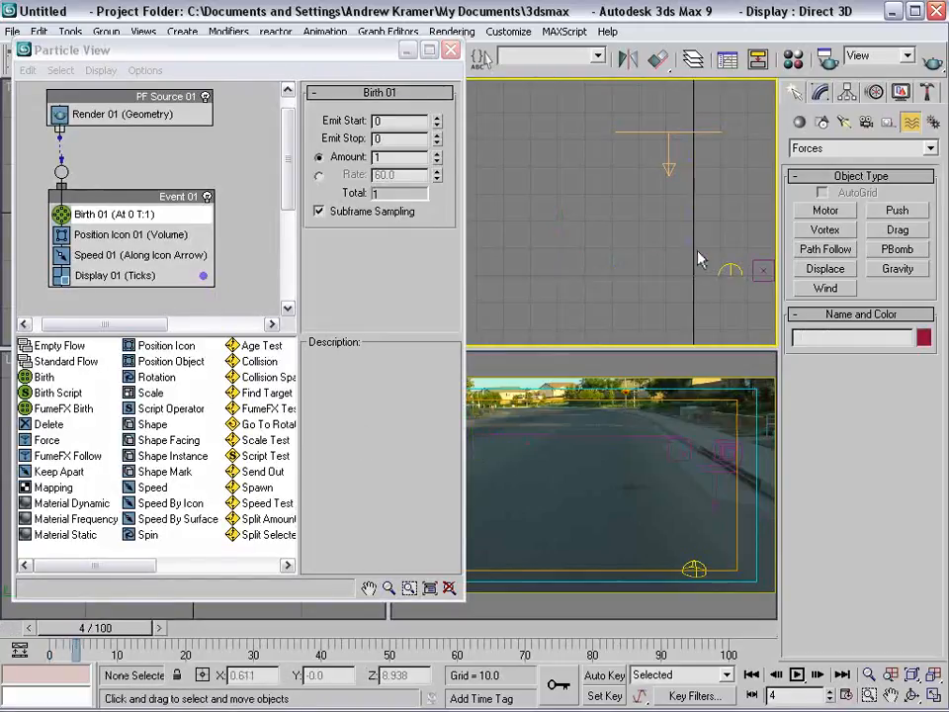
# Change the first event's particle display colour to a pale orange
pyautogui.click(119, 277)
pyautogui.click(438, 160)
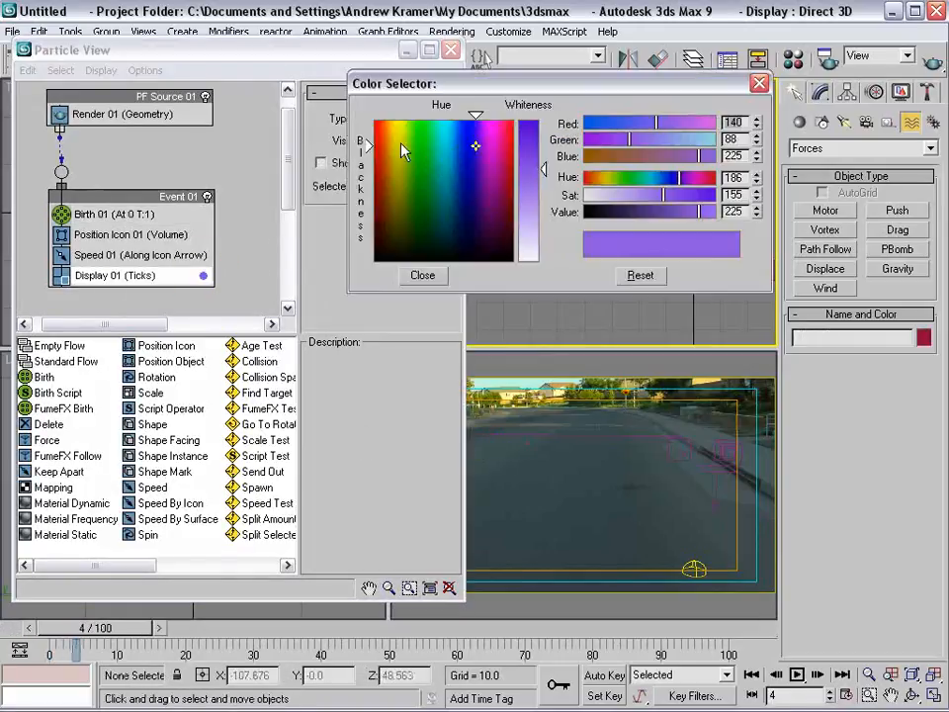
pyautogui.moveTo(432, 145); pyautogui.dragTo(390, 148)
pyautogui.moveTo(543, 170); pyautogui.dragTo(536, 282)
pyautogui.click(423, 275)
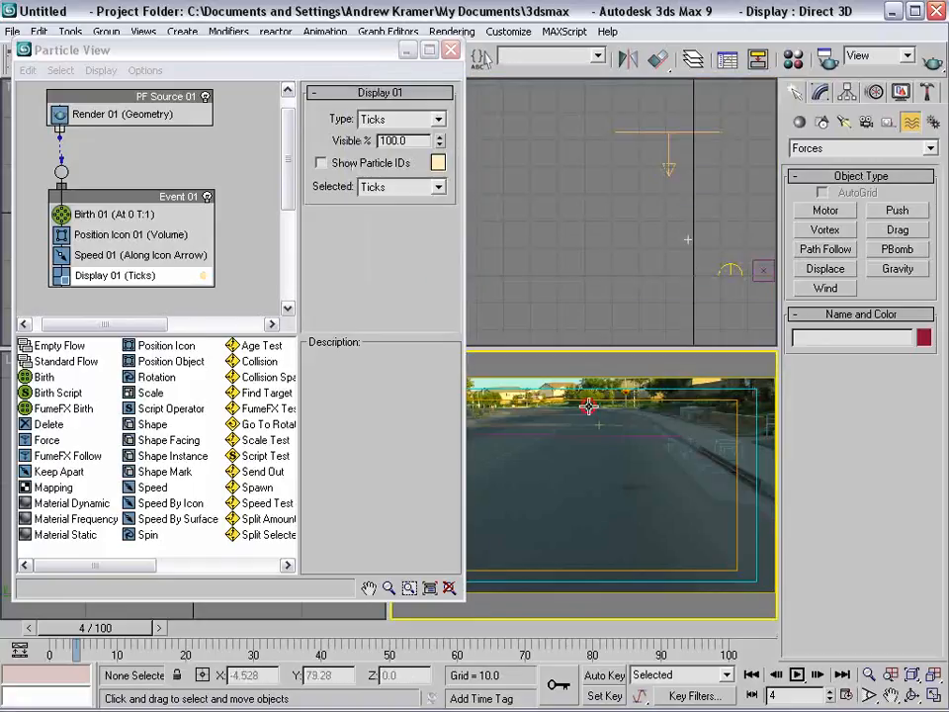
# Set the first event's display type to Circles and preview the particle at frame 6
pyautogui.click(398, 120)
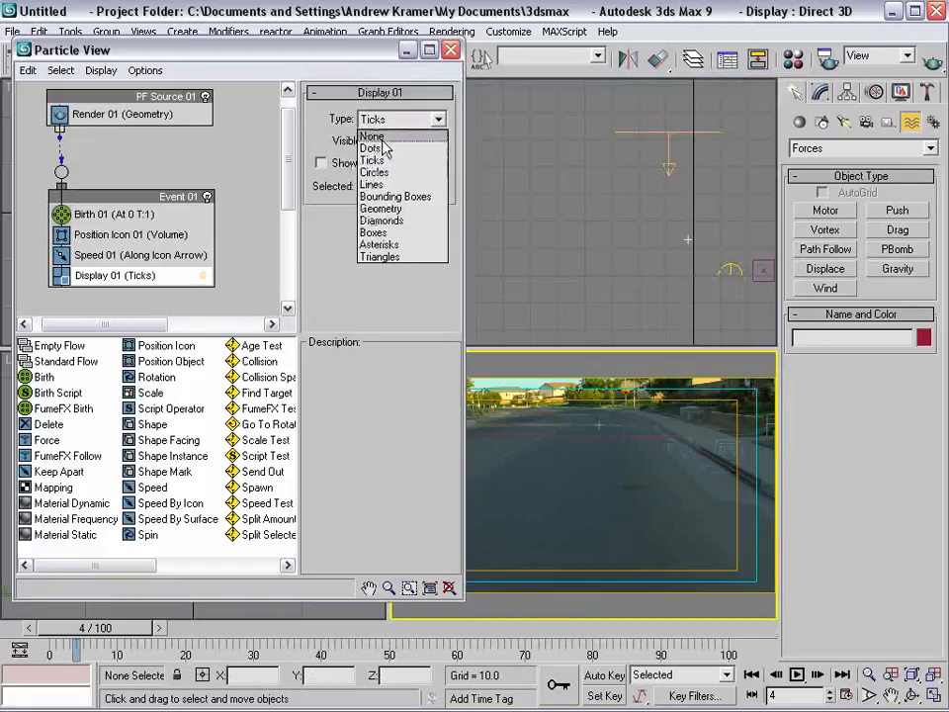
pyautogui.click(374, 172)
pyautogui.moveTo(99, 638); pyautogui.dragTo(110, 638)
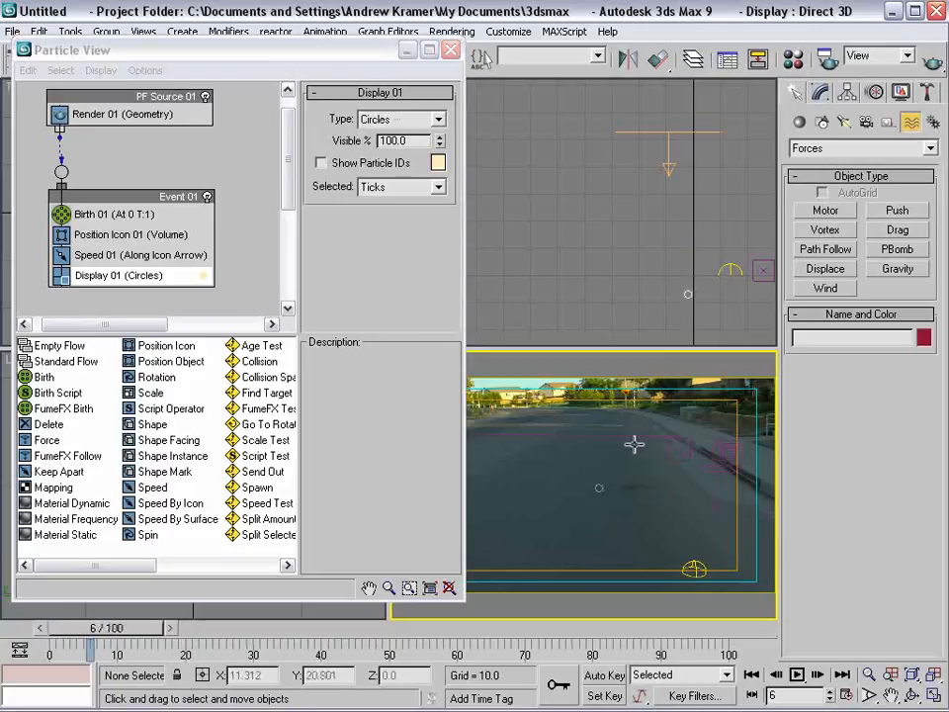
# Insert a Collision test between the Speed and Display operators of the first event
pyautogui.click(243, 225)
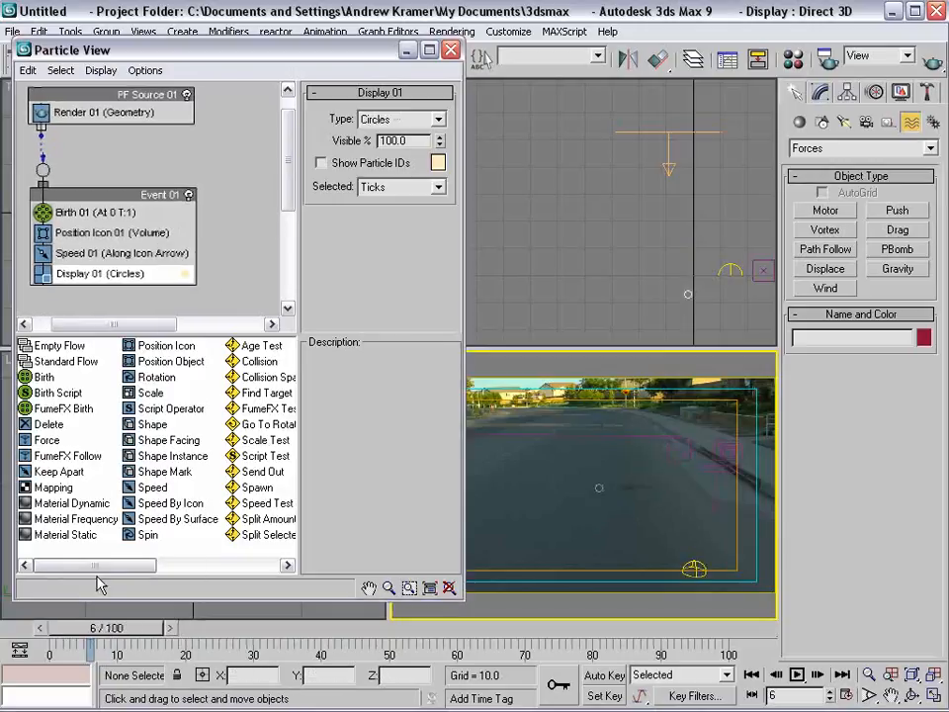
pyautogui.moveTo(110, 565); pyautogui.dragTo(138, 565)
pyautogui.click(155, 362)
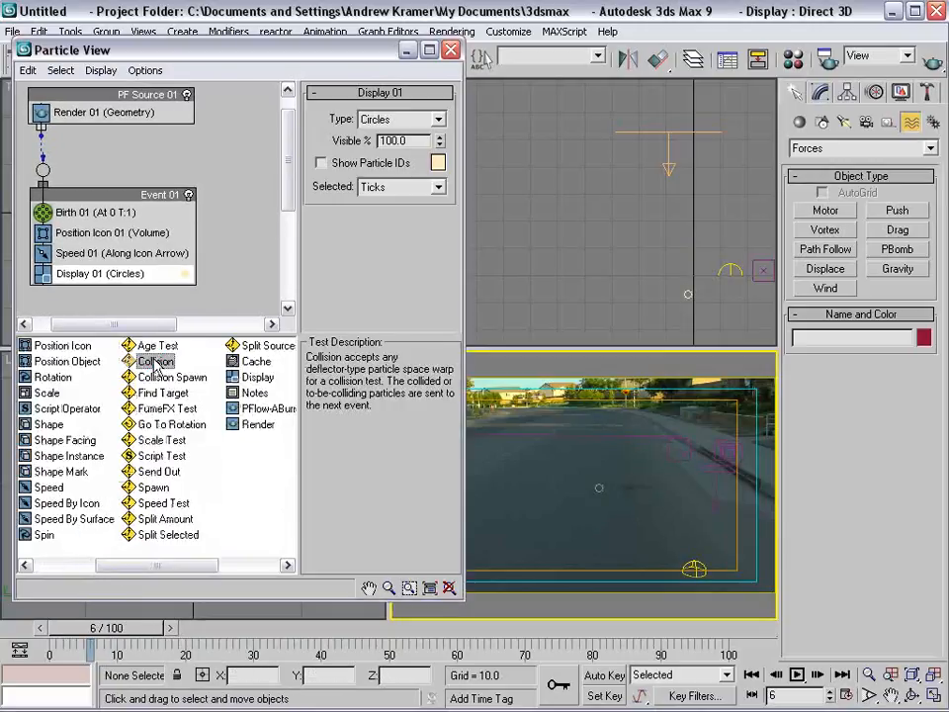
pyautogui.moveTo(150, 365); pyautogui.dragTo(99, 273)
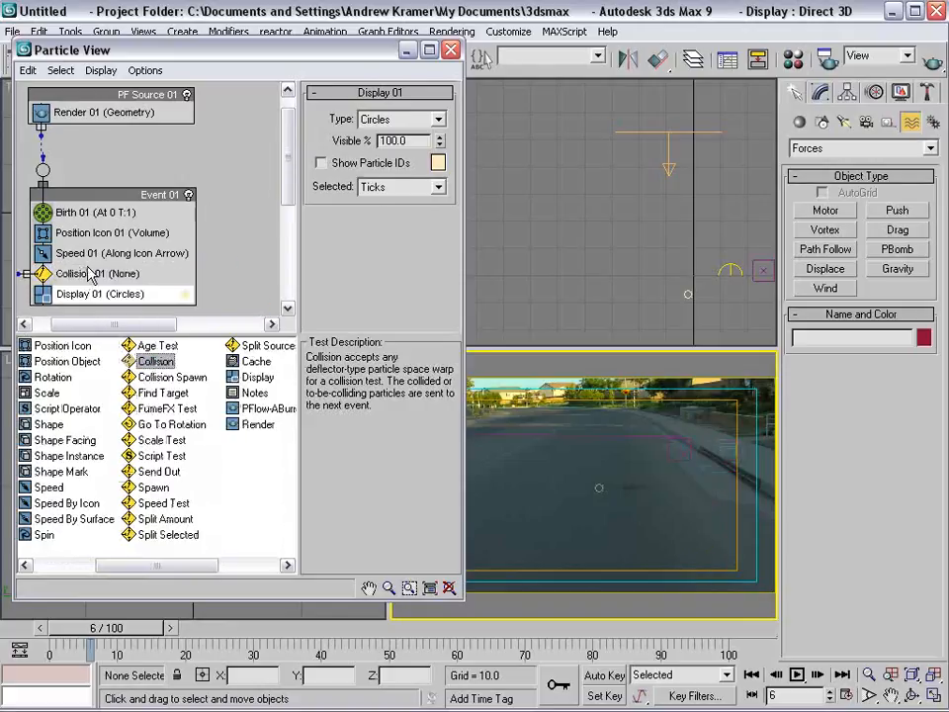
# Assign Deflector01 to the Collision test and preview the bounce up to frame 7
pyautogui.click(83, 276)
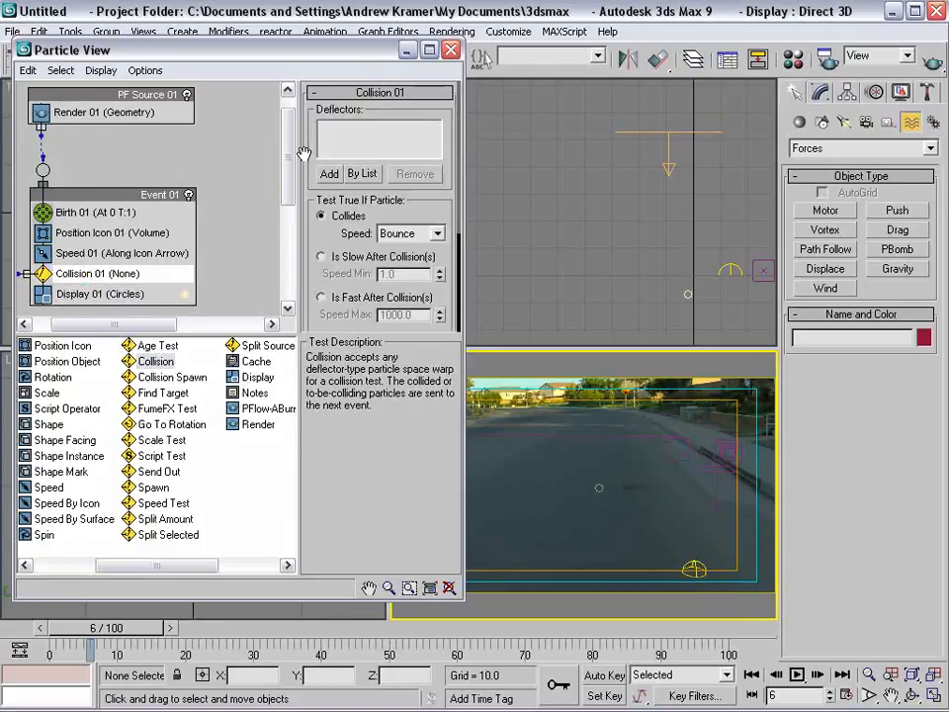
pyautogui.click(358, 175)
pyautogui.click(325, 198)
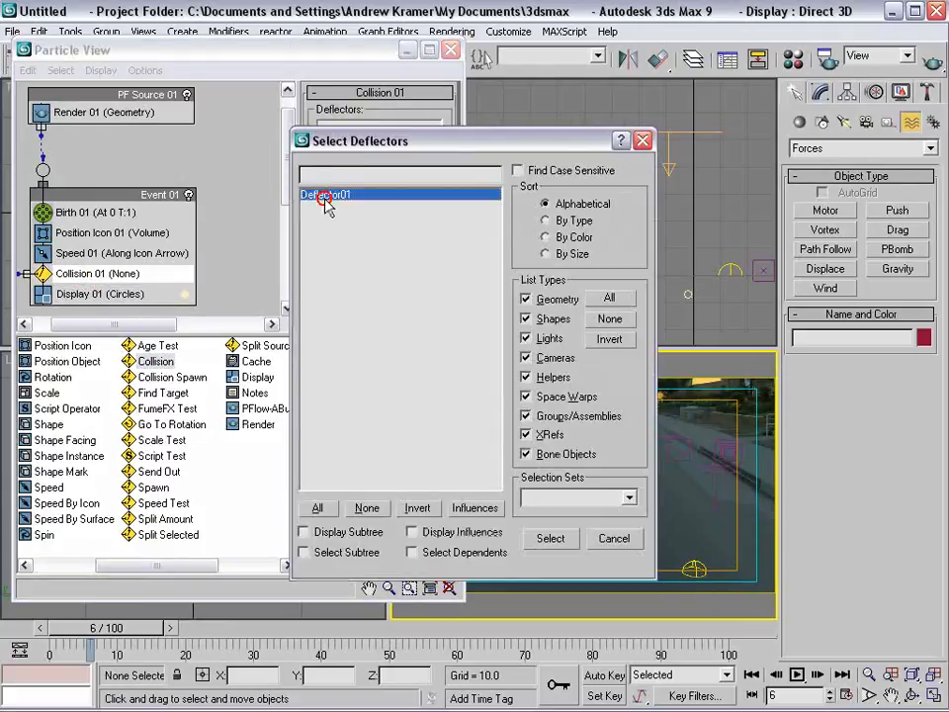
pyautogui.click(553, 537)
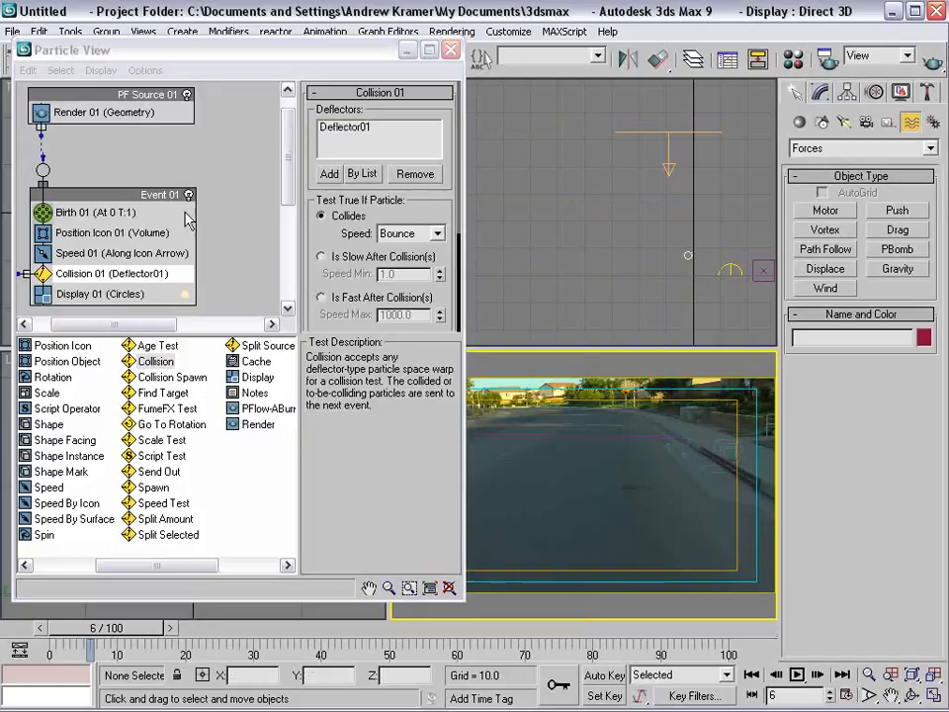
pyautogui.moveTo(137, 627)
pyautogui.mouseDown()
pyautogui.moveTo(110, 627)
pyautogui.moveTo(144, 623)
pyautogui.moveTo(97, 623)
pyautogui.moveTo(165, 623)
pyautogui.moveTo(87, 623)
pyautogui.moveTo(142, 619)
pyautogui.mouseUp()
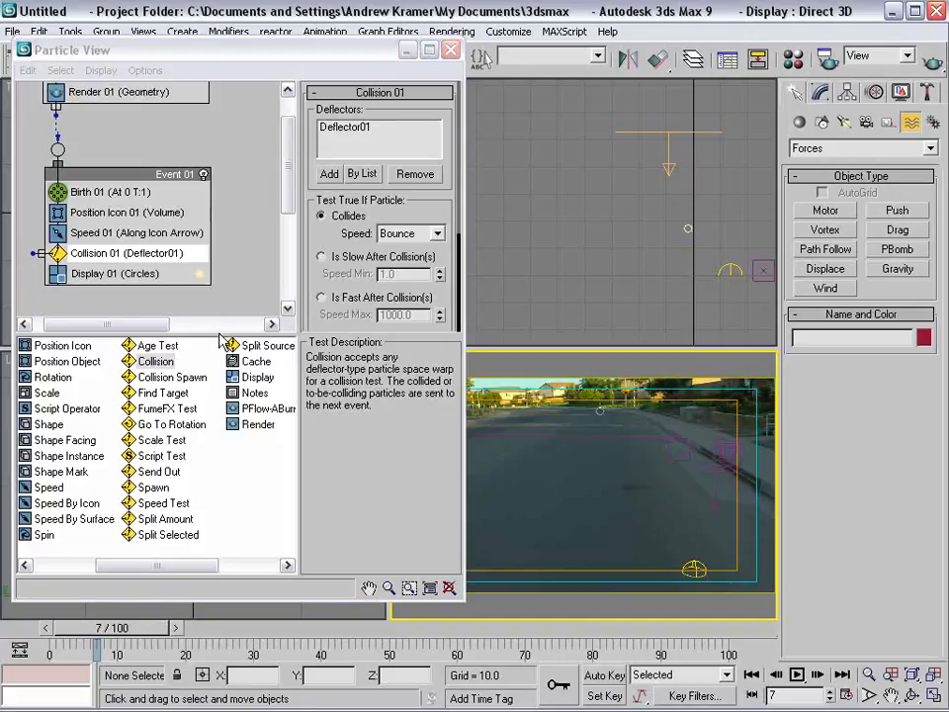
# Add a Spawn test as a new event below the first one and wire the Collision test's output to it
pyautogui.moveTo(219, 338); pyautogui.dragTo(220, 448)
pyautogui.moveTo(168, 288); pyautogui.dragTo(193, 261, button='middle')
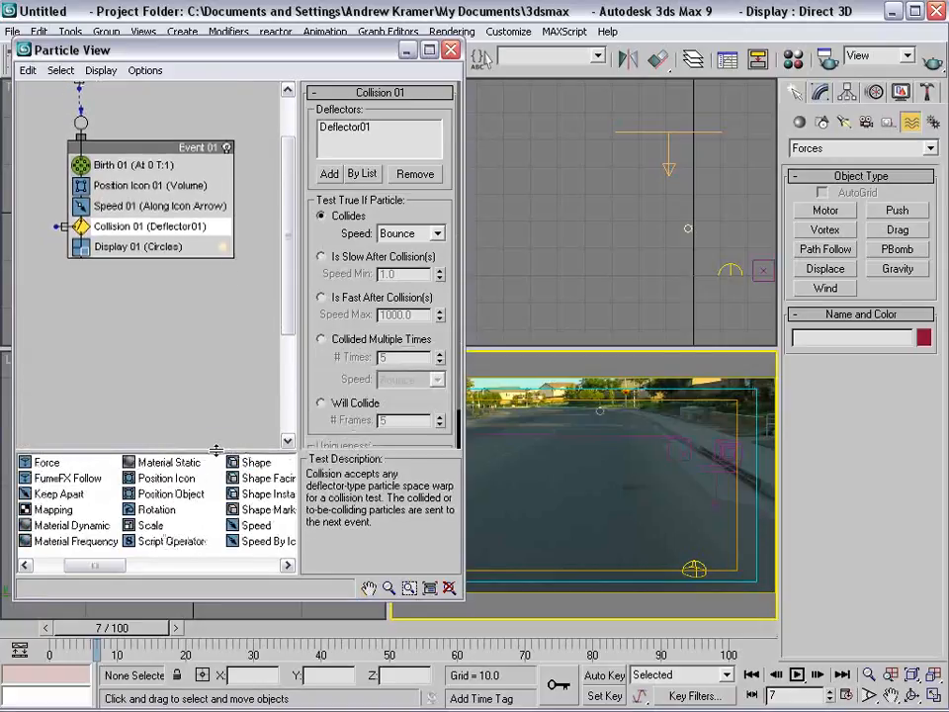
pyautogui.moveTo(215, 450); pyautogui.dragTo(215, 382)
pyautogui.moveTo(120, 565); pyautogui.dragTo(164, 566)
pyautogui.moveTo(153, 476); pyautogui.dragTo(101, 320)
pyautogui.moveTo(33, 222); pyautogui.dragTo(102, 321)
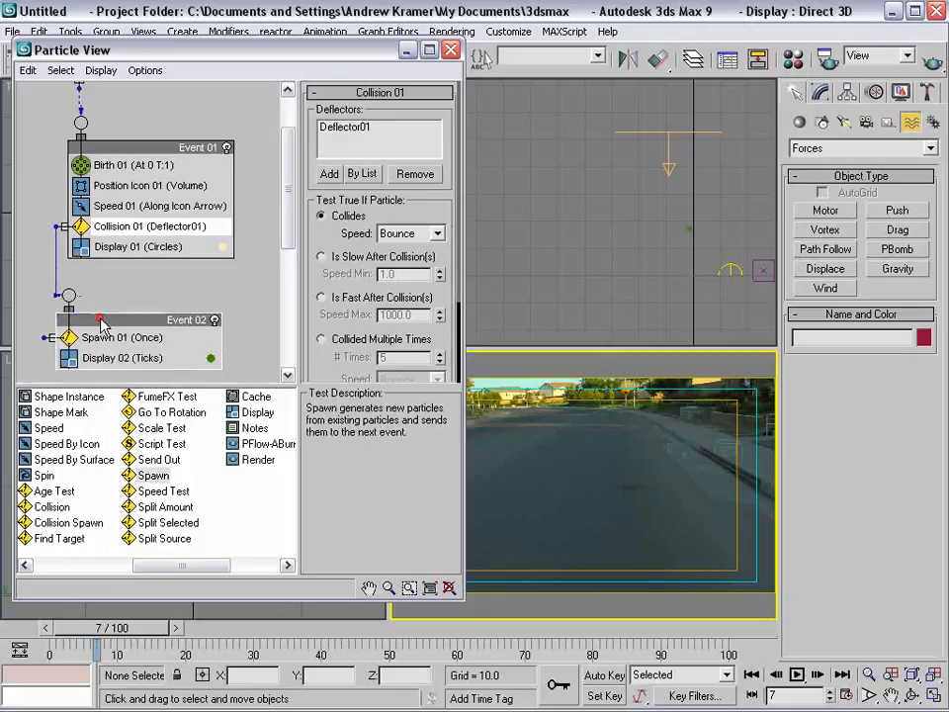
# Review the Speed, Collision and Spawn settings and check the particle's motion around frame 6
pyautogui.scroll(3, 109, 285)
pyautogui.scroll(-4, 104, 188)
pyautogui.click(114, 189)
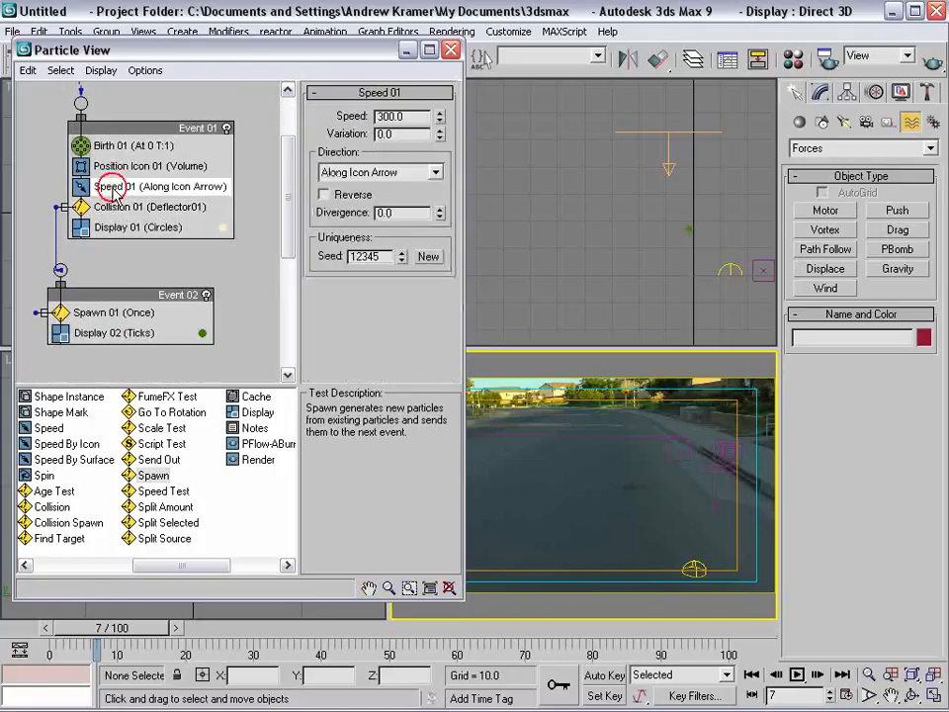
pyautogui.click(112, 208)
pyautogui.scroll(-3, 108, 203)
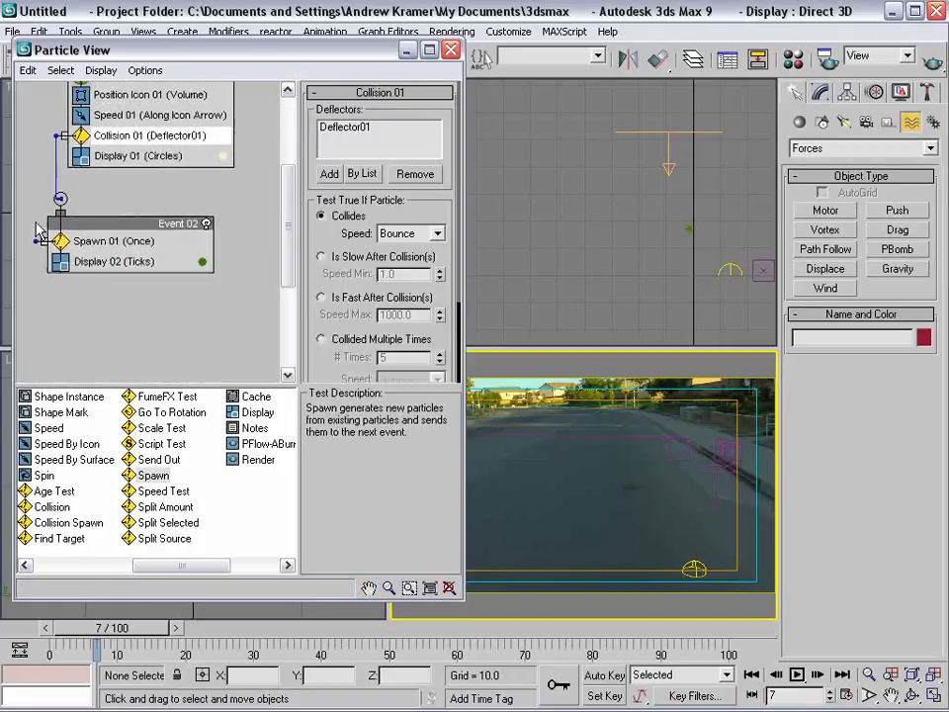
pyautogui.click(95, 242)
pyautogui.moveTo(134, 629); pyautogui.dragTo(167, 633)
pyautogui.moveTo(89, 634); pyautogui.dragTo(110, 634)
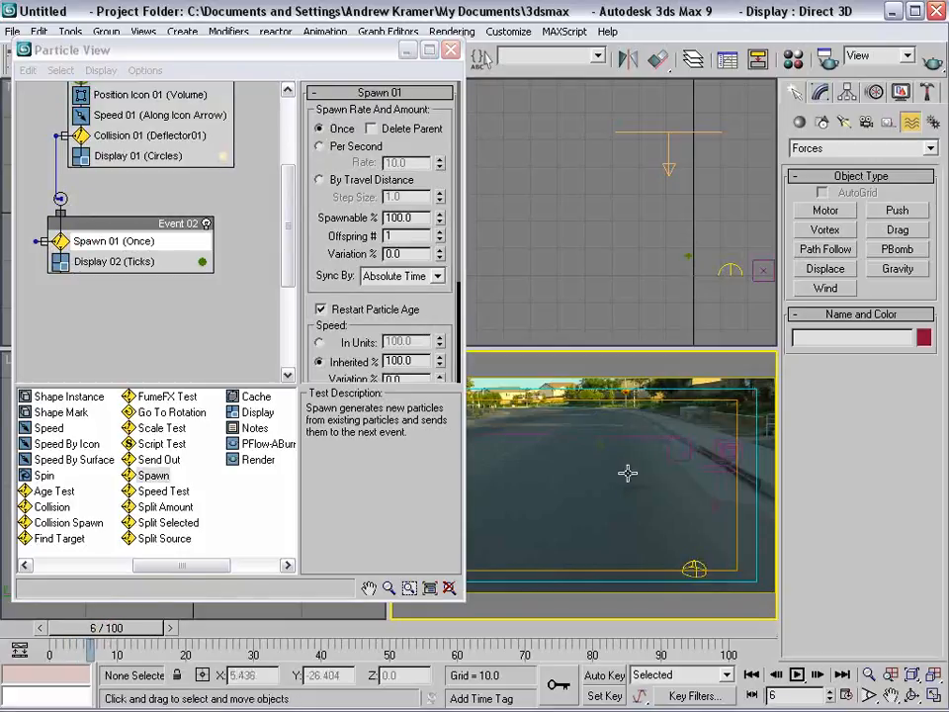
# Set the second event's display to red Circles and preview the particle at frame 7
pyautogui.click(107, 263)
pyautogui.click(417, 120)
pyautogui.click(426, 171)
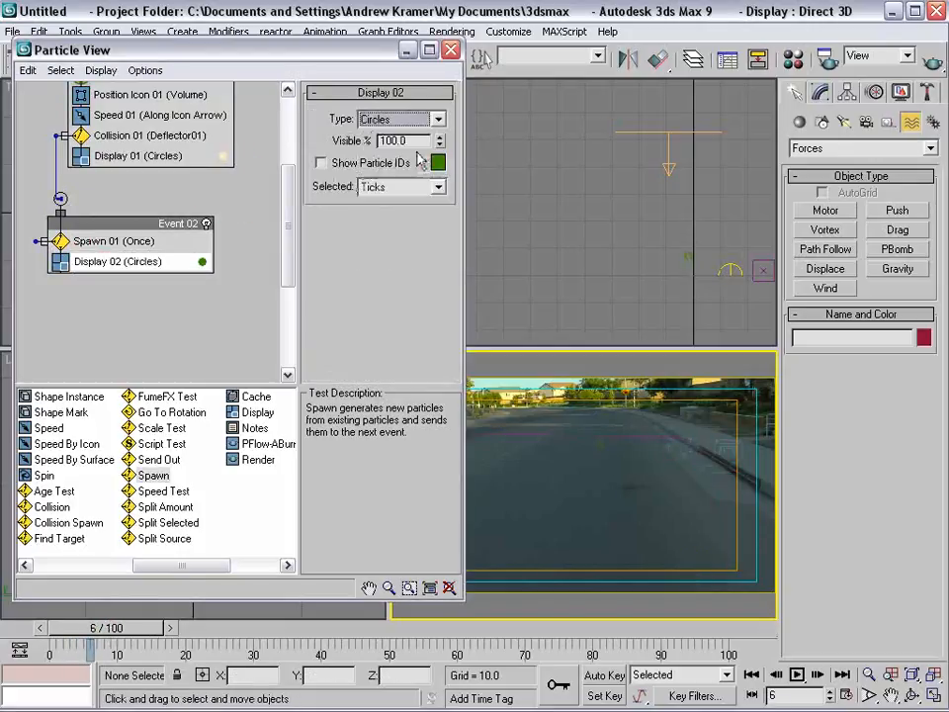
pyautogui.click(438, 162)
pyautogui.moveTo(429, 161); pyautogui.dragTo(373, 117)
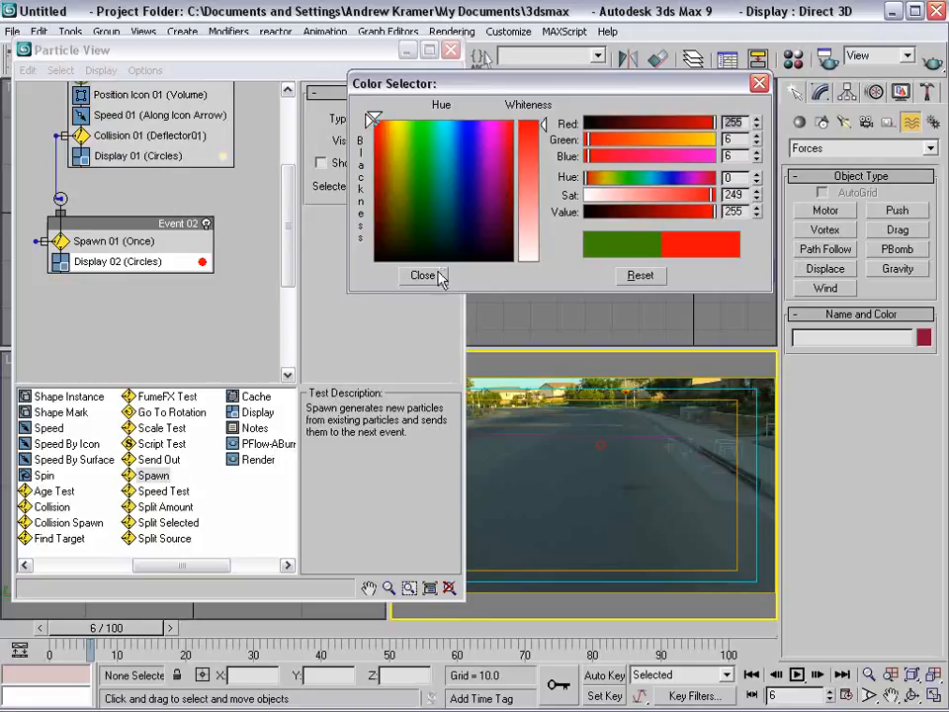
pyautogui.click(423, 275)
pyautogui.moveTo(139, 625)
pyautogui.mouseDown()
pyautogui.moveTo(112, 627)
pyautogui.moveTo(153, 628)
pyautogui.mouseUp()
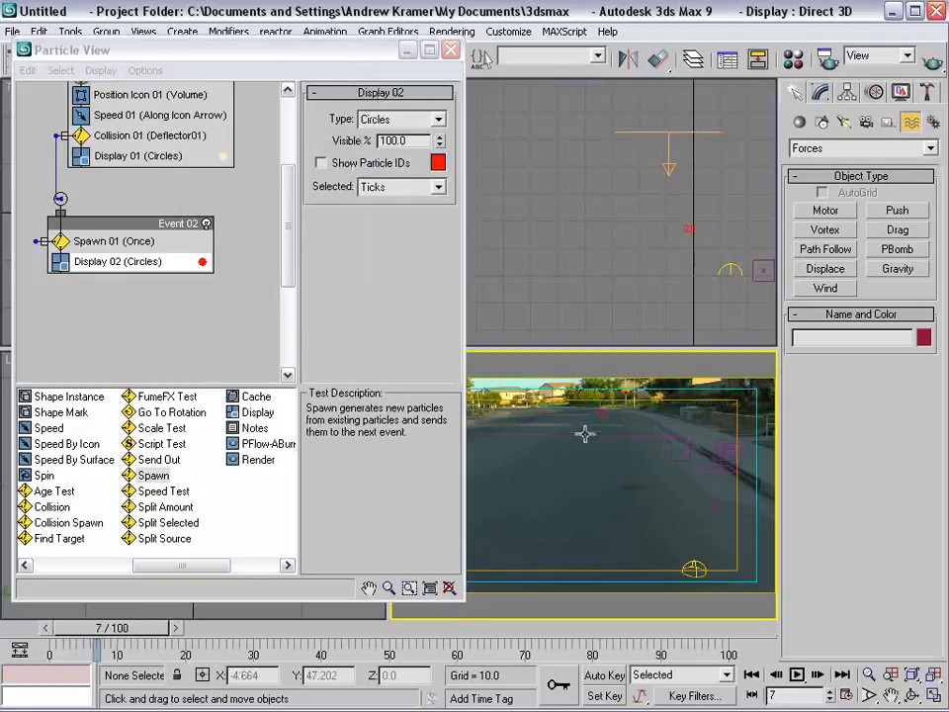
# Set the Spawn test's offspring number to 200 and preview the burst around frame 7
pyautogui.click(99, 243)
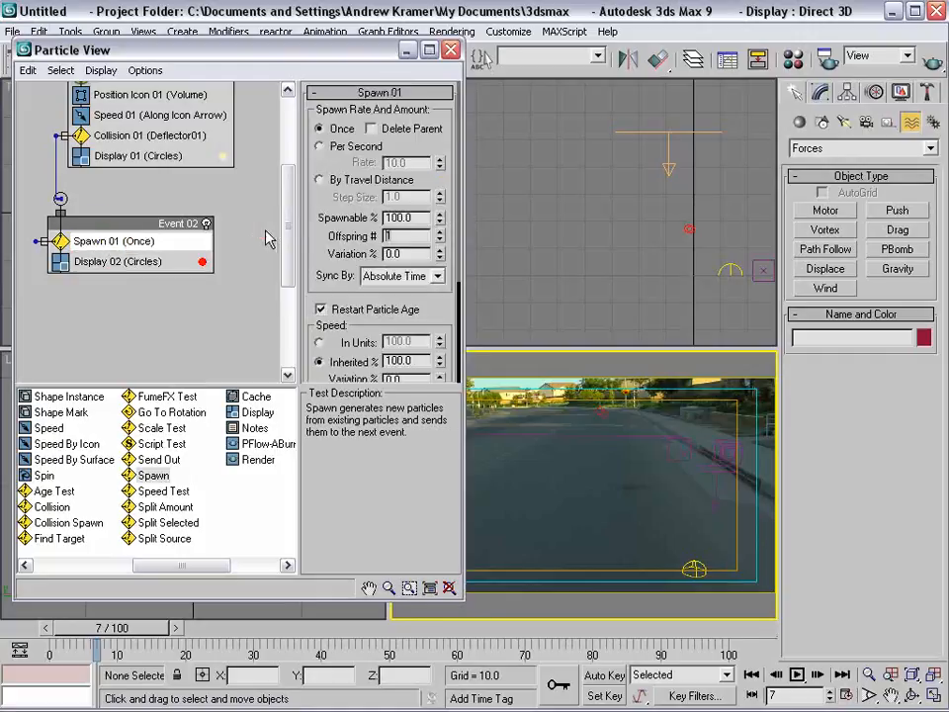
pyautogui.write('200')
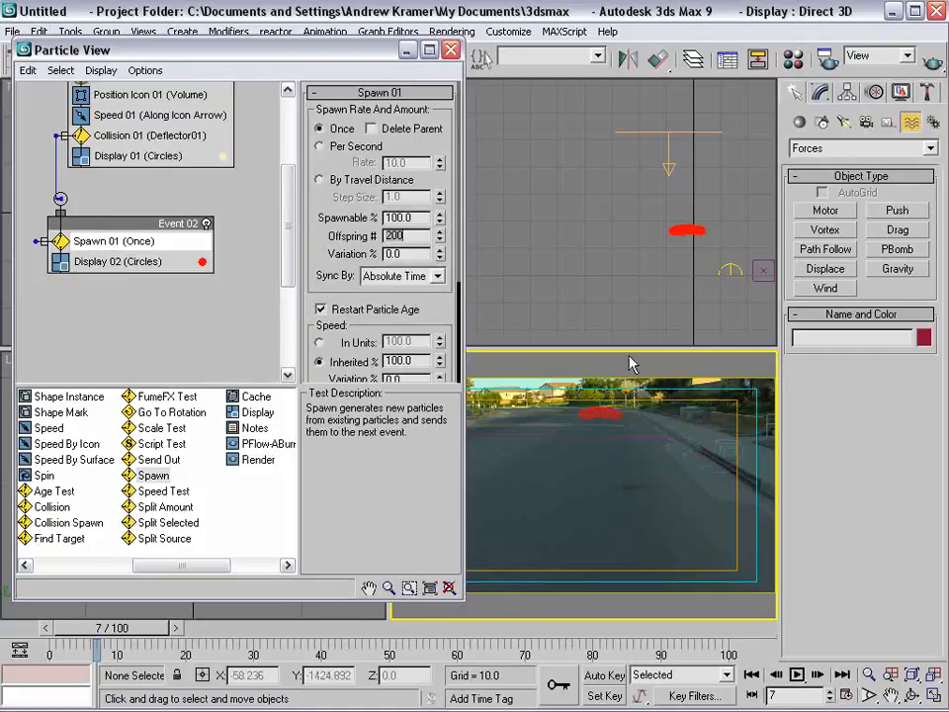
pyautogui.moveTo(155, 626)
pyautogui.mouseDown()
pyautogui.moveTo(182, 627)
pyautogui.moveTo(156, 627)
pyautogui.mouseUp()
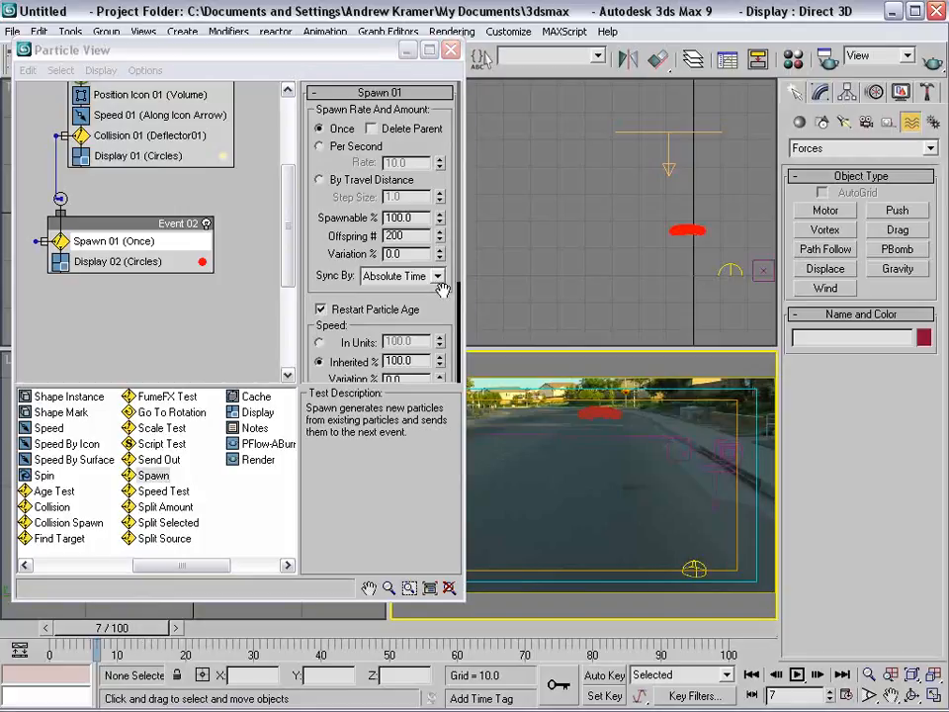
# Set the Spawn speed to 178% inherited with 53% variation and 84 divergence, and preview the burst up to frame 8
pyautogui.scroll(-5, 435, 247)
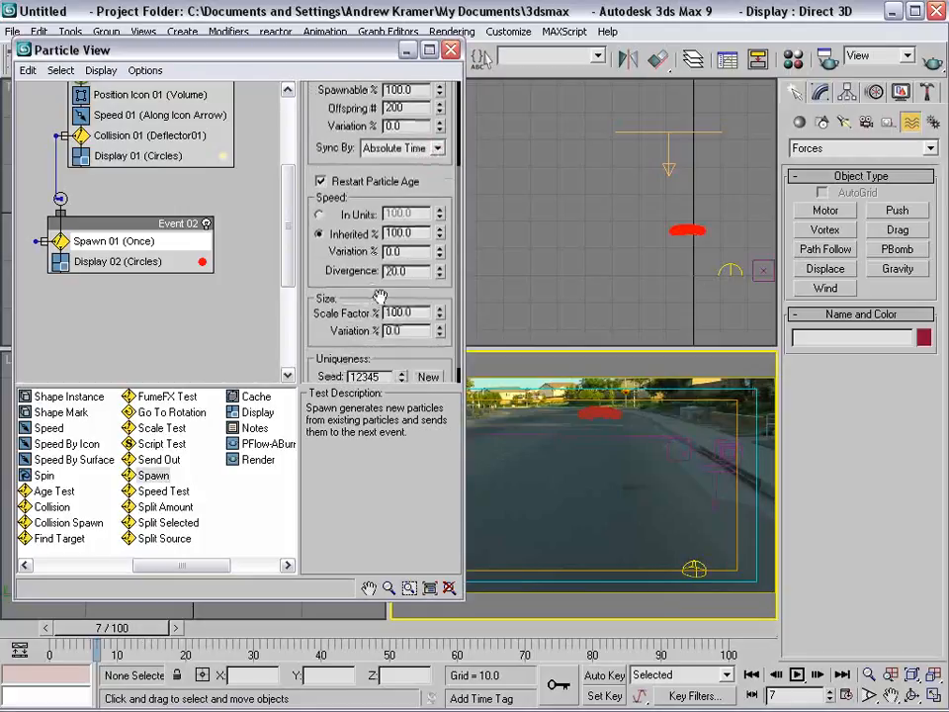
pyautogui.moveTo(442, 215)
pyautogui.mouseDown()
pyautogui.moveTo(440, 194)
pyautogui.moveTo(441, 233)
pyautogui.moveTo(441, 205)
pyautogui.mouseUp()
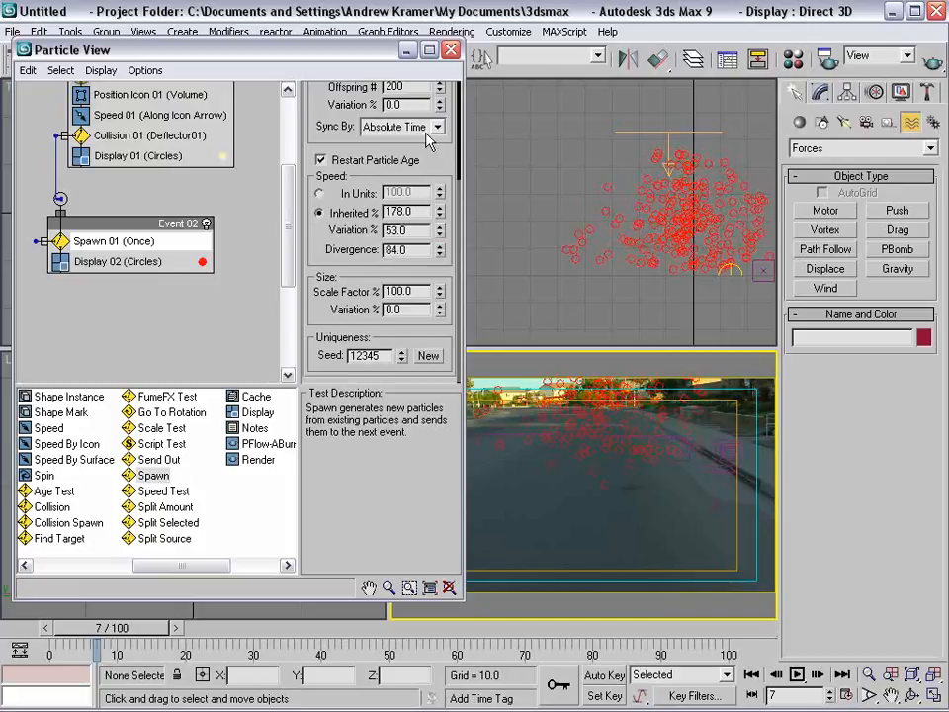
pyautogui.moveTo(144, 629)
pyautogui.mouseDown()
pyautogui.moveTo(112, 629)
pyautogui.moveTo(166, 629)
pyautogui.moveTo(133, 629)
pyautogui.moveTo(157, 630)
pyautogui.mouseUp()
pyautogui.rightClick(542, 413)
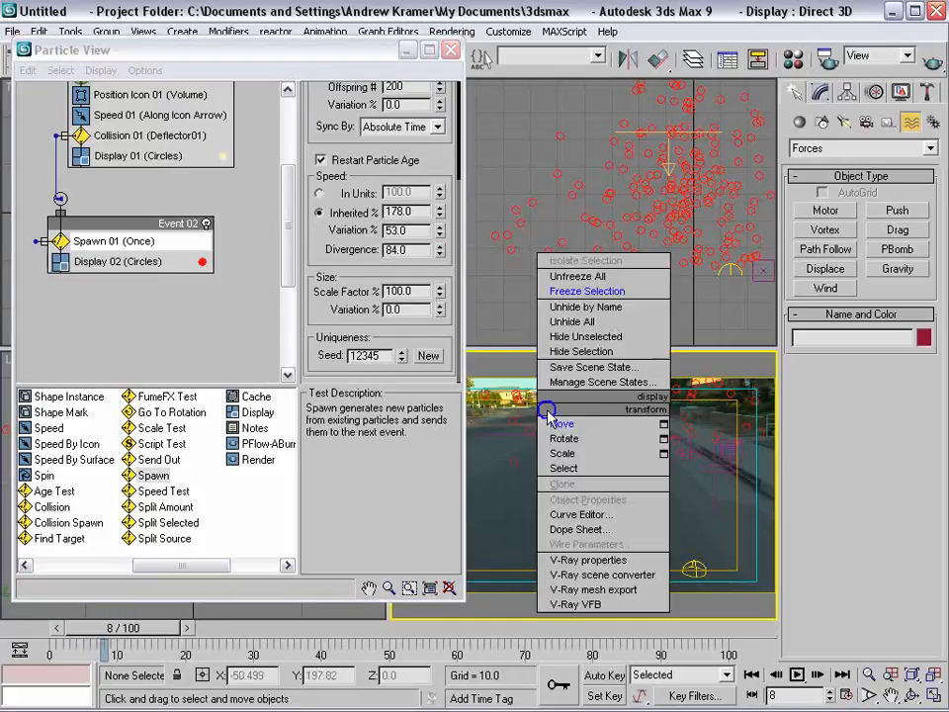
# Add a Force operator as a third event below the second, wire the Spawn test's output to it, and tidy the event layout
pyautogui.moveTo(144, 196); pyautogui.dragTo(166, 255, button='middle')
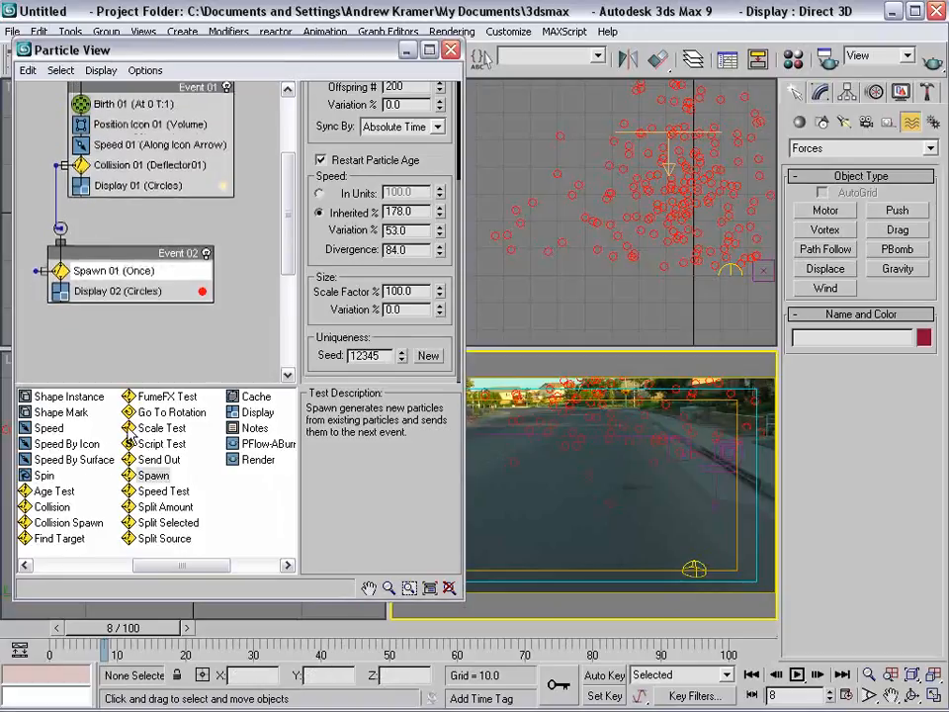
pyautogui.moveTo(198, 566); pyautogui.dragTo(59, 565)
pyautogui.moveTo(48, 491); pyautogui.dragTo(107, 330)
pyautogui.moveTo(107, 330); pyautogui.dragTo(109, 259, button='middle')
pyautogui.moveTo(109, 259); pyautogui.dragTo(97, 271)
pyautogui.moveTo(97, 182); pyautogui.dragTo(127, 188)
pyautogui.moveTo(67, 207); pyautogui.dragTo(61, 248)
pyautogui.click(138, 207)
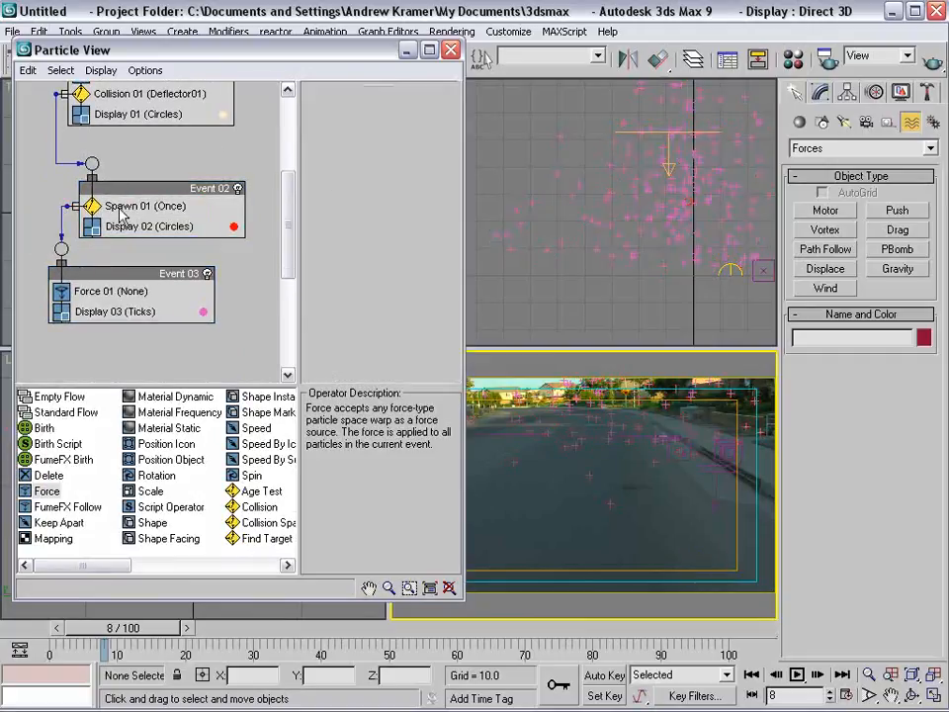
pyautogui.moveTo(96, 271); pyautogui.dragTo(96, 290)
pyautogui.moveTo(111, 245); pyautogui.dragTo(92, 258, button='middle')
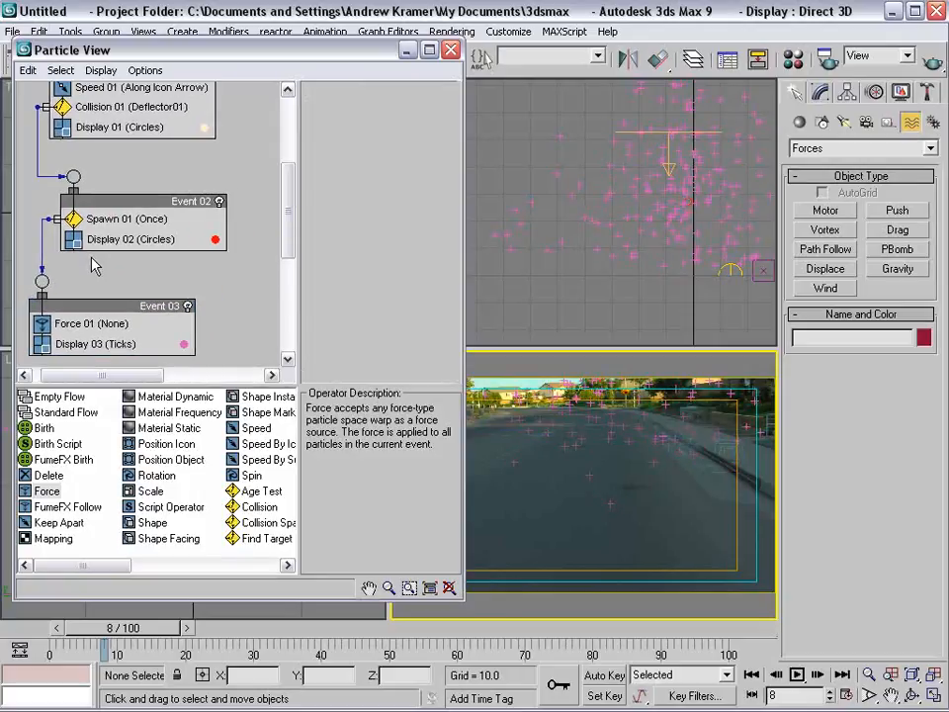
pyautogui.moveTo(92, 265); pyautogui.dragTo(102, 254, button='middle')
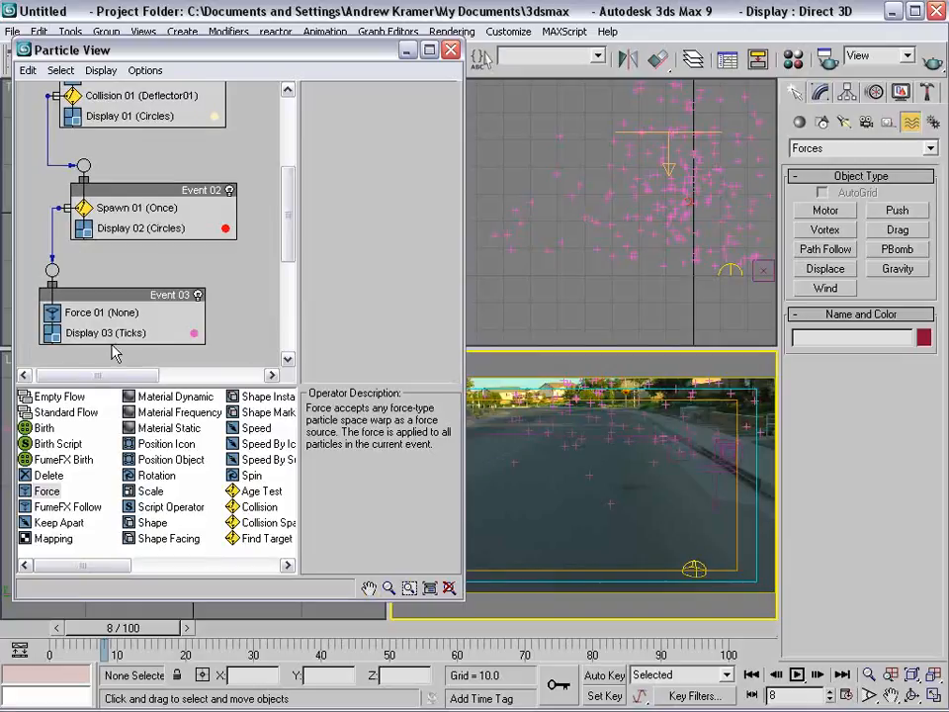
# Assign Drag01, Gravity01 and Wind01 to the Force operator and preview the debris up to frame 10
pyautogui.click(87, 316)
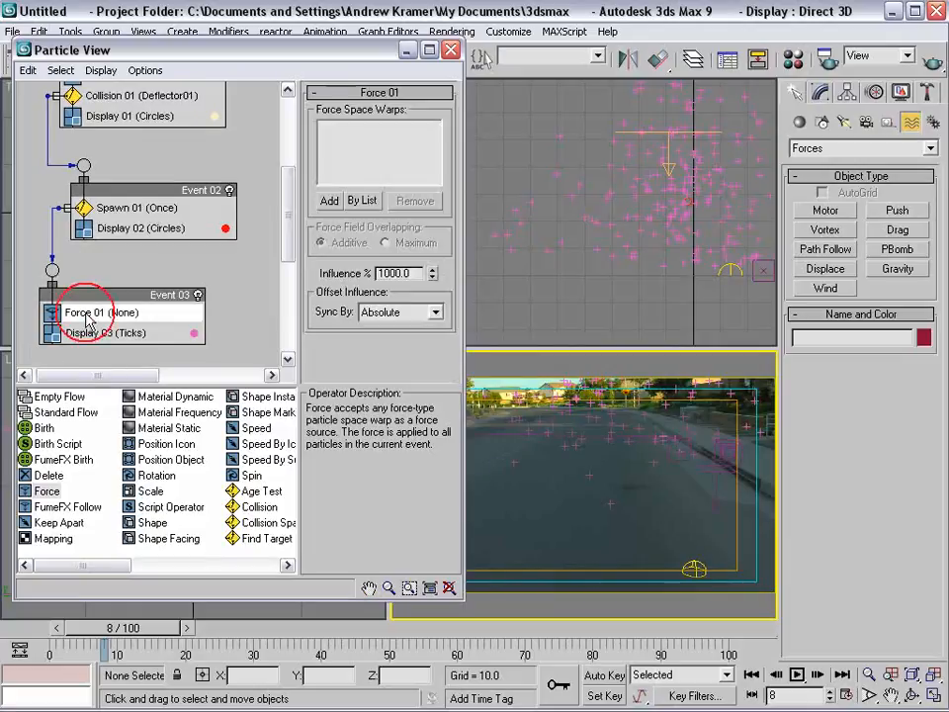
pyautogui.click(361, 201)
pyautogui.moveTo(383, 134); pyautogui.dragTo(455, 132)
pyautogui.click(395, 187)
pyautogui.moveTo(388, 186); pyautogui.dragTo(390, 210)
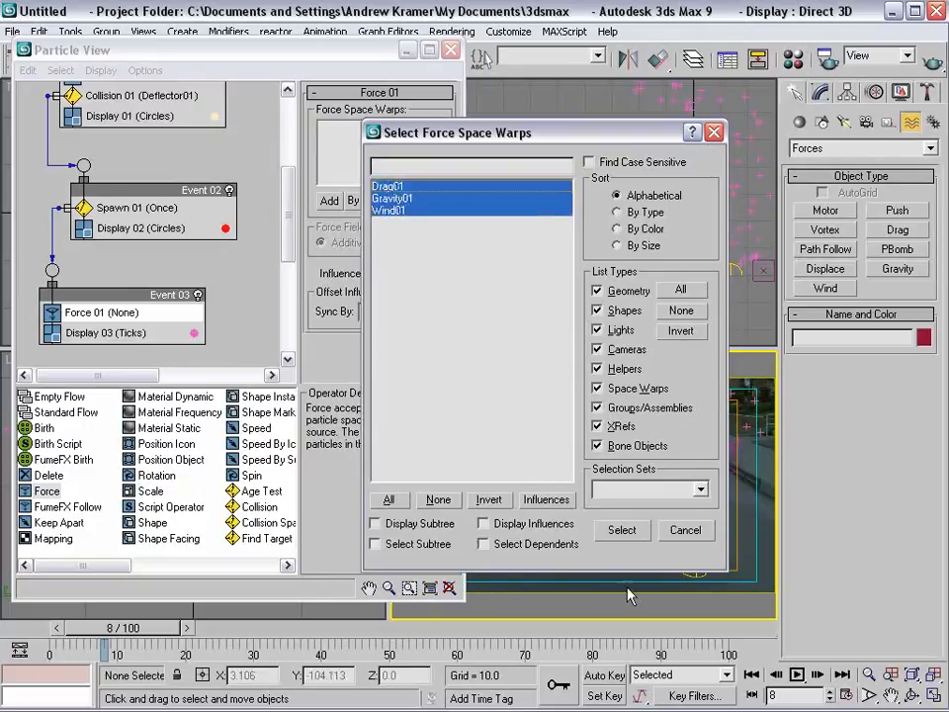
pyautogui.click(621, 531)
pyautogui.press('6')
pyautogui.moveTo(95, 617); pyautogui.dragTo(139, 625)
pyautogui.press('w')
pyautogui.hotkey('alt', 'w')
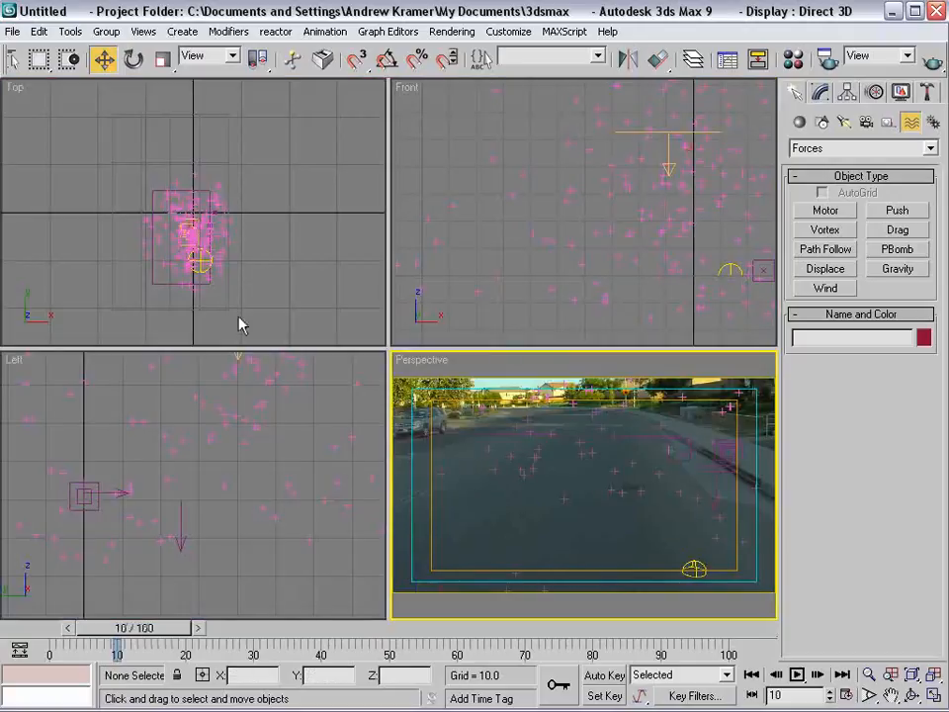
# Add a Collision test below the Force operator in the third event, assign Deflector01 to it, and preview up to frame 25
pyautogui.press('6')
pyautogui.scroll(-10, 243, 297)
pyautogui.click(249, 520)
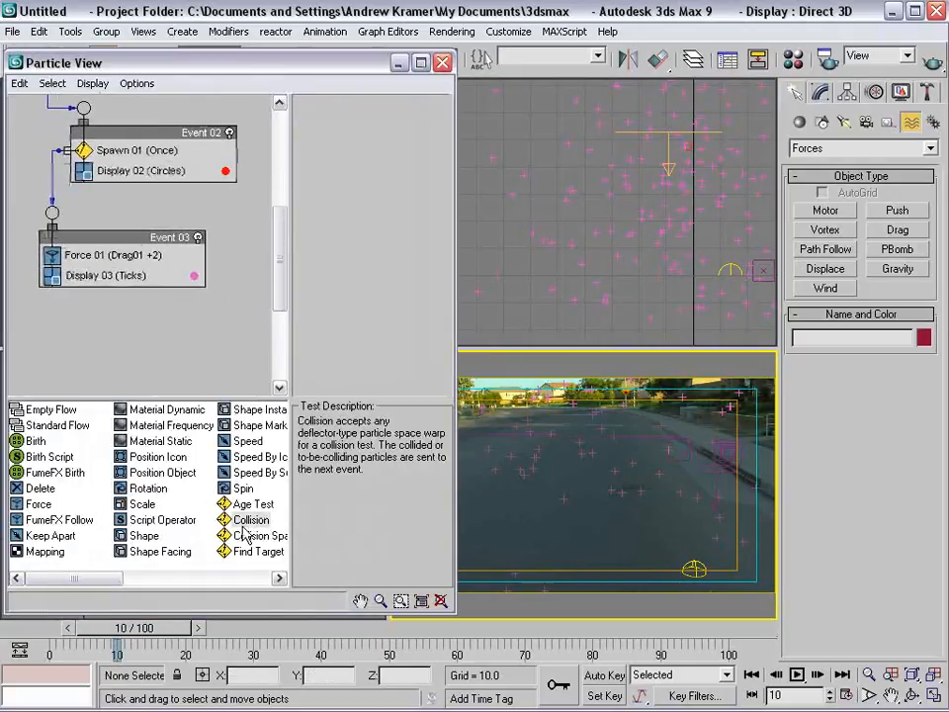
pyautogui.moveTo(250, 519); pyautogui.dragTo(87, 268)
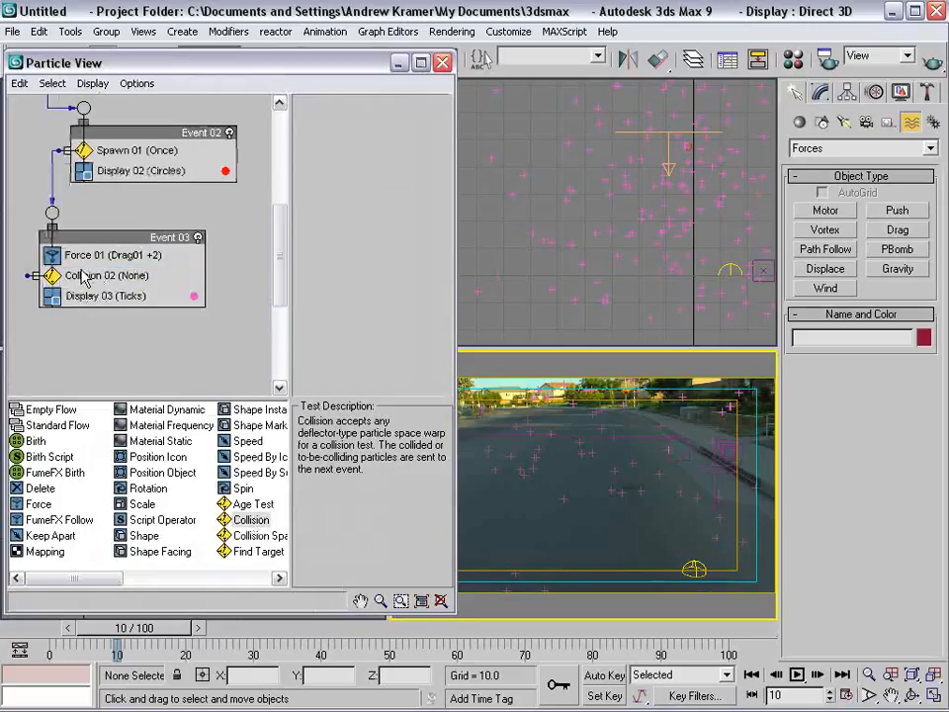
pyautogui.click(87, 273)
pyautogui.click(364, 187)
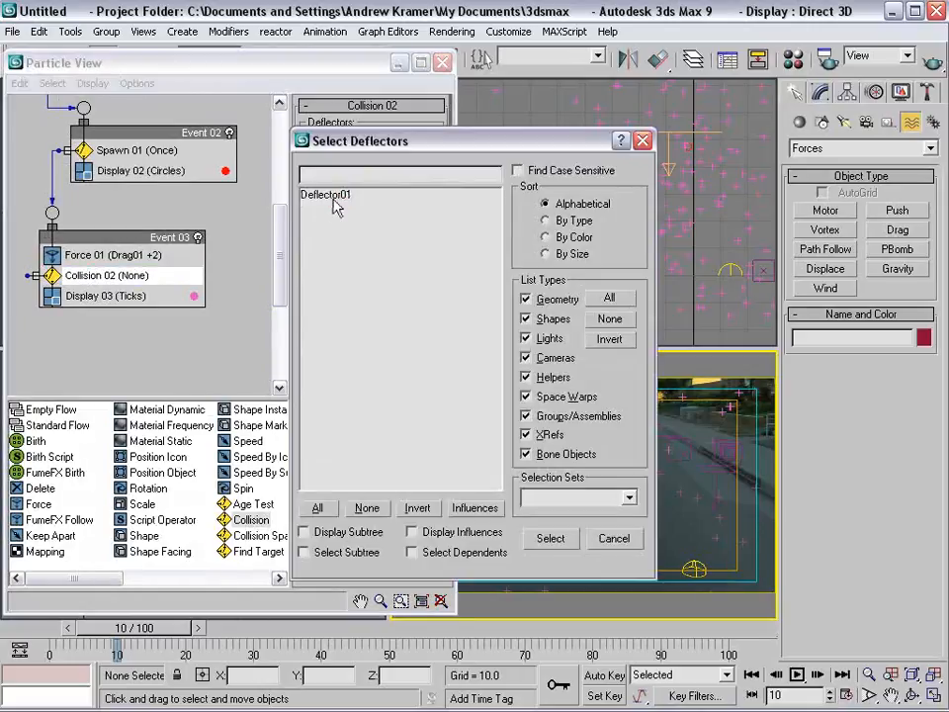
pyautogui.click(326, 196)
pyautogui.click(550, 538)
pyautogui.moveTo(148, 637); pyautogui.dragTo(240, 623)
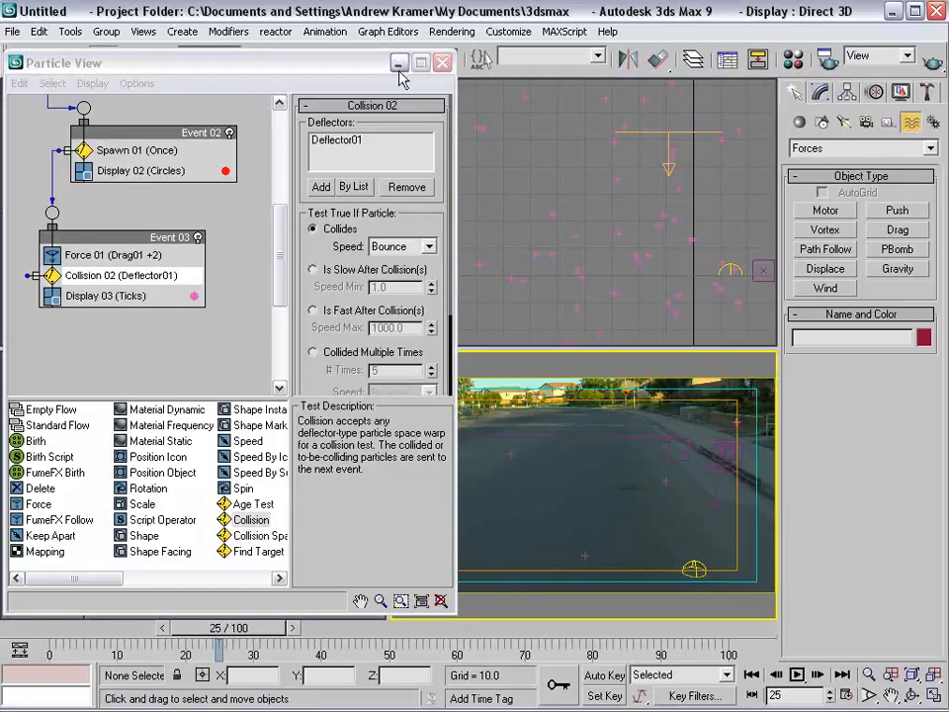
# Close Particle View, select Deflector01 in the Top view and set its bounce to 0.65
pyautogui.click(443, 62)
pyautogui.click(259, 227)
pyautogui.click(249, 376)
pyautogui.moveTo(236, 559); pyautogui.dragTo(197, 495, button='middle')
pyautogui.scroll(4, 211, 203)
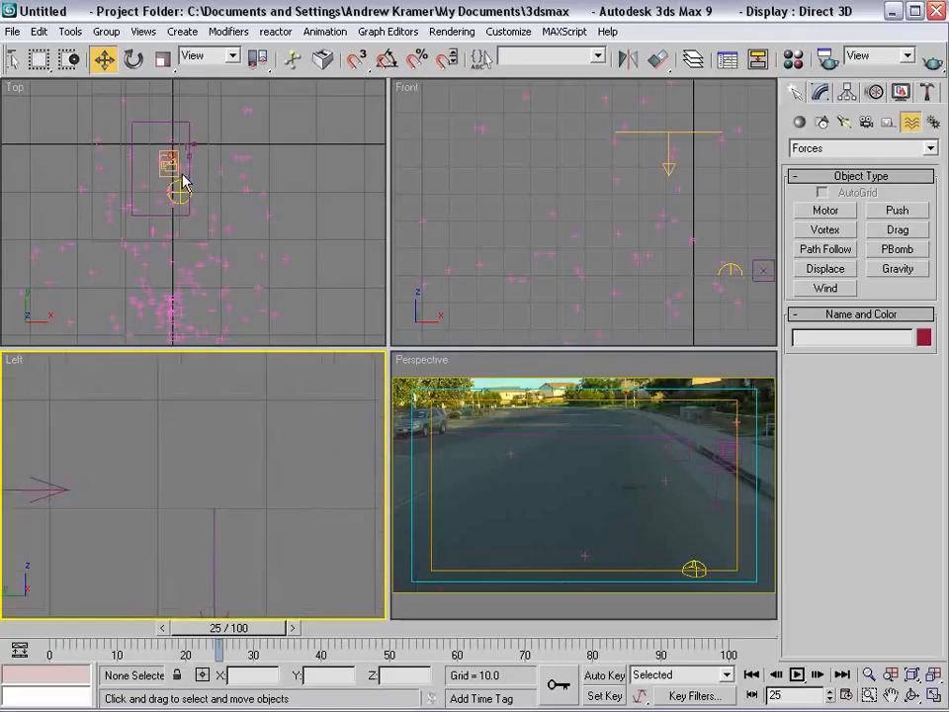
pyautogui.click(207, 217)
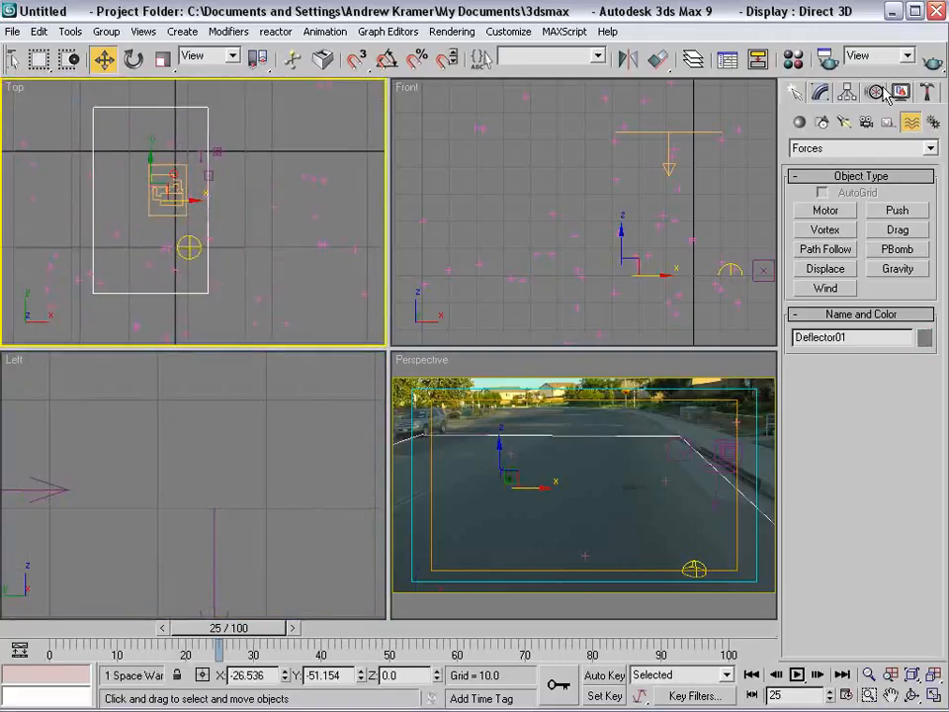
pyautogui.click(820, 92)
pyautogui.write('65')
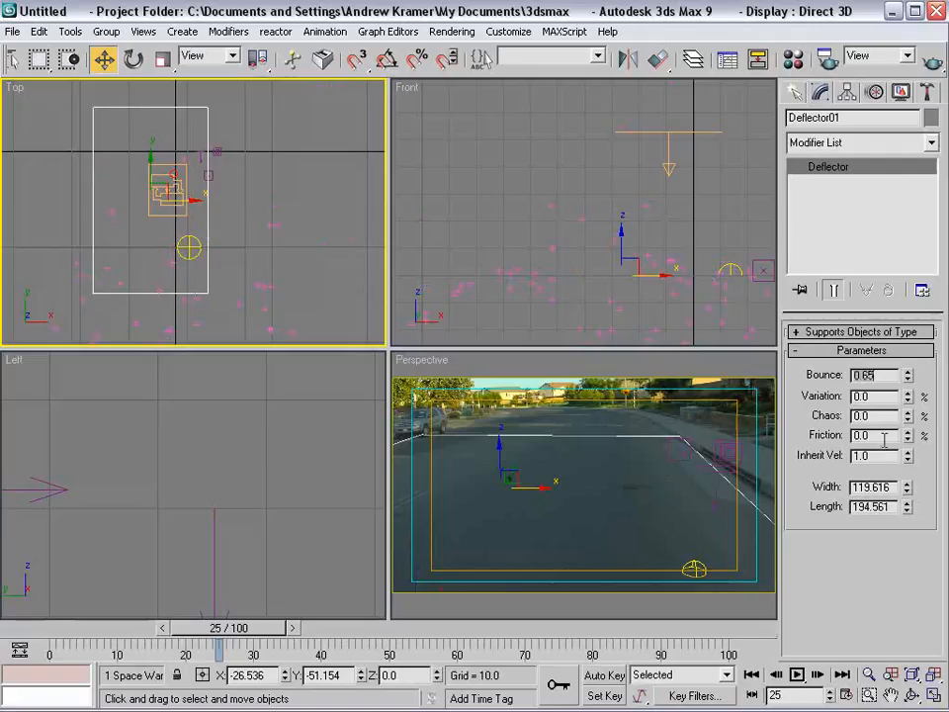
# Set Deflector01's friction to 0.75% and preview the debris bouncing around frames 9 to 11
pyautogui.moveTo(264, 625); pyautogui.dragTo(168, 625)
pyautogui.doubleClick(879, 435)
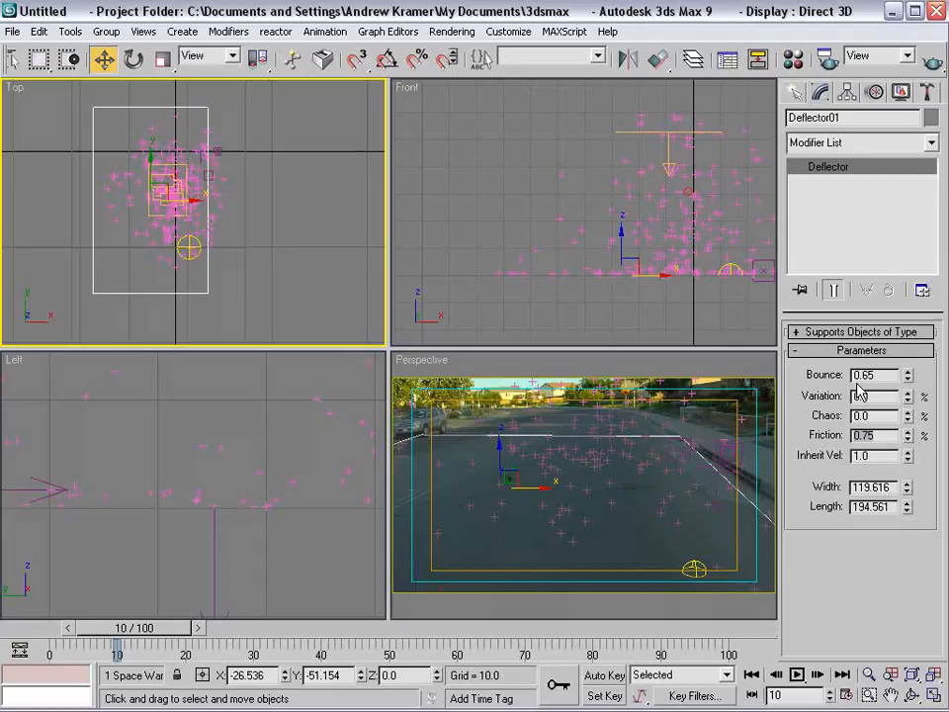
pyautogui.moveTo(148, 629)
pyautogui.mouseDown()
pyautogui.moveTo(115, 629)
pyautogui.moveTo(142, 633)
pyautogui.mouseUp()
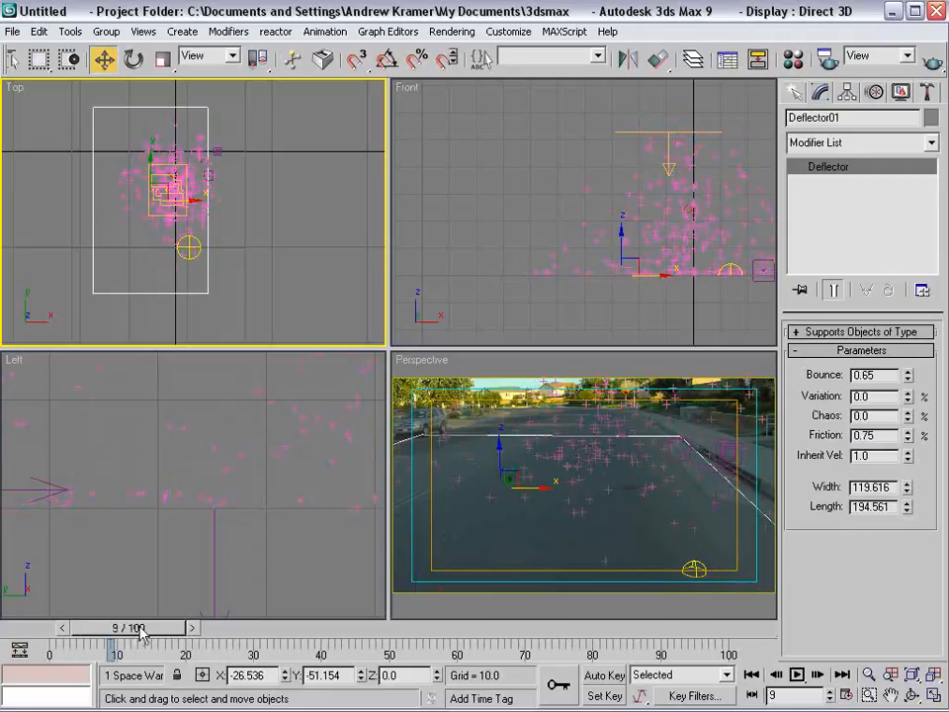
pyautogui.moveTo(141, 633)
pyautogui.mouseDown()
pyautogui.moveTo(100, 627)
pyautogui.moveTo(184, 610)
pyautogui.moveTo(147, 615)
pyautogui.mouseUp()
pyautogui.press('w')
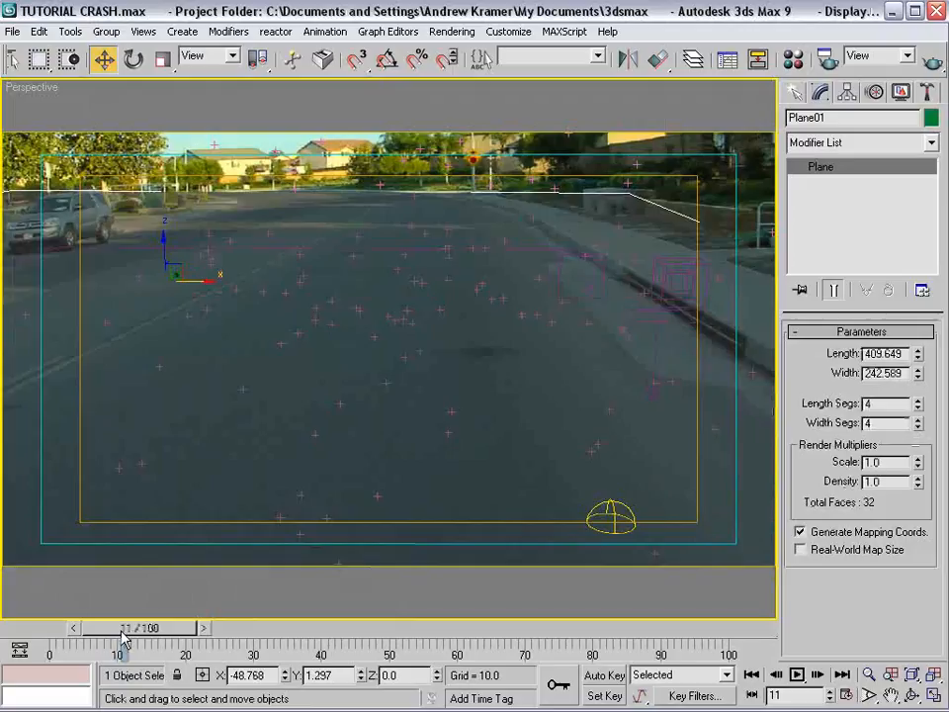
# Draw an irregular, straight-sided closed spline in an empty area of the Top view as the first debris outline
pyautogui.hotkey('alt', 'w')
pyautogui.click(796, 92)
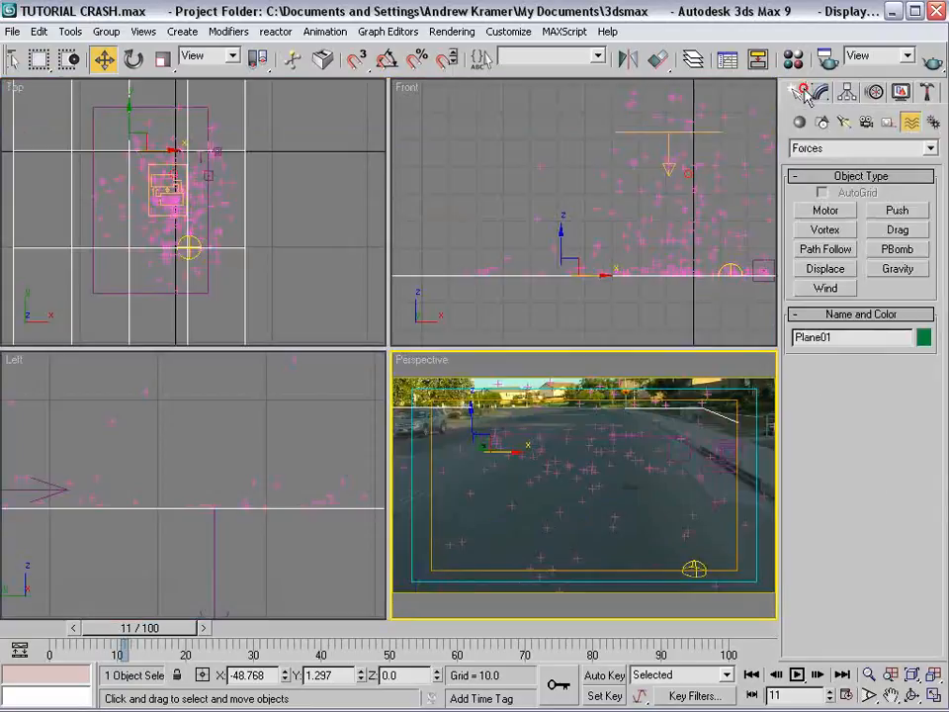
pyautogui.click(822, 123)
pyautogui.click(834, 228)
pyautogui.scroll(3, 262, 214)
pyautogui.scroll(3, 227, 200)
pyautogui.moveTo(233, 203); pyautogui.dragTo(152, 196, button='middle')
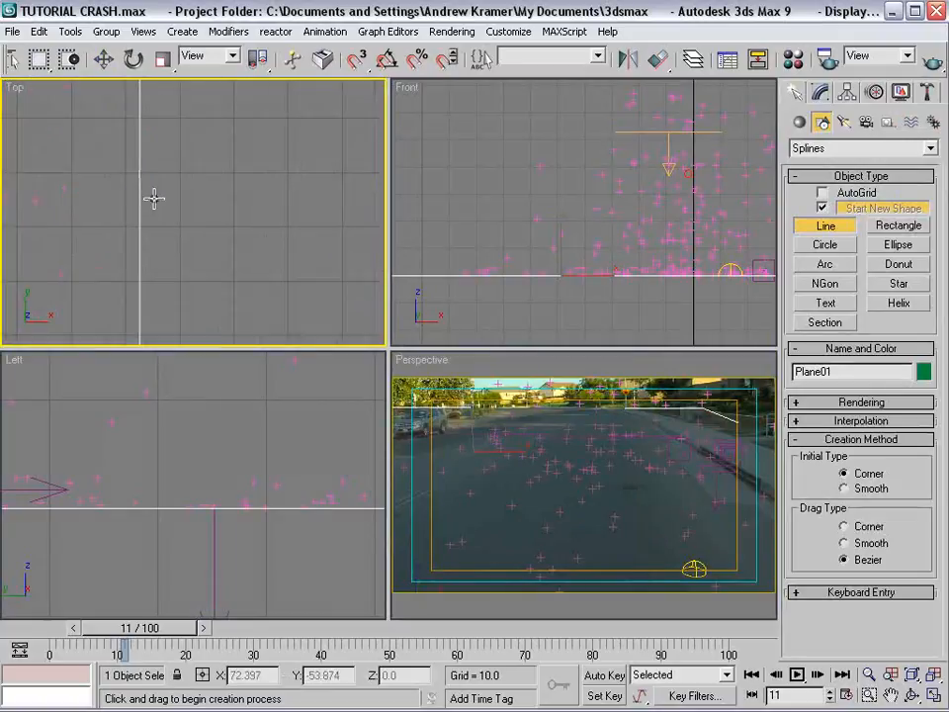
pyautogui.click(223, 138)
pyautogui.click(216, 144)
pyautogui.click(201, 147)
pyautogui.click(175, 183)
pyautogui.click(201, 213)
pyautogui.click(217, 256)
pyautogui.click(268, 250)
pyautogui.click(276, 229)
pyautogui.click(288, 209)
pyautogui.click(288, 175)
pyautogui.click(257, 136)
pyautogui.click(248, 128)
pyautogui.click(223, 139)
pyautogui.moveTo(664, 419); pyautogui.dragTo(543, 415)
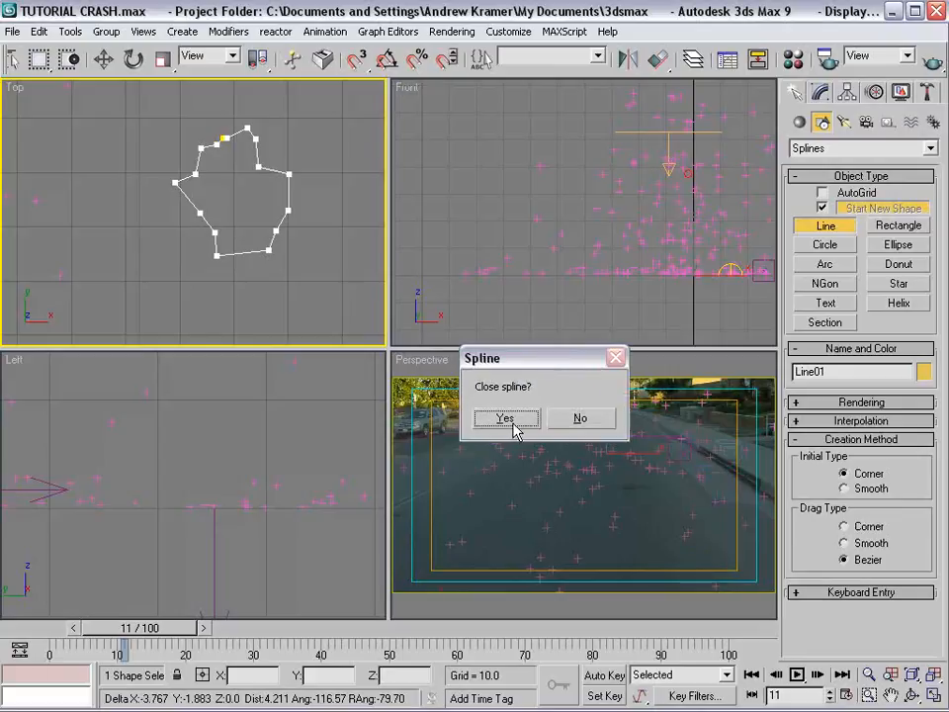
pyautogui.click(501, 476)
# Draw a second jagged closed spline with a notched upper edge beside the first outline in the Top view
pyautogui.moveTo(289, 173); pyautogui.dragTo(168, 229, button='middle')
pyautogui.click(284, 193)
pyautogui.click(241, 177)
pyautogui.click(254, 230)
pyautogui.click(227, 238)
pyautogui.click(230, 263)
pyautogui.click(286, 290)
pyautogui.click(314, 270)
pyautogui.click(342, 270)
pyautogui.click(321, 216)
pyautogui.click(306, 208)
pyautogui.click(328, 163)
pyautogui.click(297, 163)
pyautogui.click(286, 191)
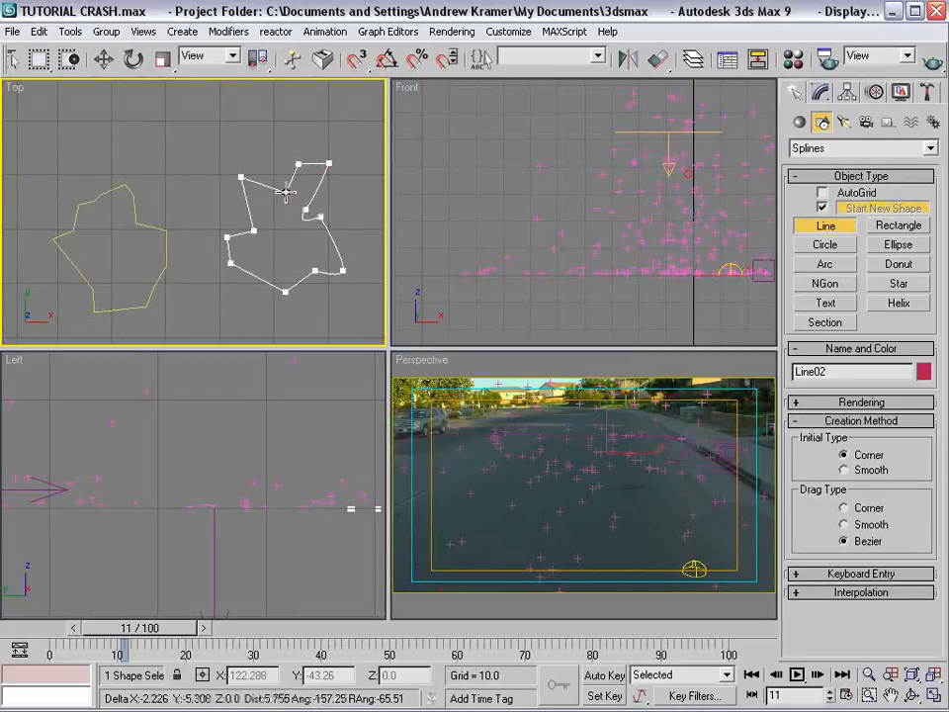
# Draw a third, curved shard-like closed spline below the second outline in the Top view
pyautogui.moveTo(328, 288); pyautogui.dragTo(333, 207, button='middle')
pyautogui.click(217, 210)
pyautogui.click(195, 224)
pyautogui.click(219, 258)
pyautogui.click(230, 295)
pyautogui.click(247, 307)
pyautogui.click(287, 317)
pyautogui.click(287, 301)
pyautogui.click(323, 295)
pyautogui.click(342, 277)
pyautogui.click(265, 265)
pyautogui.click(224, 224)
pyautogui.click(218, 211)
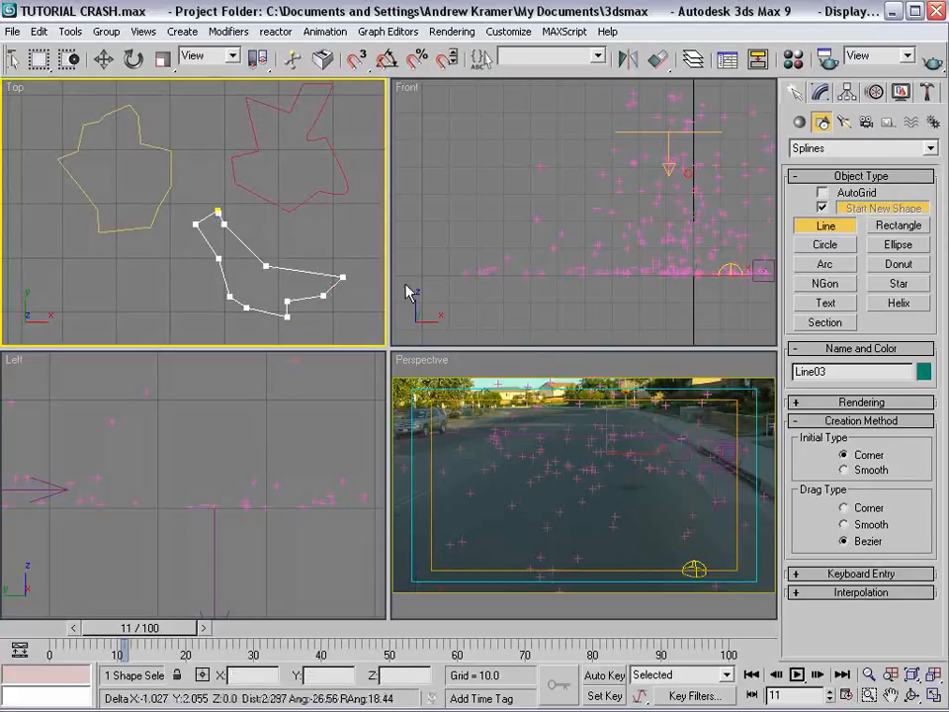
pyautogui.moveTo(242, 209); pyautogui.dragTo(228, 223, button='middle')
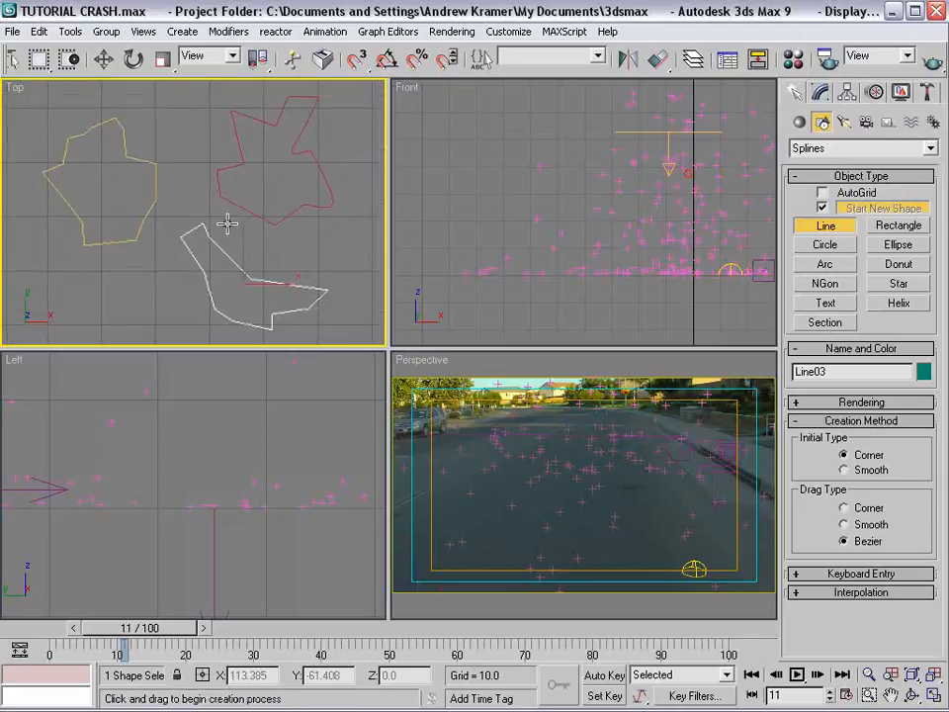
# Select the first debris outline, Line01, and apply a Bevel modifier to it
pyautogui.press('w')
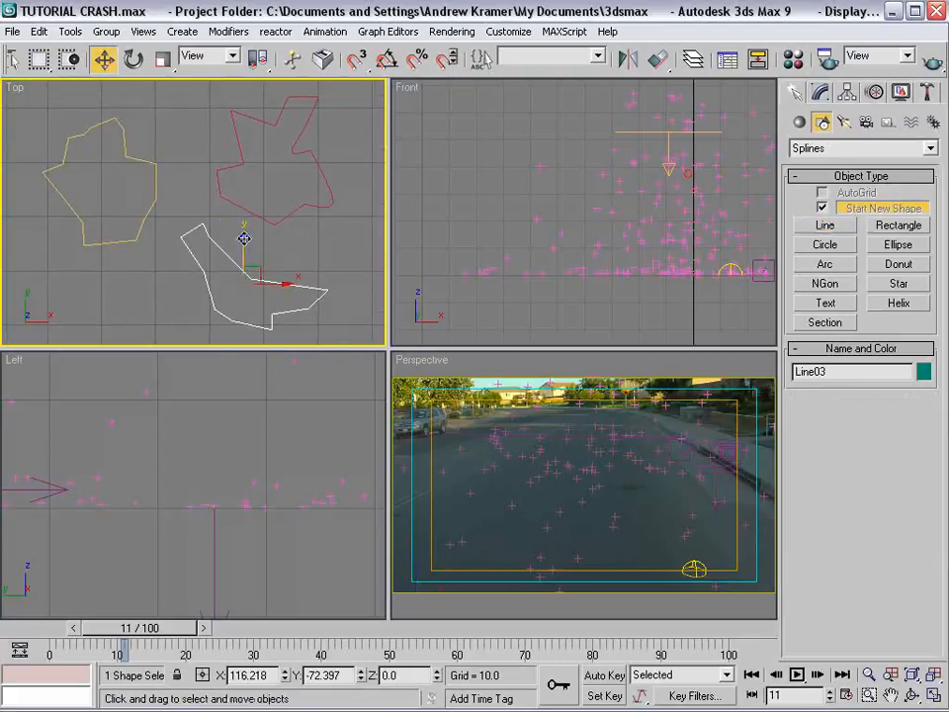
pyautogui.click(278, 260)
pyautogui.scroll(-2, 248, 213)
pyautogui.click(234, 261)
pyautogui.click(314, 220)
pyautogui.moveTo(319, 169); pyautogui.dragTo(139, 269)
pyautogui.click(139, 269)
pyautogui.click(152, 217)
pyautogui.click(820, 92)
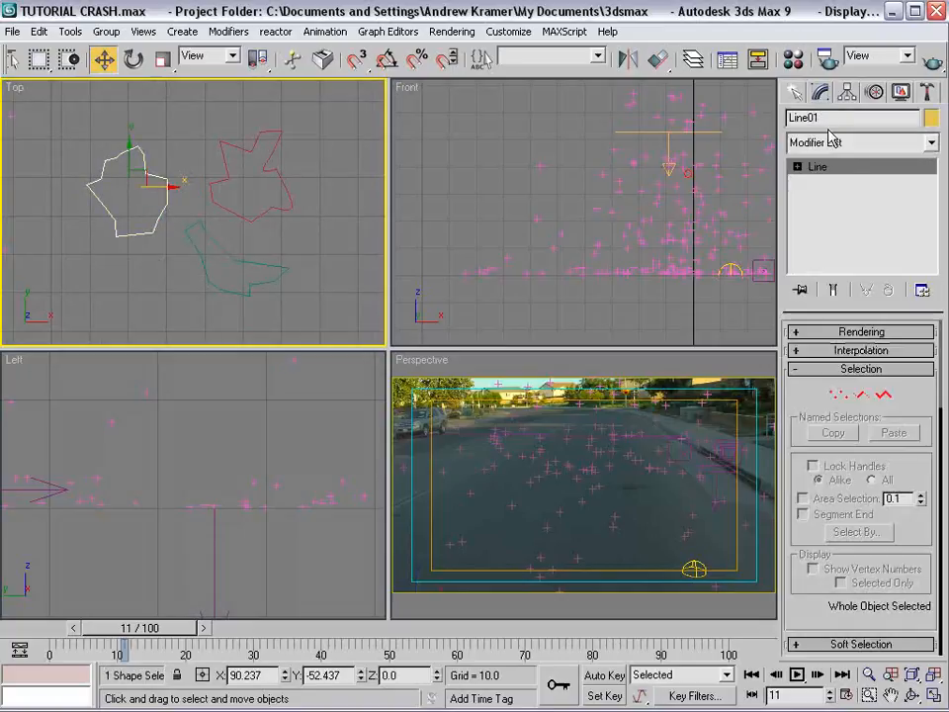
pyautogui.click(856, 143)
pyautogui.scroll(2, 856, 149)
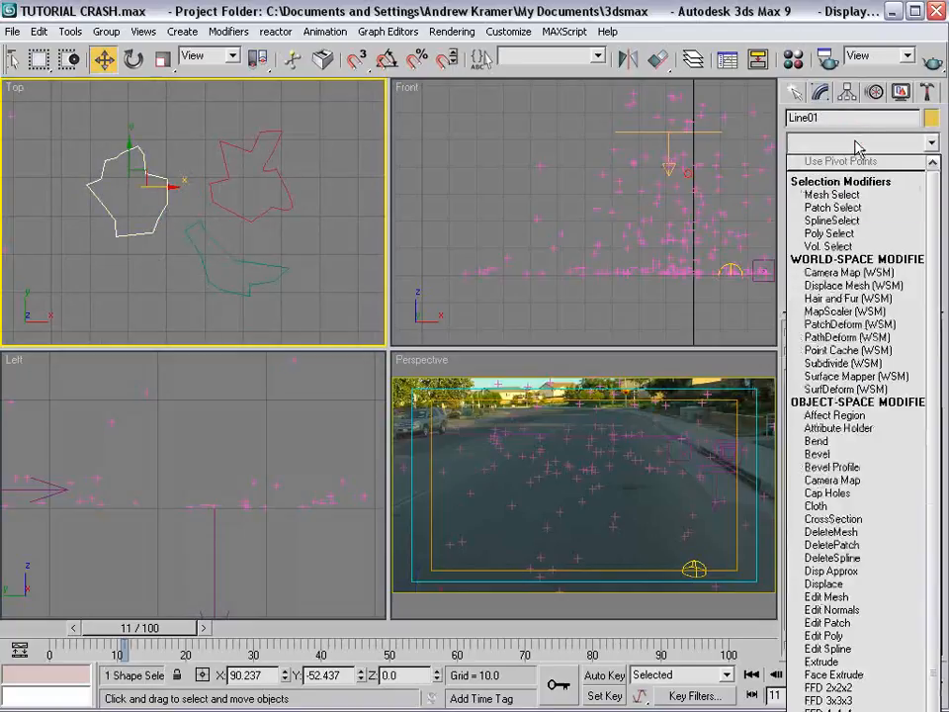
pyautogui.click(823, 454)
# Set the Bevel modifier's Start Outline to -1.0 for Line01
pyautogui.scroll(6, 710, 271)
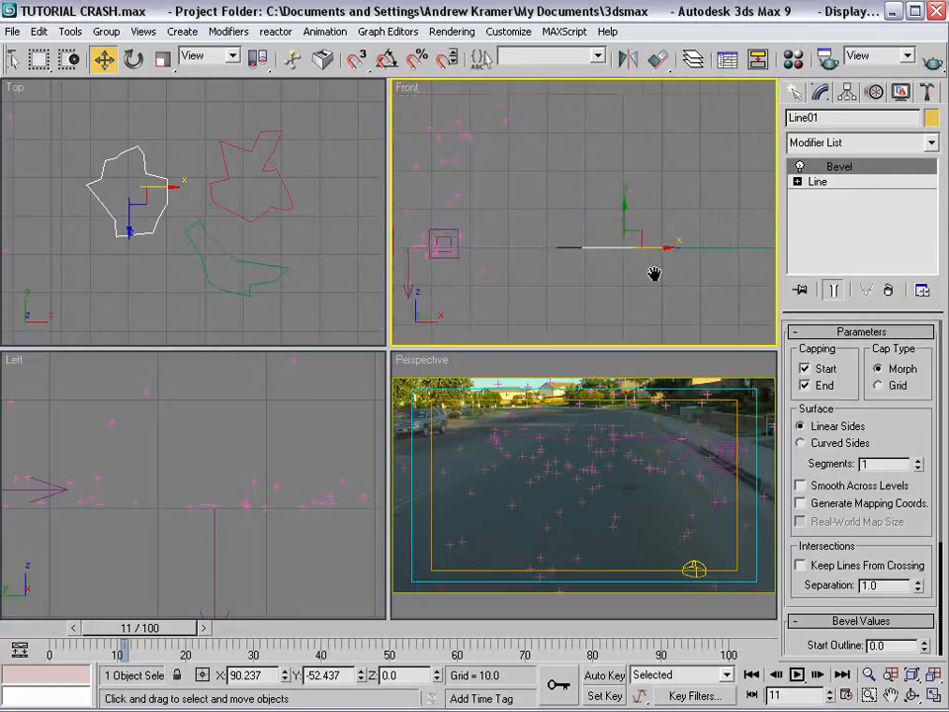
pyautogui.scroll(3, 625, 281)
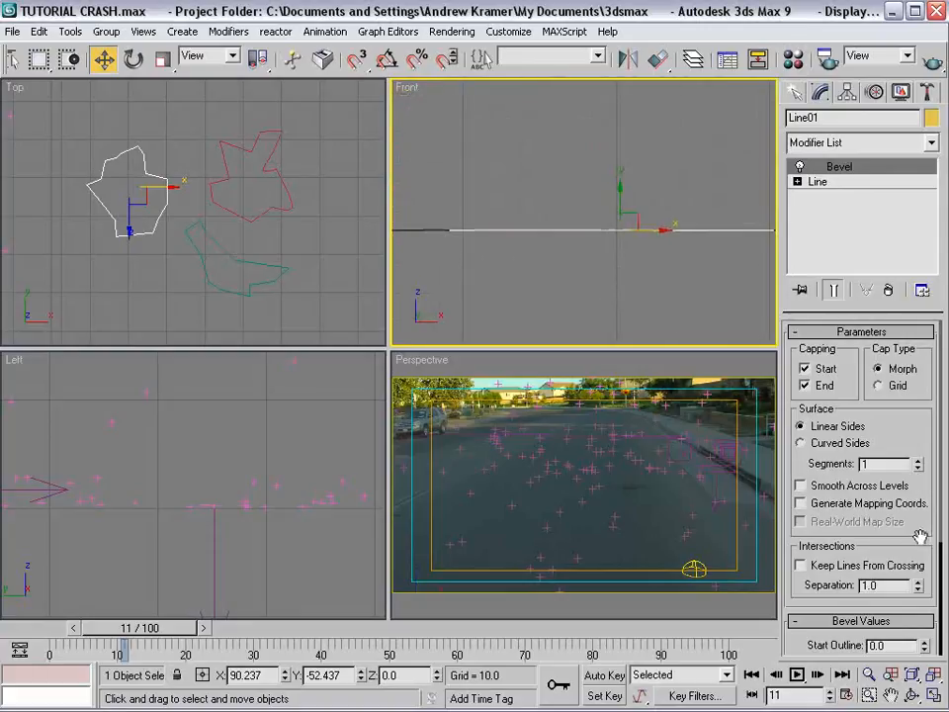
pyautogui.moveTo(921, 537); pyautogui.dragTo(904, 307)
pyautogui.doubleClick(892, 477)
pyautogui.write('-1')
pyautogui.press('Return')
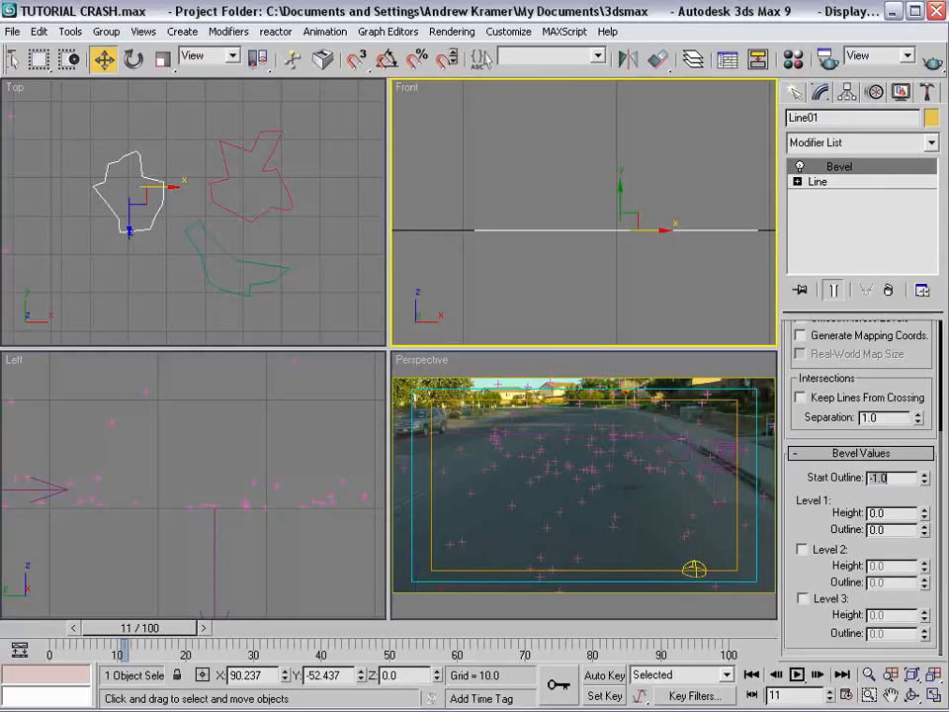
# Set Line01's Bevel Start Outline to -0.5 and its Level 1 Height and Outline both to 0.5
pyautogui.write('0.5')
pyautogui.press('Return')
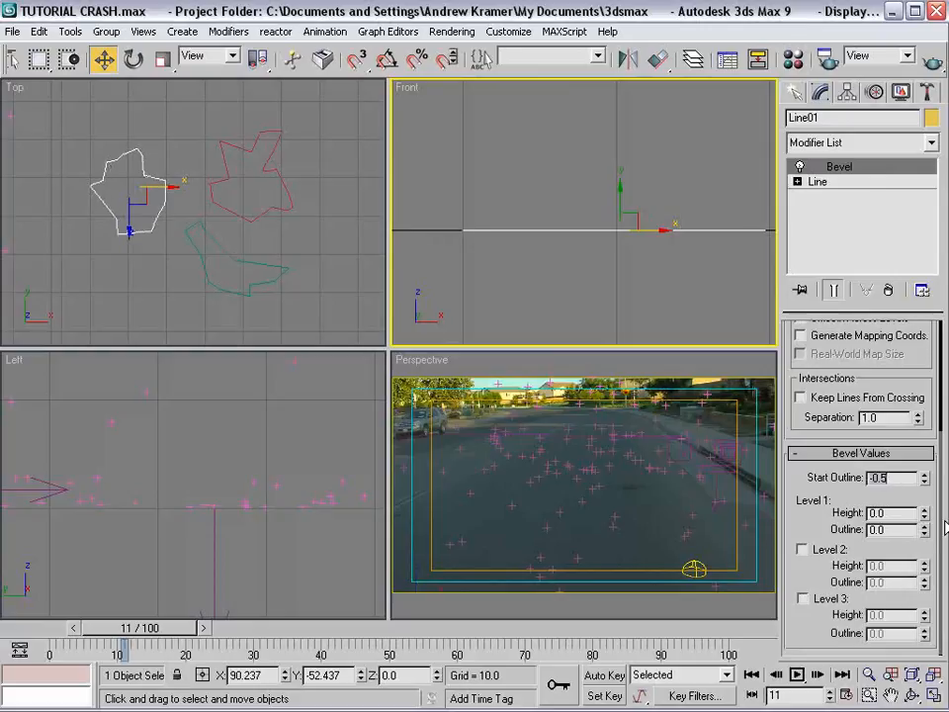
pyautogui.doubleClick(910, 513)
pyautogui.press('Return')
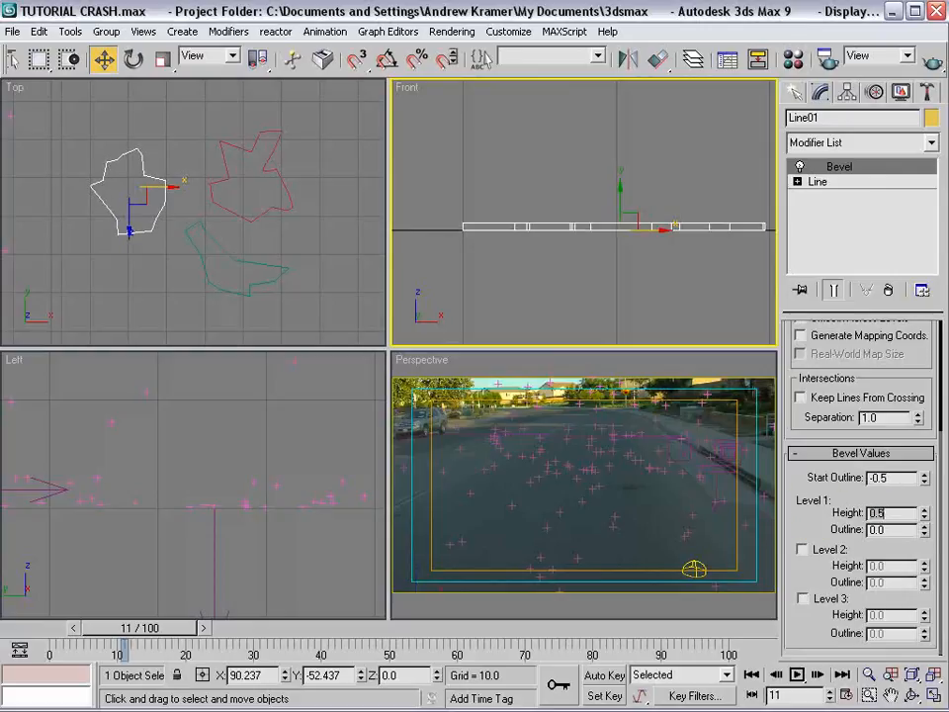
pyautogui.doubleClick(906, 529)
pyautogui.write('.5')
pyautogui.press('Return')
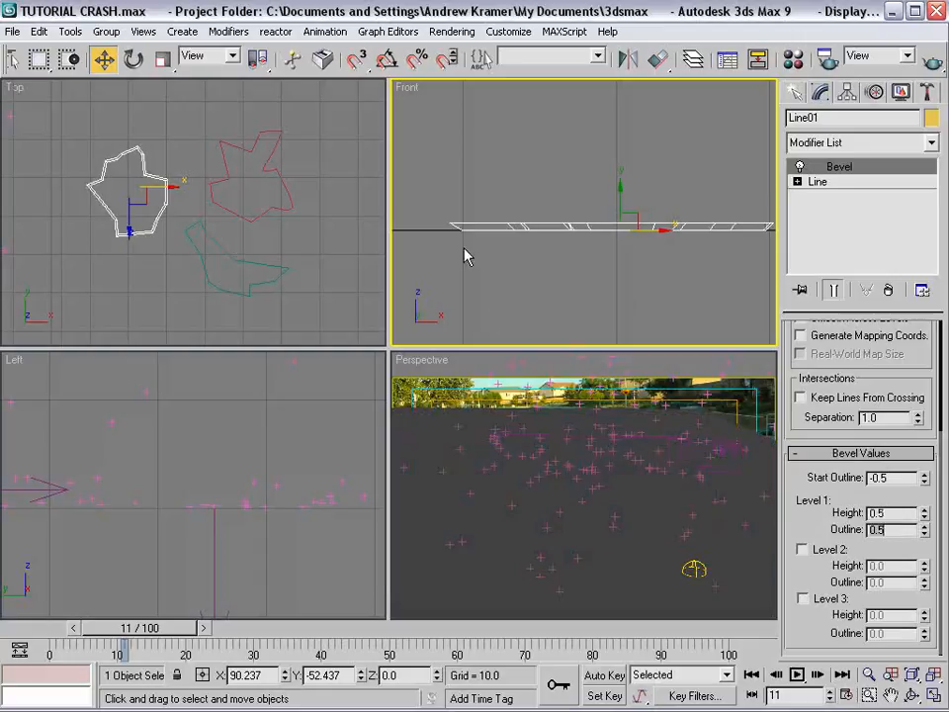
# Enable Bevel Level 2 with Height 2.0, and Level 3 with Height 0.5 and Outline -0.5
pyautogui.click(802, 550)
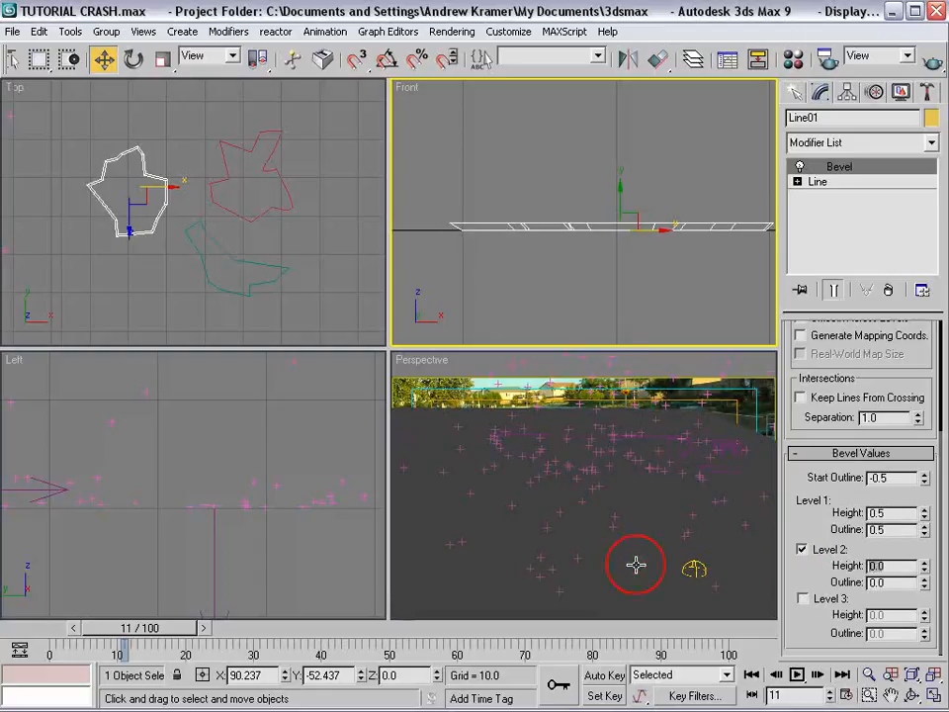
pyautogui.write('2')
pyautogui.press('Return')
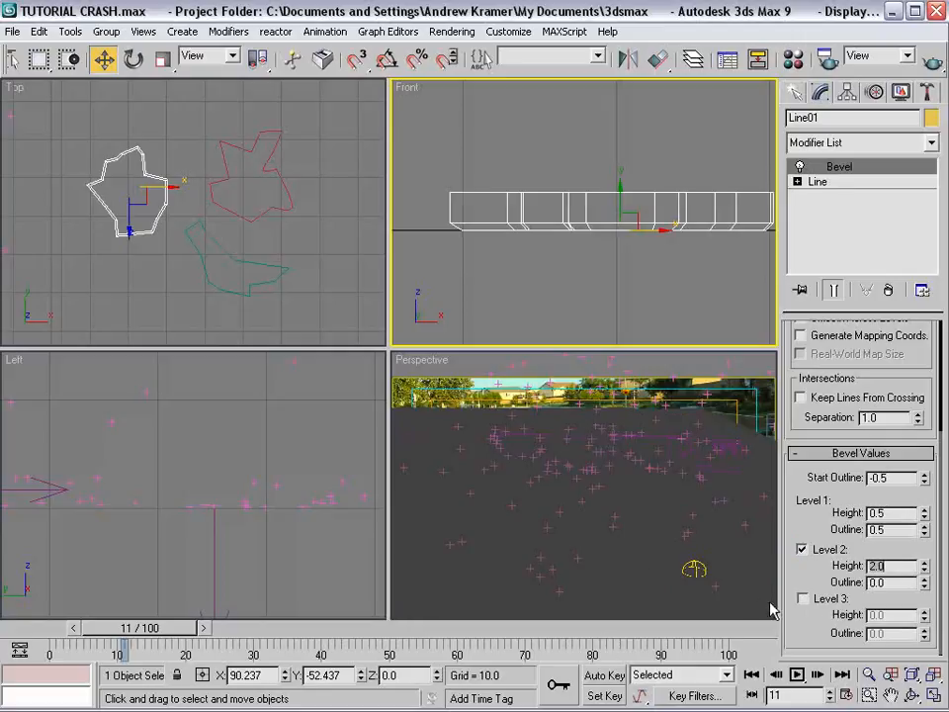
pyautogui.click(802, 599)
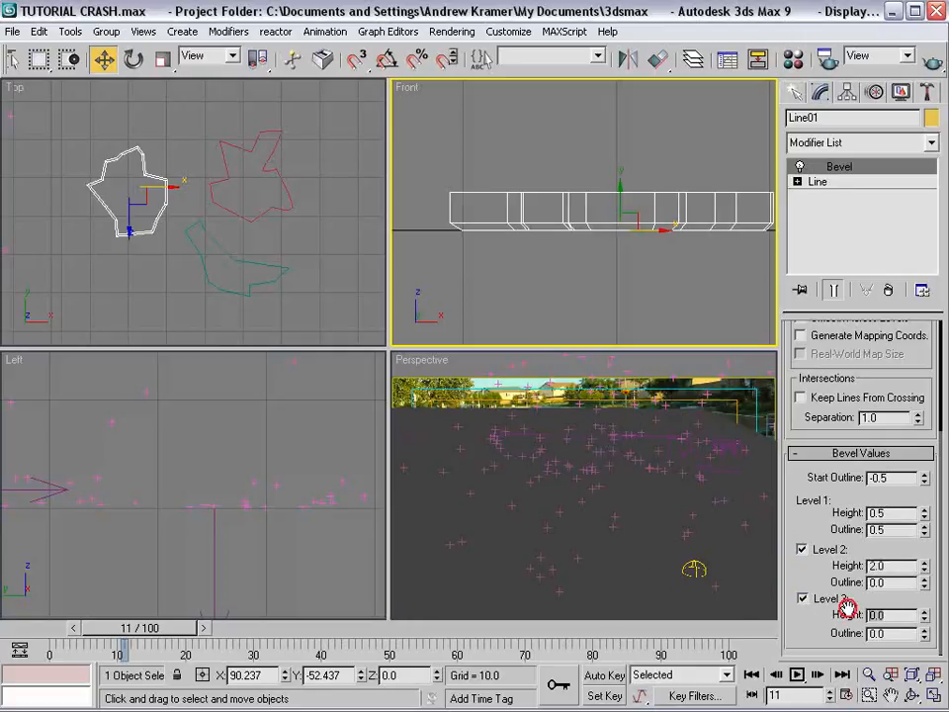
pyautogui.write('.5')
pyautogui.press('Return')
pyautogui.click(890, 632)
pyautogui.press('Return')
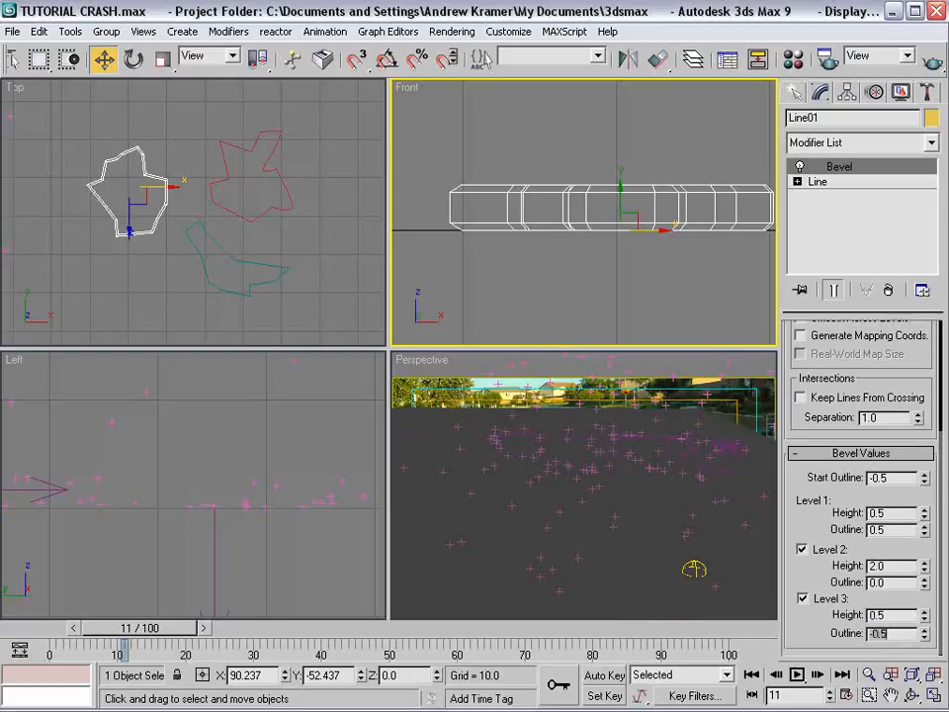
pyautogui.scroll(-2, 618, 267)
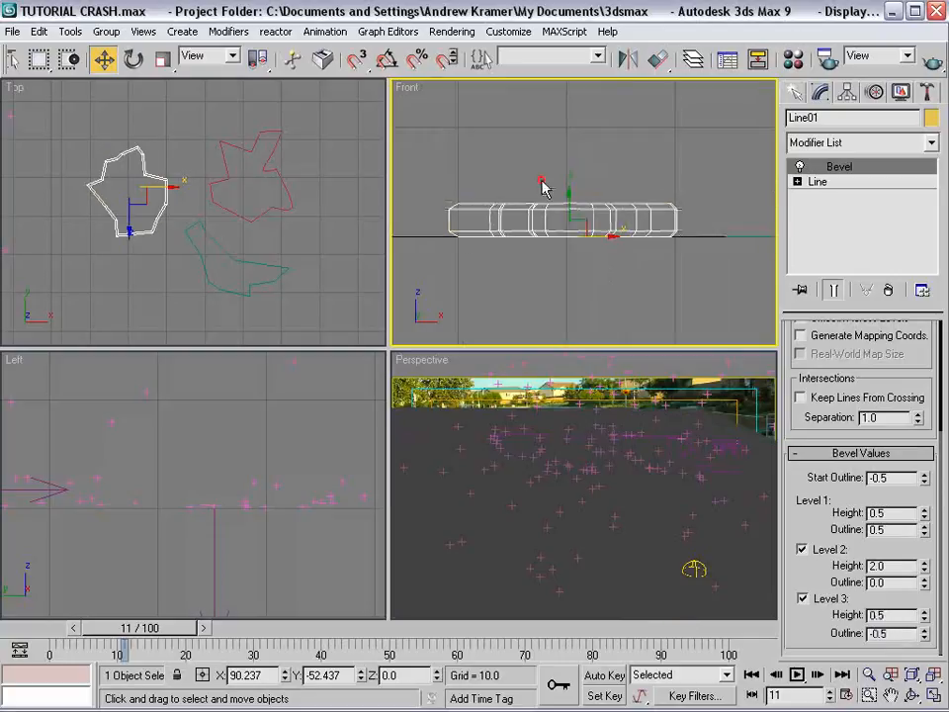
pyautogui.click(585, 234)
pyautogui.hotkey('ctrl', 'z')
# Apply a Subdivide modifier on top of the Bevel on Line01
pyautogui.moveTo(129, 190); pyautogui.dragTo(180, 234, button='middle')
pyautogui.scroll(3, 212, 208)
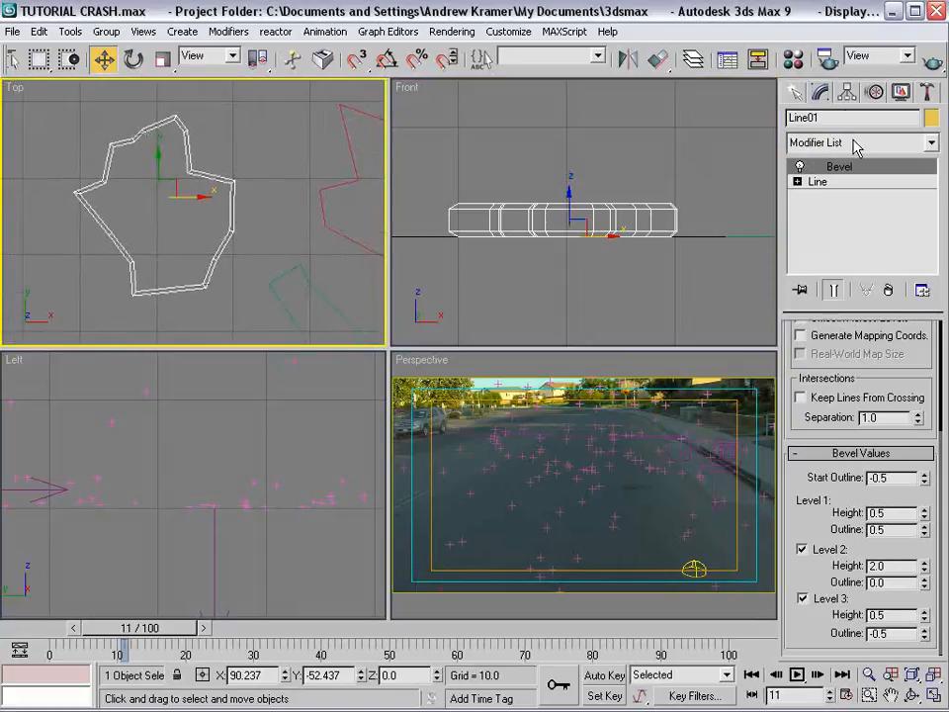
pyautogui.click(931, 144)
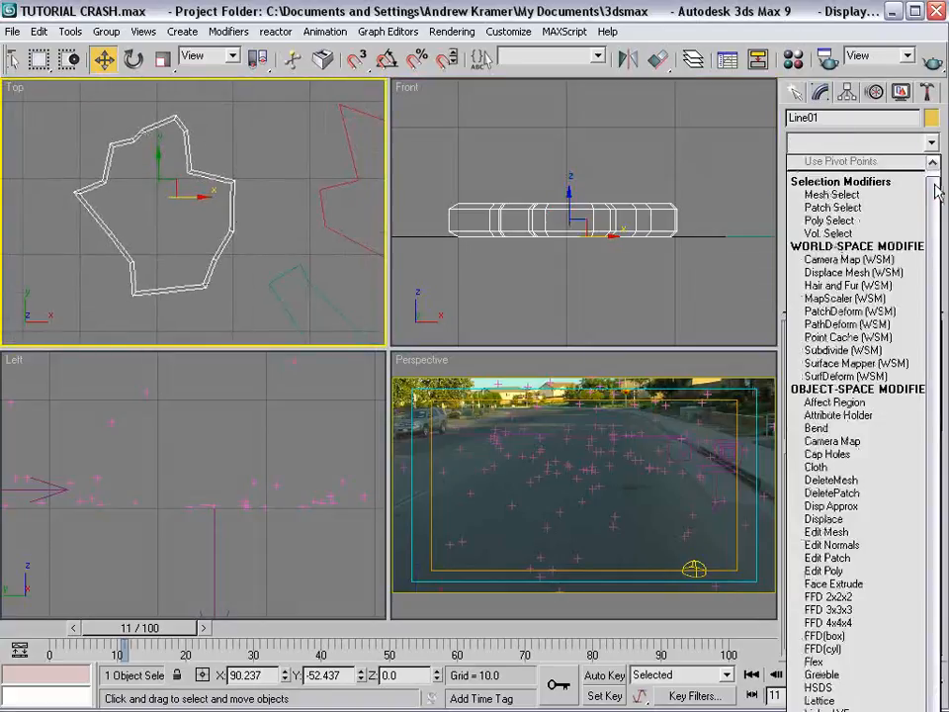
pyautogui.moveTo(930, 187); pyautogui.dragTo(934, 267)
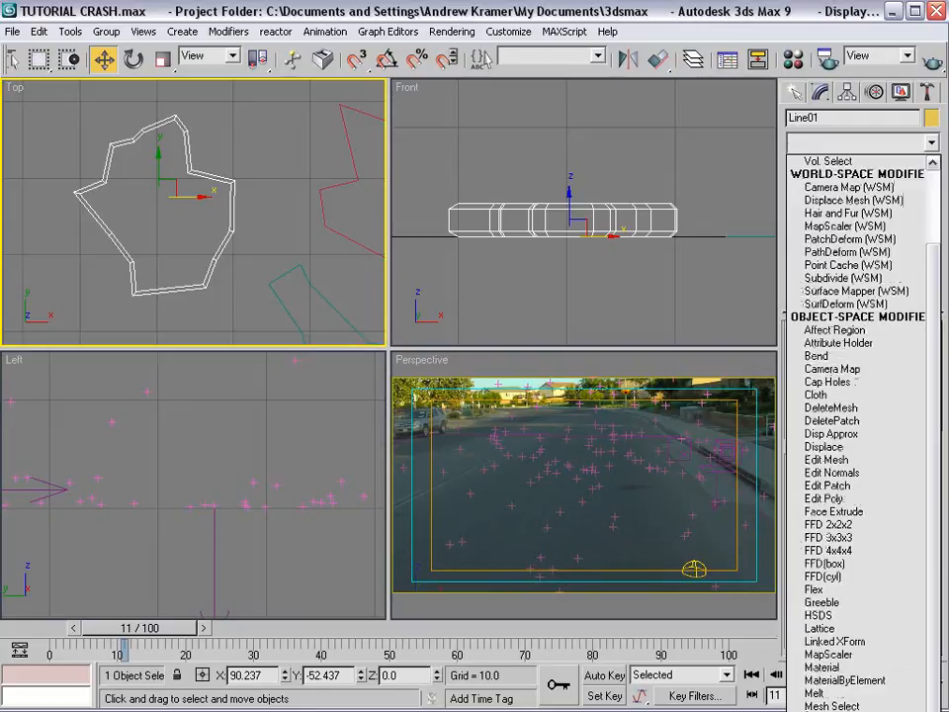
pyautogui.click(848, 277)
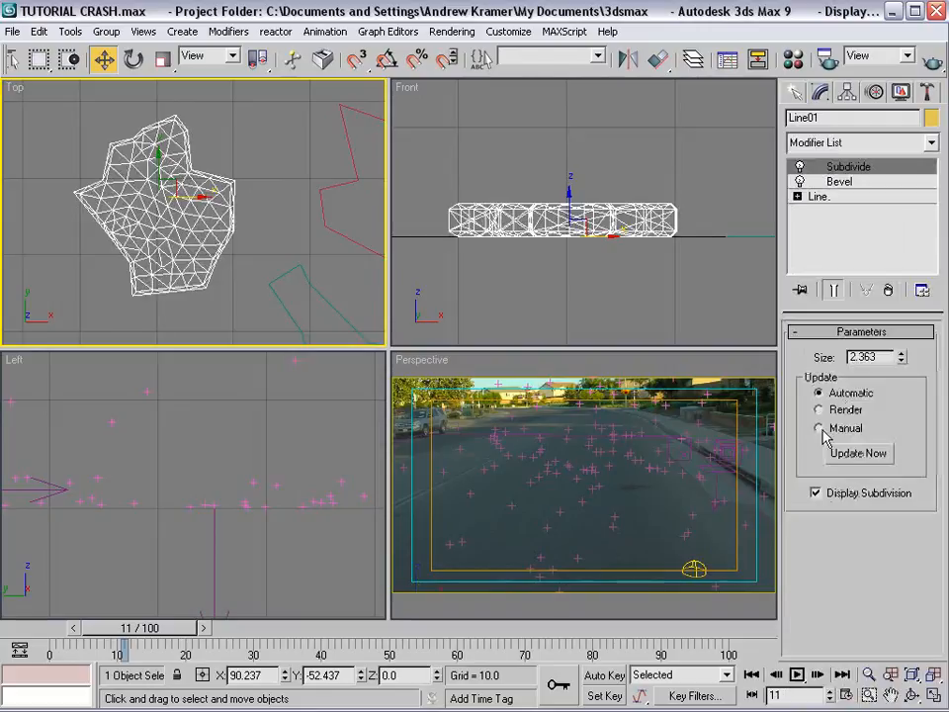
# Add a Noise modifier above Subdivide in Line01's modifier stack
pyautogui.click(931, 143)
pyautogui.moveTo(934, 191); pyautogui.dragTo(933, 226)
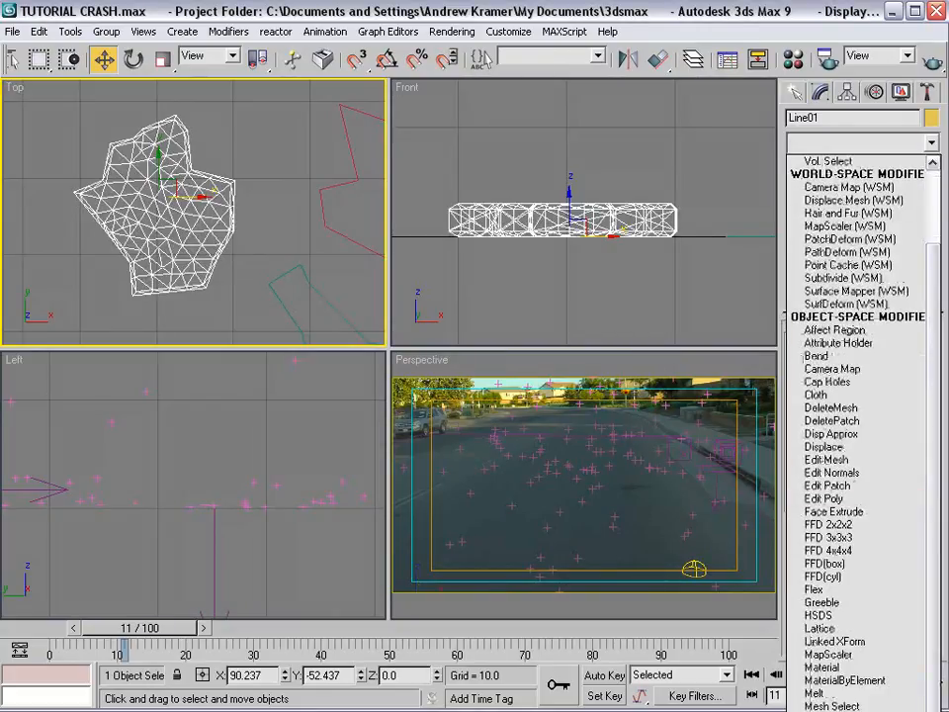
pyautogui.click(831, 708)
pyautogui.click(847, 146)
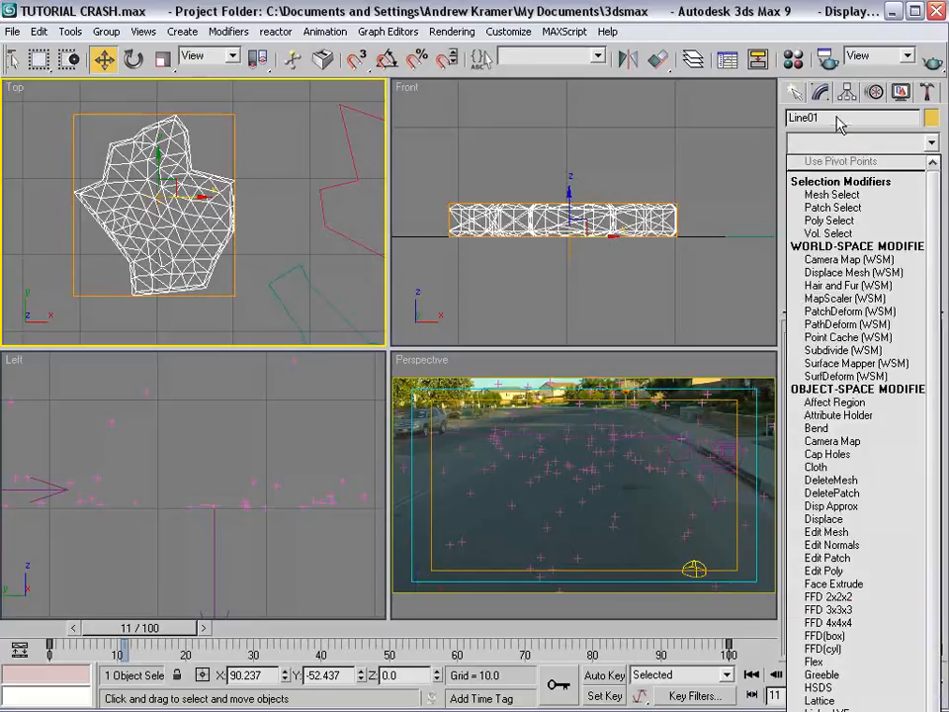
pyautogui.click(930, 144)
pyautogui.click(841, 182)
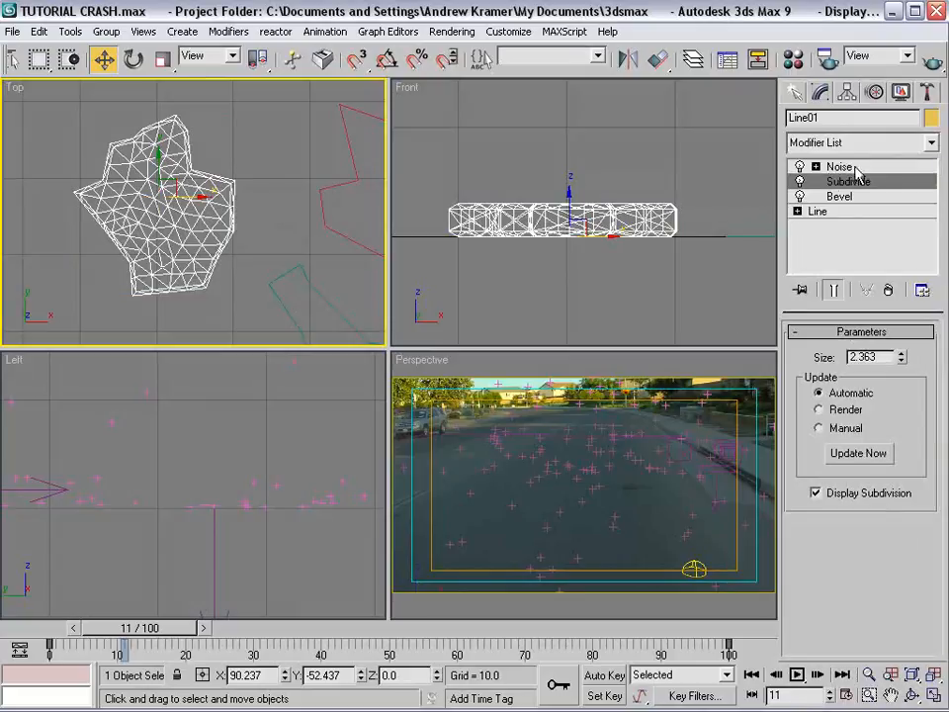
# Set the Noise Scale to 10.0, enable Fractal, and set Strength to X 4.06 and Y 7.77
pyautogui.click(840, 167)
pyautogui.doubleClick(890, 385)
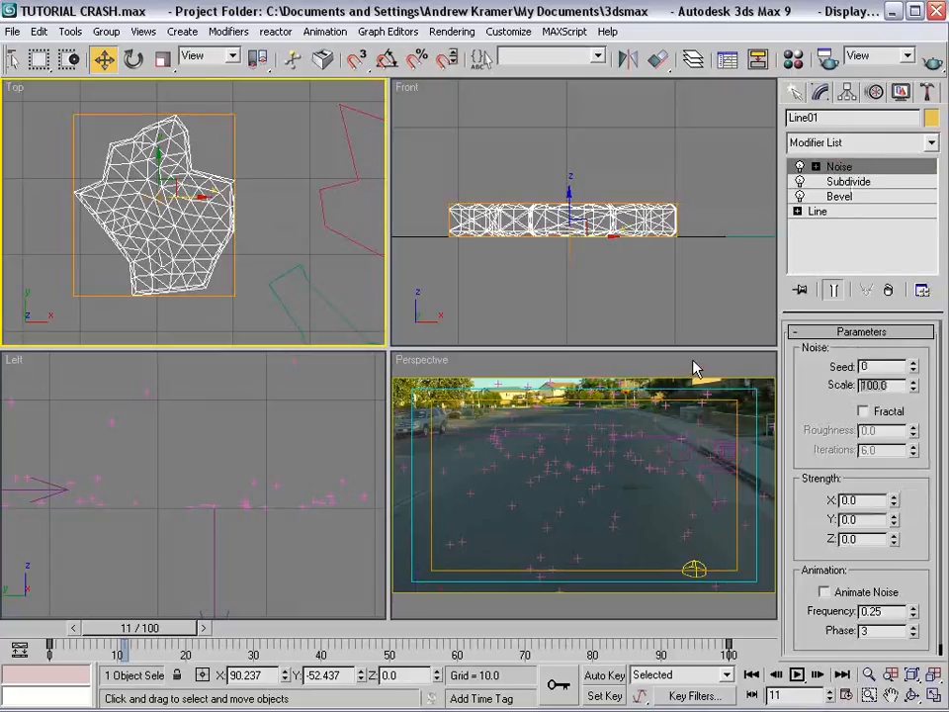
pyautogui.write('10.0')
pyautogui.click(863, 410)
pyautogui.scroll(-1, 905, 494)
pyautogui.moveTo(897, 495); pyautogui.dragTo(913, 409)
pyautogui.moveTo(894, 508); pyautogui.dragTo(882, 283)
# Switch the Top view to smooth shaded display and deselect the debris chunk
pyautogui.rightClick(10, 92)
pyautogui.click(60, 112)
pyautogui.click(282, 222)
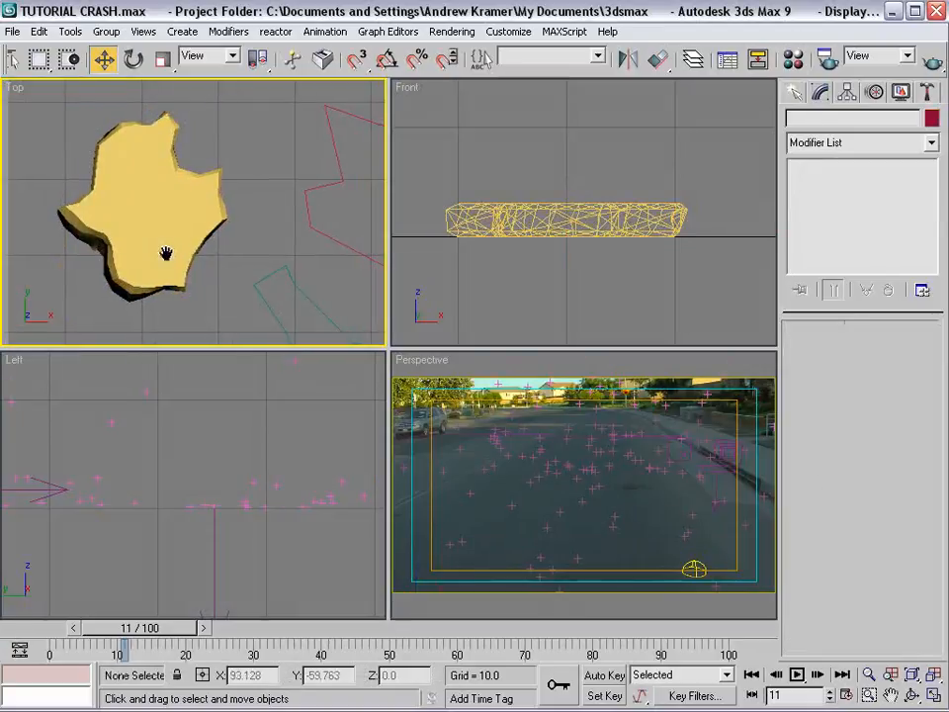
# Select the Line01 chunk and copy its Bevel, Subdivide and Noise modifiers together
pyautogui.click(168, 253)
pyautogui.rightClick(834, 168)
pyautogui.click(814, 194)
pyautogui.keyDown('shift'); pyautogui.click(840, 167); pyautogui.keyUp('shift')
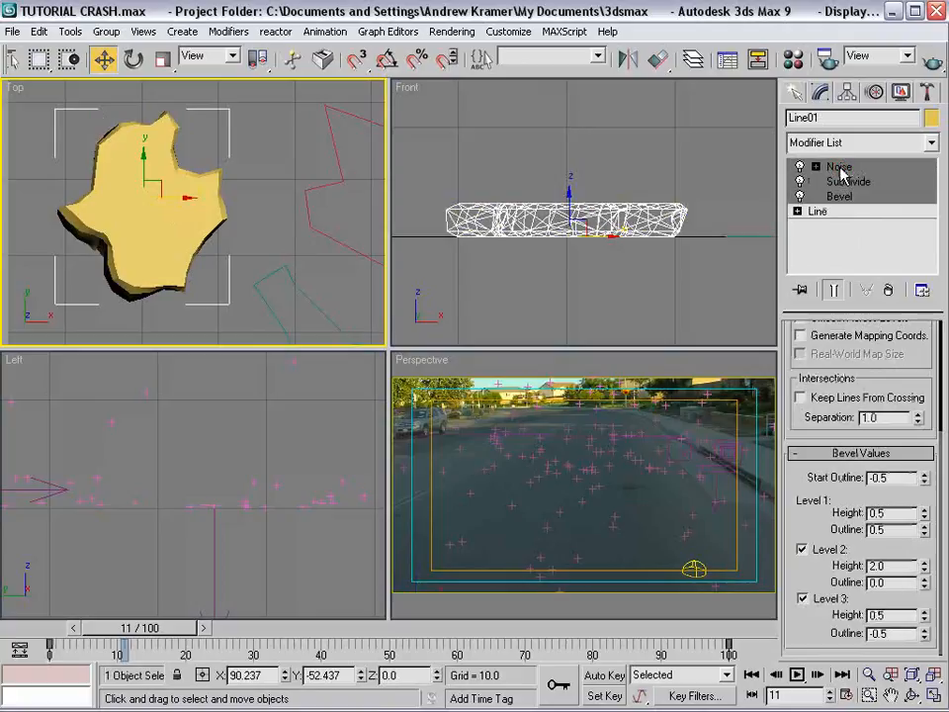
pyautogui.rightClick(840, 172)
pyautogui.click(858, 229)
# Paste the copied modifiers onto the second debris outline, Line02
pyautogui.moveTo(206, 209); pyautogui.dragTo(193, 161, button='middle')
pyautogui.click(180, 145)
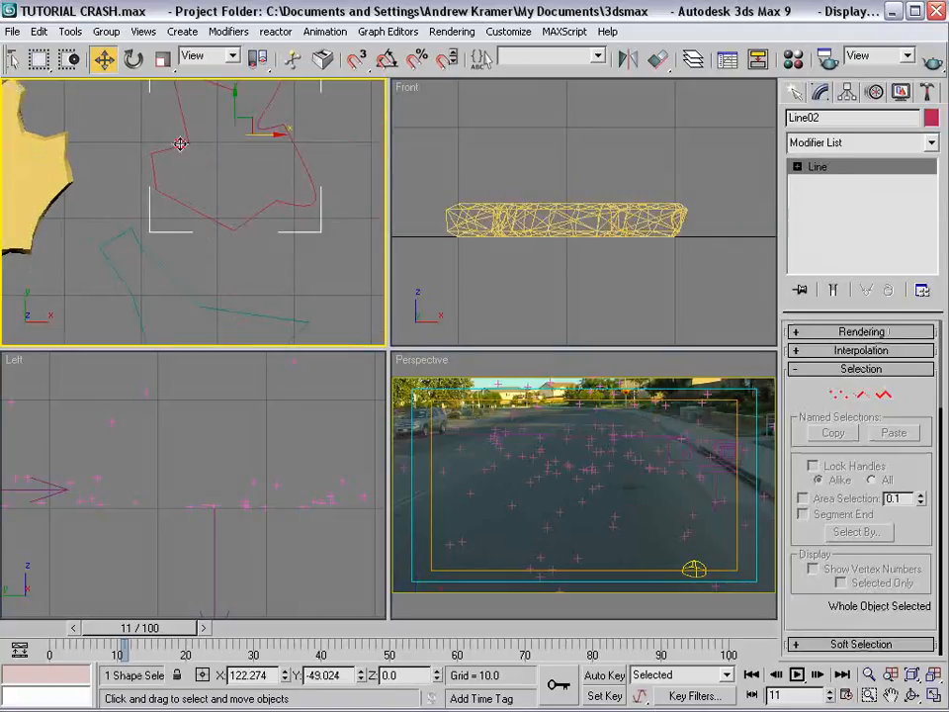
pyautogui.rightClick(850, 172)
pyautogui.click(865, 178)
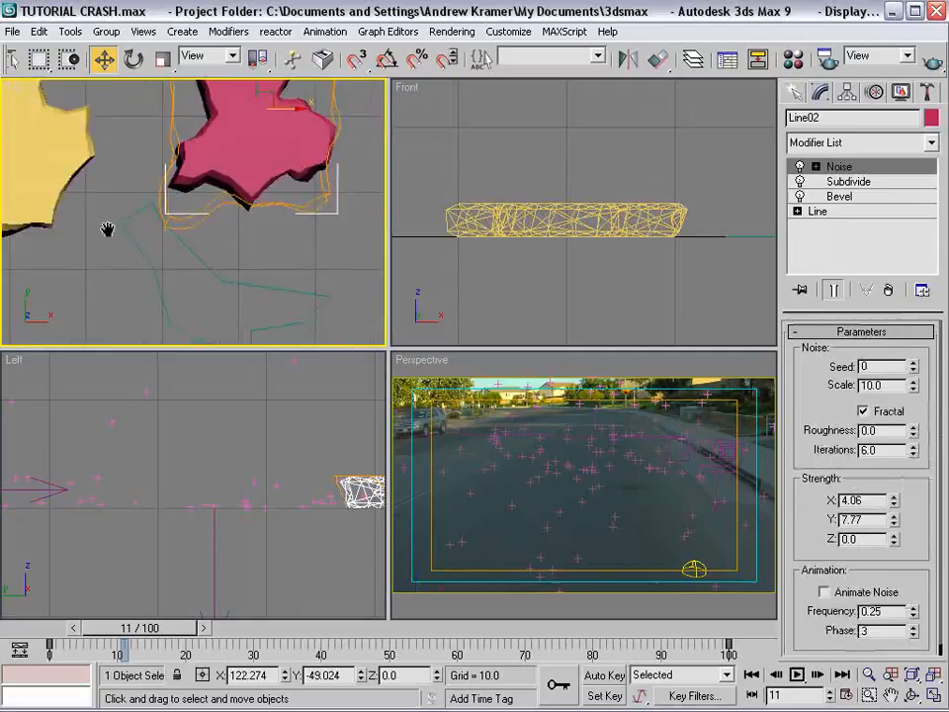
# Paste the copied modifiers onto the curved third debris outline, Line03
pyautogui.click(248, 254)
pyautogui.rightClick(834, 165)
pyautogui.click(857, 167)
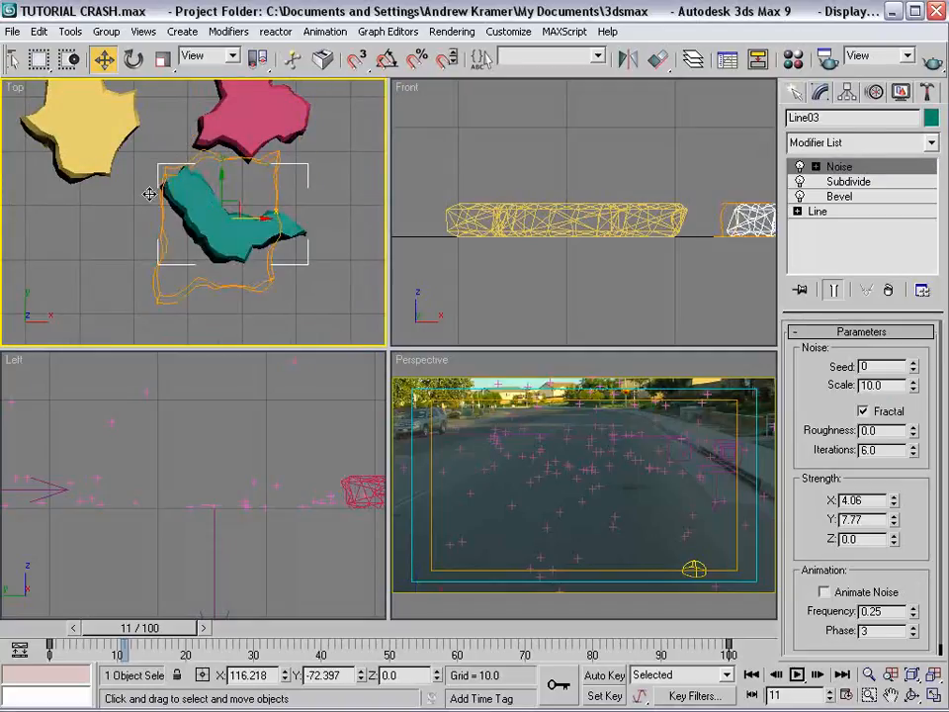
# Edit Line02's base spline at vertex level and delete the vertices forming its upper notch
pyautogui.moveTo(116, 207); pyautogui.dragTo(107, 254, button='middle')
pyautogui.click(340, 202)
pyautogui.moveTo(291, 138); pyautogui.dragTo(263, 204, button='middle')
pyautogui.click(226, 203)
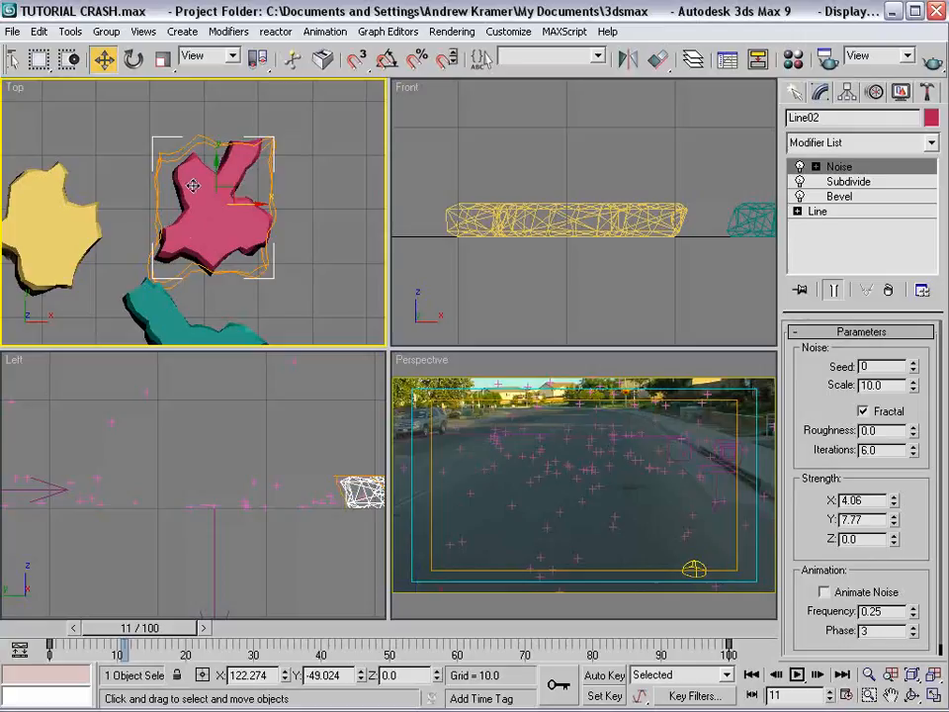
pyautogui.click(818, 211)
pyautogui.press('1')
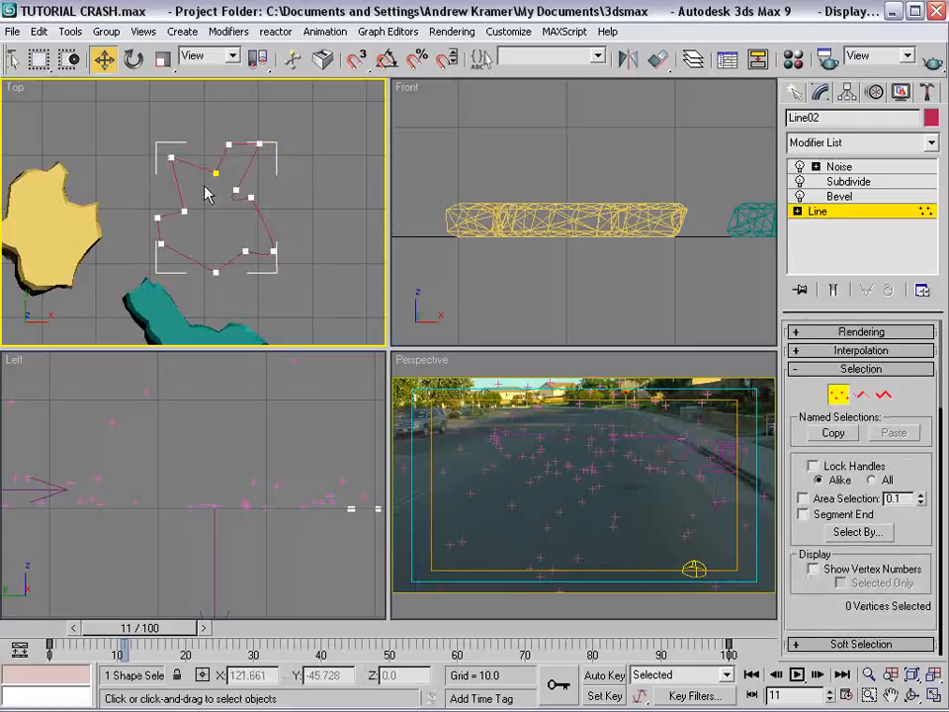
pyautogui.moveTo(268, 183); pyautogui.dragTo(189, 112)
pyautogui.press('Delete')
# Move Line02's remaining upper vertices outward into a broad, rounded outline, return to the Noise modifier and deselect the chunk
pyautogui.moveTo(259, 145); pyautogui.dragTo(298, 180)
pyautogui.moveTo(239, 129); pyautogui.dragTo(226, 157)
pyautogui.moveTo(247, 128); pyautogui.dragTo(236, 203)
pyautogui.moveTo(327, 132); pyautogui.dragTo(283, 106)
pyautogui.click(221, 218)
pyautogui.click(189, 111)
pyautogui.moveTo(205, 99)
pyautogui.mouseDown()
pyautogui.moveTo(228, 102)
pyautogui.moveTo(219, 101)
pyautogui.mouseUp()
pyautogui.click(174, 156)
pyautogui.moveTo(191, 144); pyautogui.dragTo(198, 147)
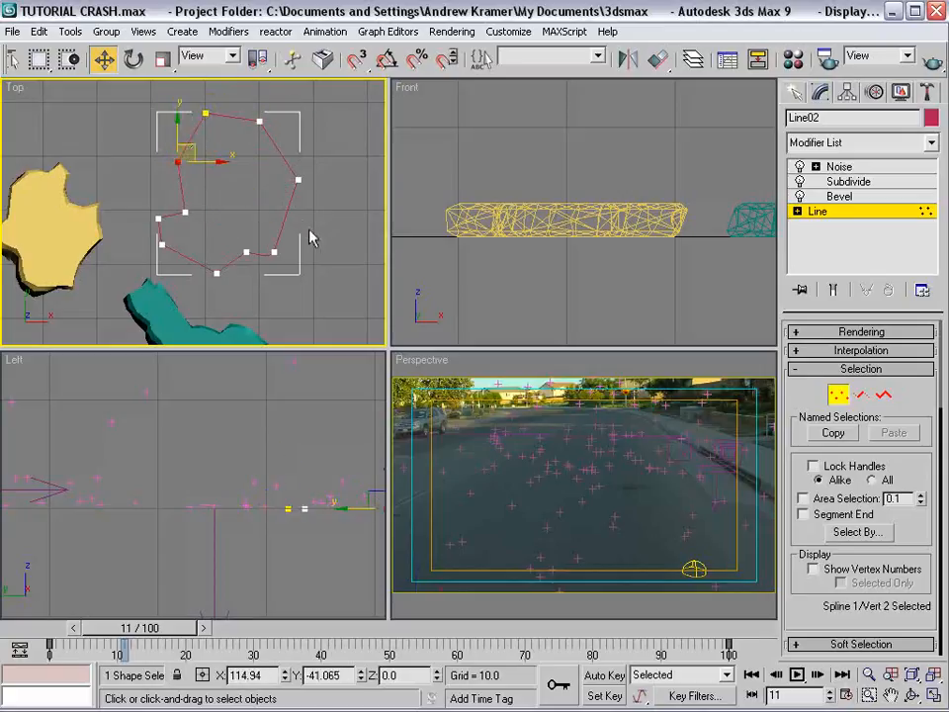
pyautogui.click(339, 234)
pyautogui.click(840, 168)
pyautogui.click(341, 247)
pyautogui.moveTo(184, 251); pyautogui.dragTo(205, 185, button='middle')
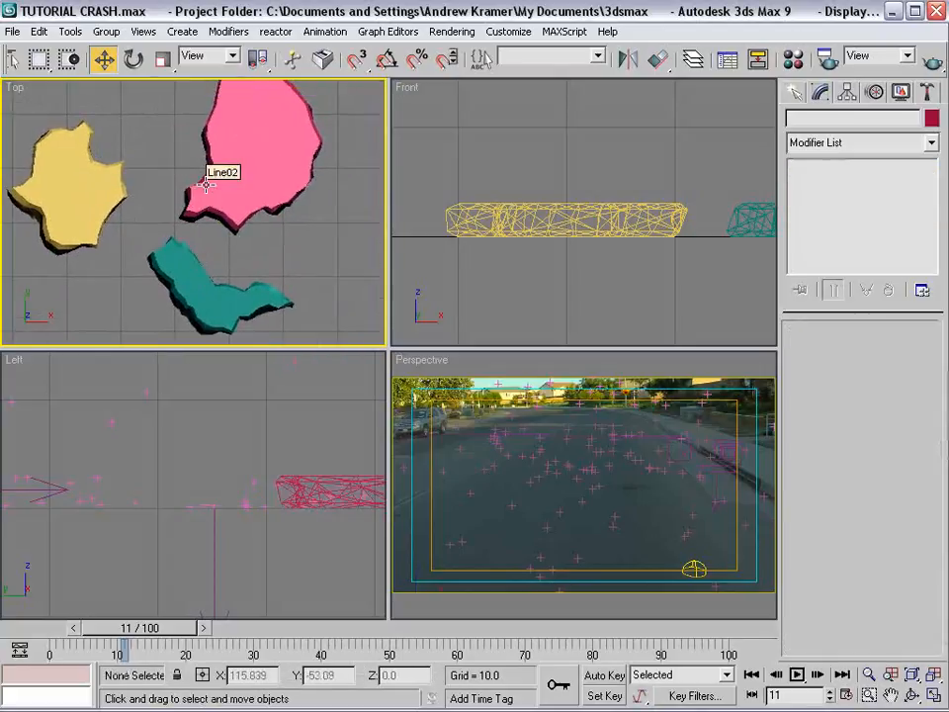
# Open the Material Editor, then switch to the file explorer and open the THE METEOR\Images\3D texture folder
pyautogui.press('m')
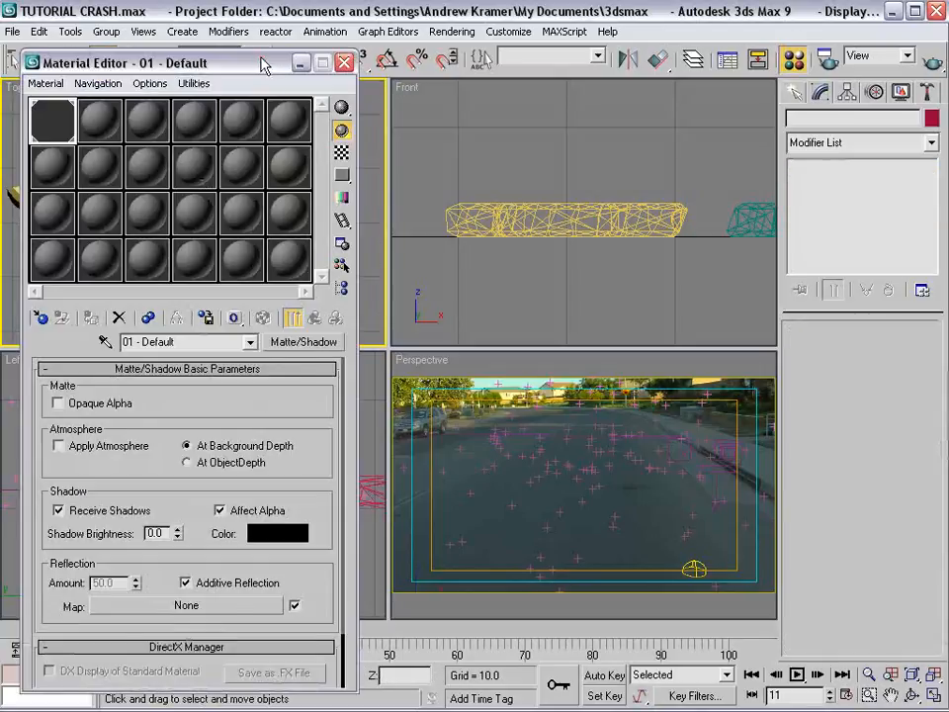
pyautogui.moveTo(227, 62); pyautogui.dragTo(272, 60)
pyautogui.hotkey('alt', 'Tab')
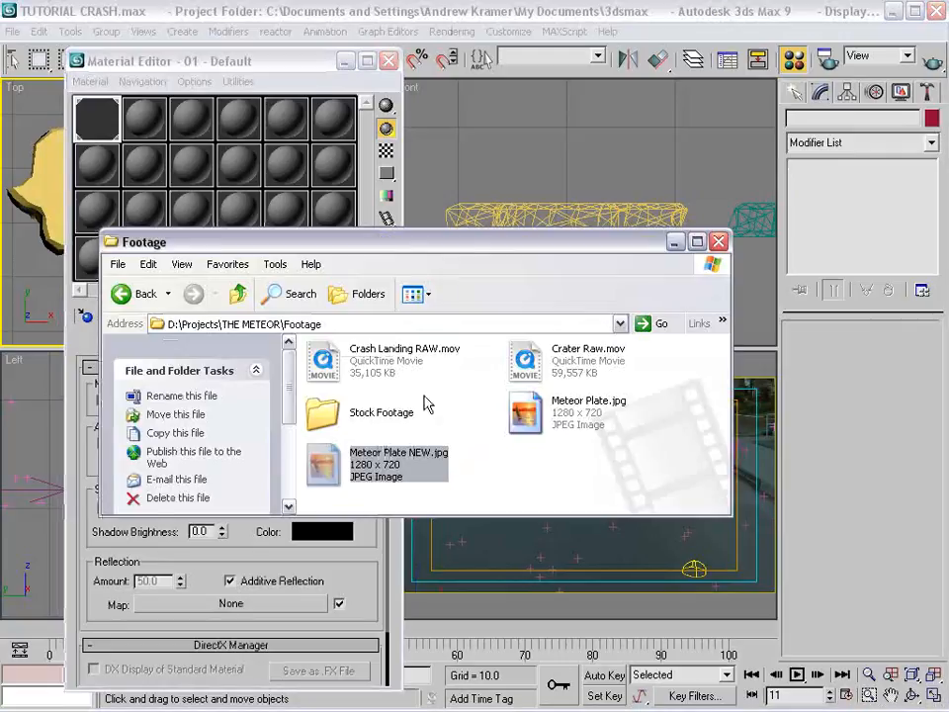
pyautogui.hotkey('alt', 'Left')
pyautogui.doubleClick(483, 384)
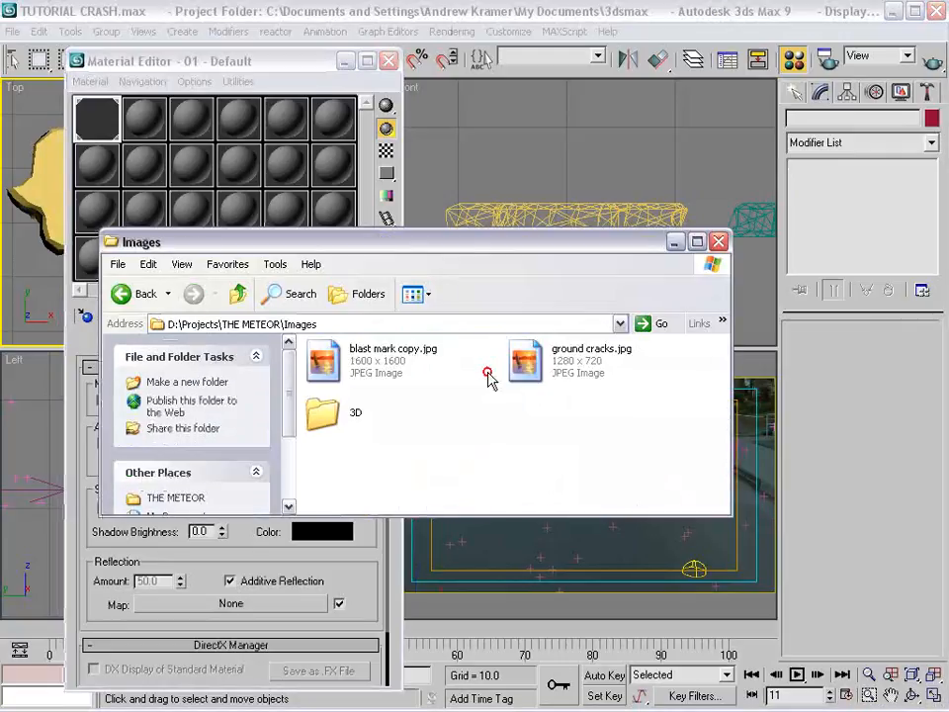
pyautogui.doubleClick(365, 411)
pyautogui.moveTo(728, 513); pyautogui.dragTo(795, 632)
pyautogui.hotkey('alt', 'Tab')
pyautogui.hotkey('alt', 'Tab')
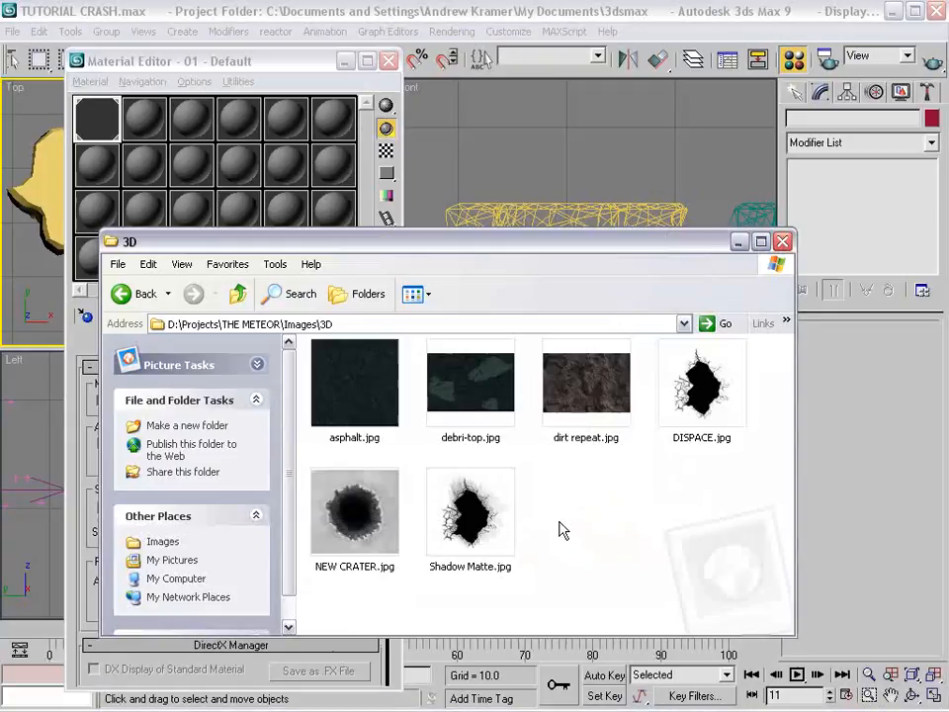
# Load asphalt.jpg into the second material slot and open an enlarged preview of that material
pyautogui.click(382, 406)
pyautogui.moveTo(352, 391); pyautogui.dragTo(143, 120)
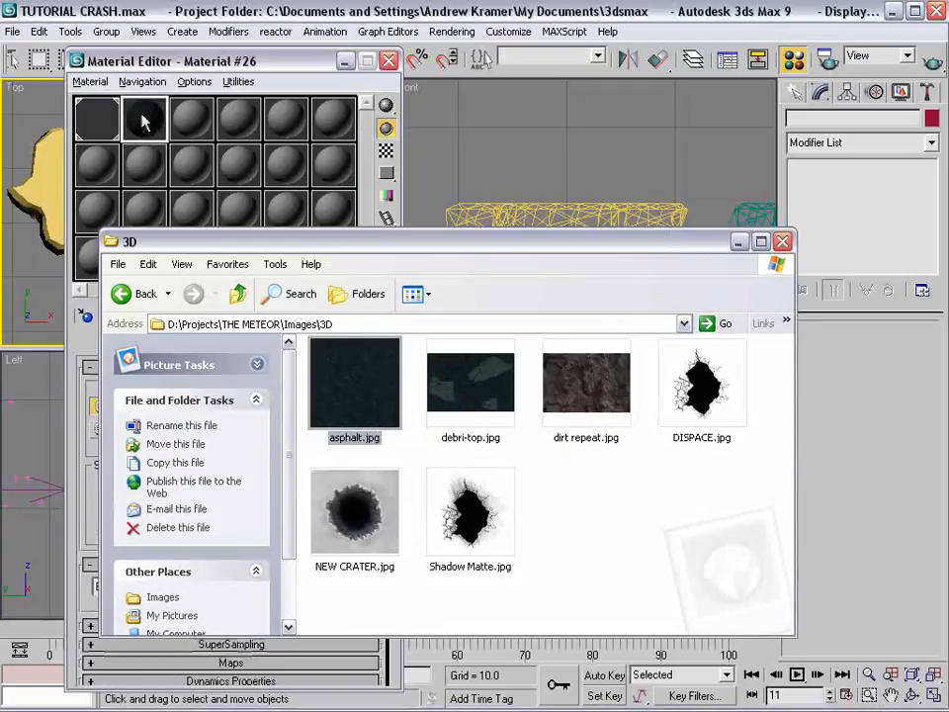
pyautogui.click(143, 120)
pyautogui.doubleClick(143, 120)
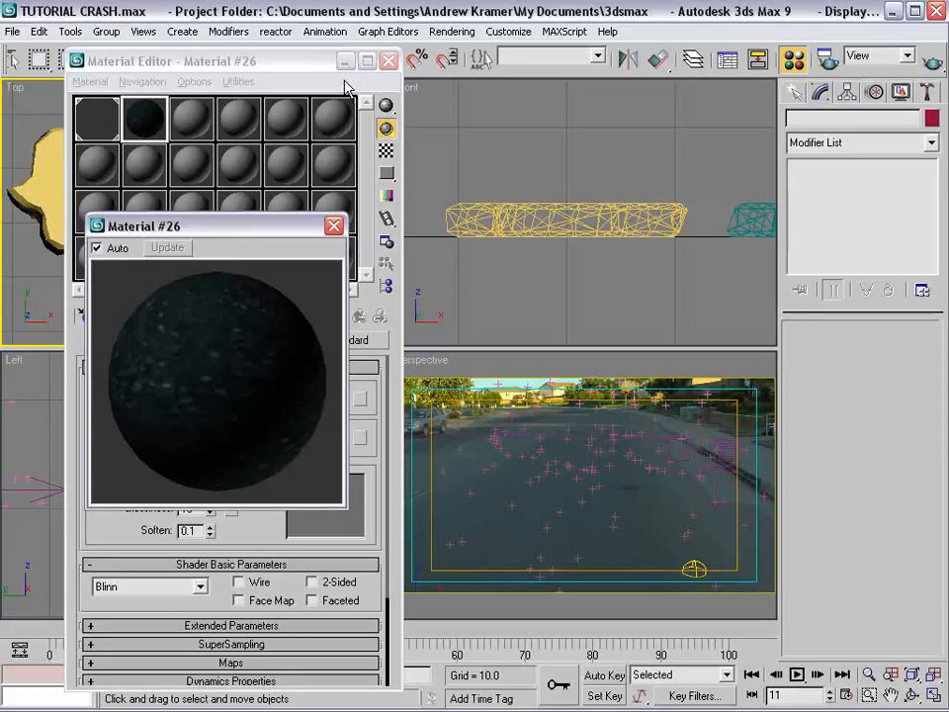
# Assign the asphalt material to the Line02 chunk and set its Specular Level to 13
pyautogui.moveTo(287, 81); pyautogui.dragTo(668, 187)
pyautogui.moveTo(243, 376); pyautogui.dragTo(263, 150)
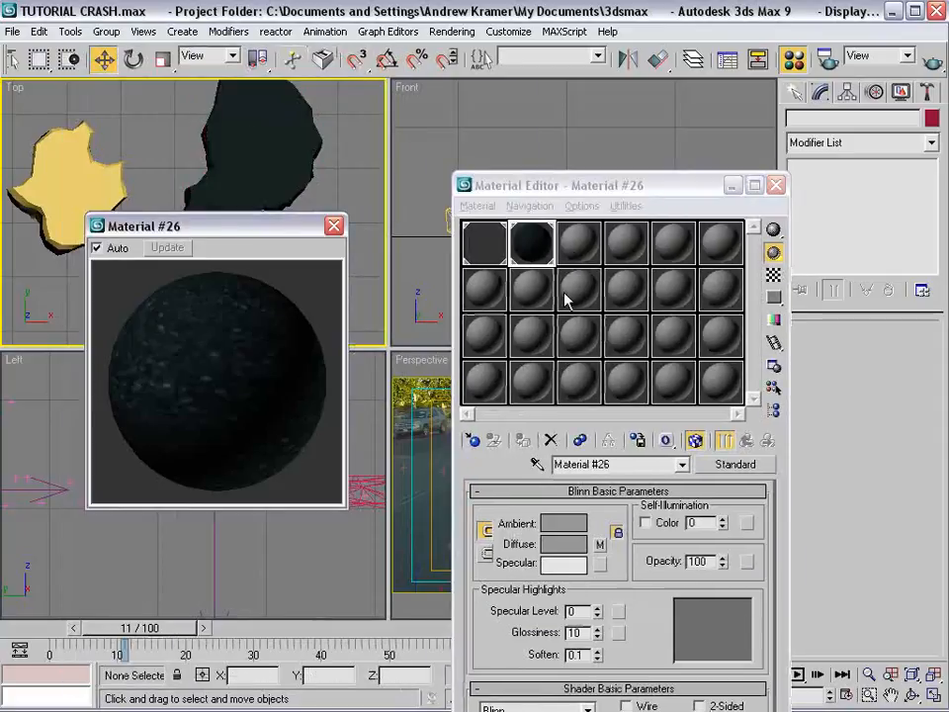
pyautogui.moveTo(513, 181); pyautogui.dragTo(402, 20)
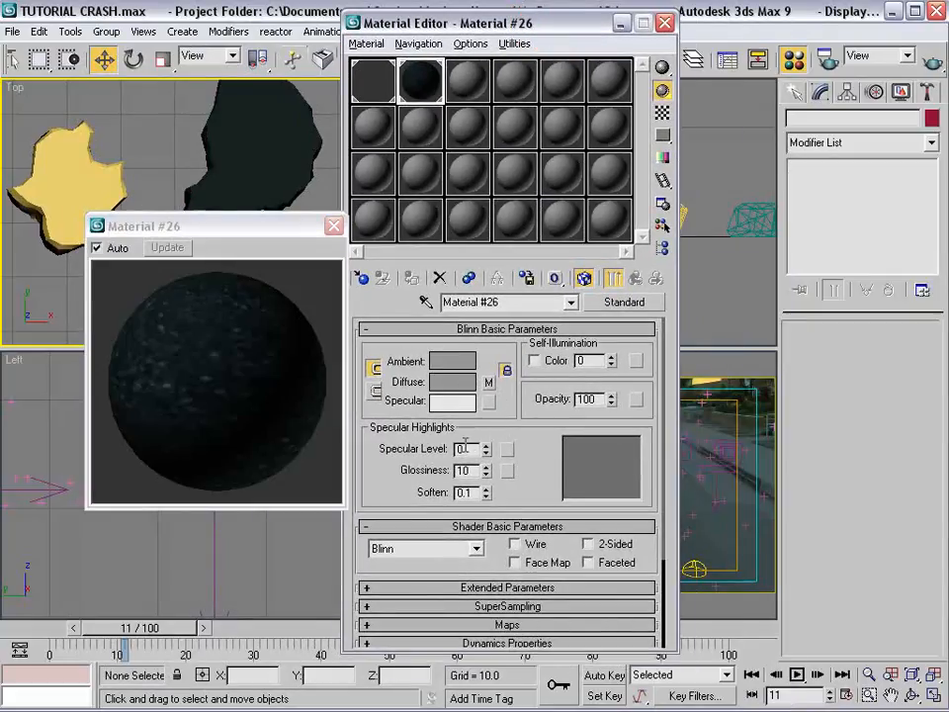
pyautogui.moveTo(484, 450)
pyautogui.mouseDown()
pyautogui.moveTo(484, 435)
pyautogui.moveTo(486, 475)
pyautogui.mouseUp()
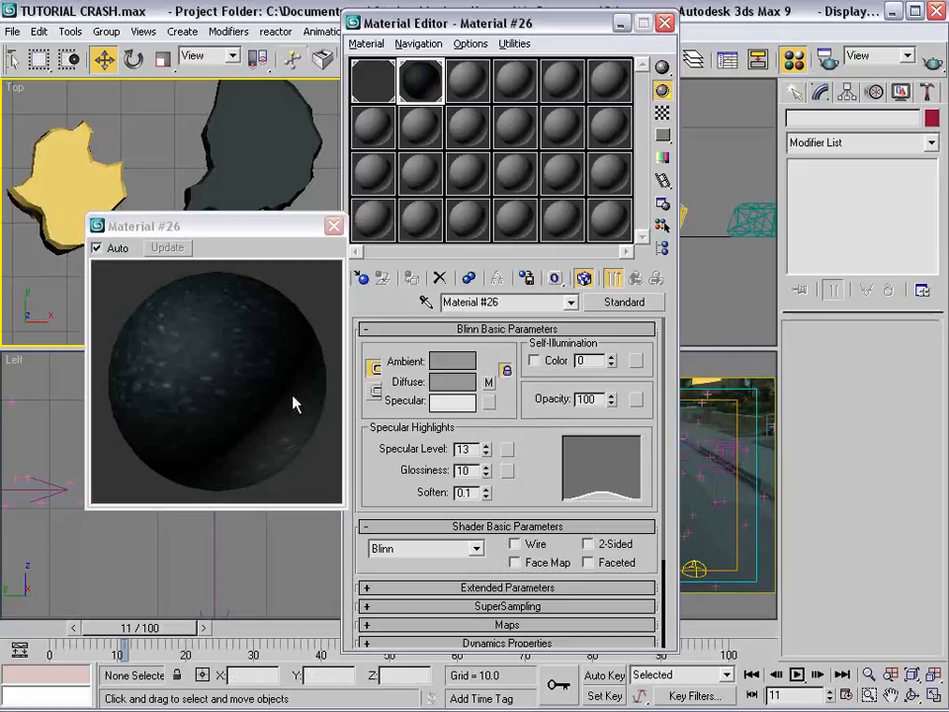
pyautogui.moveTo(547, 30); pyautogui.dragTo(493, 4)
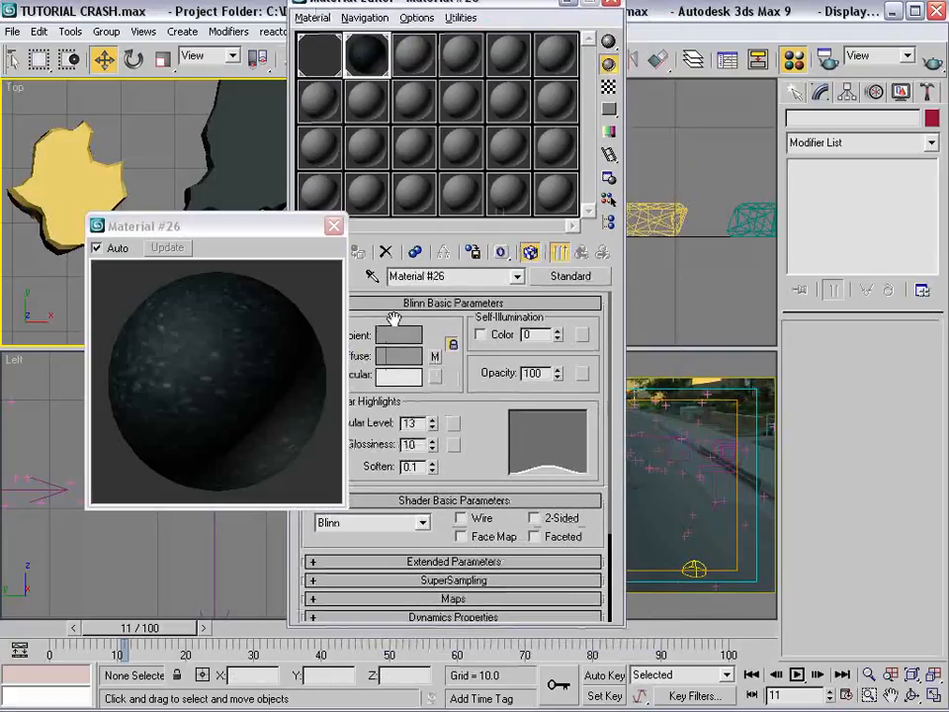
# Change the asphalt material's diffuse colour to a muted dark teal
pyautogui.click(405, 362)
pyautogui.click(405, 150)
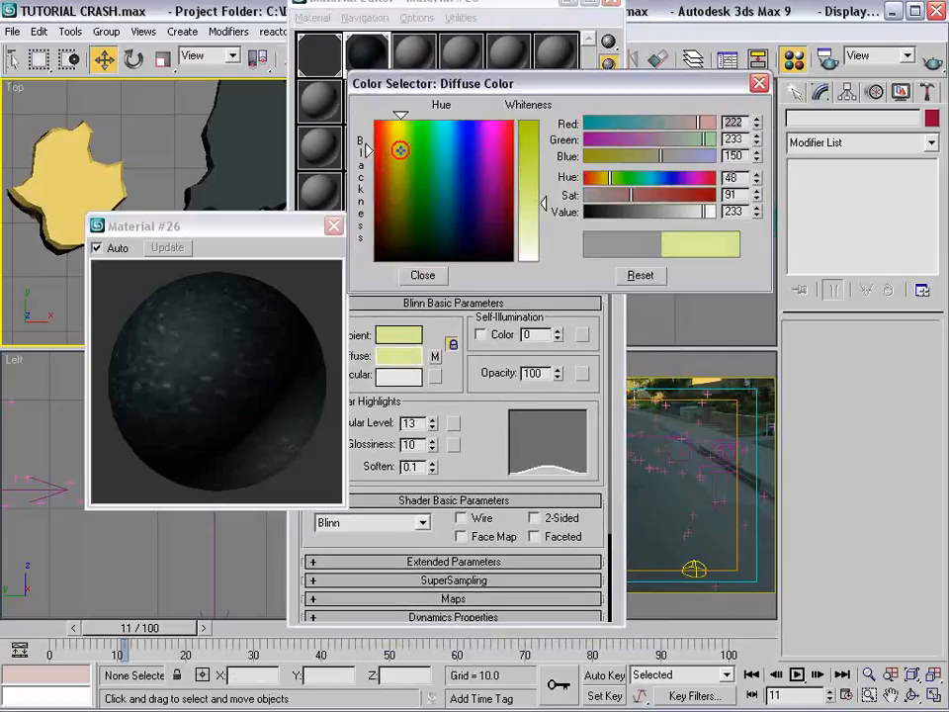
pyautogui.moveTo(403, 151); pyautogui.dragTo(435, 176)
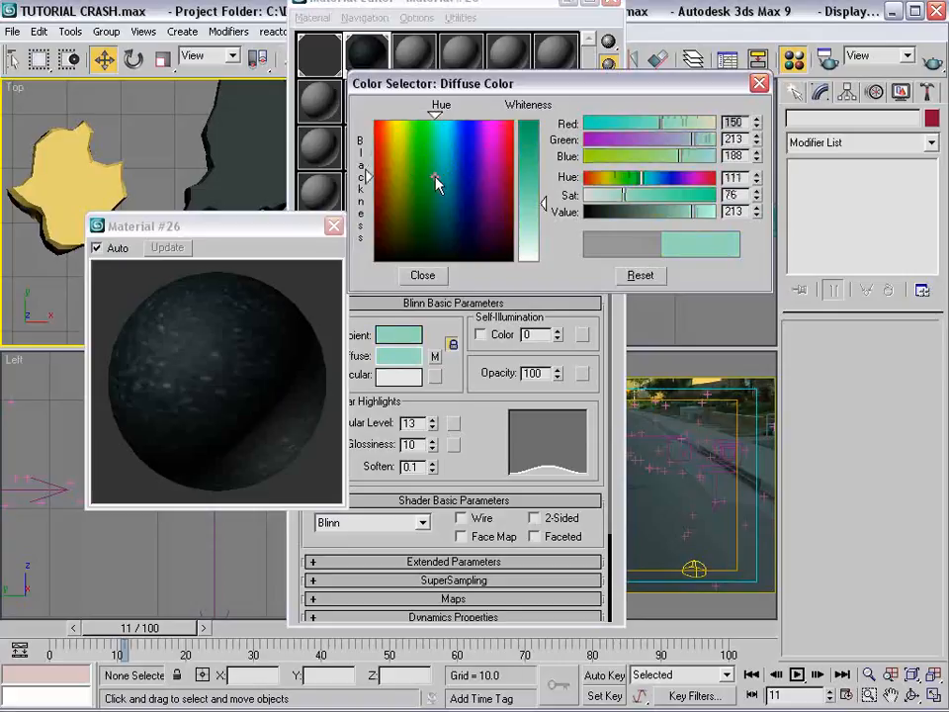
pyautogui.click(666, 210)
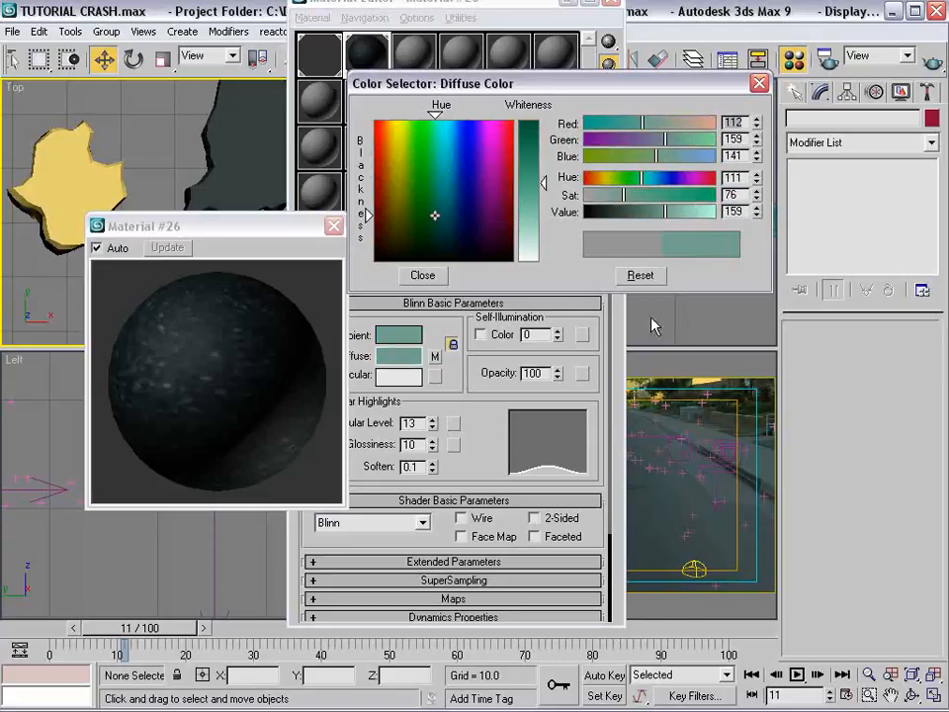
pyautogui.click(649, 212)
pyautogui.click(634, 195)
pyautogui.click(410, 279)
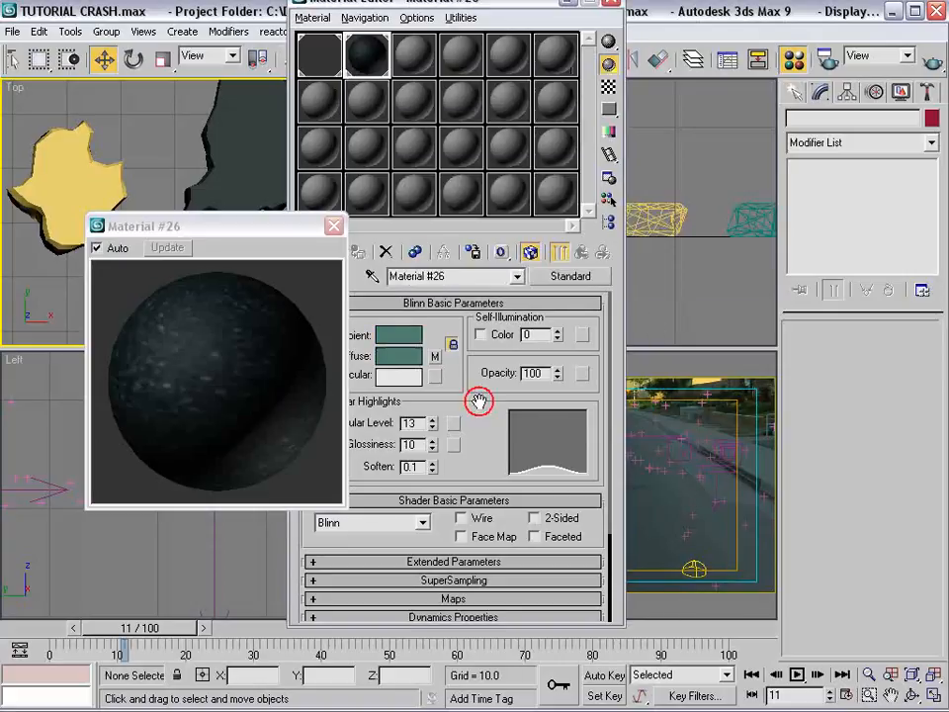
# Set the asphalt material's Diffuse Color map amount to 80 and close the Material Editor
pyautogui.moveTo(484, 426); pyautogui.dragTo(480, 307)
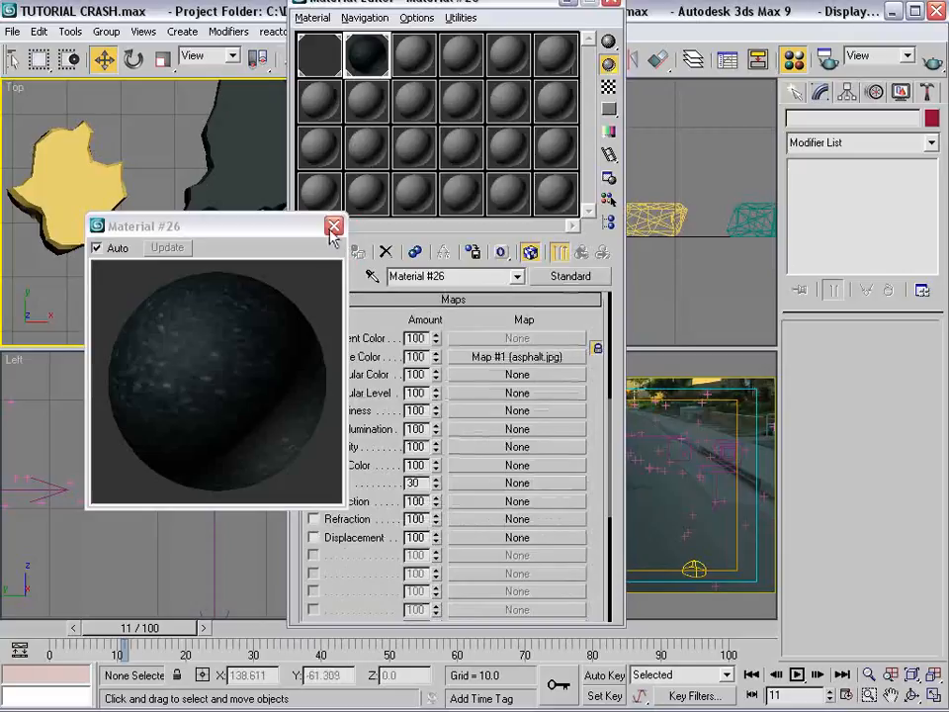
pyautogui.moveTo(277, 230); pyautogui.dragTo(205, 232)
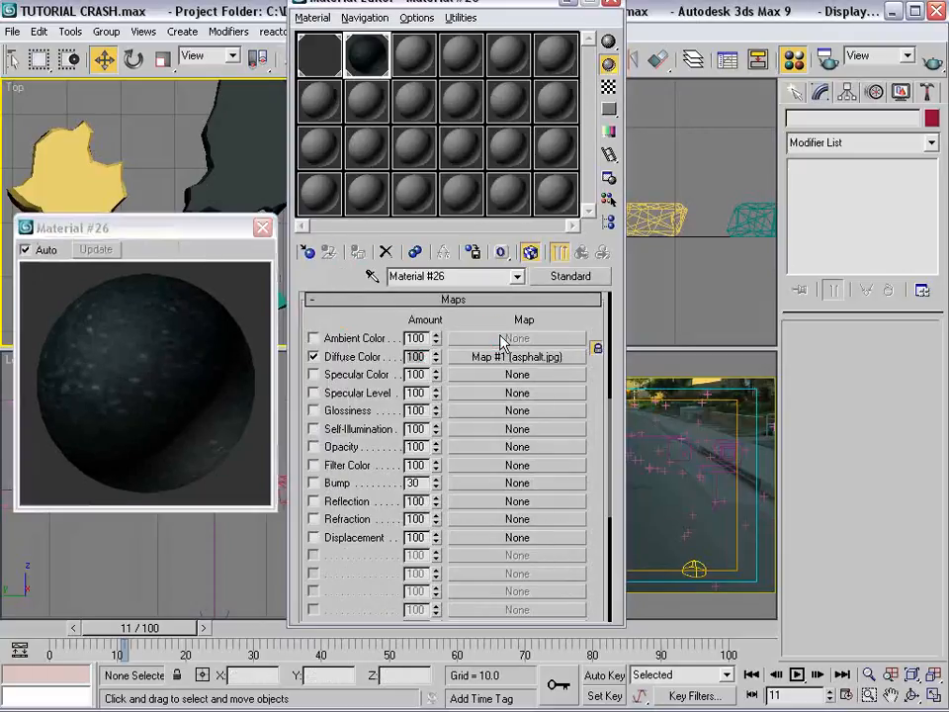
pyautogui.press('Return')
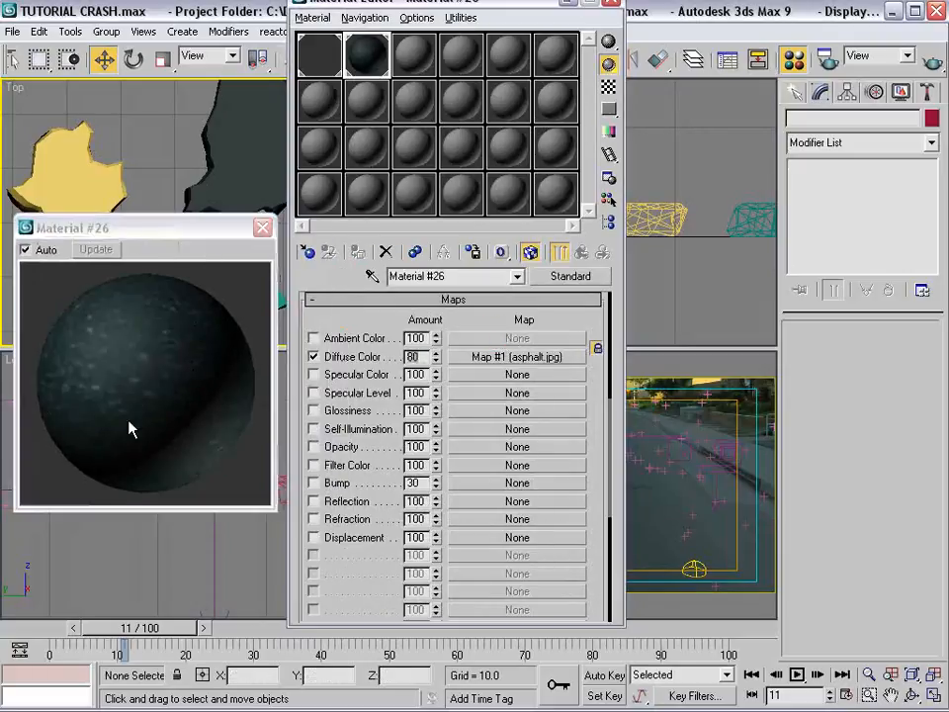
pyautogui.moveTo(448, 301); pyautogui.dragTo(436, 460)
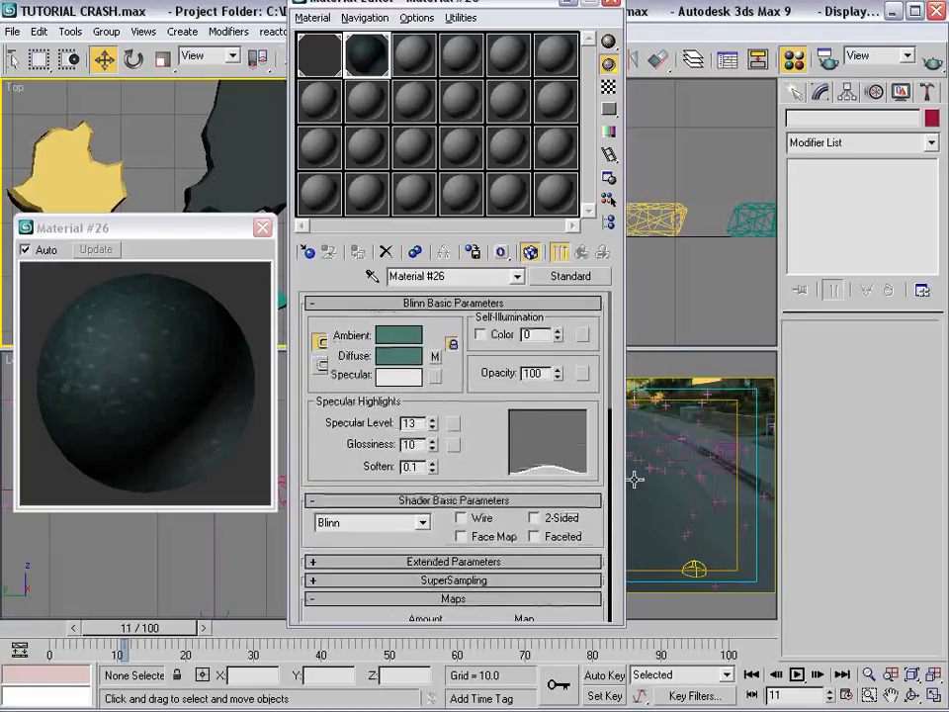
pyautogui.moveTo(552, 22); pyautogui.dragTo(548, 32)
pyautogui.click(606, 13)
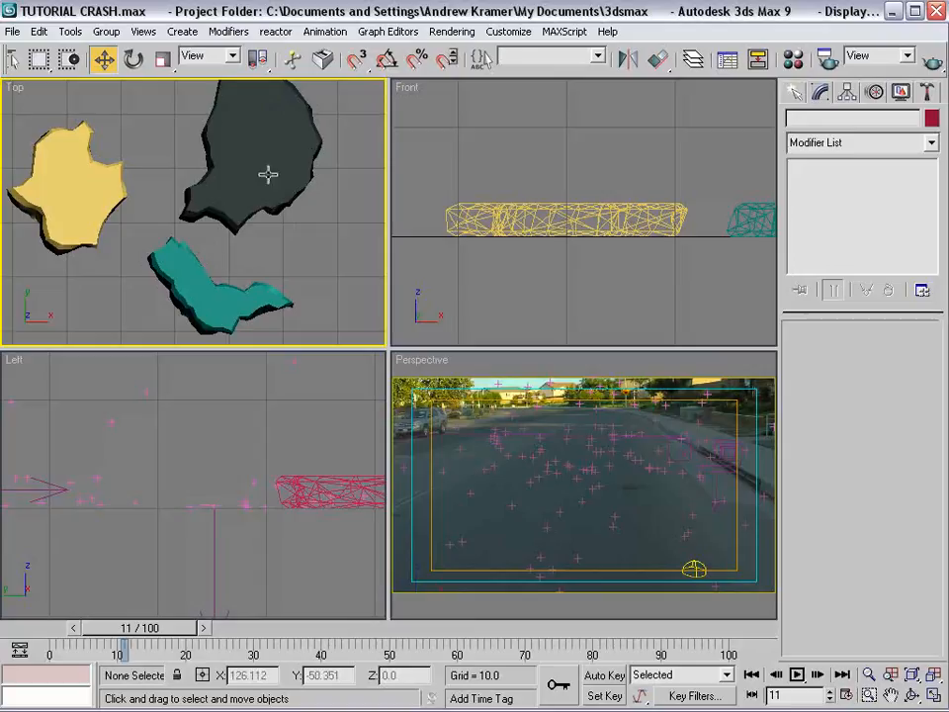
# Reopen the Material Editor, view the asphalt.jpg image of the diffuse map, and enable showing that map in the viewport
pyautogui.press('m')
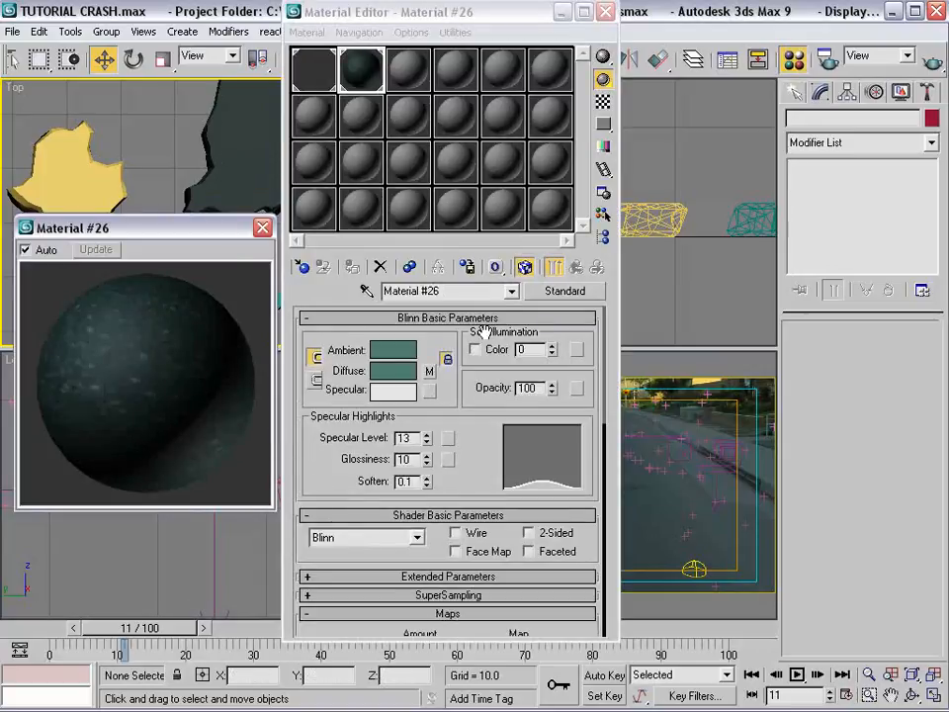
pyautogui.click(430, 371)
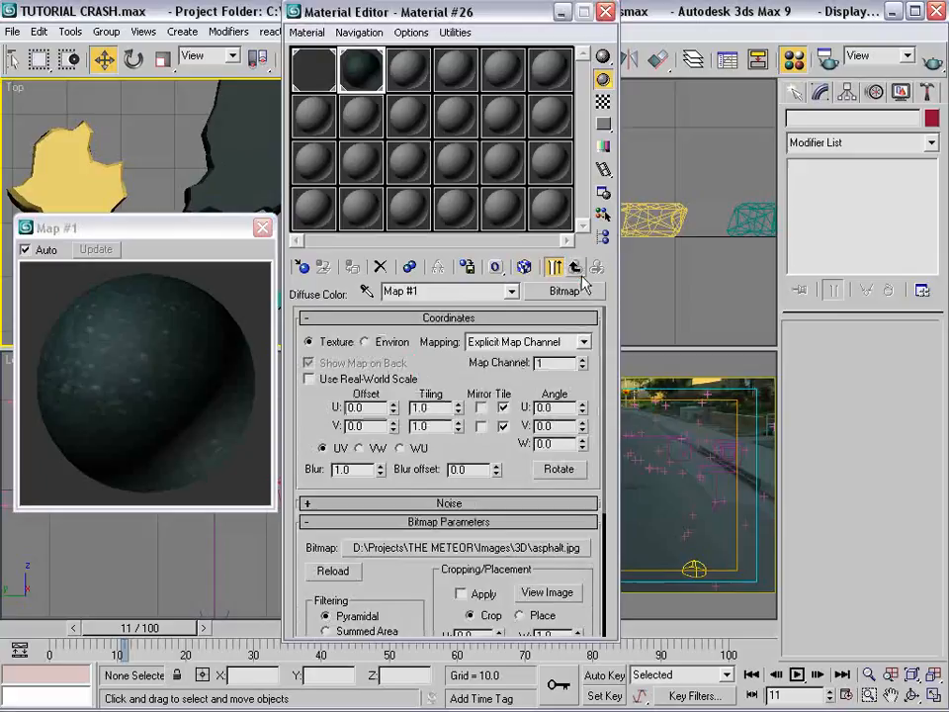
pyautogui.click(575, 267)
pyautogui.click(430, 371)
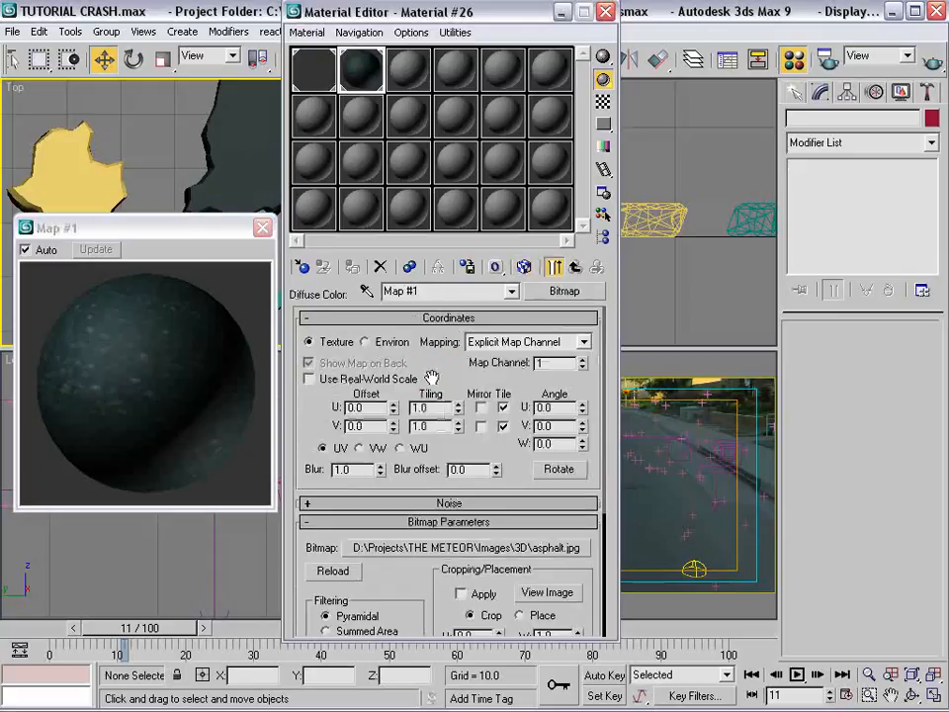
pyautogui.click(549, 592)
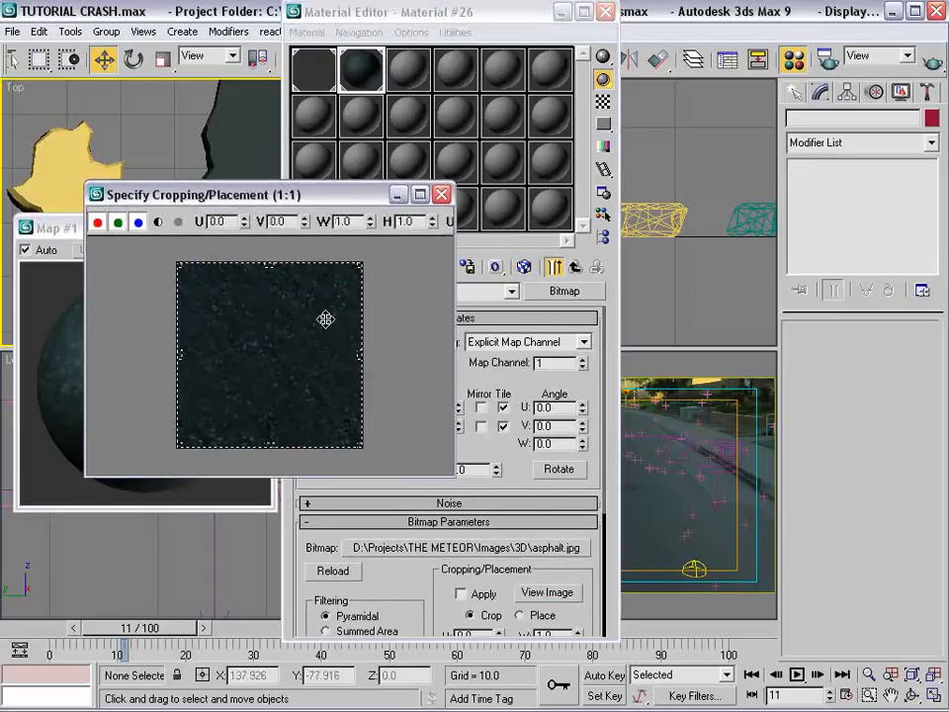
pyautogui.click(476, 341)
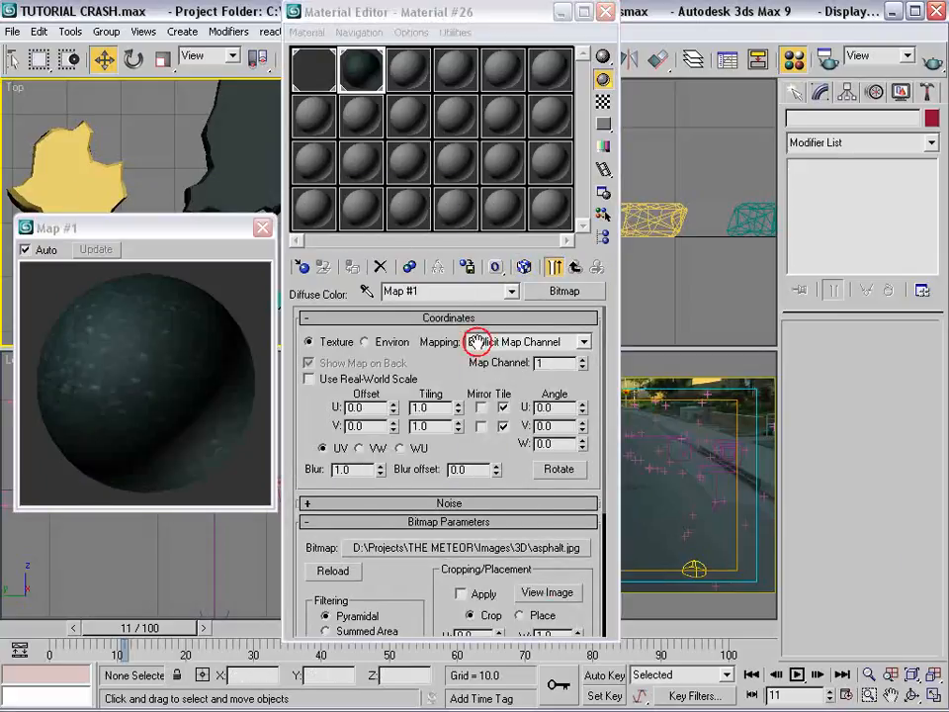
pyautogui.click(520, 274)
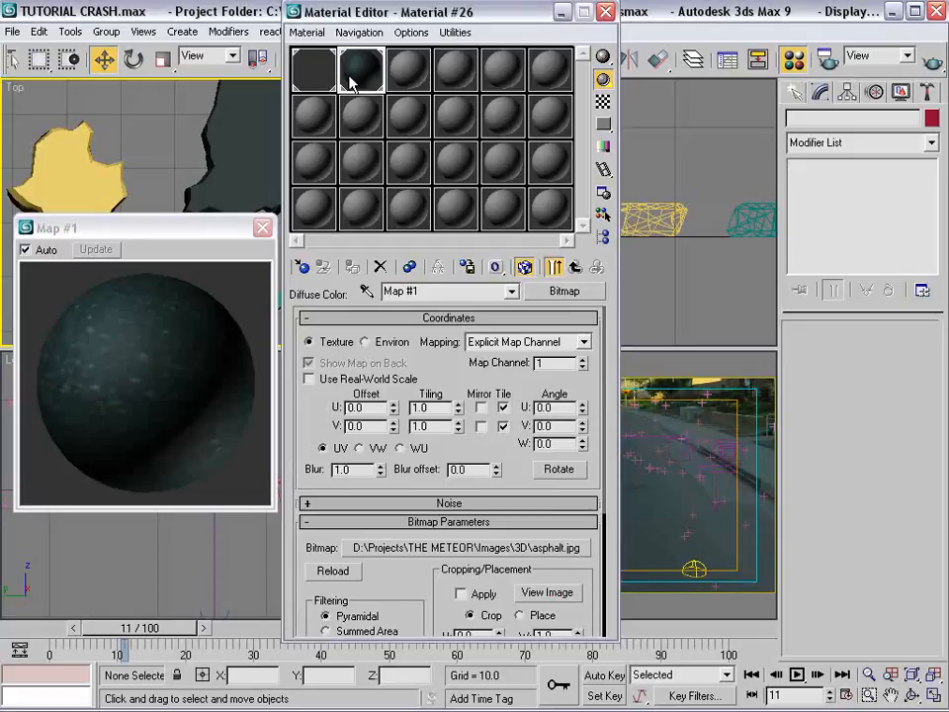
# Select the Line02 chunk, close the Material Editor and add a UVW Mapping modifier above Noise
pyautogui.click(245, 119)
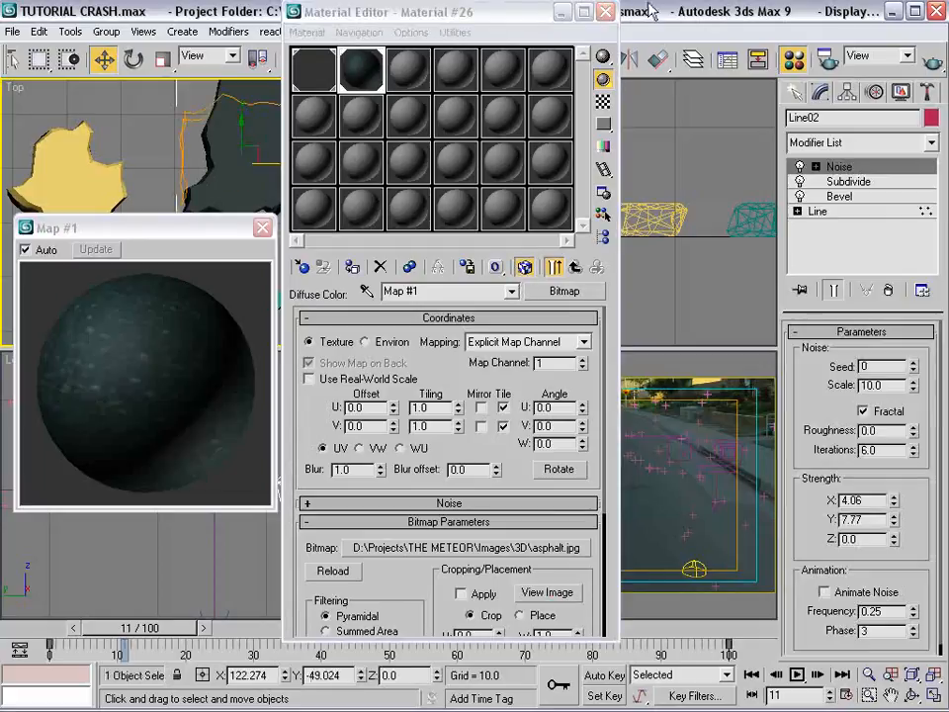
pyautogui.click(605, 11)
pyautogui.click(341, 144)
pyautogui.click(281, 143)
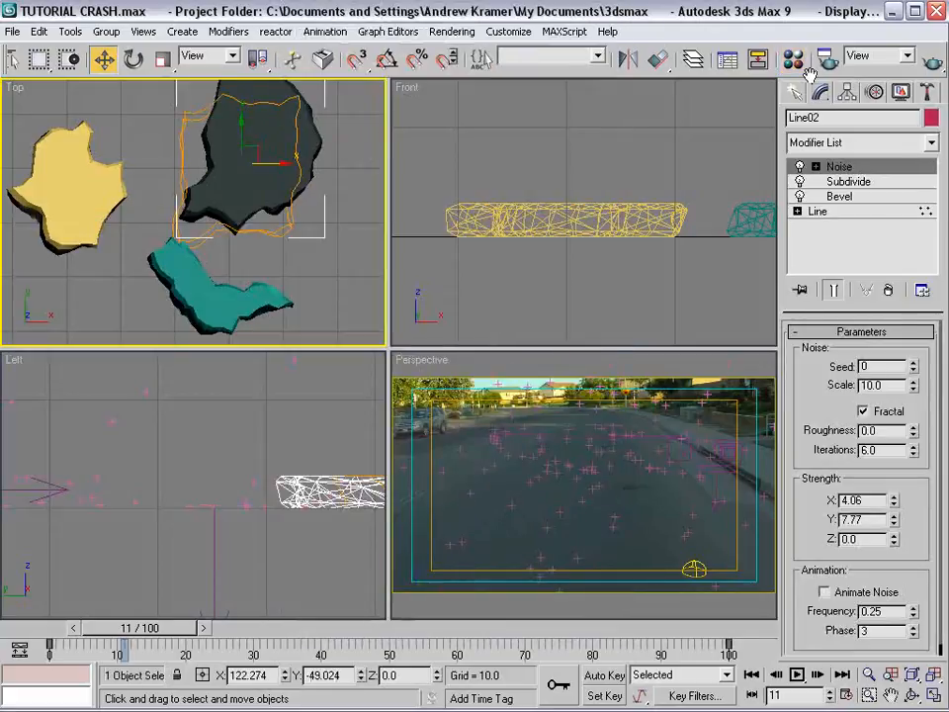
pyautogui.click(902, 144)
pyautogui.scroll(-2, 937, 189)
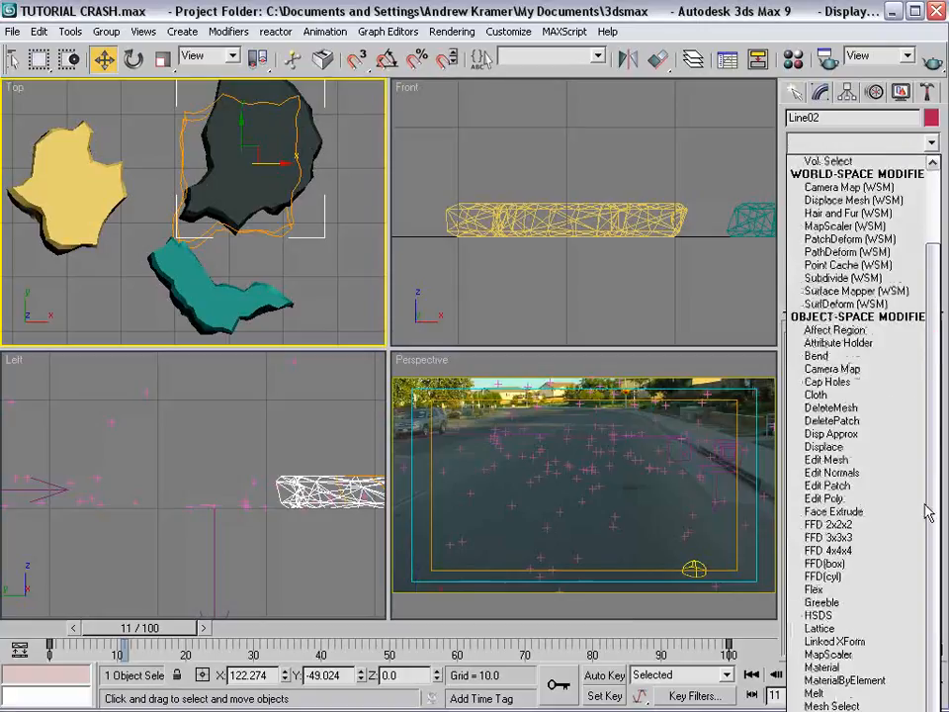
pyautogui.click(858, 467)
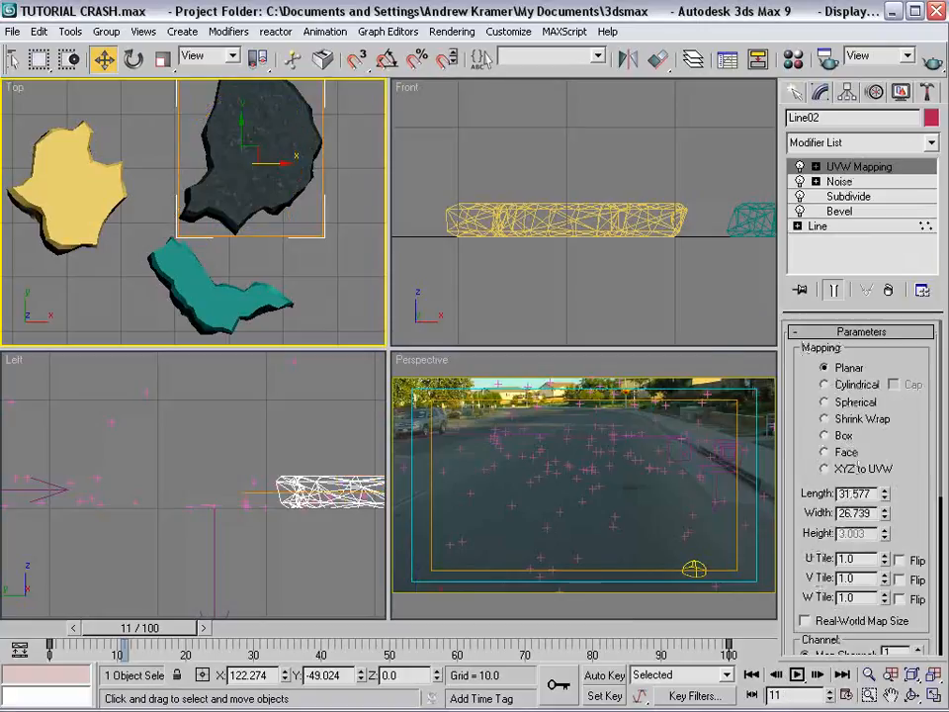
# Switch Line02's UVW Mapping to Box with Length, Width and Height all set to 25
pyautogui.scroll(3, 198, 128)
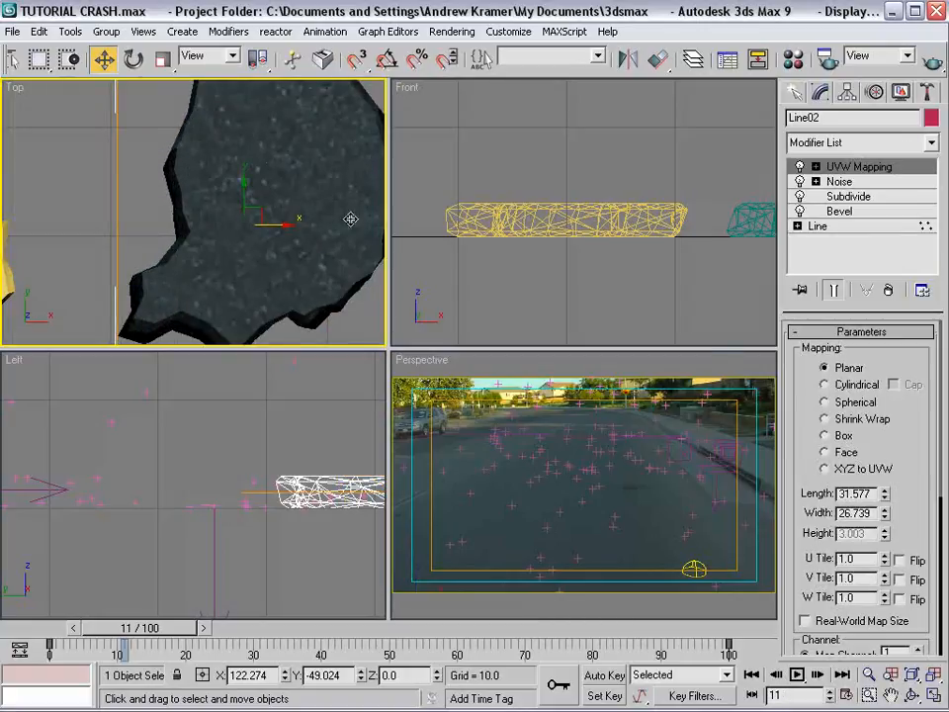
pyautogui.click(824, 435)
pyautogui.moveTo(226, 228); pyautogui.dragTo(120, 241, button='middle')
pyautogui.scroll(-1, 913, 419)
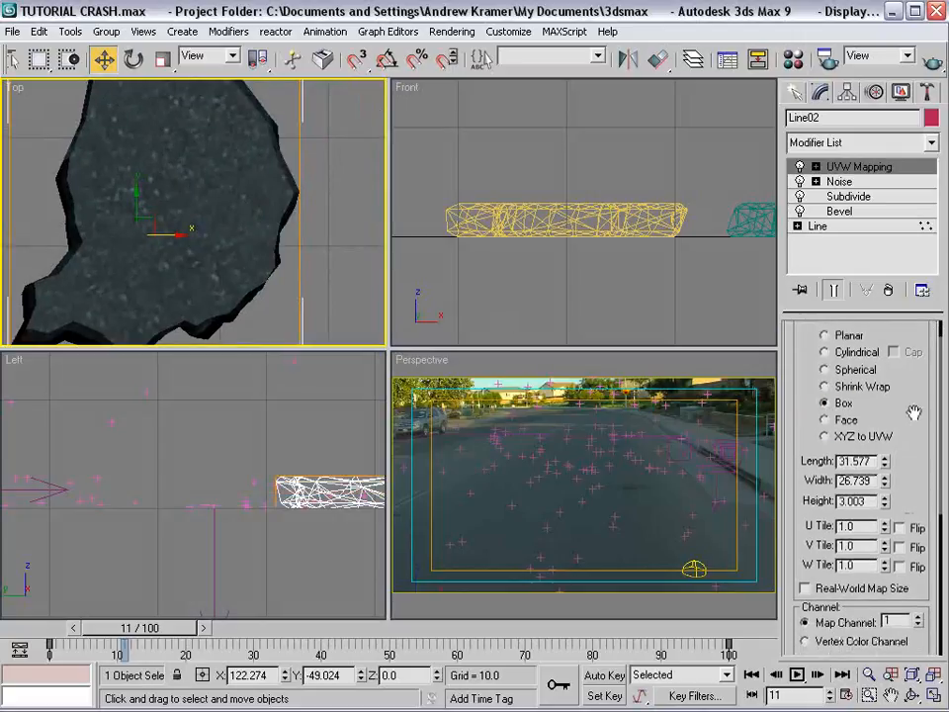
pyautogui.click(870, 461)
pyautogui.write('25')
pyautogui.press('Tab')
pyautogui.write('25')
pyautogui.press('Tab')
pyautogui.write('25')
pyautogui.press('Return')
pyautogui.scroll(-2, 208, 223)
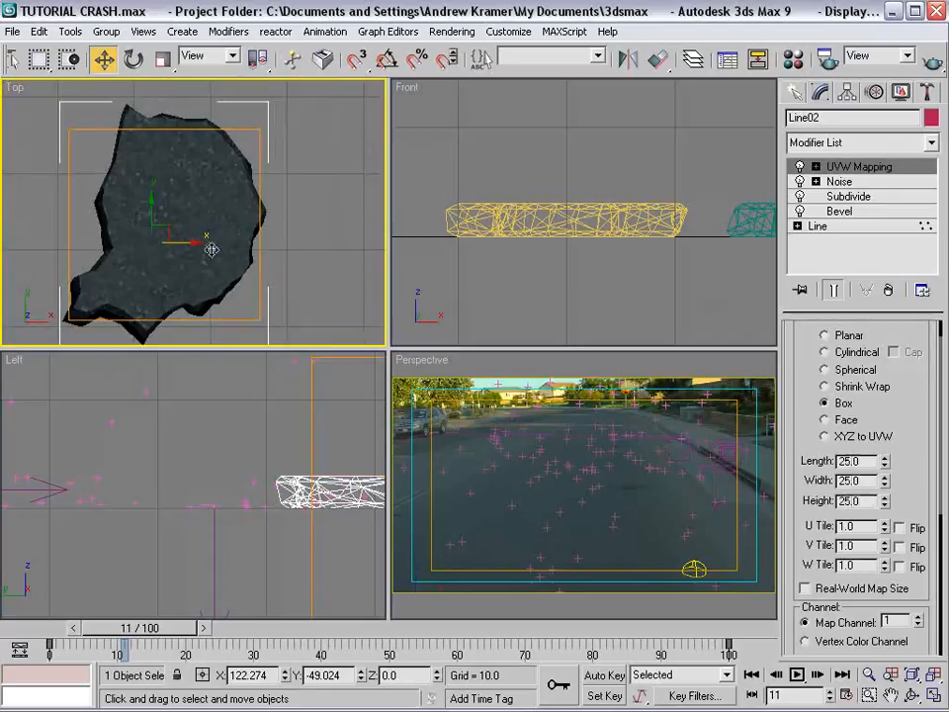
# Copy Line02's UVW Mapping modifier and paste it above Noise on the Line03 and Line01 chunks
pyautogui.click(345, 255)
pyautogui.moveTo(188, 238); pyautogui.dragTo(223, 207, button='middle')
pyautogui.click(264, 194)
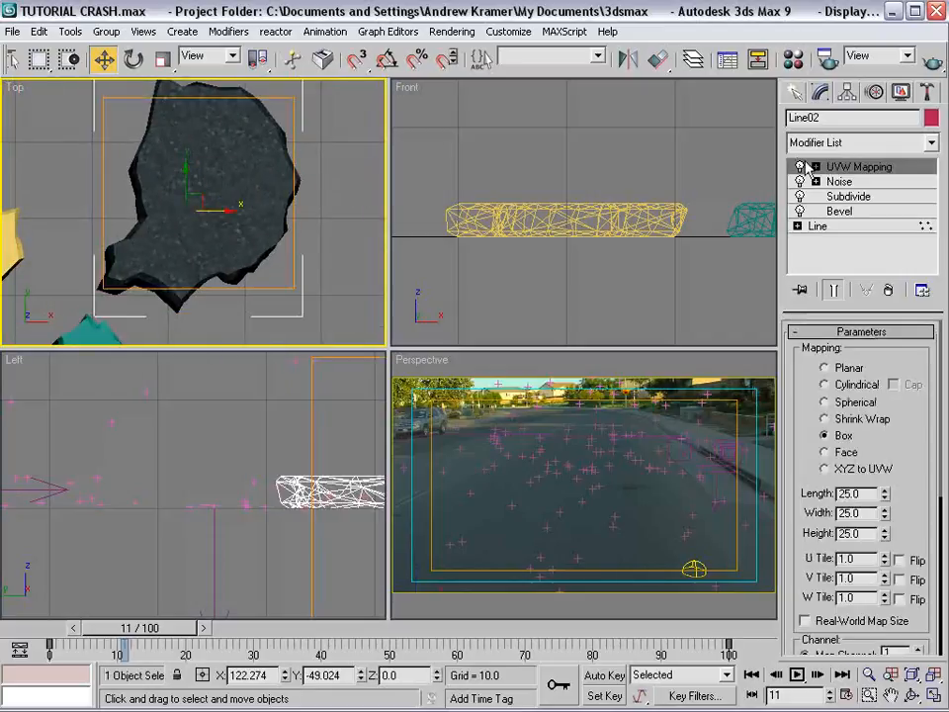
pyautogui.rightClick(847, 171)
pyautogui.click(821, 226)
pyautogui.moveTo(141, 217); pyautogui.dragTo(195, 131, button='middle')
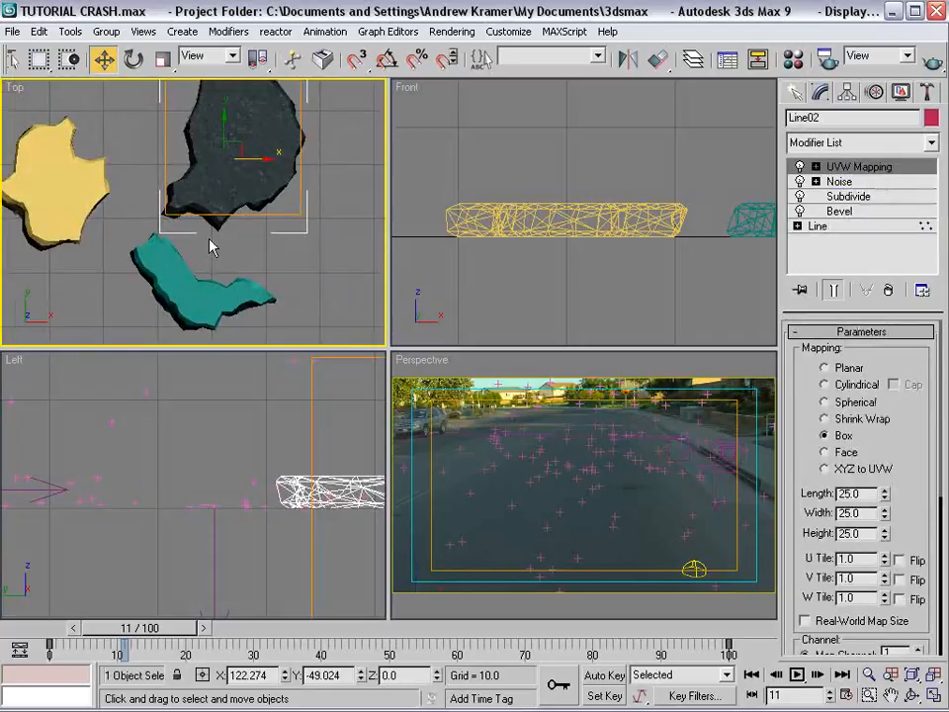
pyautogui.click(245, 269)
pyautogui.rightClick(835, 168)
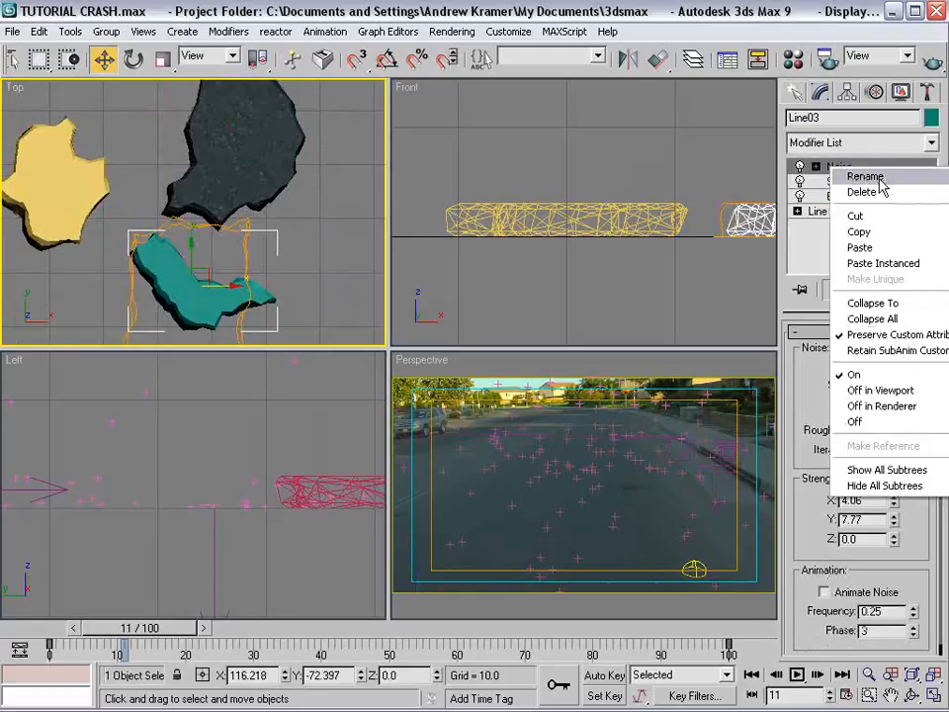
pyautogui.click(870, 248)
pyautogui.click(691, 163)
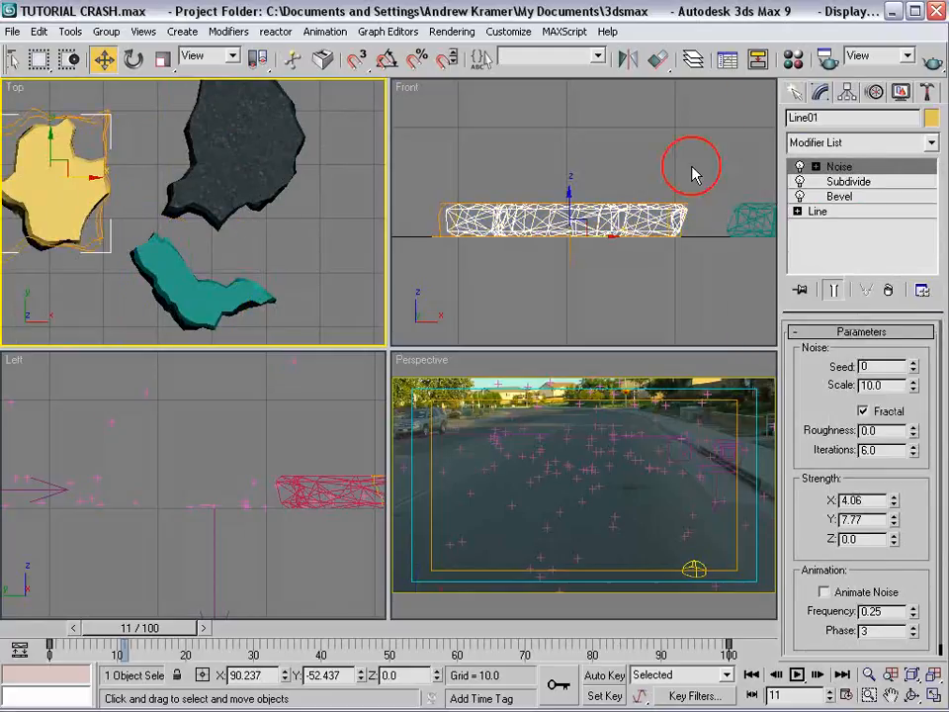
pyautogui.rightClick(841, 167)
pyautogui.click(866, 243)
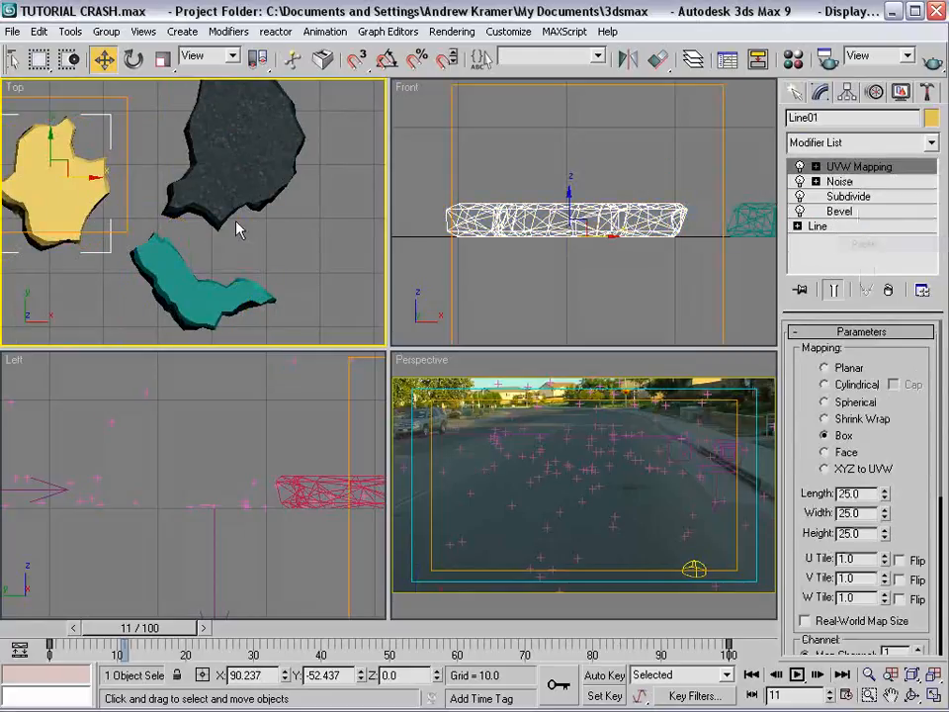
# Assign the asphalt material to the Line01 and Line03 chunks, then close the preview and the Material Editor
pyautogui.click(320, 265)
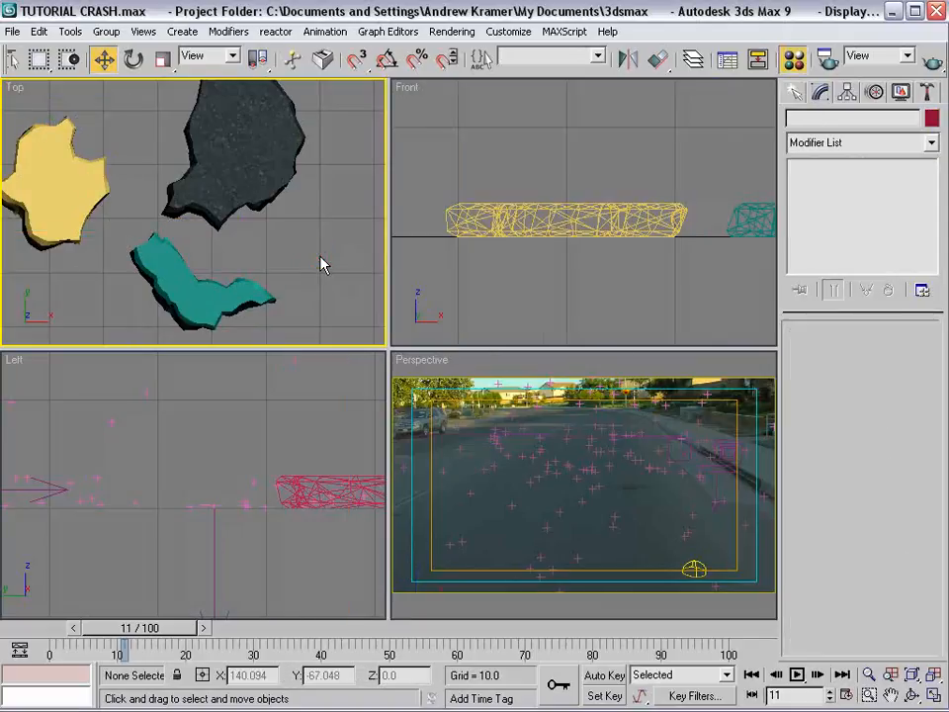
pyautogui.press('m')
pyautogui.moveTo(241, 236); pyautogui.dragTo(480, 254)
pyautogui.moveTo(366, 377); pyautogui.dragTo(57, 248)
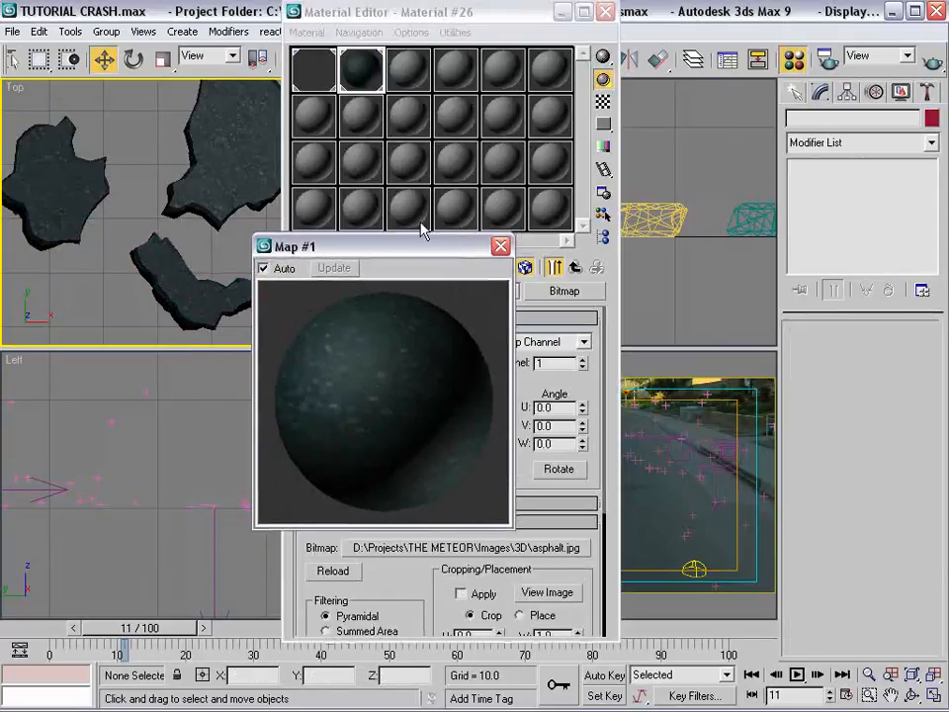
pyautogui.click(500, 247)
pyautogui.click(604, 11)
pyautogui.scroll(-3, 207, 229)
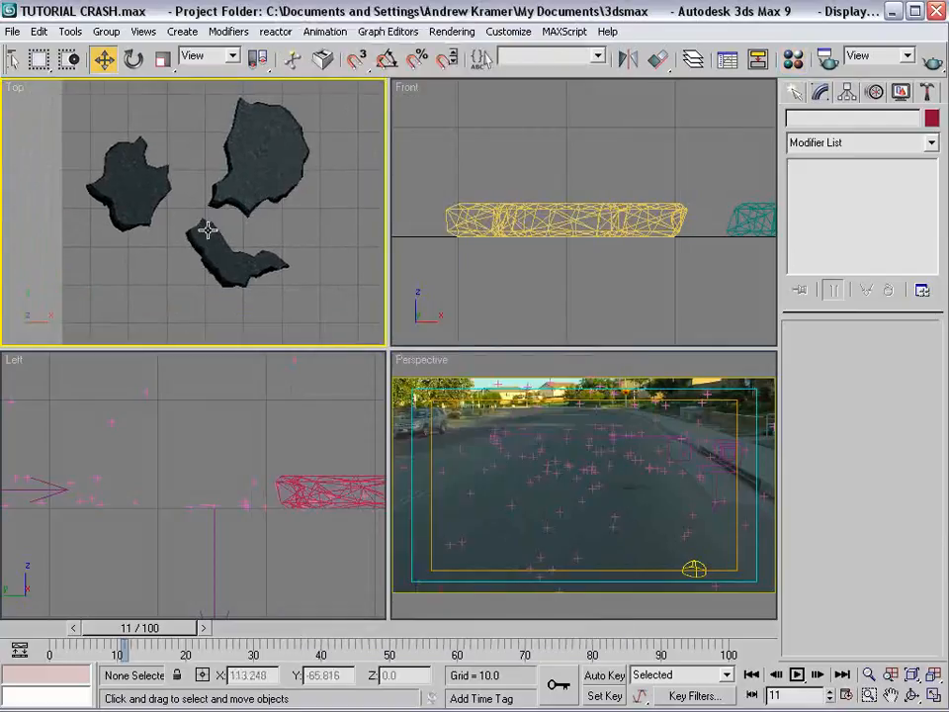
pyautogui.rightClick(330, 229)
pyautogui.click(347, 218)
# Create a standard sphere with a radius of about 2.6 below the chunks in the Top view and open its modifier settings
pyautogui.click(794, 93)
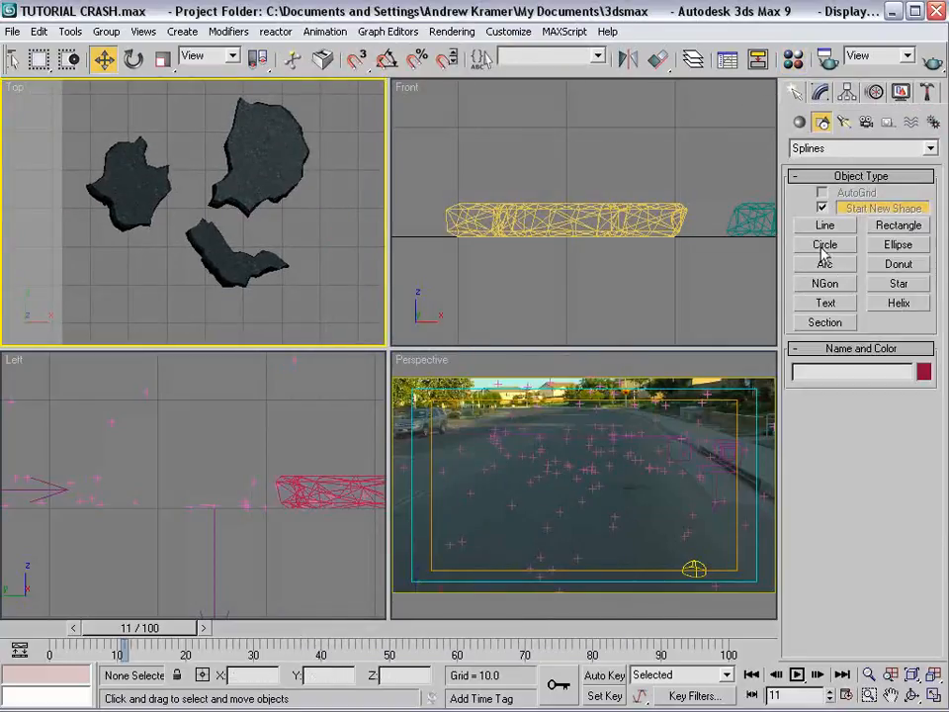
pyautogui.click(800, 120)
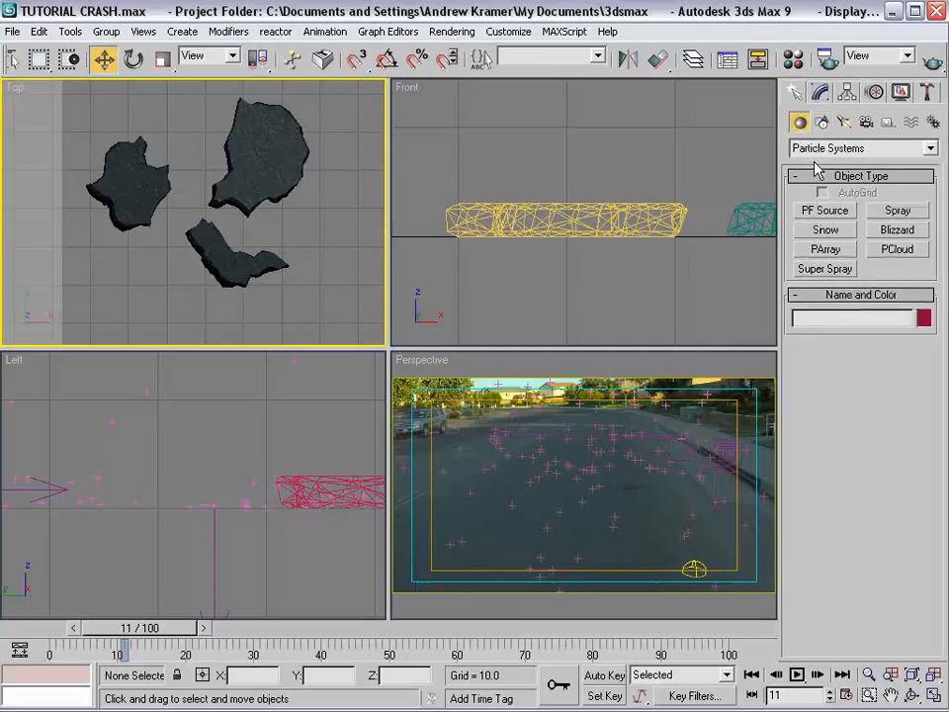
pyautogui.click(805, 148)
pyautogui.click(810, 168)
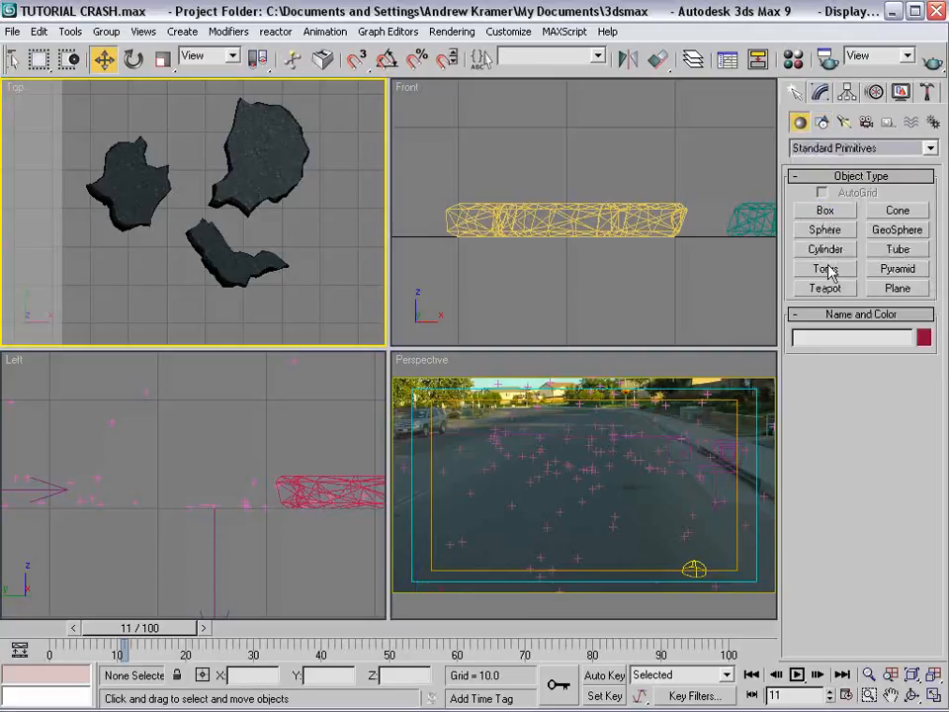
pyautogui.click(826, 229)
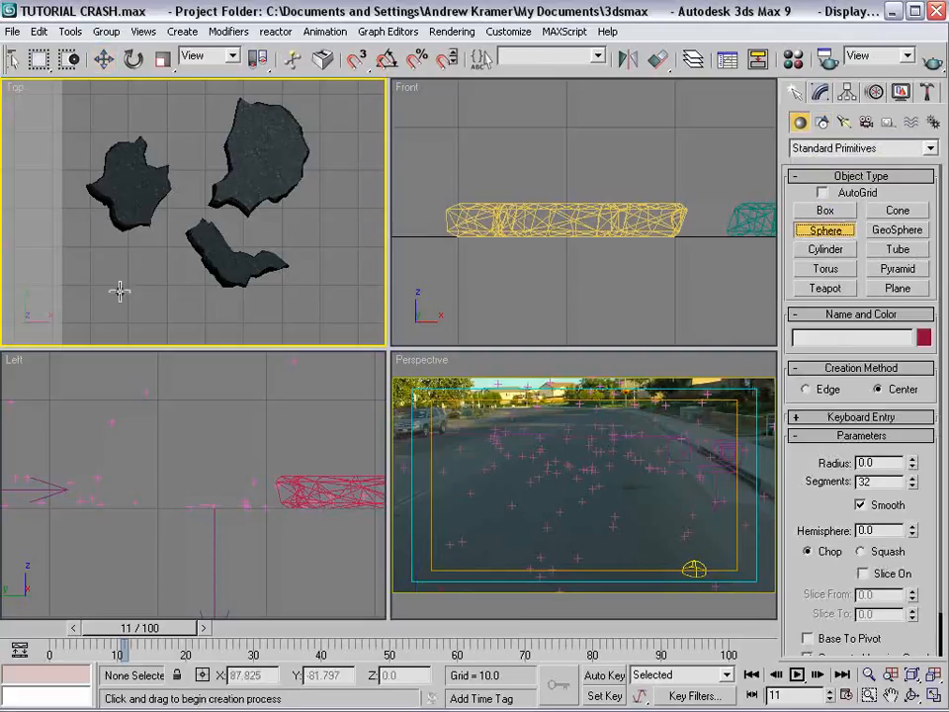
pyautogui.moveTo(119, 289); pyautogui.dragTo(128, 290)
pyautogui.click(820, 92)
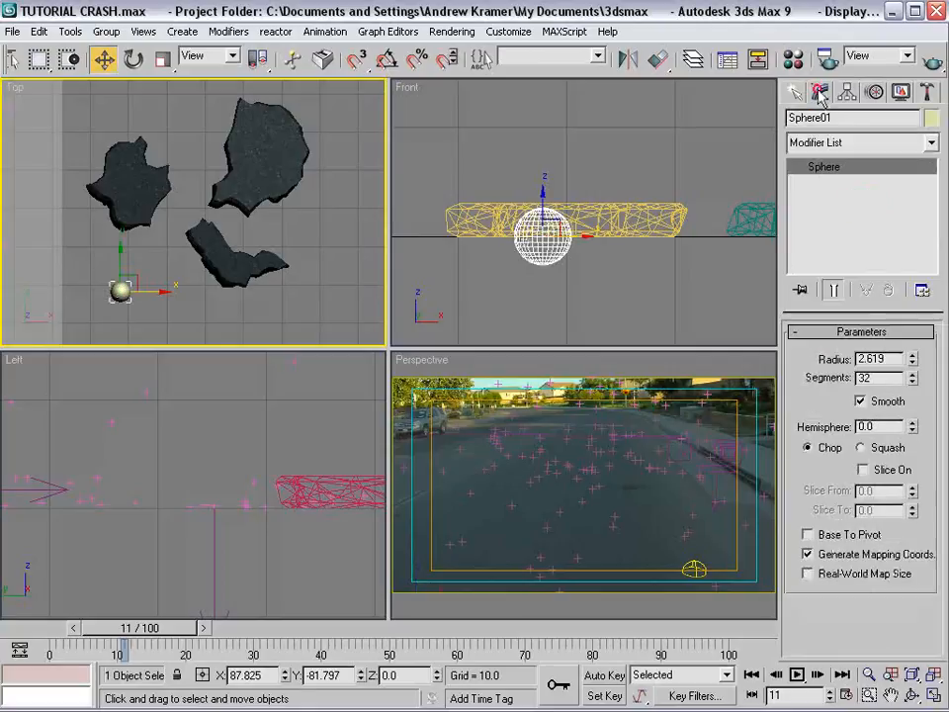
# Set the sphere's segments to 12 and add a Noise modifier to it
pyautogui.doubleClick(870, 377)
pyautogui.write('10')
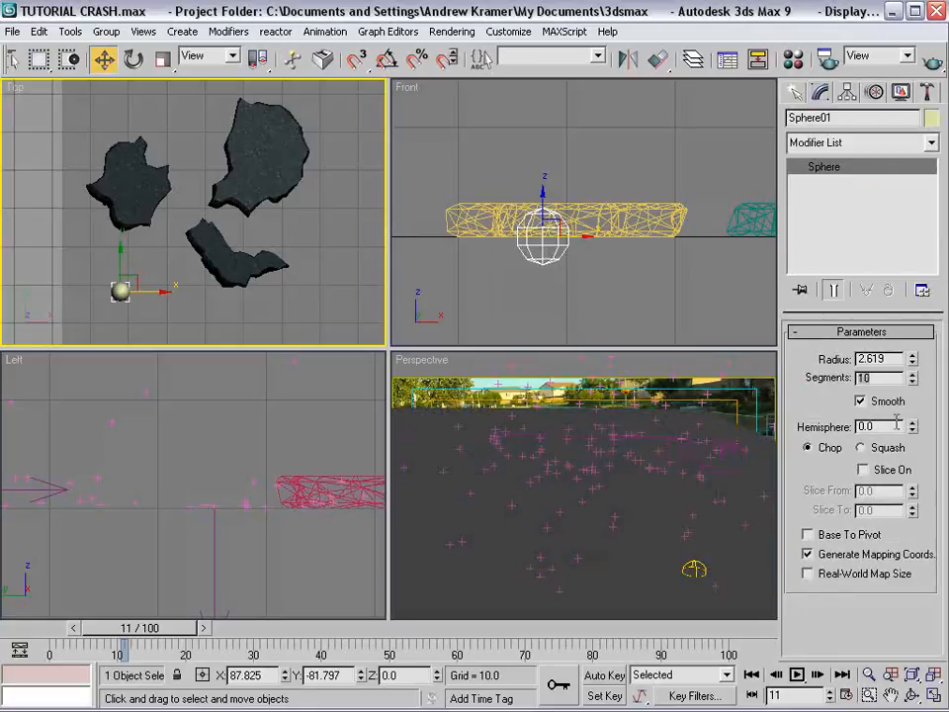
pyautogui.write('12')
pyautogui.press('Return')
pyautogui.click(854, 143)
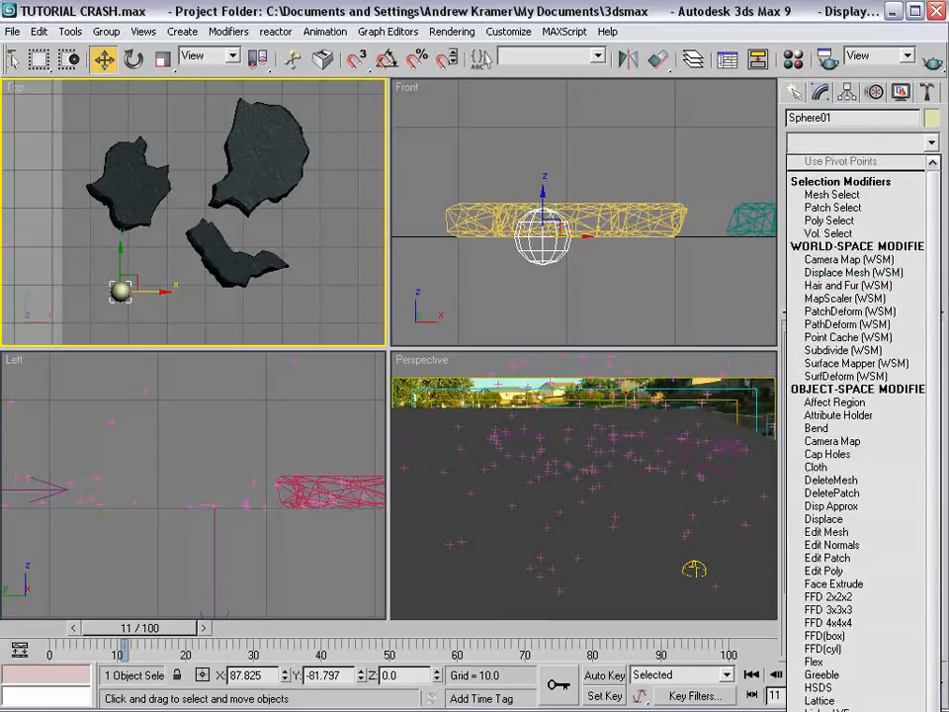
pyautogui.click(825, 710)
# Set the sphere's Noise scale to 25 and enable Fractal
pyautogui.moveTo(220, 225); pyautogui.dragTo(253, 137, button='middle')
pyautogui.scroll(5, 196, 207)
pyautogui.moveTo(238, 207); pyautogui.dragTo(264, 245, button='middle')
pyautogui.write('25')
pyautogui.press('Return')
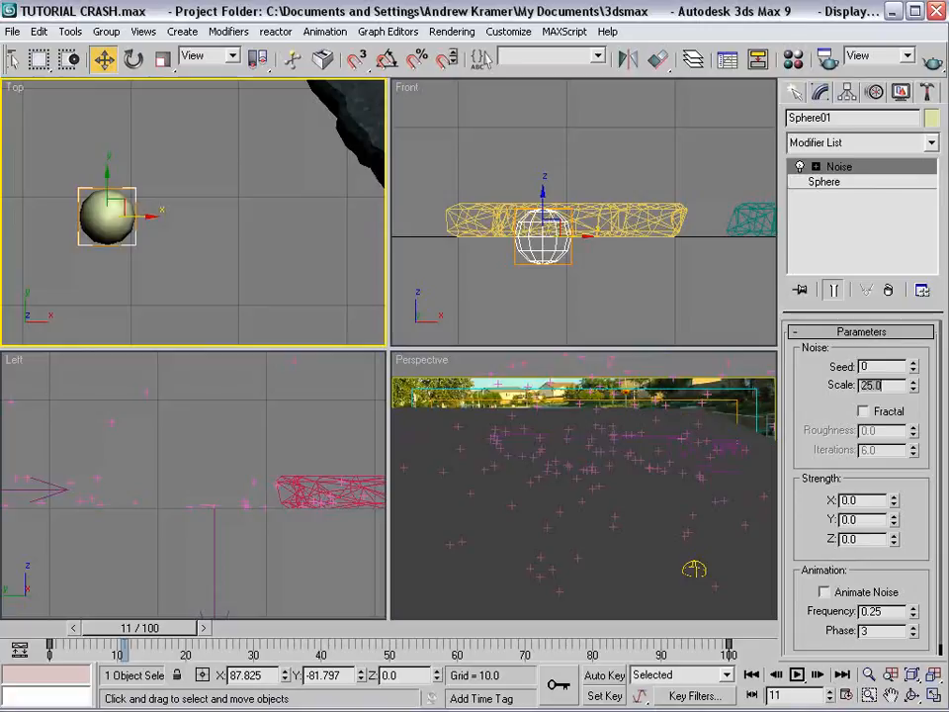
pyautogui.click(864, 411)
# Set the sphere's Noise strength to about 6.75 in X and 6 in both Y and Z
pyautogui.moveTo(894, 500); pyautogui.dragTo(893, 465)
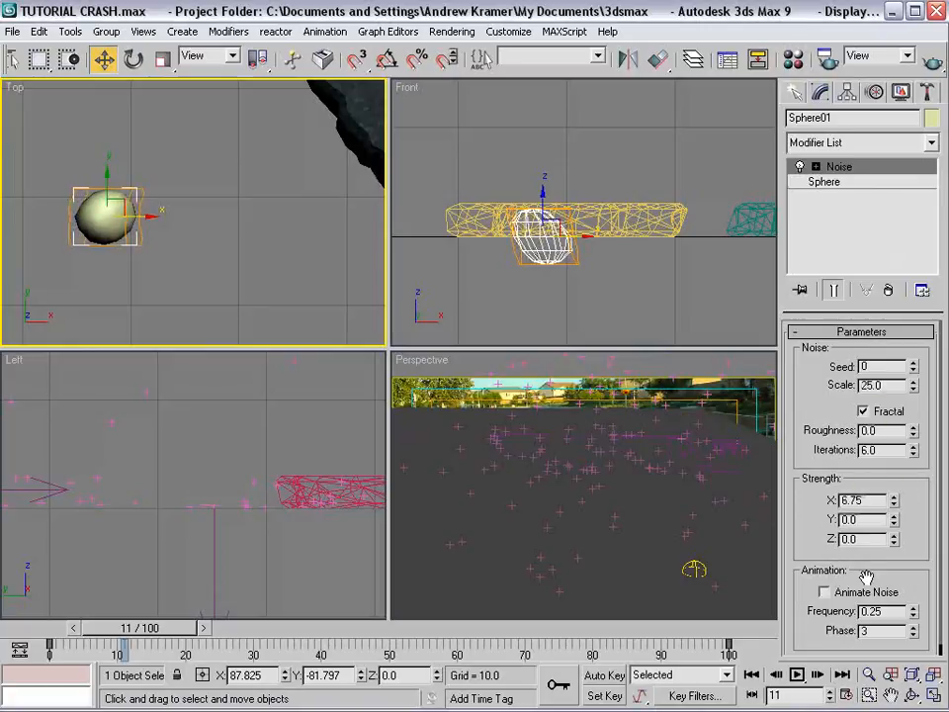
pyautogui.press('Tab')
pyautogui.write('6')
pyautogui.press('Tab')
pyautogui.write('6')
pyautogui.press('Return')
# Reduce the sphere's Noise scale to about 9.8 and raise its X strength to about 10.5 for a more irregular rock shape
pyautogui.moveTo(913, 383); pyautogui.dragTo(900, 430)
pyautogui.scroll(-1, 897, 431)
pyautogui.click(171, 234)
pyautogui.moveTo(75, 237); pyautogui.dragTo(187, 256, button='middle')
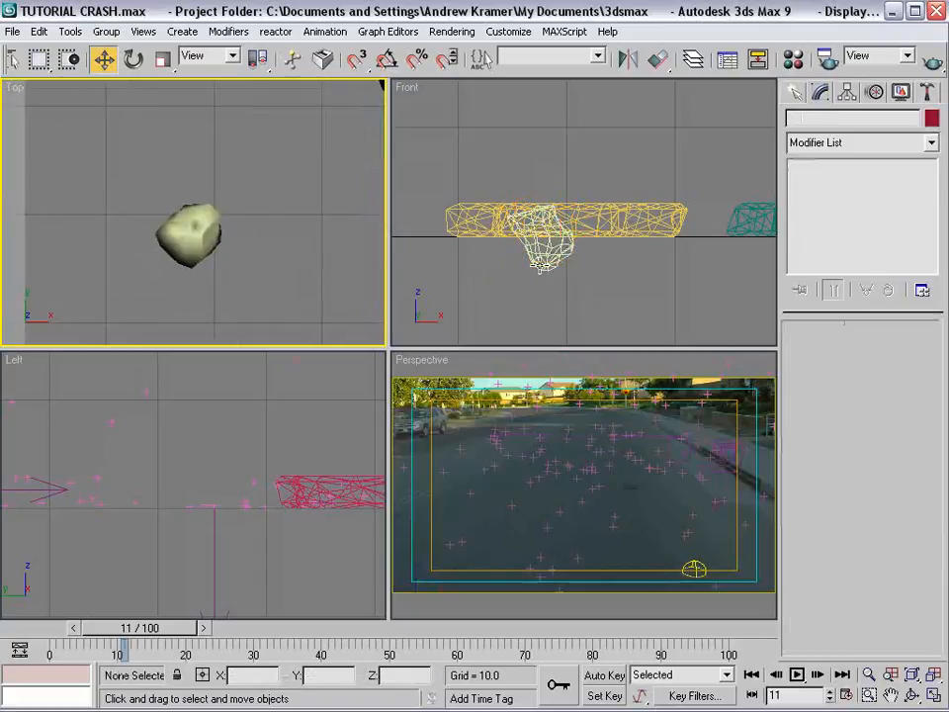
pyautogui.click(554, 252)
pyautogui.moveTo(898, 504)
pyautogui.mouseDown()
pyautogui.moveTo(897, 489)
pyautogui.moveTo(897, 498)
pyautogui.mouseUp()
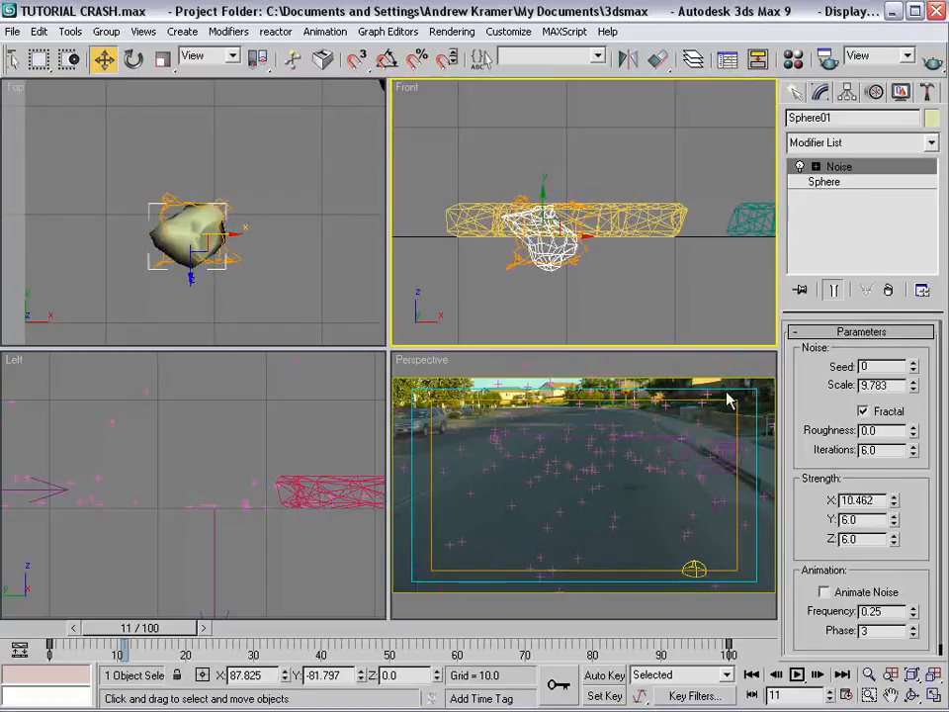
# Duplicate the noise-deformed sphere rock and place the copy beside the original in the Top view
pyautogui.click(277, 288)
pyautogui.moveTo(247, 260); pyautogui.dragTo(198, 255, button='middle')
pyautogui.click(148, 222)
pyautogui.keyDown('shift'); pyautogui.moveTo(148, 223); pyautogui.dragTo(262, 225); pyautogui.keyUp('shift')
pyautogui.press('Return')
# Scale the copied rock non-uniformly in the Top view into a tall, narrow shape
pyautogui.rightClick(253, 214)
pyautogui.click(275, 257)
pyautogui.moveTo(232, 168); pyautogui.dragTo(226, 108)
pyautogui.moveTo(278, 218); pyautogui.dragTo(211, 232)
pyautogui.press('w')
pyautogui.click(311, 240)
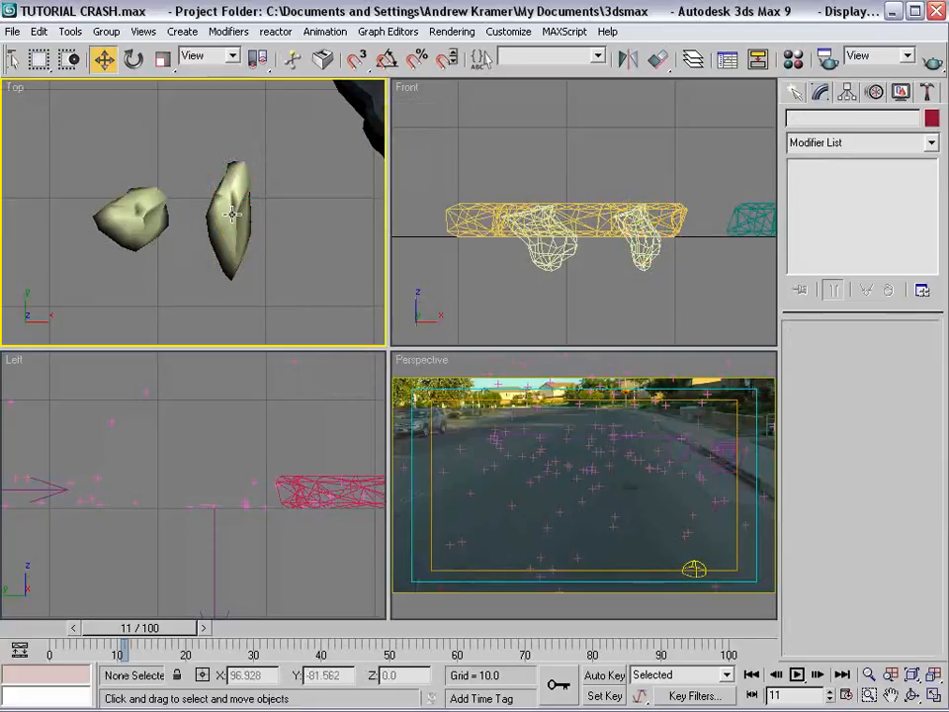
# Lower the Noise modifier's Scale on the narrow rock to vary its surface, and deselect it
pyautogui.click(249, 220)
pyautogui.moveTo(914, 388); pyautogui.dragTo(914, 435)
pyautogui.click(310, 259)
pyautogui.rightClick(310, 260)
pyautogui.click(351, 275)
# Load a dark rock texture from the file browser as the diffuse map of the empty third material sample
pyautogui.press('m')
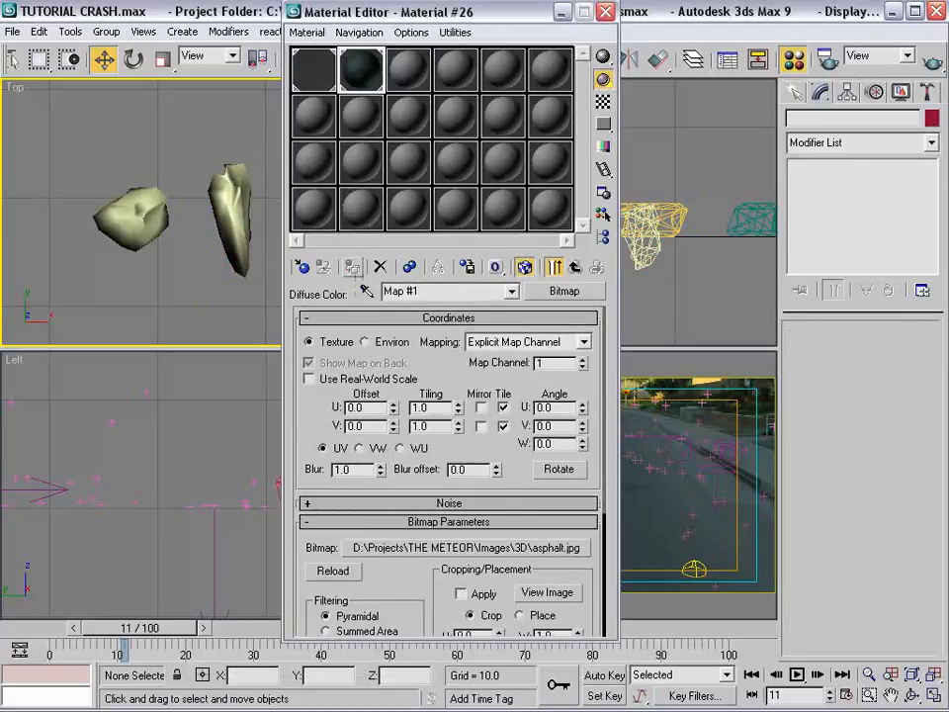
pyautogui.hotkey('alt', 'Tab')
pyautogui.moveTo(588, 388); pyautogui.dragTo(411, 70)
pyautogui.click(427, 79)
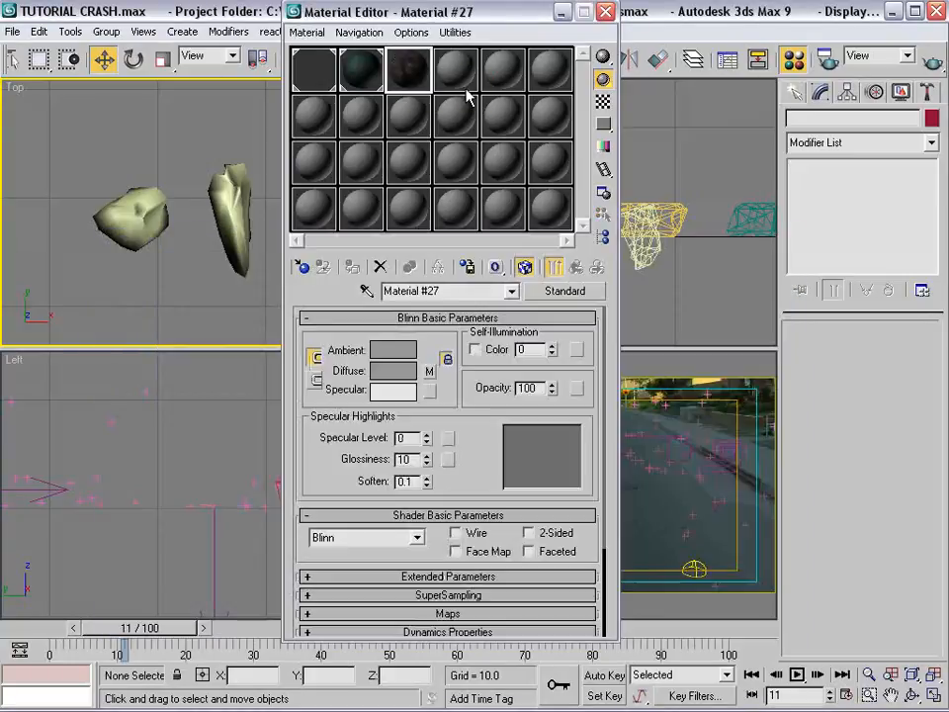
# Assign the dark rock material to both small rocks and save the scene
pyautogui.moveTo(422, 69); pyautogui.dragTo(222, 208)
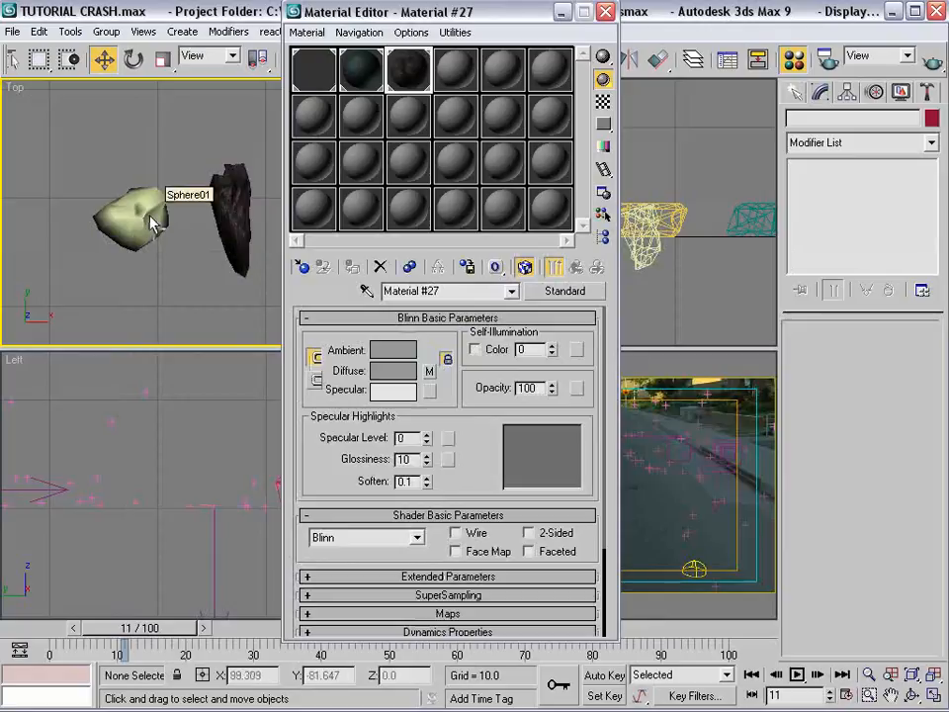
pyautogui.moveTo(158, 219); pyautogui.dragTo(153, 218)
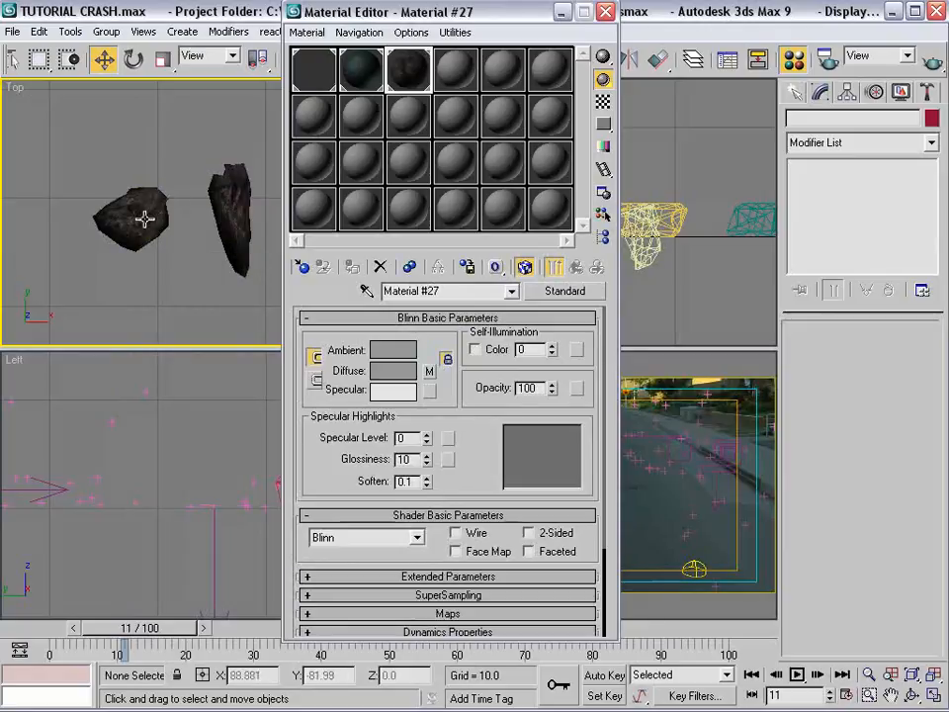
pyautogui.click(560, 12)
pyautogui.click(493, 284)
pyautogui.hotkey('ctrl', 's')
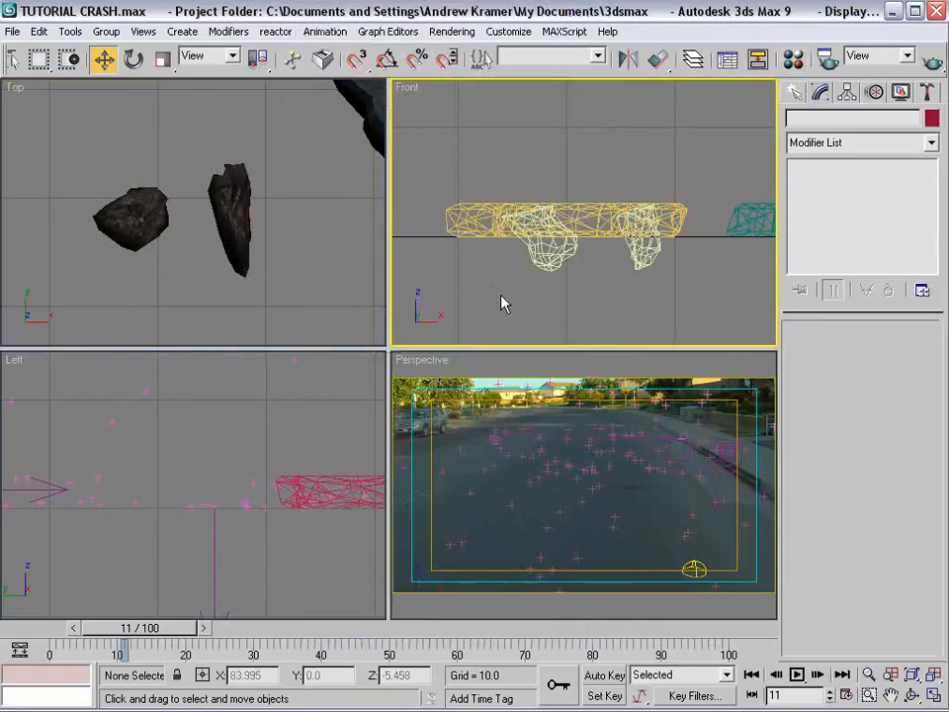
# Open Particle View, and group the three large asphalt pieces under the name Street
pyautogui.press('6')
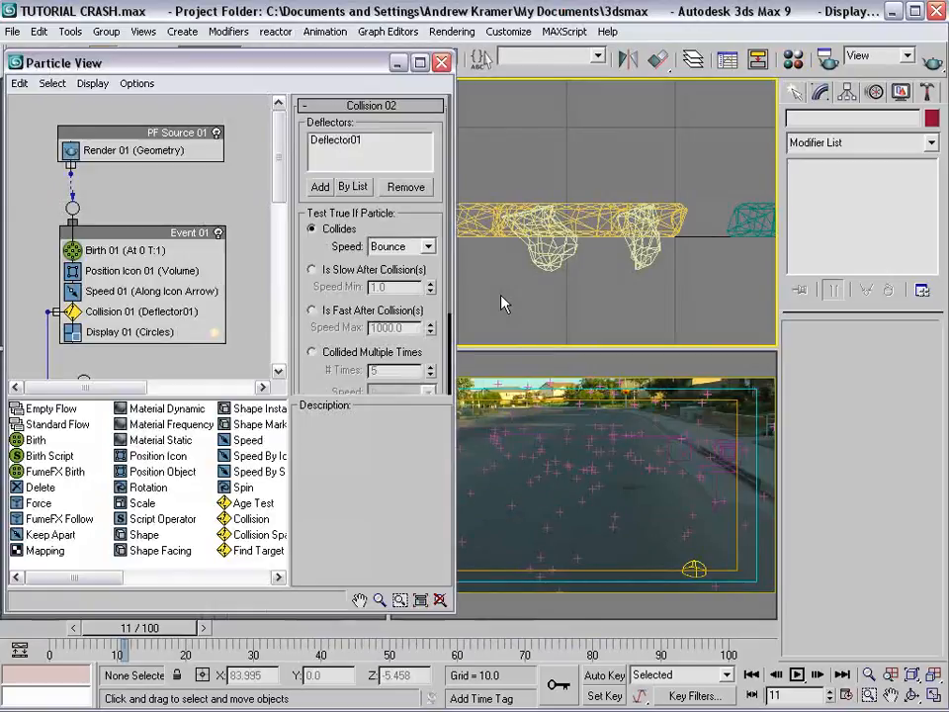
pyautogui.moveTo(198, 50); pyautogui.dragTo(531, 115)
pyautogui.scroll(-2, 182, 195)
pyautogui.moveTo(247, 130); pyautogui.dragTo(205, 237, button='middle')
pyautogui.scroll(-1, 204, 237)
pyautogui.moveTo(115, 119); pyautogui.dragTo(259, 259)
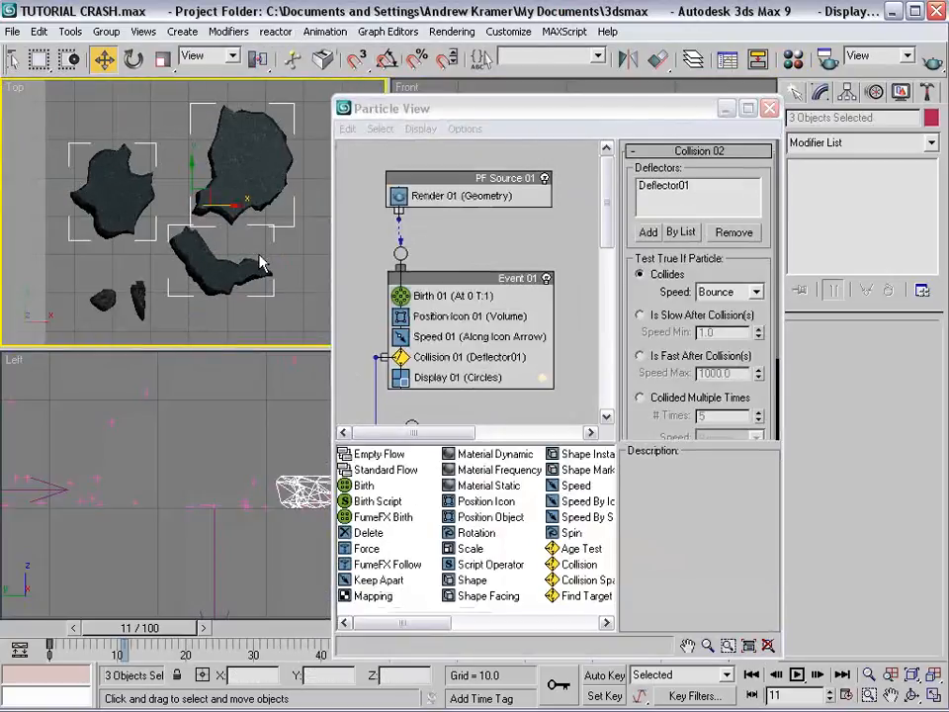
pyautogui.click(105, 31)
pyautogui.click(97, 50)
pyautogui.moveTo(461, 297); pyautogui.dragTo(356, 298)
pyautogui.write('Street')
pyautogui.click(382, 395)
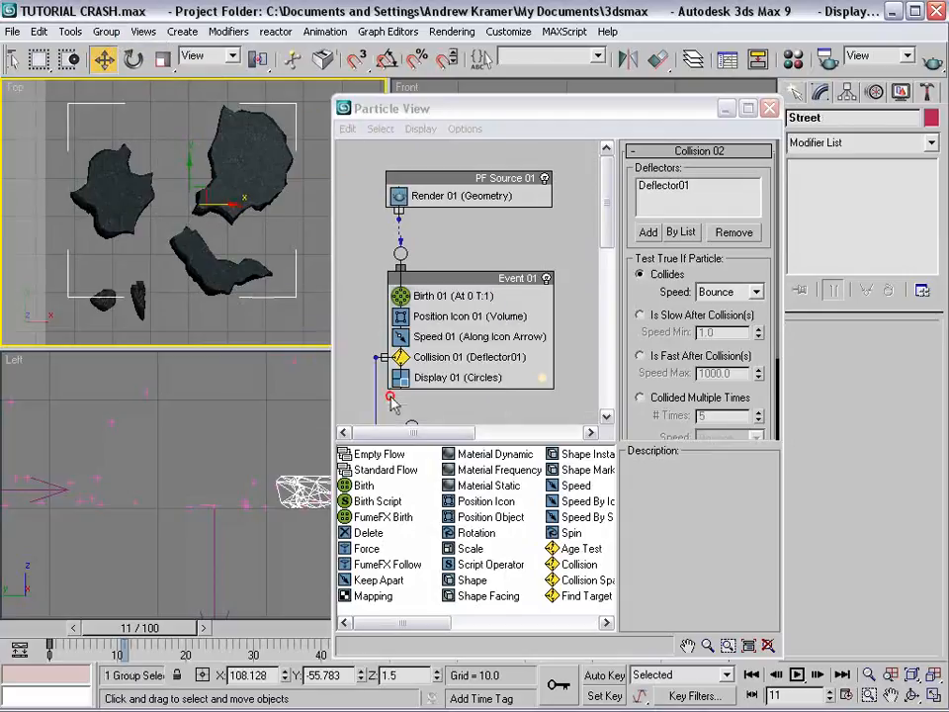
# Group the two small rocks under the name Dirt
pyautogui.moveTo(79, 272); pyautogui.dragTo(158, 331)
pyautogui.click(107, 31)
pyautogui.click(79, 49)
pyautogui.write('Di')
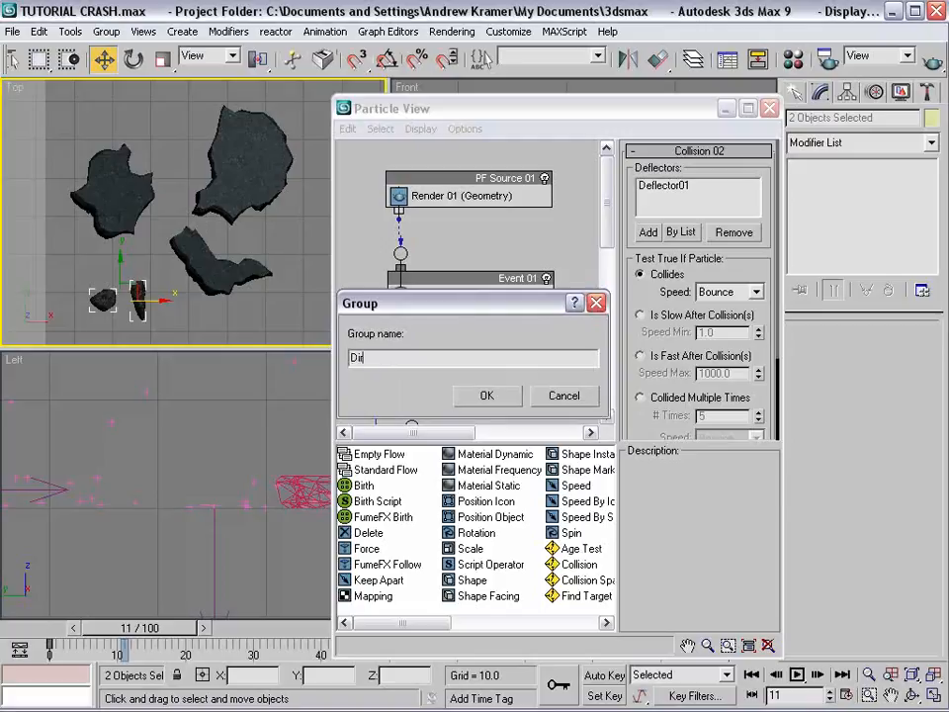
pyautogui.write('rt')
pyautogui.press('Return')
# Add a Shape Instance operator to Event 03 above Collision 02, using the Street group as its geometry object
pyautogui.moveTo(221, 256); pyautogui.dragTo(239, 218, button='middle')
pyautogui.moveTo(436, 364); pyautogui.dragTo(454, 233, button='middle')
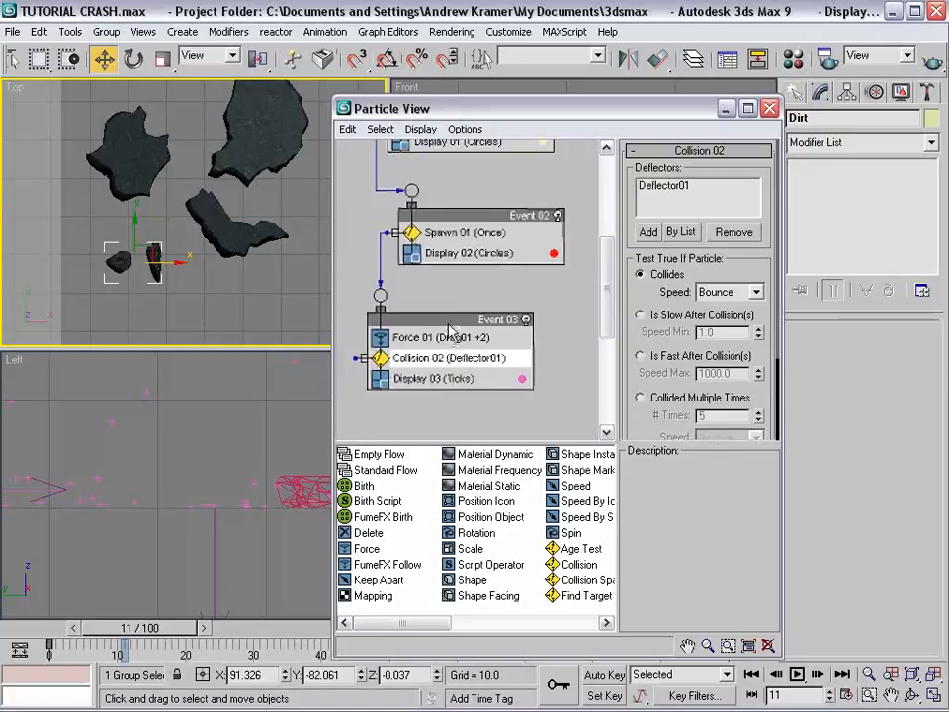
pyautogui.moveTo(456, 290); pyautogui.dragTo(456, 298, button='middle')
pyautogui.moveTo(436, 333); pyautogui.dragTo(436, 330)
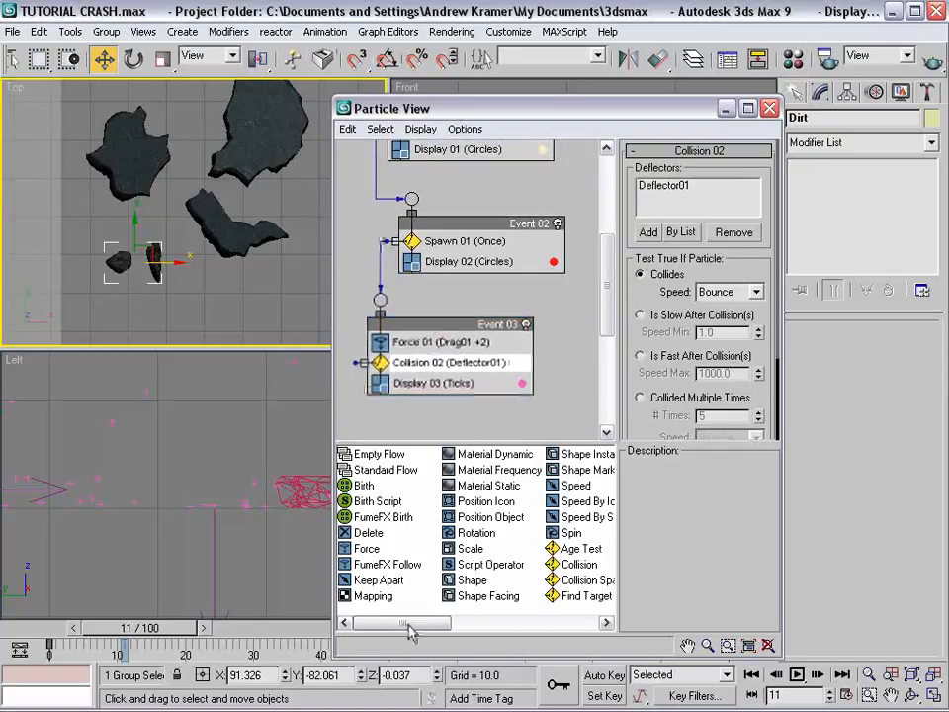
pyautogui.moveTo(485, 596); pyautogui.dragTo(465, 623)
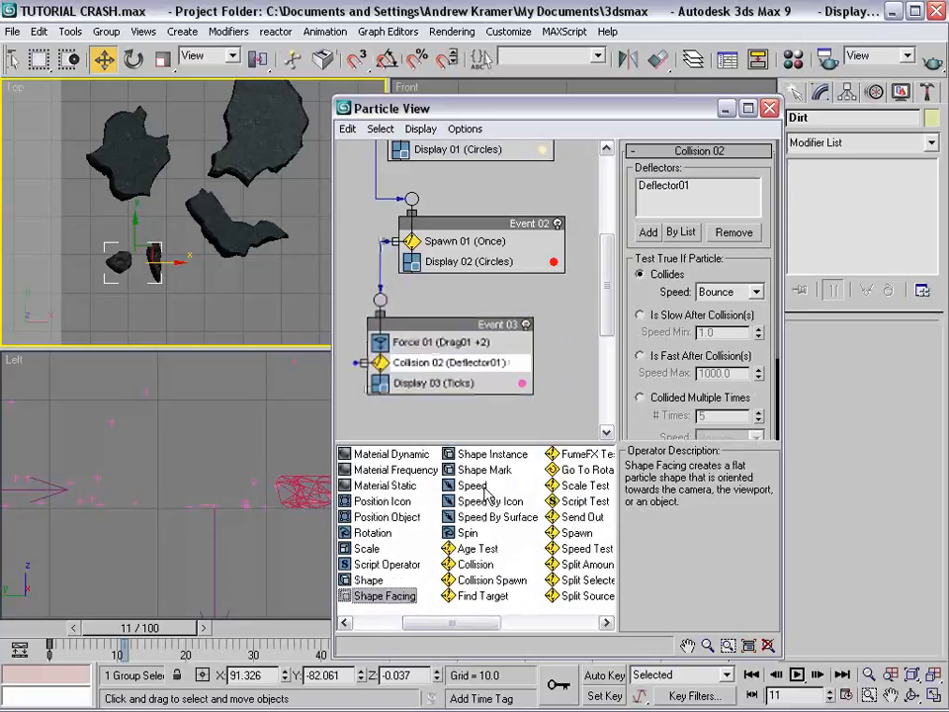
pyautogui.moveTo(490, 453); pyautogui.dragTo(415, 368)
pyautogui.click(692, 187)
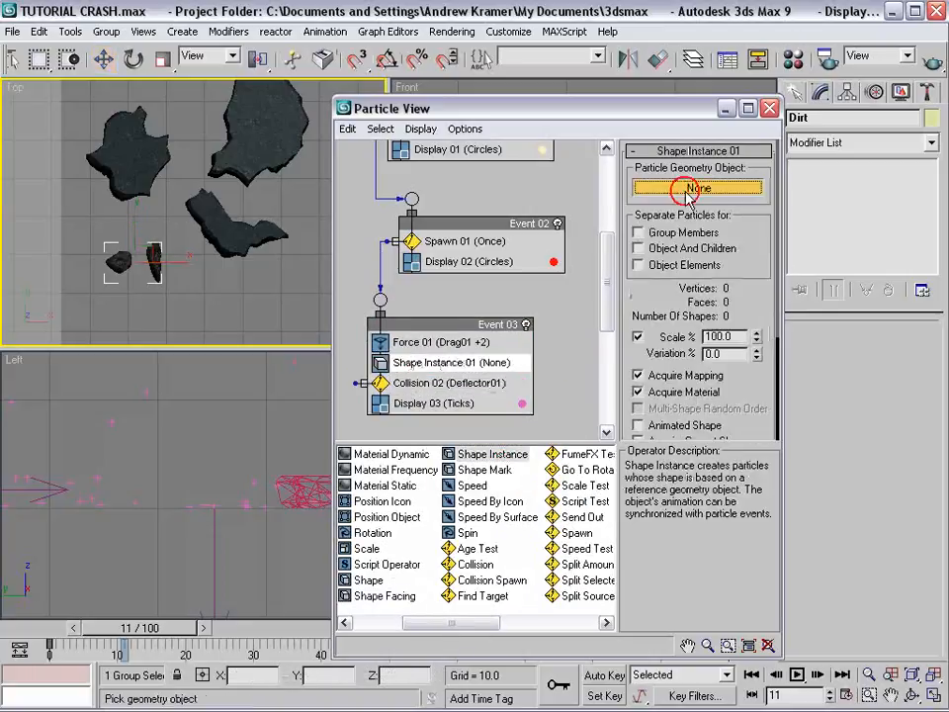
pyautogui.click(239, 125)
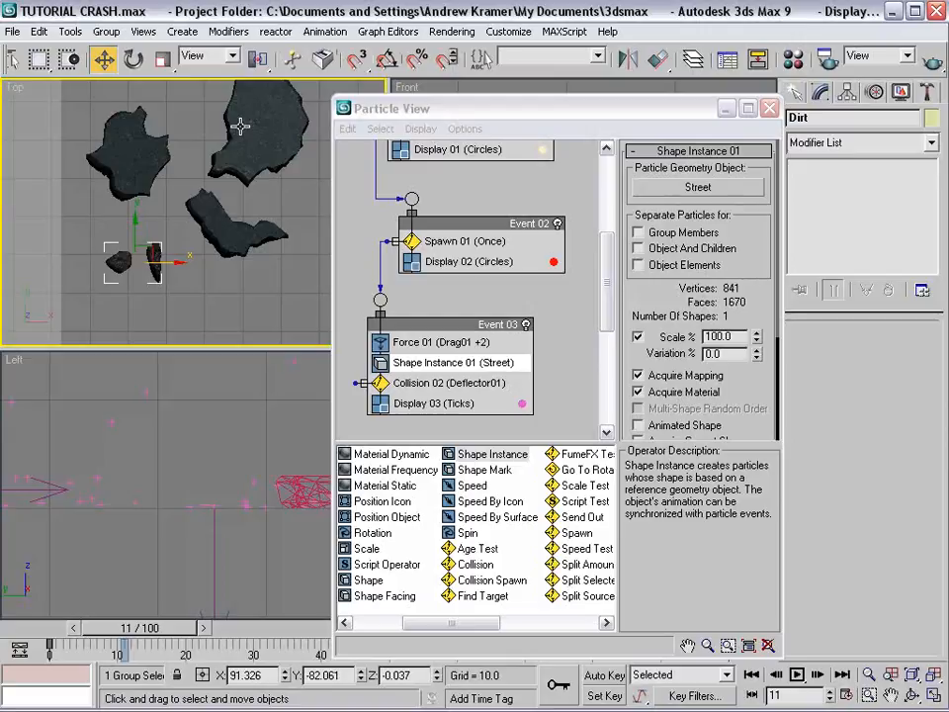
# Make the Street shape instance use separate particles for Group Members
pyautogui.moveTo(433, 108); pyautogui.dragTo(40, 85)
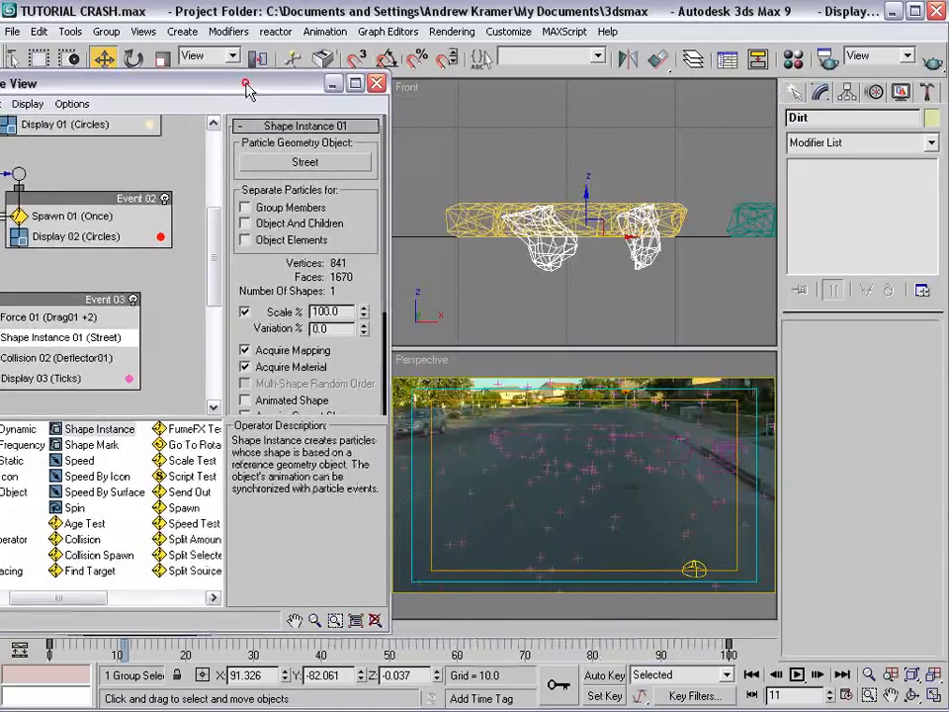
pyautogui.moveTo(248, 86); pyautogui.dragTo(359, 289)
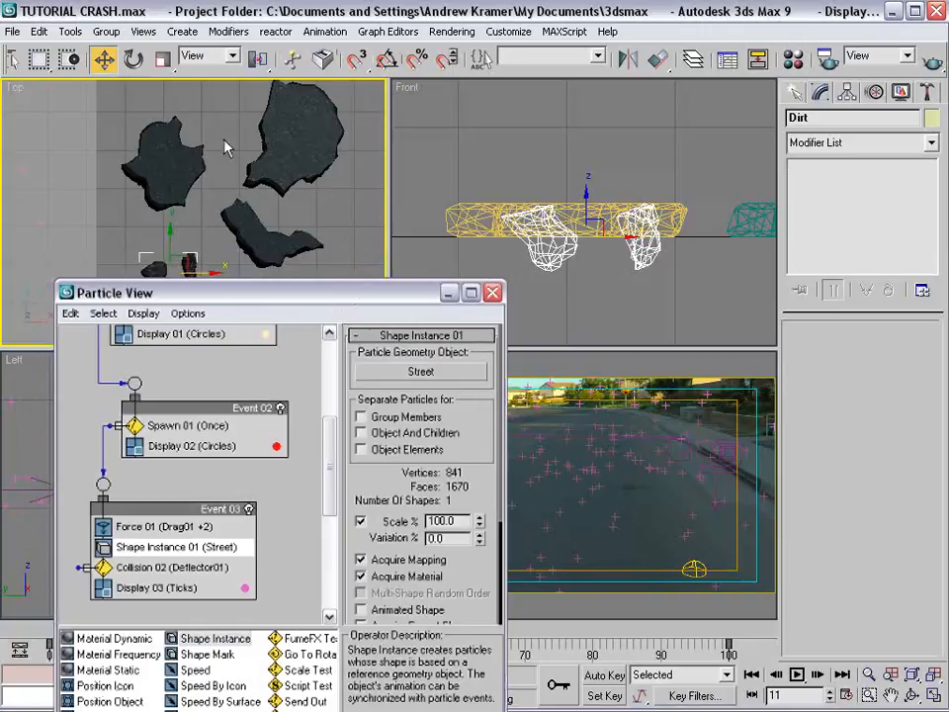
pyautogui.click(362, 418)
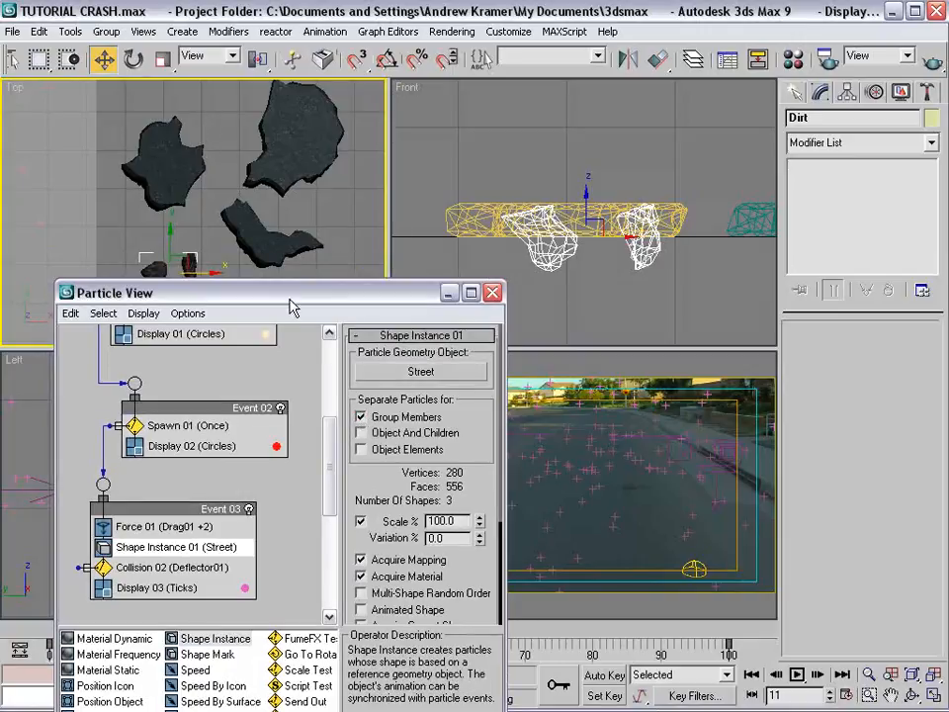
pyautogui.moveTo(285, 300); pyautogui.dragTo(282, 90)
# Set the Display 03 type to Geometry and preview the street chunks around frame 9
pyautogui.scroll(-1, 296, 247)
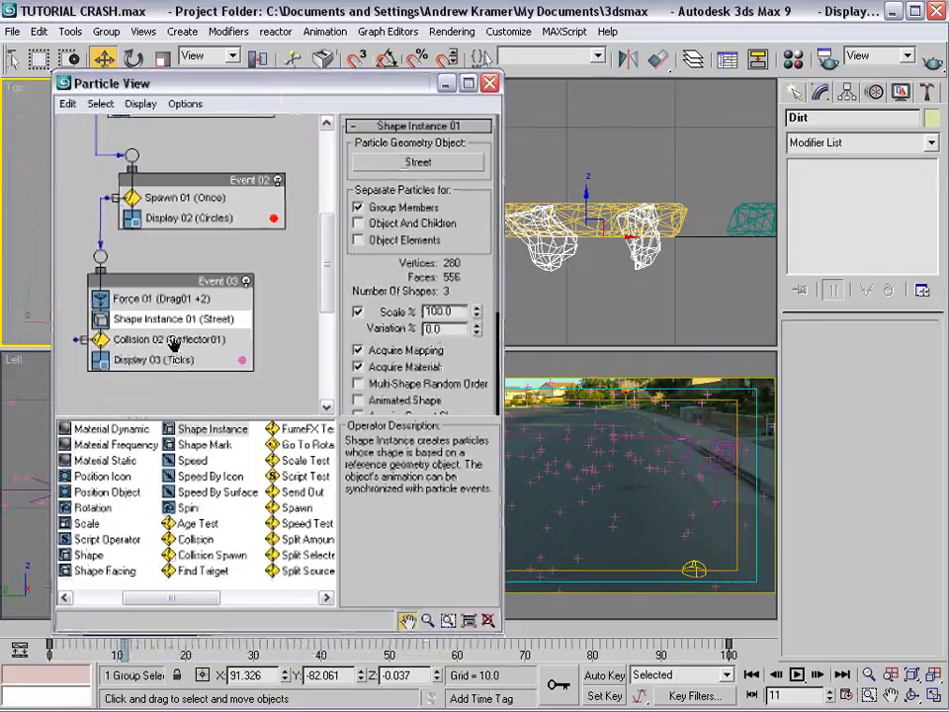
pyautogui.click(111, 361)
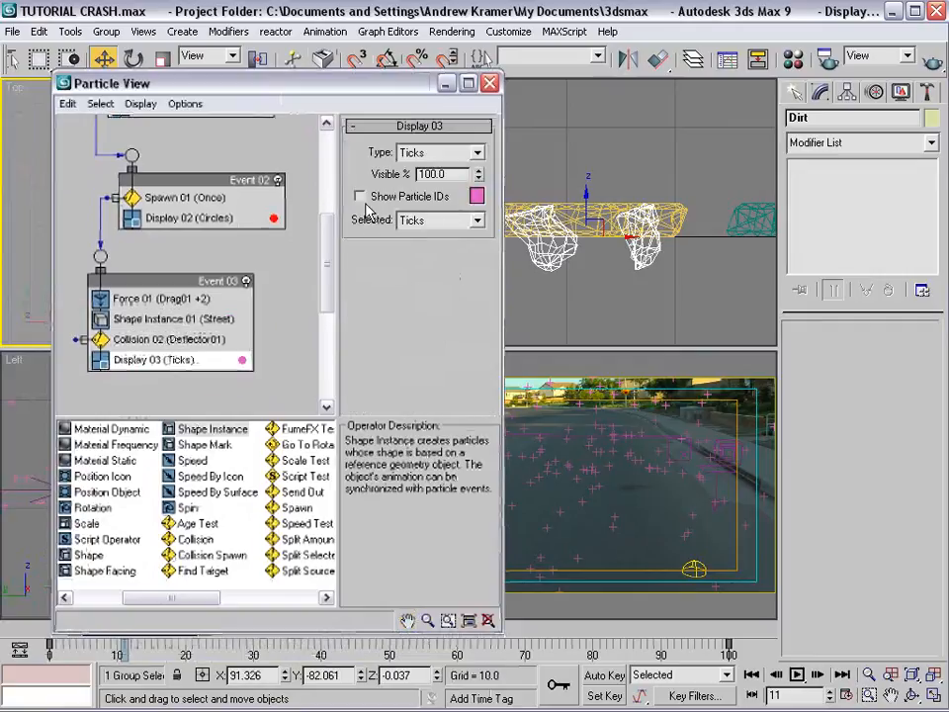
pyautogui.click(426, 154)
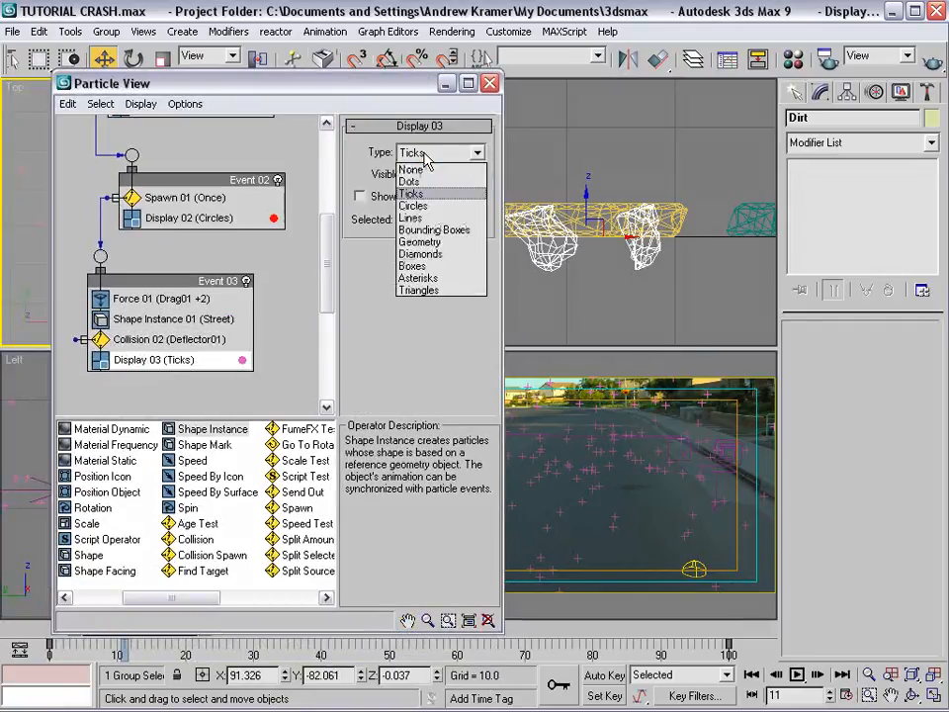
pyautogui.click(439, 242)
pyautogui.click(445, 84)
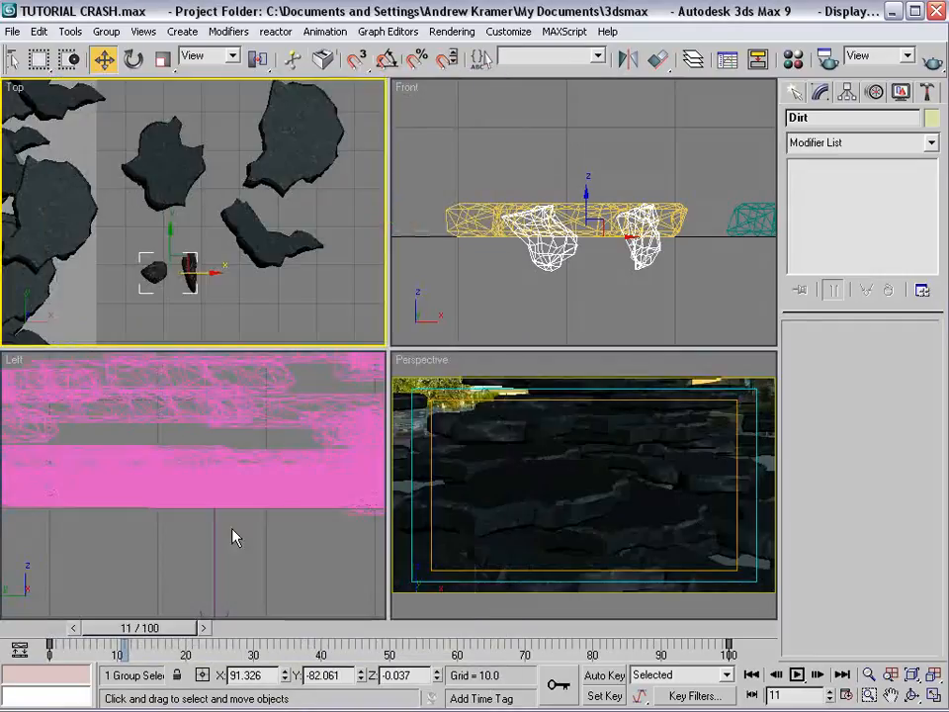
pyautogui.moveTo(144, 629)
pyautogui.mouseDown()
pyautogui.moveTo(111, 629)
pyautogui.moveTo(244, 631)
pyautogui.moveTo(133, 643)
pyautogui.mouseUp()
pyautogui.press('w')
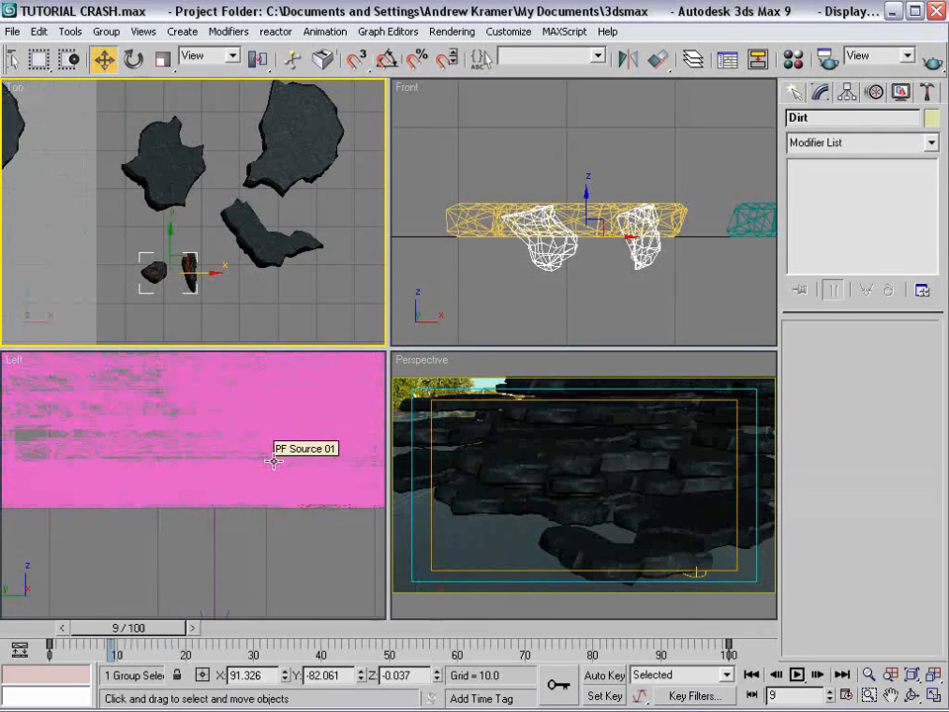
# Set the offspring number of Spawn 01 in Event 02 to 50
pyautogui.press('6')
pyautogui.click(197, 199)
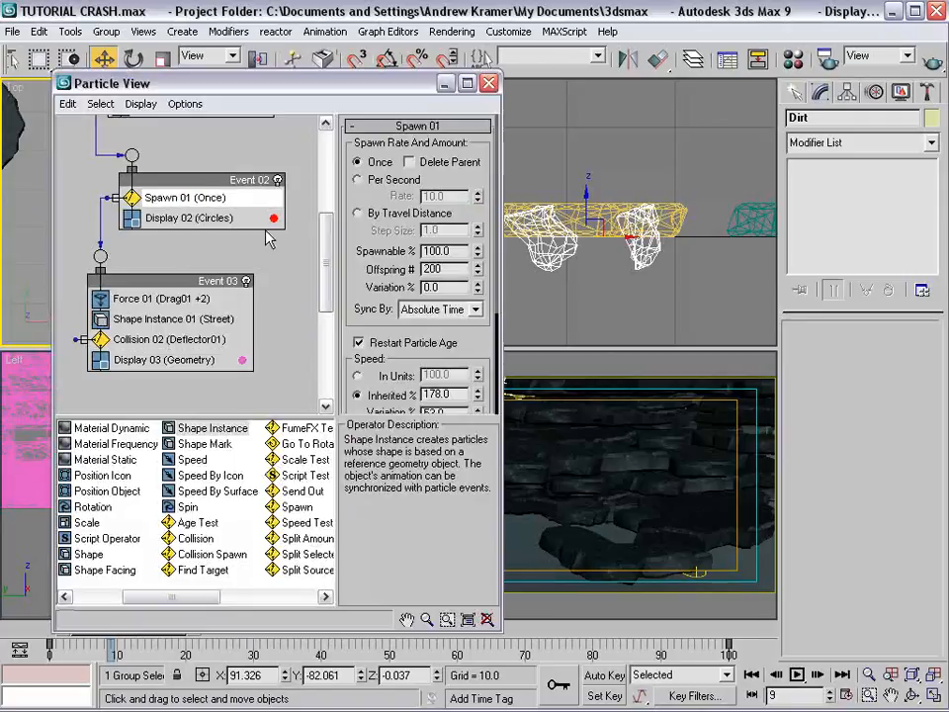
pyautogui.write('50')
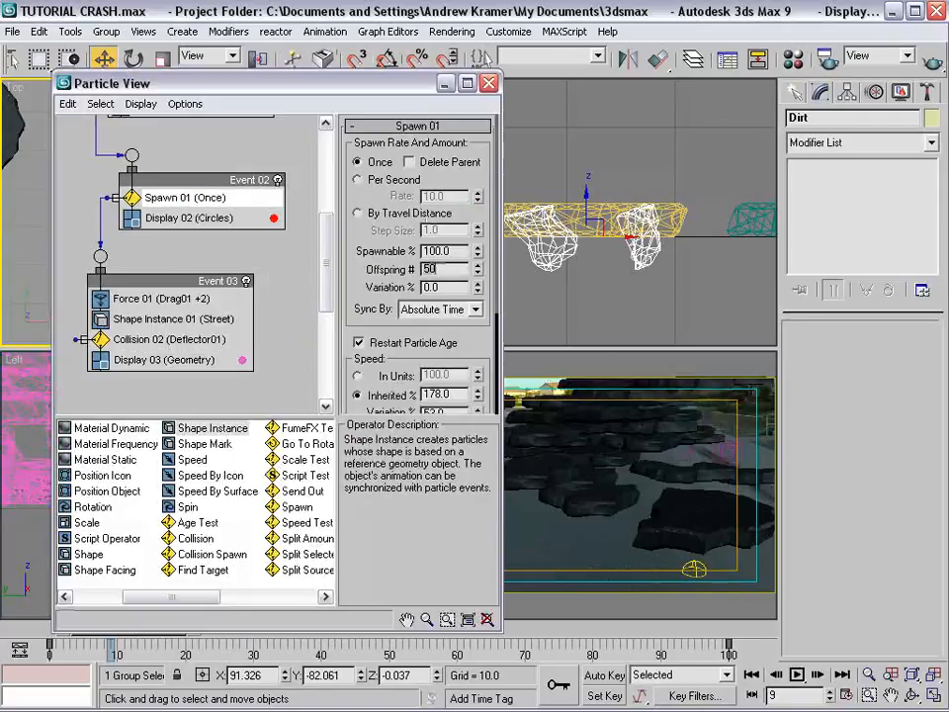
# Set the Street shape instance's scale to 75% with 43% variation, and preview the chunks at frame 12
pyautogui.click(134, 318)
pyautogui.moveTo(474, 313); pyautogui.dragTo(477, 270)
pyautogui.moveTo(476, 308)
pyautogui.mouseDown()
pyautogui.moveTo(476, 296)
pyautogui.moveTo(477, 315)
pyautogui.mouseUp()
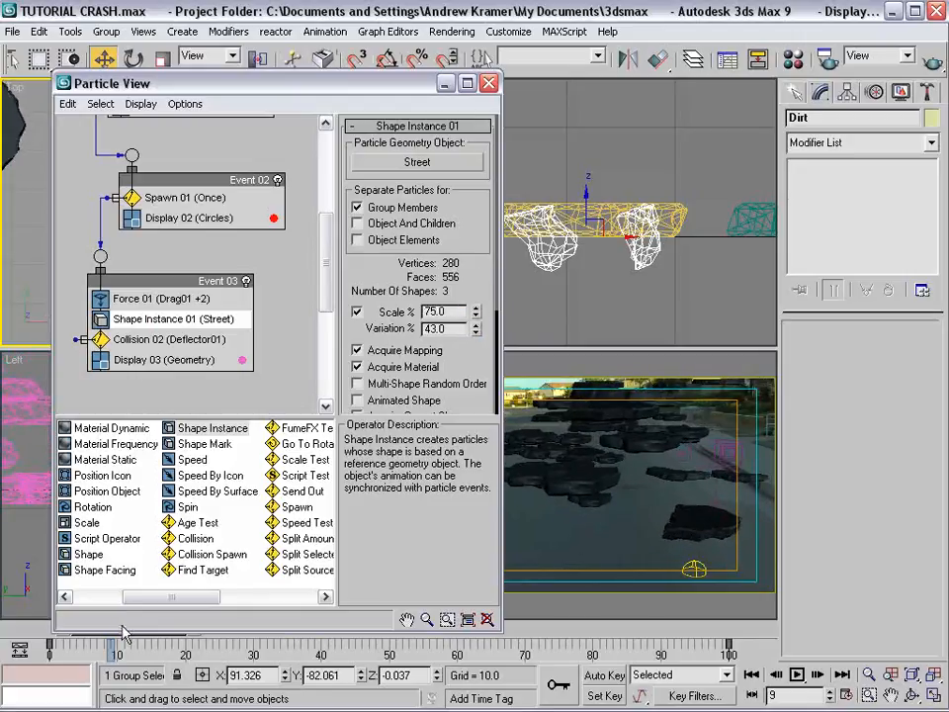
pyautogui.moveTo(118, 633)
pyautogui.mouseDown()
pyautogui.moveTo(119, 614)
pyautogui.moveTo(153, 644)
pyautogui.moveTo(131, 645)
pyautogui.mouseUp()
pyautogui.press('w')
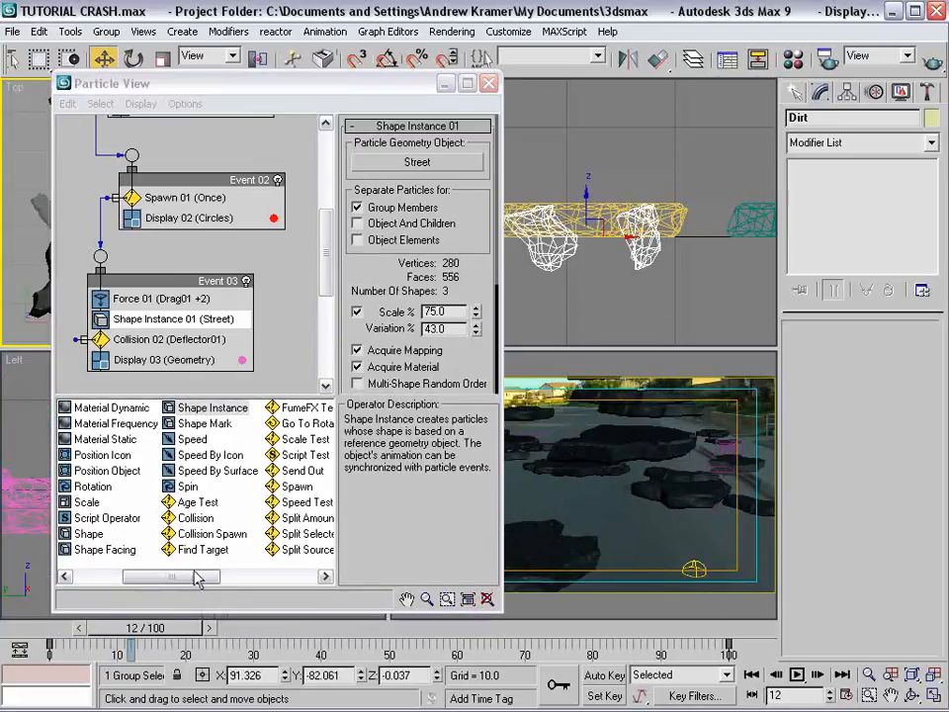
# Add Spin and Rotation operators to Event 03 above the shape instance, with a spin rate of 500
pyautogui.moveTo(187, 490); pyautogui.dragTo(119, 314)
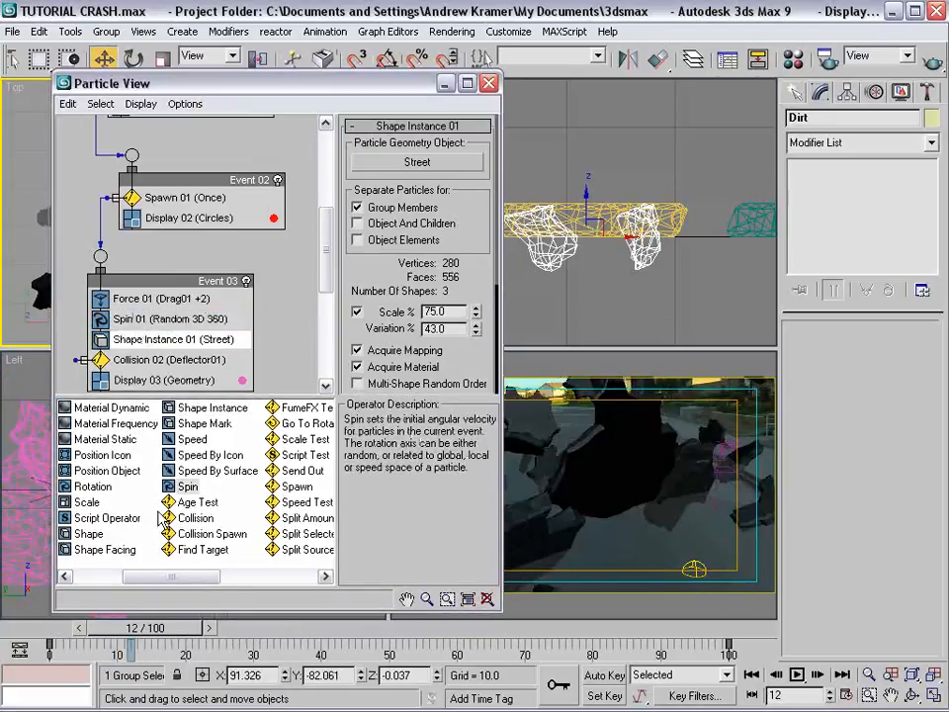
pyautogui.moveTo(92, 488); pyautogui.dragTo(136, 341)
pyautogui.click(149, 319)
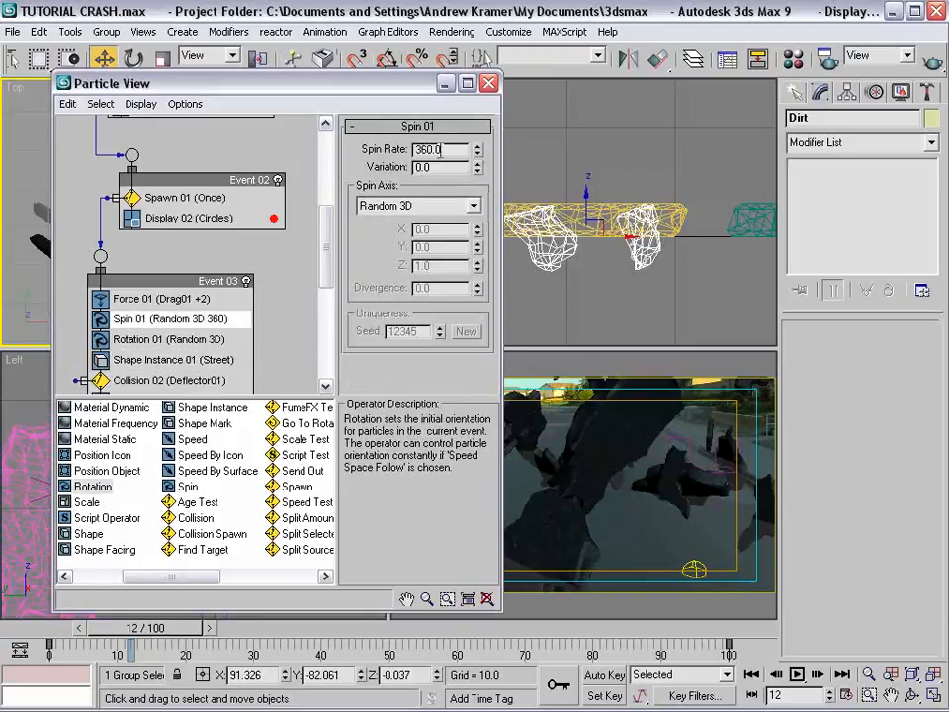
pyautogui.write('500')
pyautogui.press('Return')
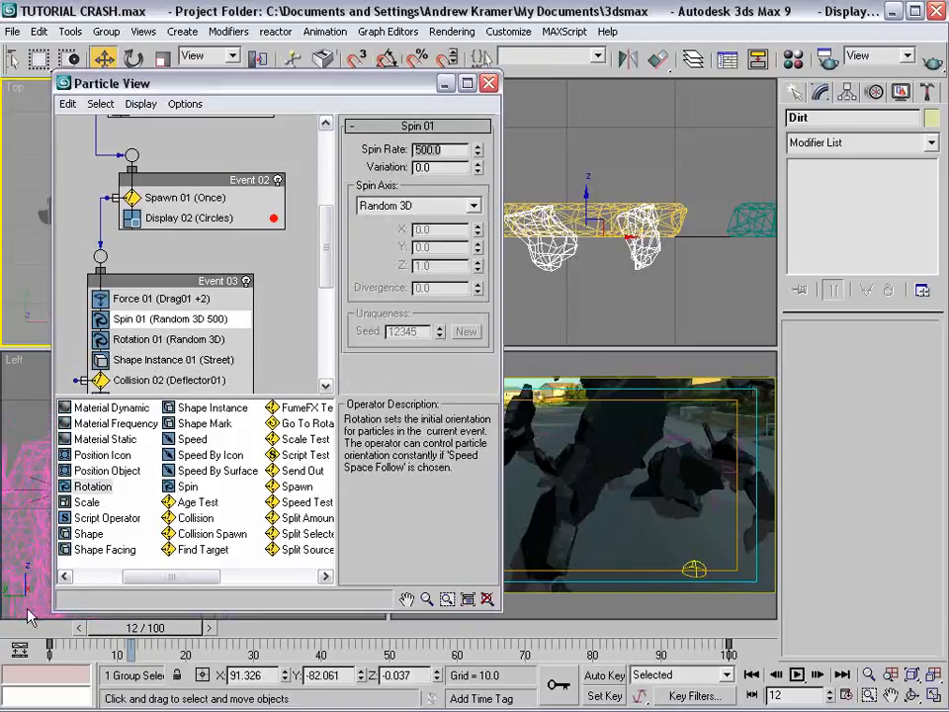
# Set the spin axis to Speed Space Follow with X 0.7 and Y -0.49, raise the spin rate to 590, and preview the motion
pyautogui.moveTo(127, 630); pyautogui.dragTo(128, 621)
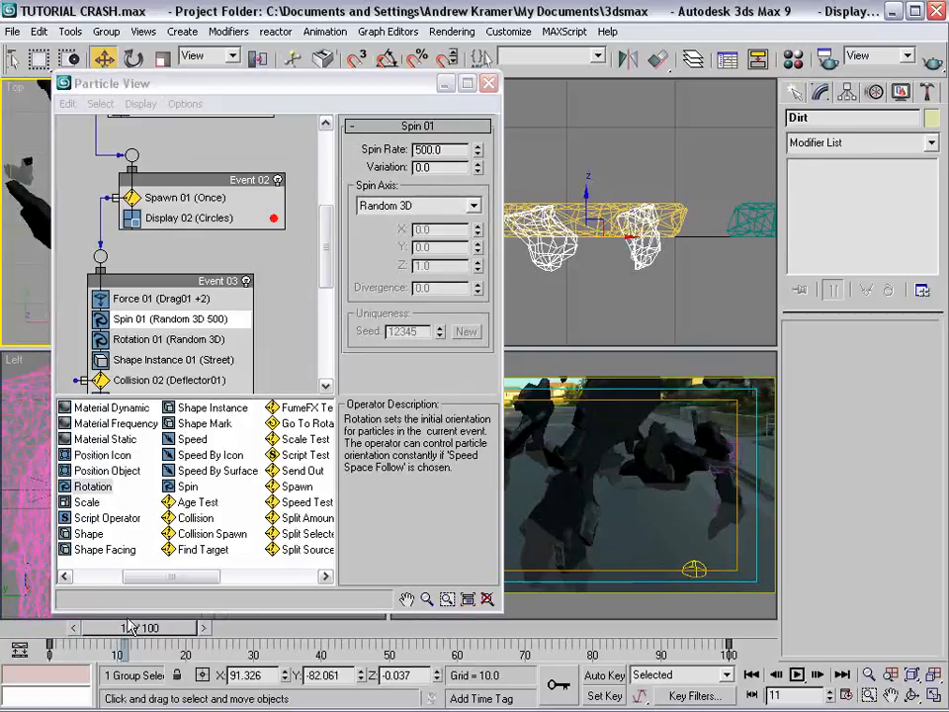
pyautogui.click(416, 204)
pyautogui.click(405, 270)
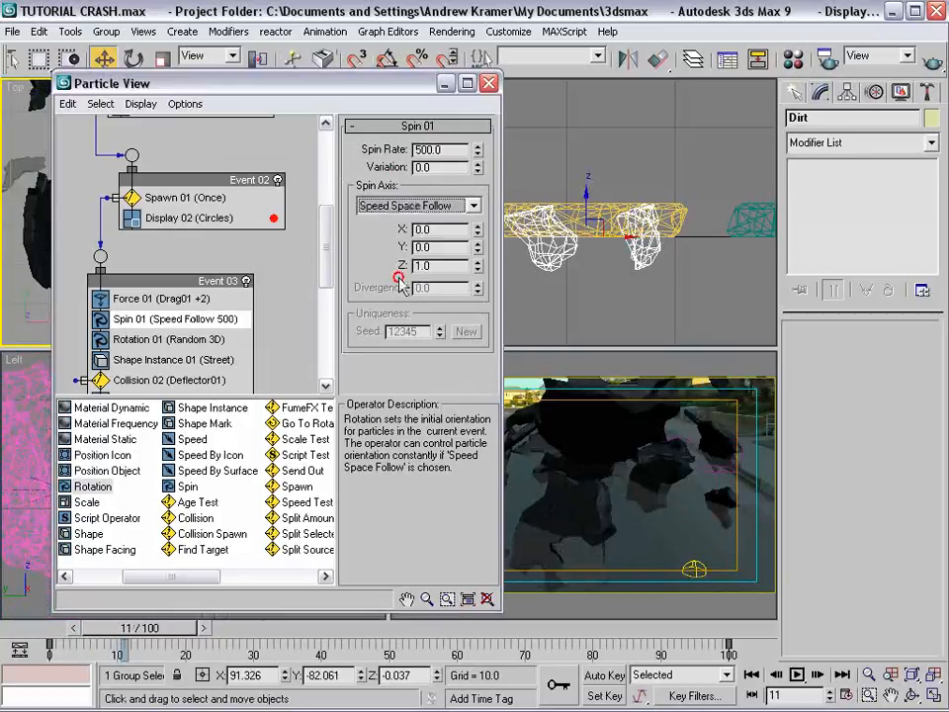
pyautogui.click(138, 628)
pyautogui.moveTo(153, 629); pyautogui.dragTo(178, 607)
pyautogui.moveTo(475, 231); pyautogui.dragTo(478, 193)
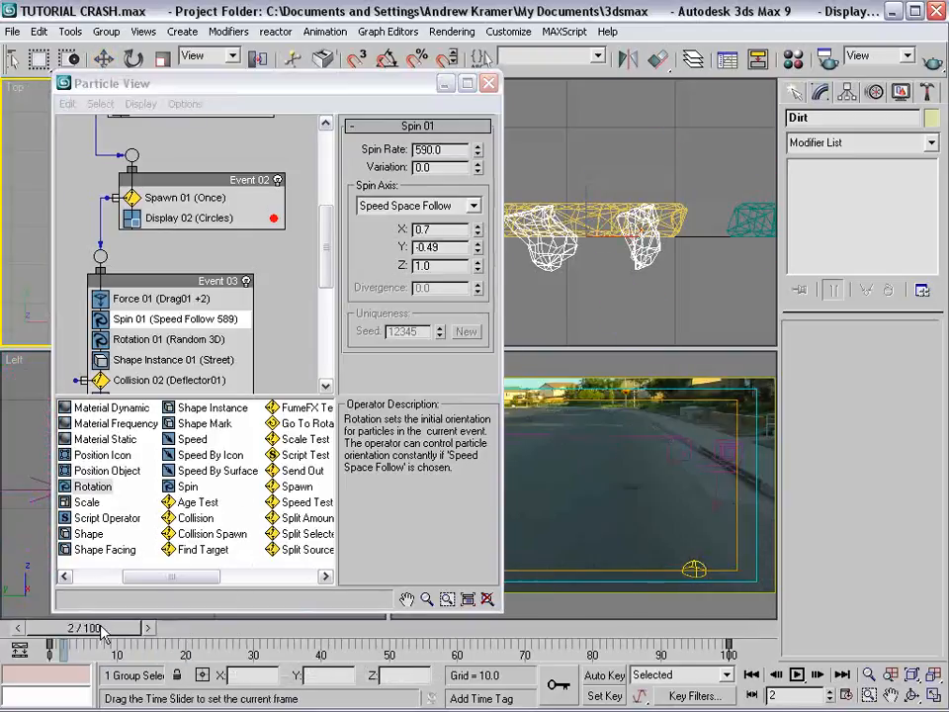
pyautogui.moveTo(103, 633); pyautogui.dragTo(142, 633)
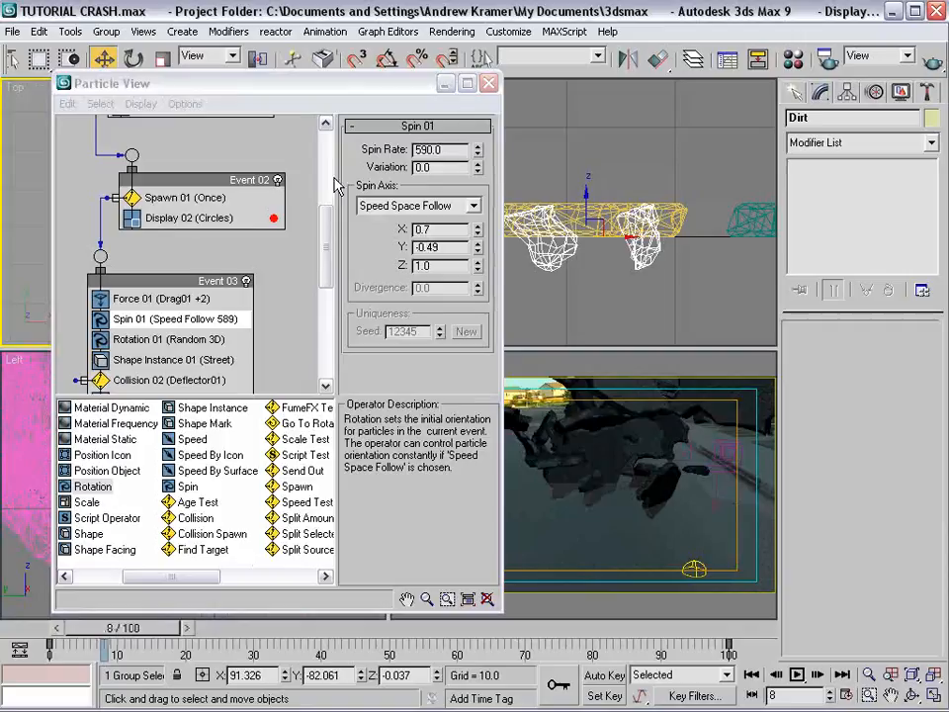
# Reduce the Street shape instance's scale, close Particle View and preview the smaller chunks along the timeline
pyautogui.scroll(-2, 128, 359)
pyautogui.click(155, 315)
pyautogui.moveTo(478, 316); pyautogui.dragTo(478, 347)
pyautogui.click(488, 84)
pyautogui.moveTo(145, 636)
pyautogui.mouseDown()
pyautogui.moveTo(121, 629)
pyautogui.moveTo(169, 629)
pyautogui.moveTo(134, 625)
pyautogui.mouseUp()
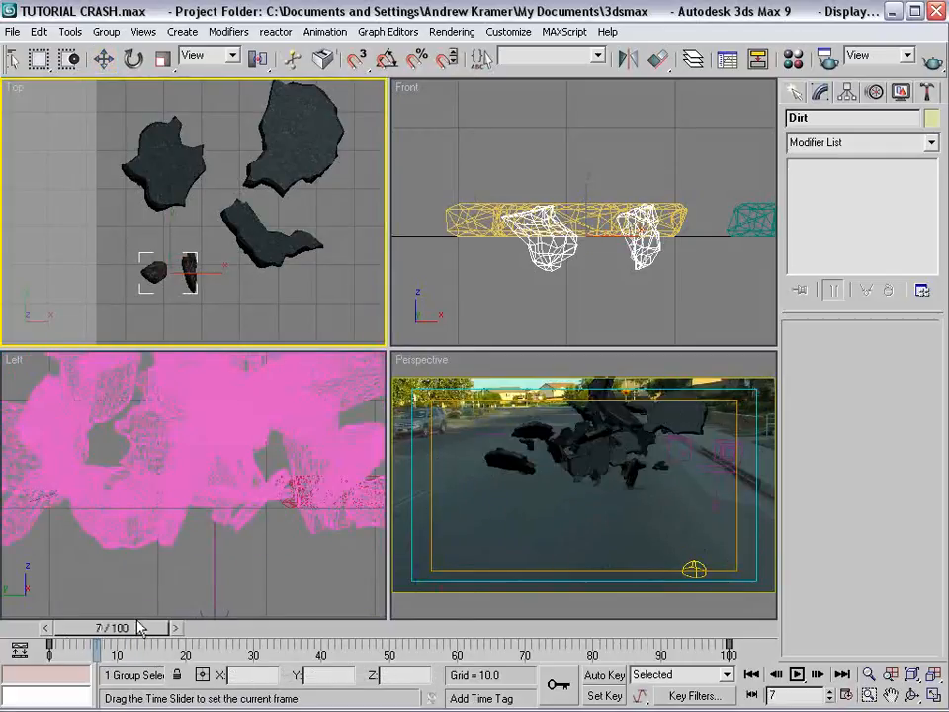
# Select PF Source 01 in the Top viewport and move it along Y to about 18.7
pyautogui.press('w')
pyautogui.scroll(-2, 245, 220)
pyautogui.rightClick(256, 273)
pyautogui.click(278, 295)
pyautogui.scroll(-1, 260, 275)
pyautogui.moveTo(256, 273); pyautogui.dragTo(326, 295, button='middle')
pyautogui.click(110, 220)
pyautogui.click(110, 220)
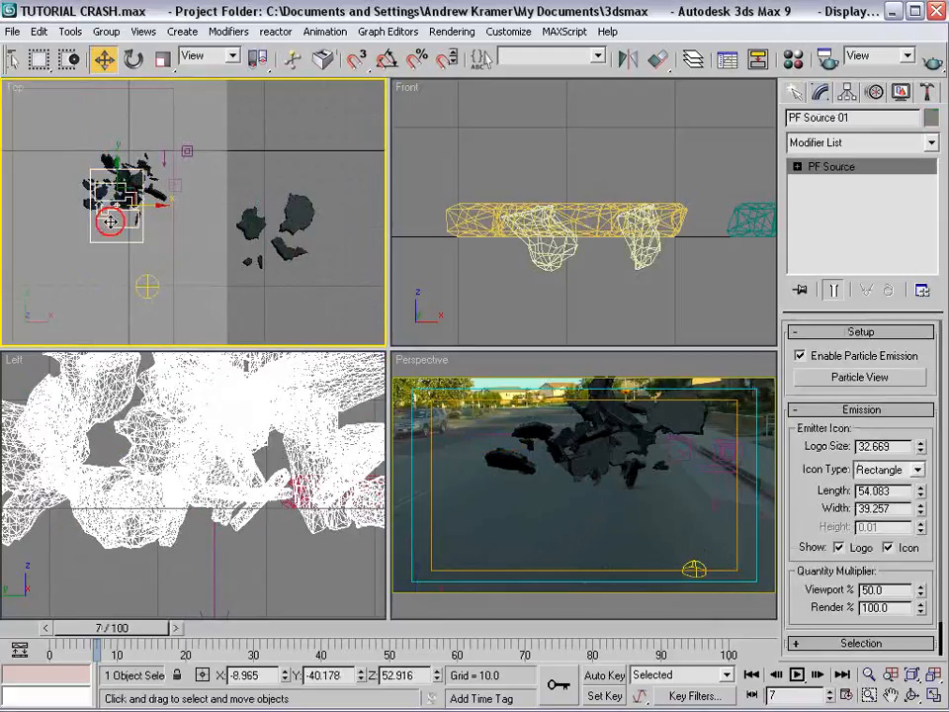
pyautogui.moveTo(86, 172); pyautogui.dragTo(156, 213, button='middle')
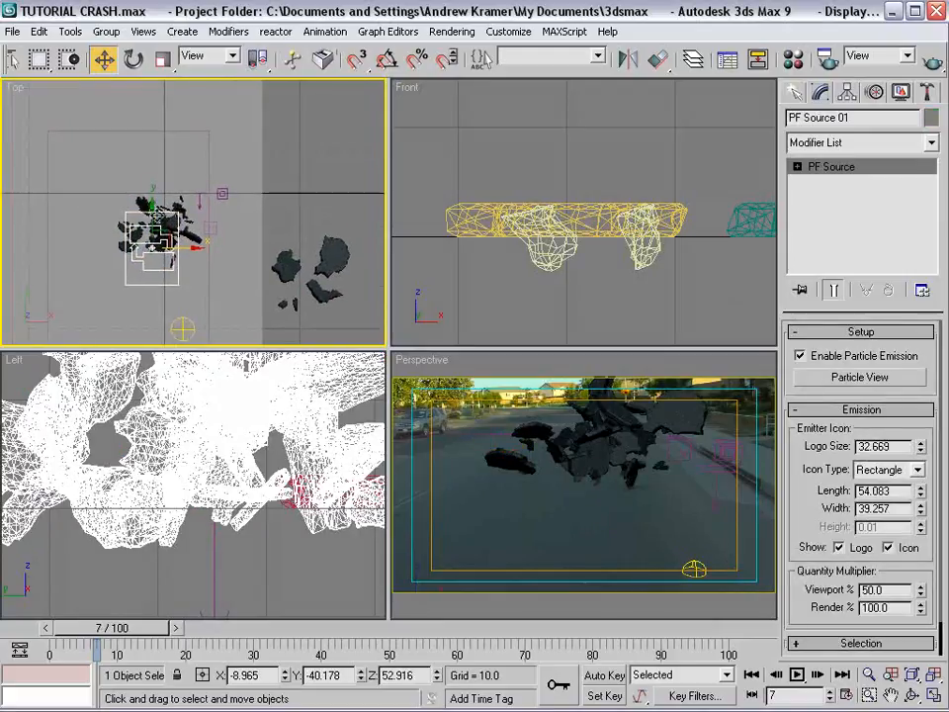
pyautogui.moveTo(156, 212); pyautogui.dragTo(152, 90)
# Rotate PF Source 01 by about -40 degrees around X and preview the debris along the timeline
pyautogui.rightClick(168, 153)
pyautogui.click(181, 185)
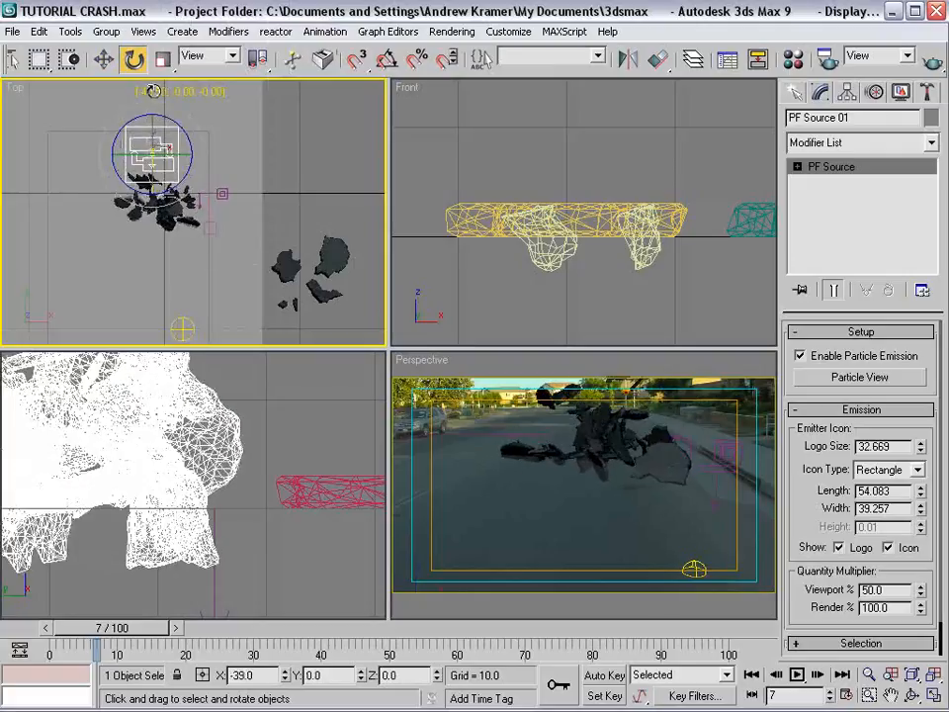
pyautogui.press('q')
pyautogui.moveTo(112, 628); pyautogui.dragTo(159, 638)
# Refine the particle source's tilt around X and preview the debris at frame 10
pyautogui.press('e')
pyautogui.moveTo(154, 146)
pyautogui.mouseDown()
pyautogui.moveTo(148, 159)
pyautogui.moveTo(144, 136)
pyautogui.mouseUp()
pyautogui.rightClick(159, 161)
pyautogui.click(149, 123)
pyautogui.rightClick(152, 151)
pyautogui.click(172, 174)
pyautogui.moveTo(136, 636)
pyautogui.mouseDown()
pyautogui.moveTo(95, 636)
pyautogui.moveTo(163, 633)
pyautogui.moveTo(148, 633)
pyautogui.mouseUp()
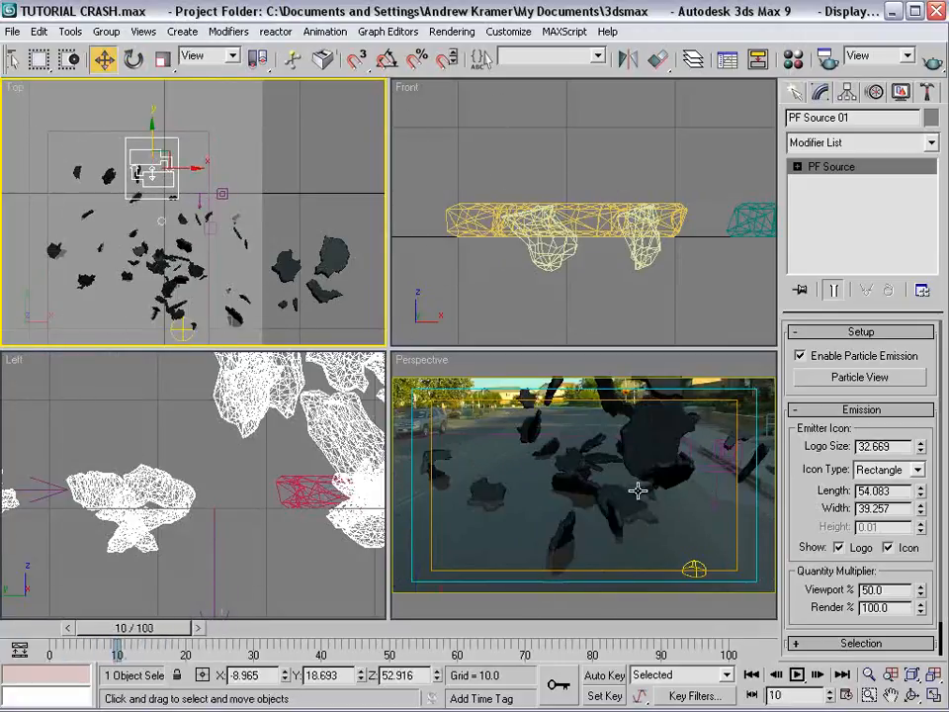
# Create a camera from the Perspective view and adjust its distance and field of view to frame the debris
pyautogui.click(560, 448)
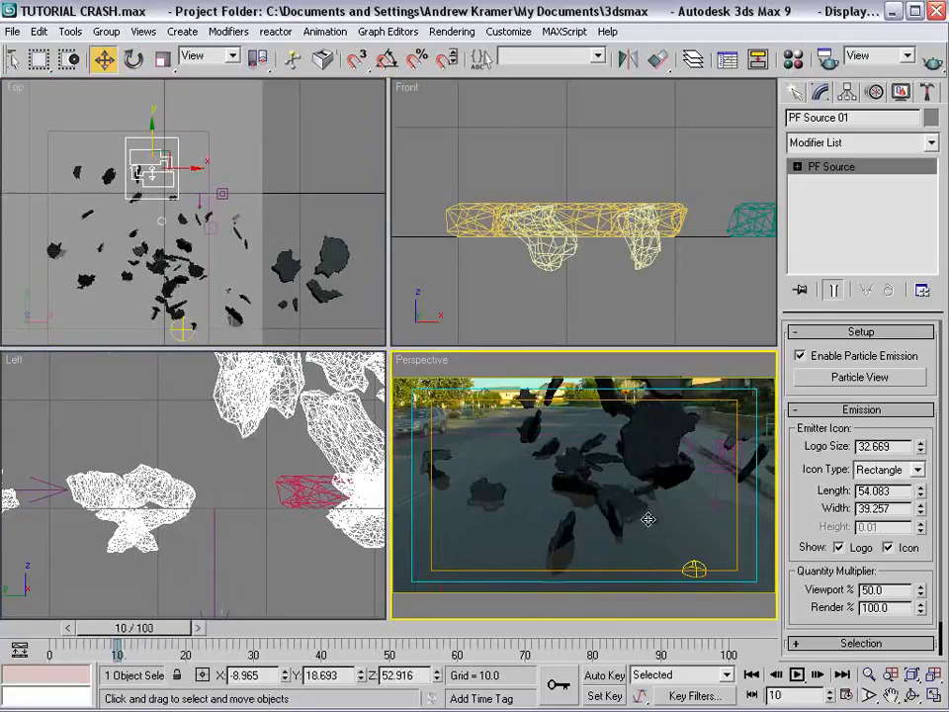
pyautogui.click(104, 33)
pyautogui.moveTo(143, 32)
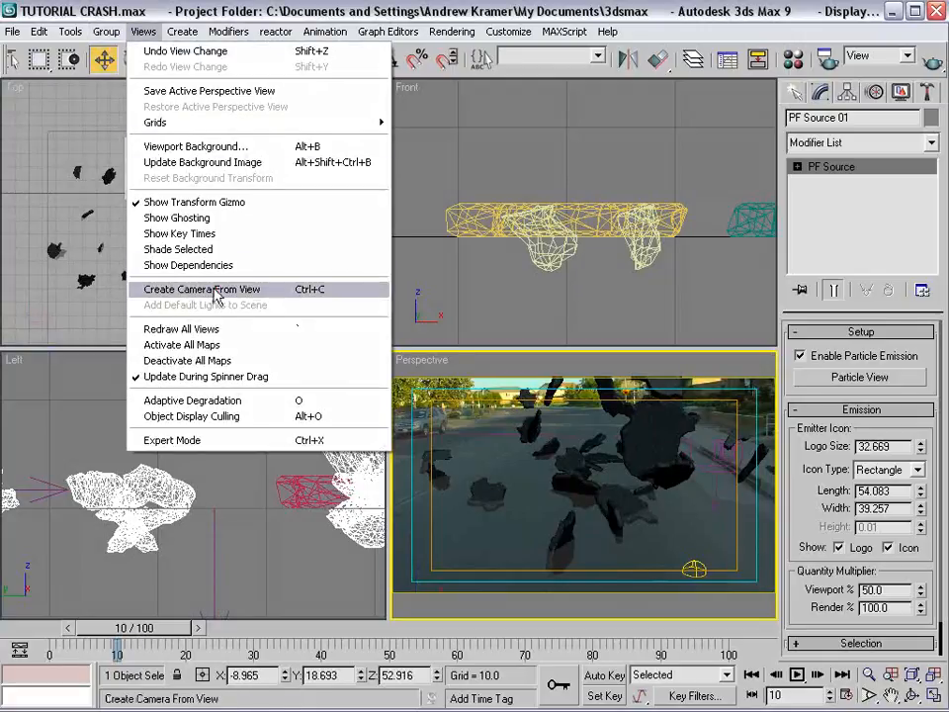
pyautogui.click(215, 288)
pyautogui.scroll(3, 169, 122)
pyautogui.rightClick(571, 429)
pyautogui.click(869, 677)
pyautogui.moveTo(636, 547); pyautogui.dragTo(598, 509)
pyautogui.click(869, 696)
pyautogui.moveTo(158, 629)
pyautogui.mouseDown()
pyautogui.moveTo(183, 628)
pyautogui.moveTo(131, 629)
pyautogui.moveTo(173, 631)
pyautogui.moveTo(160, 630)
pyautogui.mouseUp()
# Set the Drag space warp's Y and Z linear damping to 5% and preview the debris at frame 12
pyautogui.rightClick(608, 414)
pyautogui.click(615, 425)
pyautogui.scroll(-3, 568, 282)
pyautogui.scroll(4, 678, 228)
pyautogui.scroll(-3, 513, 267)
pyautogui.scroll(5, 660, 233)
pyautogui.moveTo(630, 169); pyautogui.dragTo(568, 212, button='middle')
pyautogui.click(565, 205)
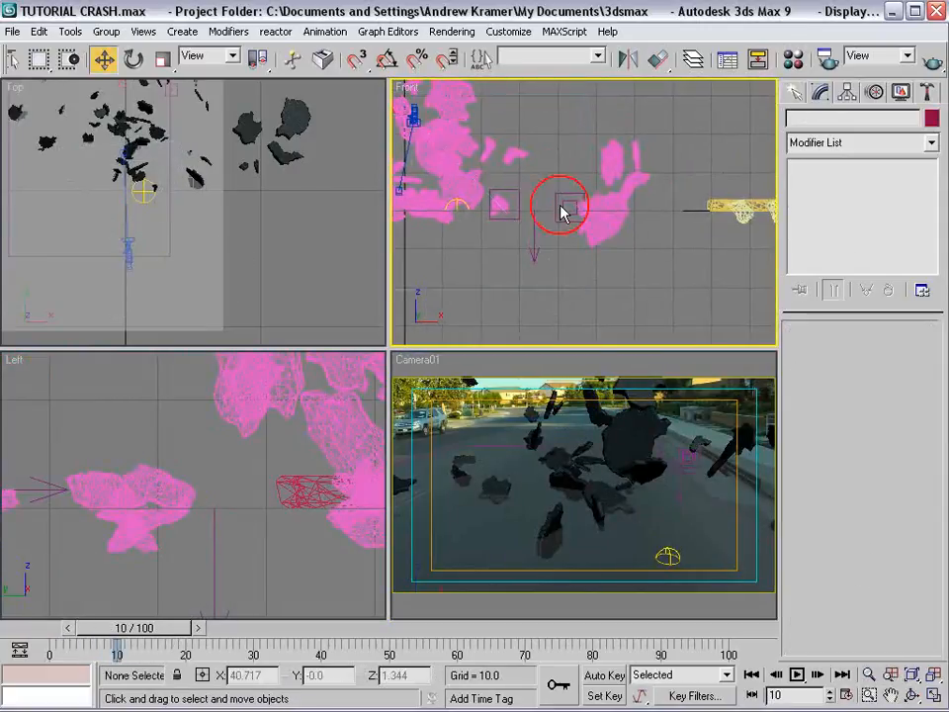
pyautogui.scroll(-2, 893, 433)
pyautogui.click(895, 454)
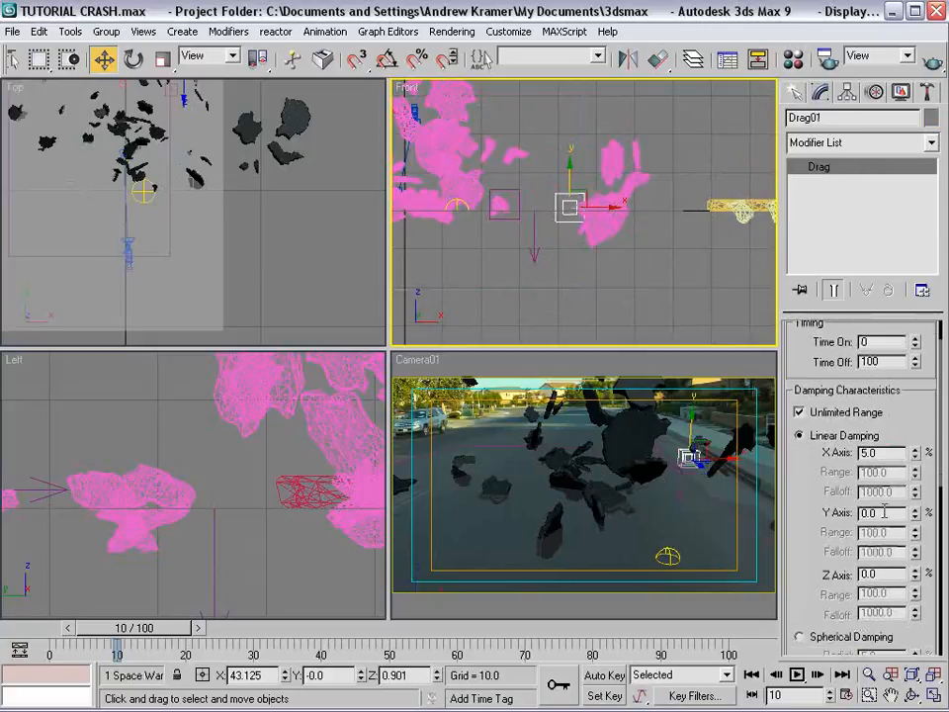
pyautogui.press('Tab')
pyautogui.write('5')
pyautogui.press('Tab')
pyautogui.write('5')
pyautogui.press('Return')
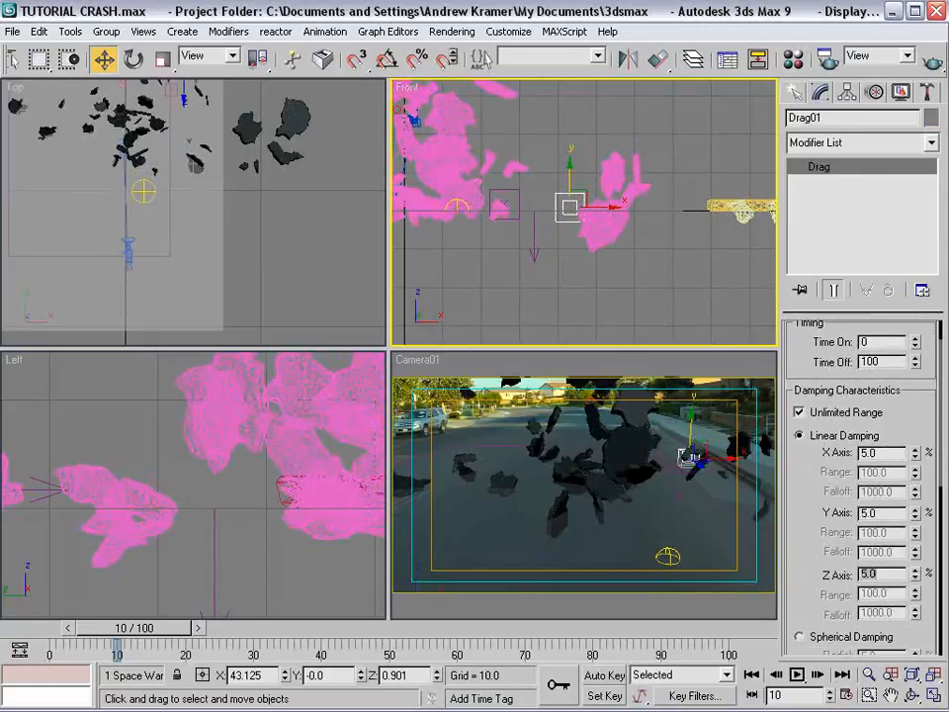
pyautogui.moveTo(169, 628)
pyautogui.mouseDown()
pyautogui.moveTo(131, 630)
pyautogui.moveTo(181, 629)
pyautogui.mouseUp()
# Select the Gravity space warp in the Front viewport and set its strength to 0.8
pyautogui.press('w')
pyautogui.rightClick(519, 287)
pyautogui.click(545, 278)
pyautogui.scroll(2, 539, 274)
pyautogui.click(532, 271)
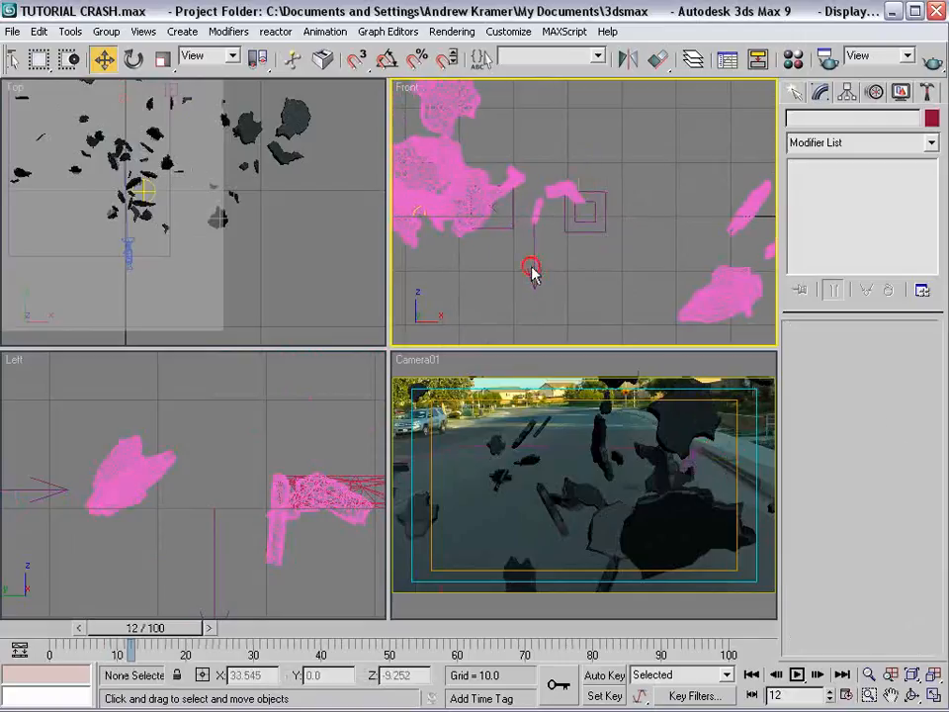
pyautogui.click(537, 269)
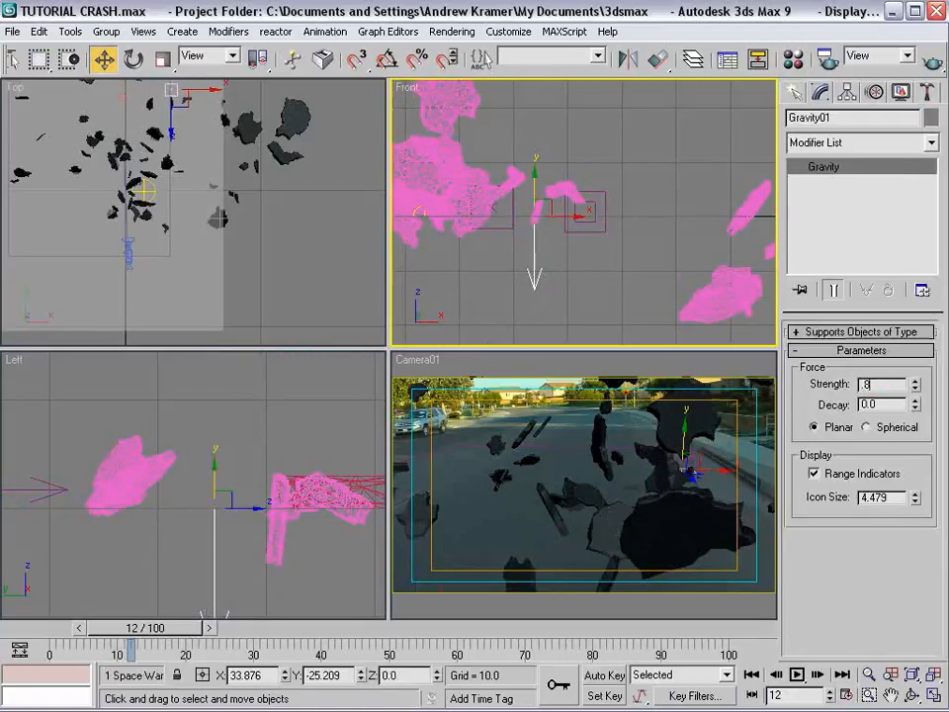
pyautogui.write('0.8')
pyautogui.press('Return')
# Set the Wind space warp's strength to 0, adjust its turbulence and preview the debris
pyautogui.click(508, 219)
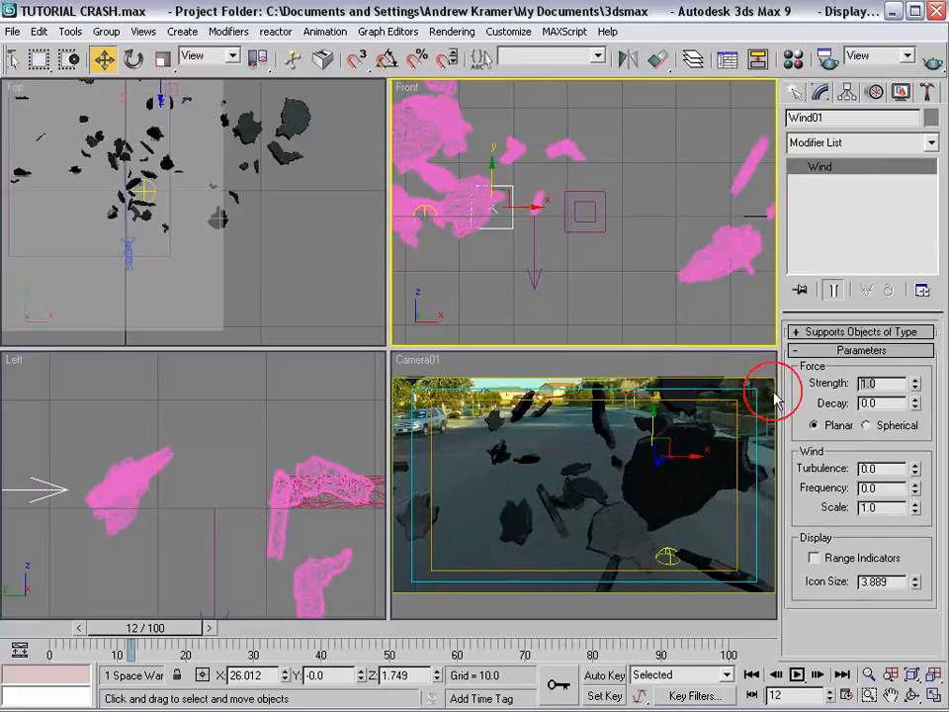
pyautogui.press('Return')
pyautogui.moveTo(626, 299); pyautogui.dragTo(682, 311, button='middle')
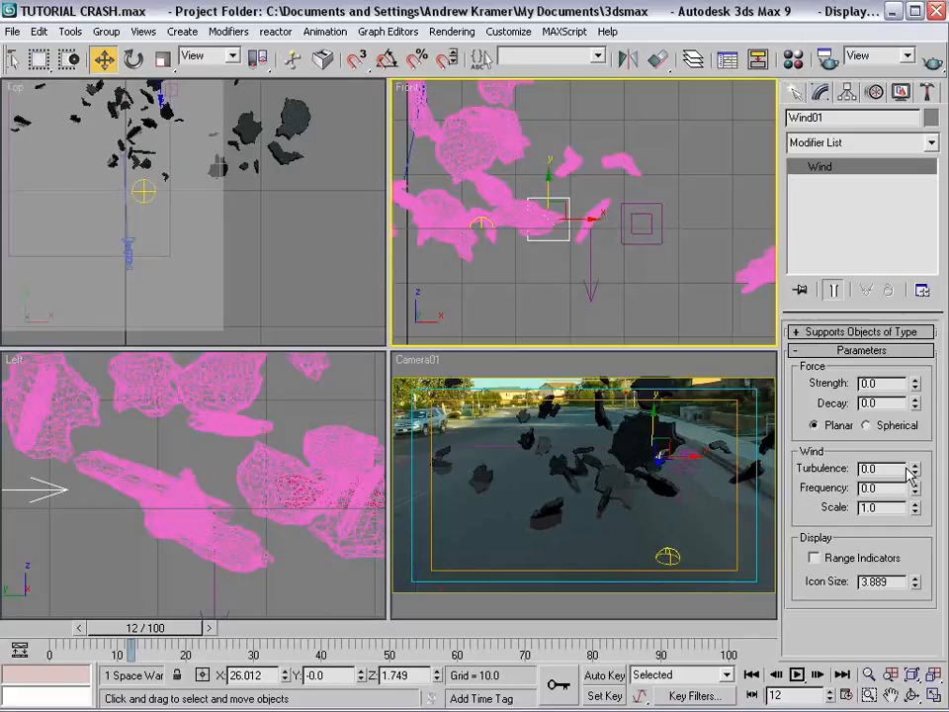
pyautogui.moveTo(917, 470); pyautogui.dragTo(284, 626)
pyautogui.moveTo(190, 631); pyautogui.dragTo(161, 660)
# Move PF Source 01 farther back in the Top viewport and tilt it to -61 degrees around X, previewing at frame 10
pyautogui.press('w')
pyautogui.press('.')
pyautogui.scroll(-4, 240, 155)
pyautogui.click(141, 141)
pyautogui.click(187, 188)
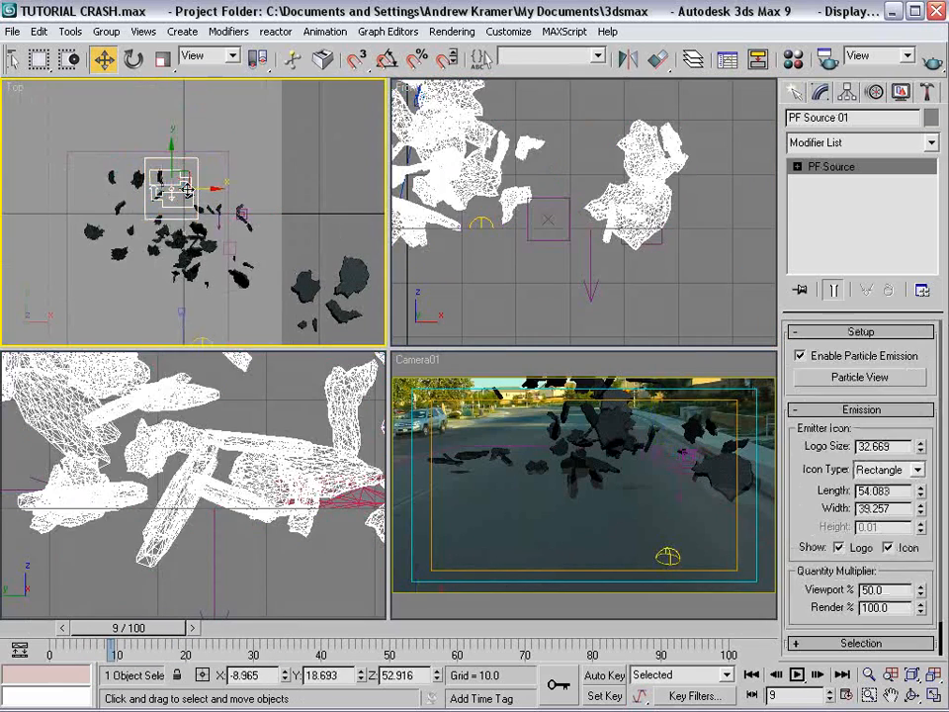
pyautogui.rightClick(177, 161)
pyautogui.click(208, 179)
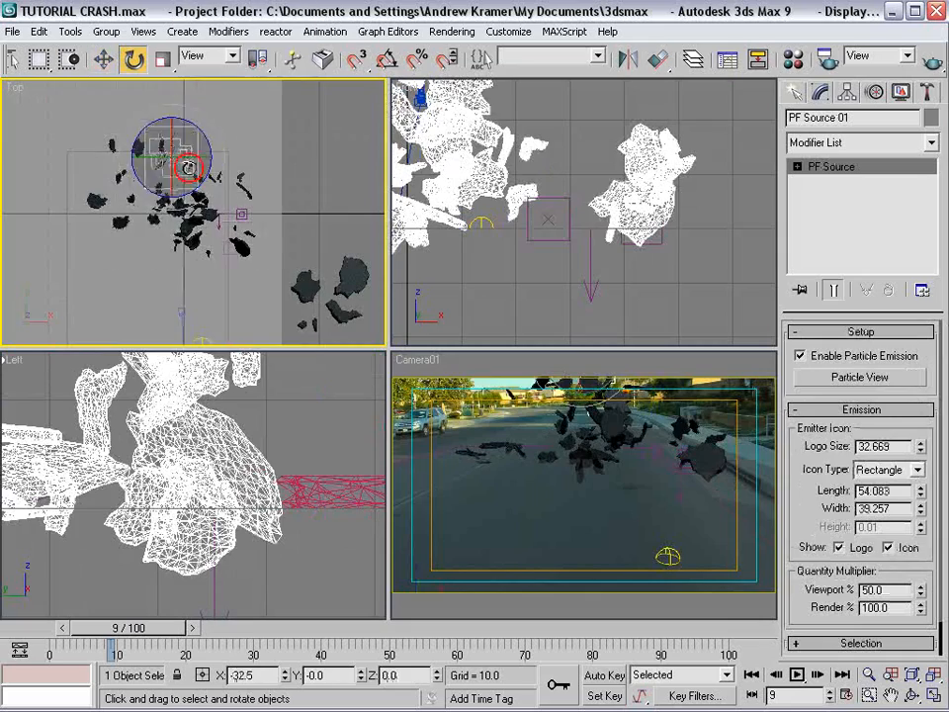
pyautogui.moveTo(174, 116)
pyautogui.mouseDown()
pyautogui.moveTo(175, 99)
pyautogui.moveTo(176, 112)
pyautogui.mouseUp()
pyautogui.moveTo(151, 628)
pyautogui.mouseDown()
pyautogui.moveTo(106, 627)
pyautogui.moveTo(190, 625)
pyautogui.moveTo(142, 627)
pyautogui.moveTo(156, 627)
pyautogui.mouseUp()
# Move PF Source 01 about 16 units along negative Y in the Top viewport
pyautogui.rightClick(185, 153)
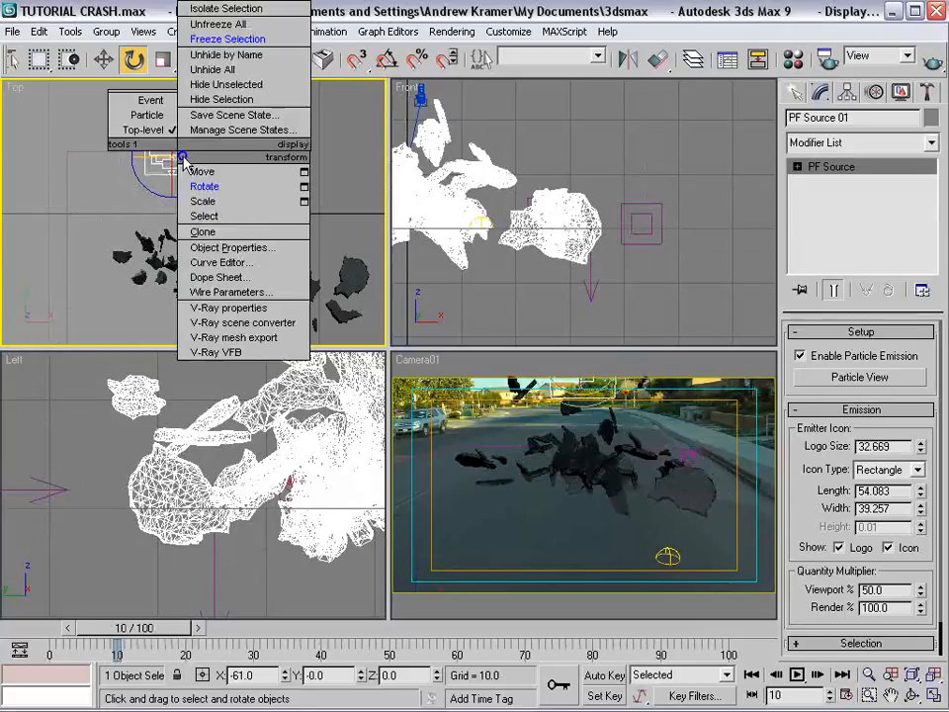
pyautogui.click(208, 162)
pyautogui.moveTo(170, 125); pyautogui.dragTo(169, 147)
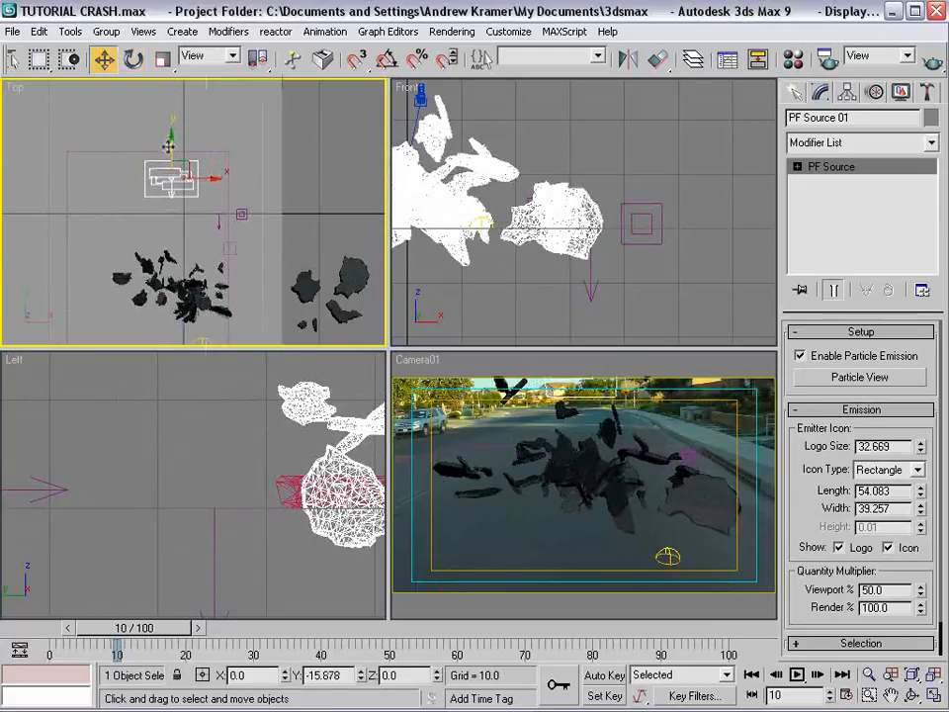
# Enlarge the Camera01 viewport and set the Drag space warp's X, Y and Z linear damping to 8%, previewing the motion
pyautogui.click(475, 370)
pyautogui.moveTo(388, 348); pyautogui.dragTo(322, 301)
pyautogui.moveTo(131, 630); pyautogui.dragTo(127, 638)
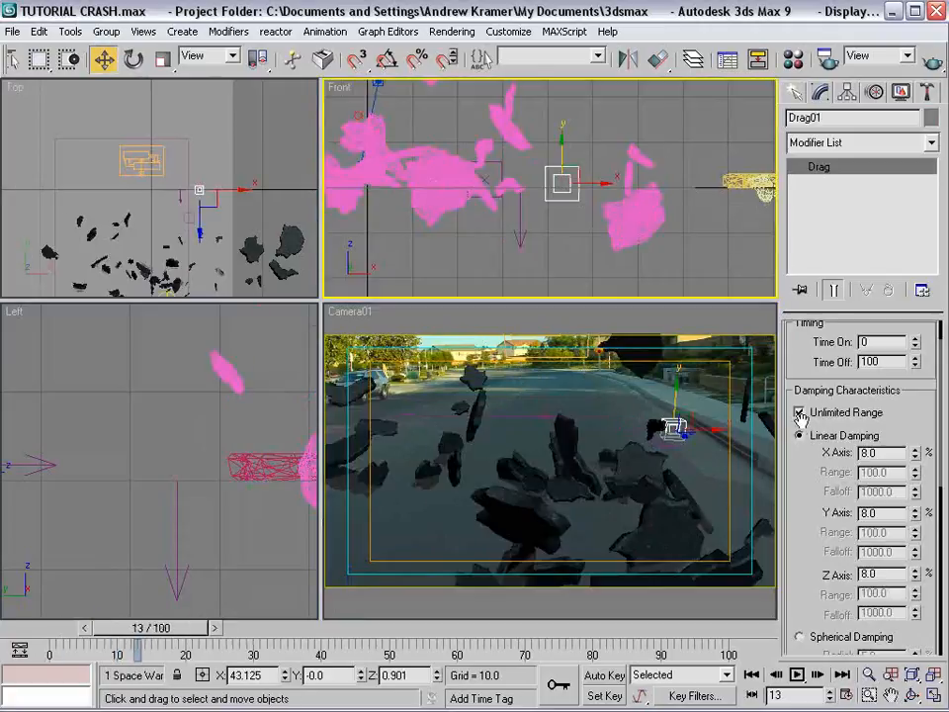
pyautogui.click(673, 427)
pyautogui.moveTo(173, 633); pyautogui.dragTo(150, 631)
# Set Spawn 01's inherited speed to 277%, minimize Particle View and preview the debris at frame 13
pyautogui.press('6')
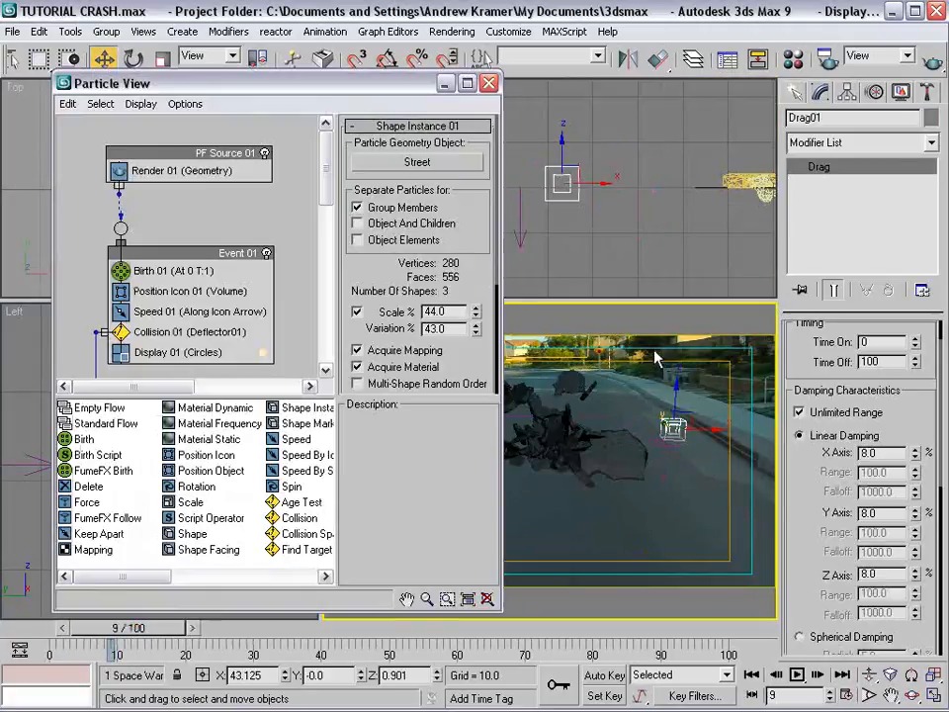
pyautogui.scroll(-5, 217, 277)
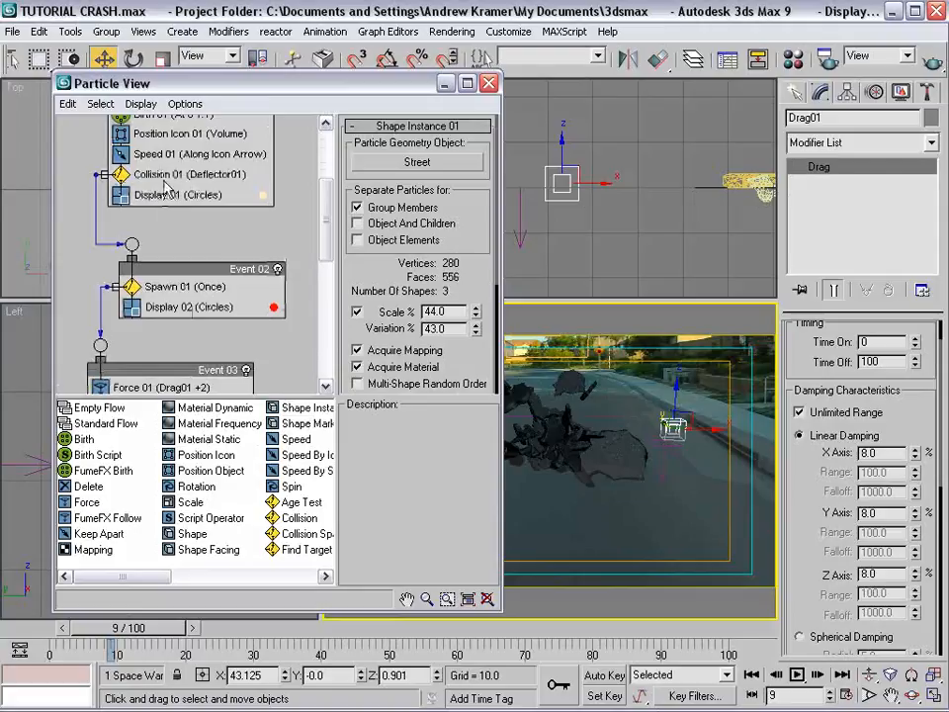
pyautogui.click(165, 178)
pyautogui.click(181, 286)
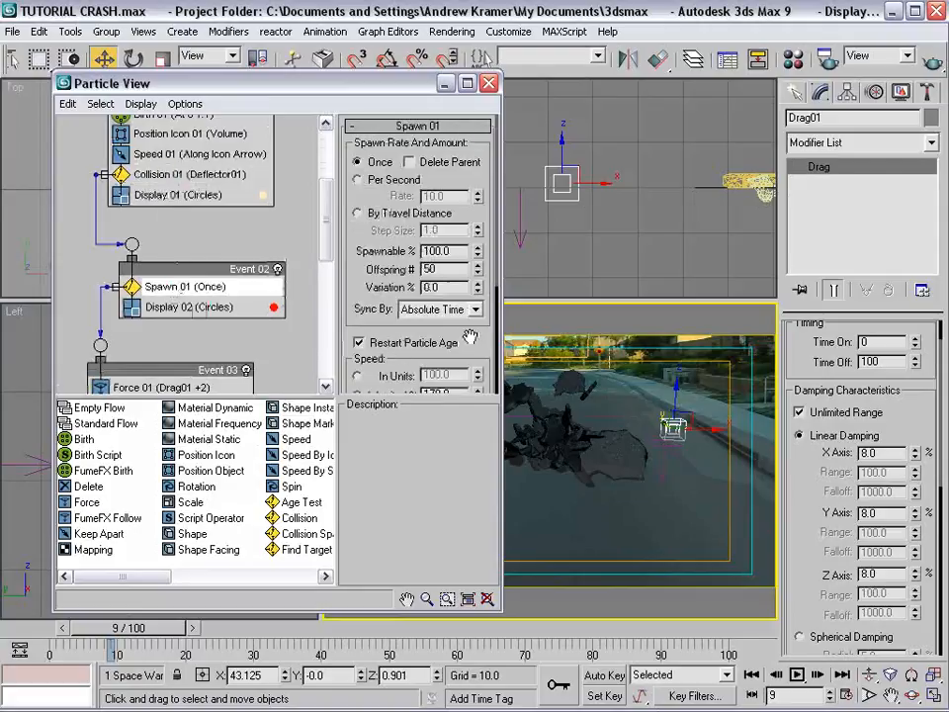
pyautogui.moveTo(470, 338); pyautogui.dragTo(435, 180)
pyautogui.moveTo(482, 226); pyautogui.dragTo(481, 168)
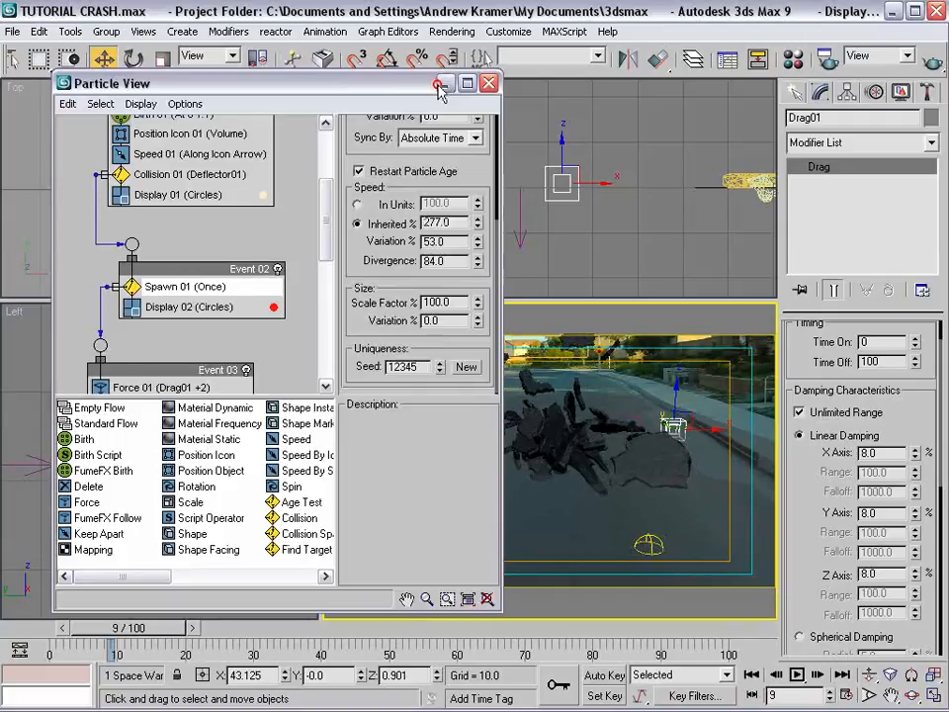
pyautogui.click(444, 85)
pyautogui.moveTo(137, 627); pyautogui.dragTo(166, 627)
pyautogui.press('w')
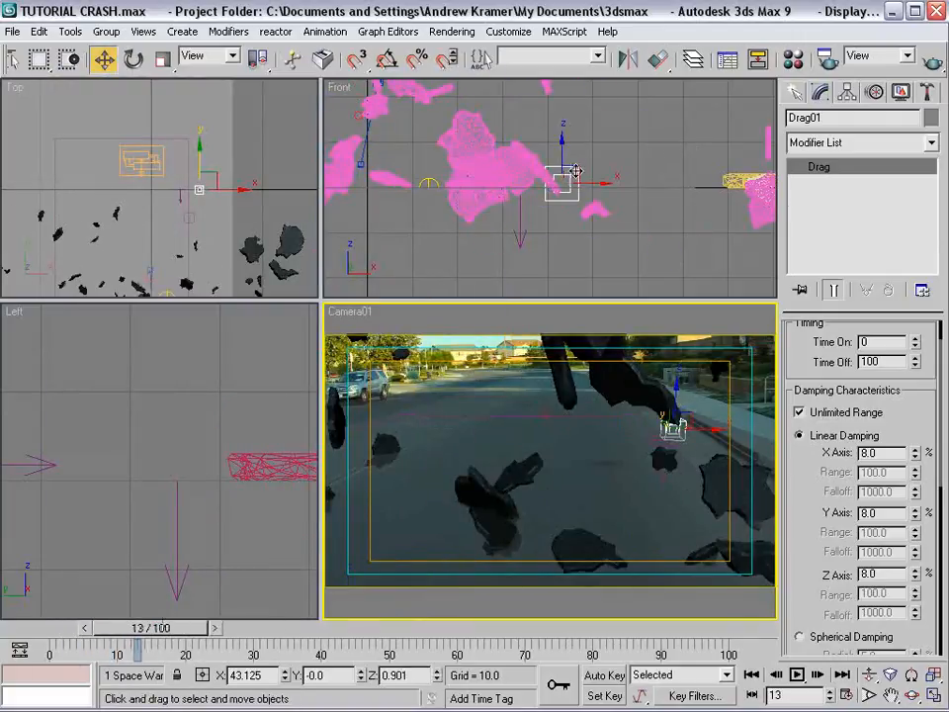
# Dolly Camera01 back for a wider view of the street and preview the debris at frame 10
pyautogui.click(870, 674)
pyautogui.moveTo(590, 486); pyautogui.dragTo(585, 533)
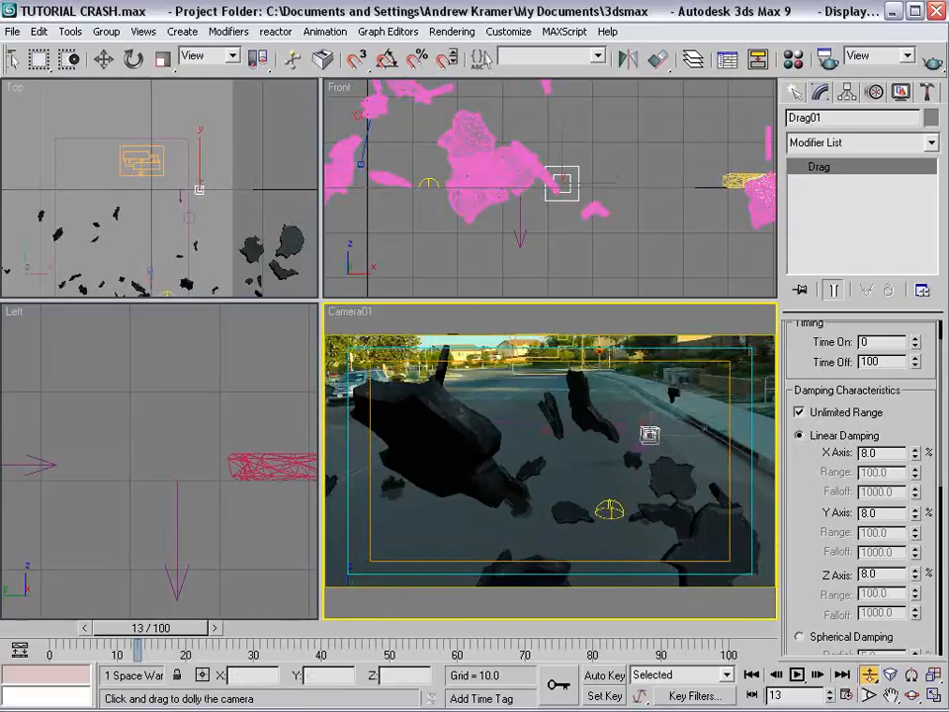
pyautogui.moveTo(170, 630)
pyautogui.mouseDown()
pyautogui.moveTo(182, 621)
pyautogui.moveTo(148, 627)
pyautogui.moveTo(156, 620)
pyautogui.mouseUp()
# Move the Drag space warp along X to 55.24 in the Front viewport
pyautogui.rightClick(587, 227)
pyautogui.rightClick(599, 235)
pyautogui.click(618, 245)
pyautogui.moveTo(595, 185); pyautogui.dragTo(638, 181)
pyautogui.click(625, 198)
# Set the Drag space warp's X, Y and Z linear damping to 10% and preview the debris at frame 13
pyautogui.click(621, 198)
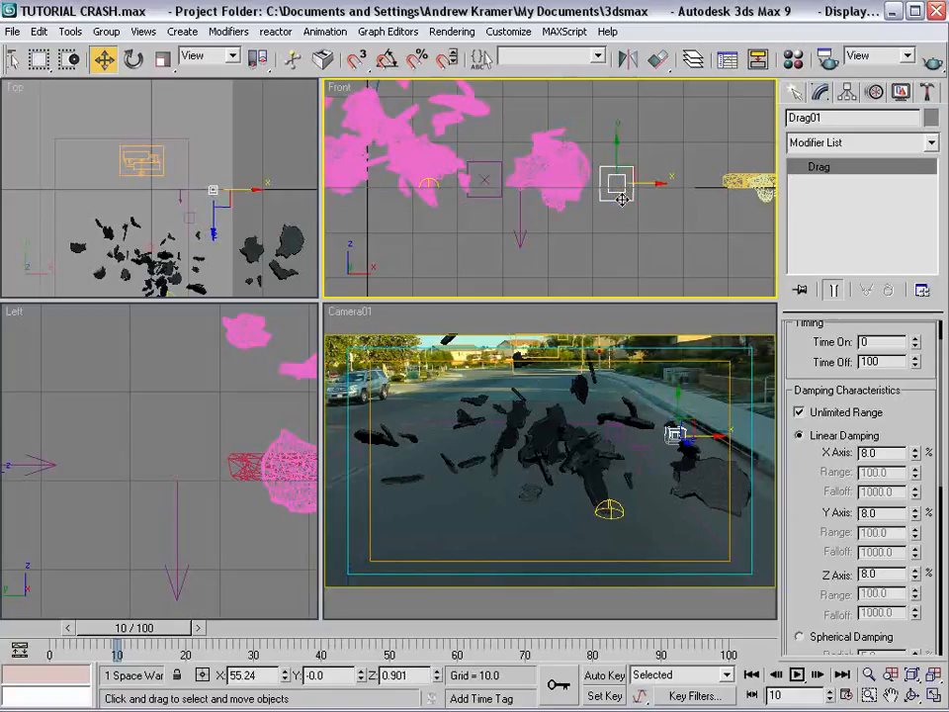
pyautogui.write('10')
pyautogui.press('Tab')
pyautogui.write('10')
pyautogui.press('Tab')
pyautogui.write('10')
pyautogui.press('Return')
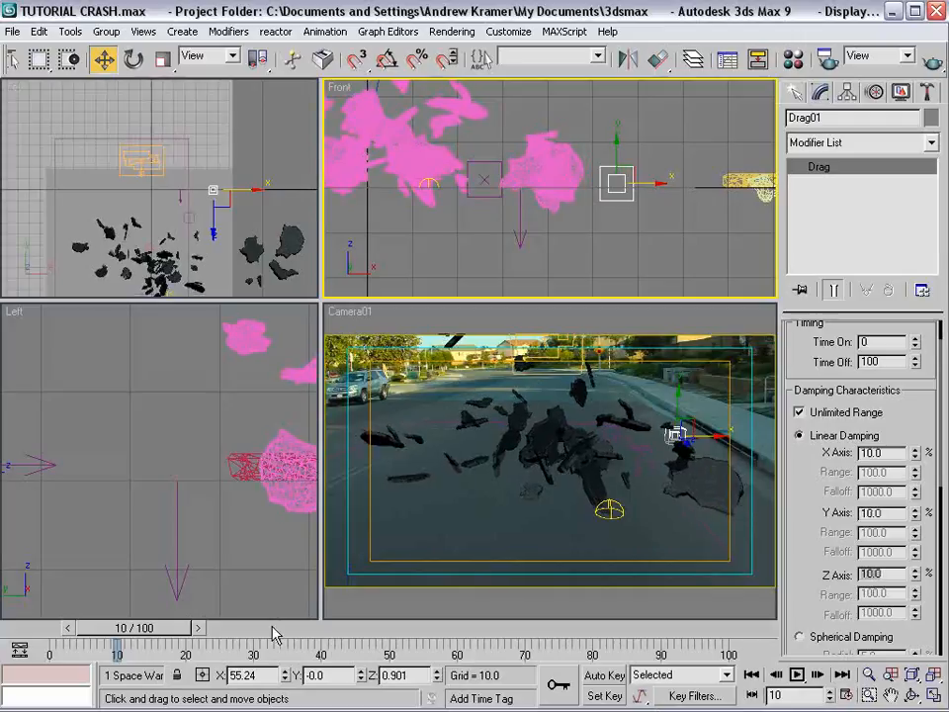
pyautogui.moveTo(131, 630); pyautogui.dragTo(152, 625)
# Reopen Particle View and set Spawn 01's divergence to 97
pyautogui.scroll(-2, 145, 218)
pyautogui.moveTo(145, 220); pyautogui.dragTo(139, 159, button='middle')
pyautogui.press('6')
pyautogui.scroll(-3, 176, 275)
pyautogui.moveTo(478, 269); pyautogui.dragTo(484, 240)
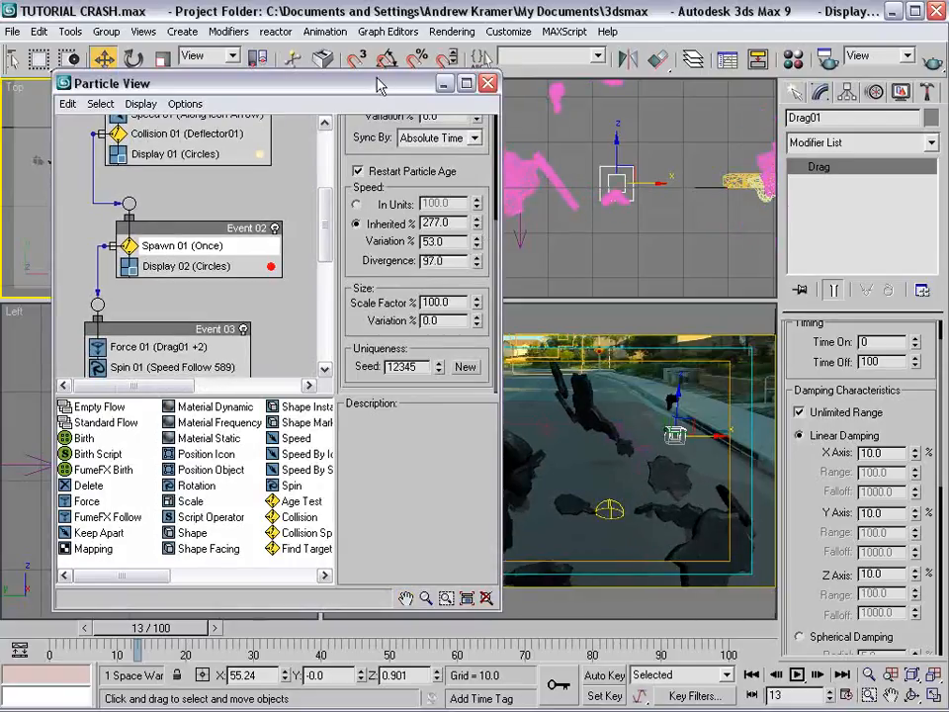
# Copy Spawn 01 and paste the duplicate into Event 02
pyautogui.moveTo(173, 278)
pyautogui.mouseDown(button='middle')
pyautogui.moveTo(136, 248)
pyautogui.moveTo(171, 258)
pyautogui.mouseUp(button='middle')
pyautogui.click(170, 255)
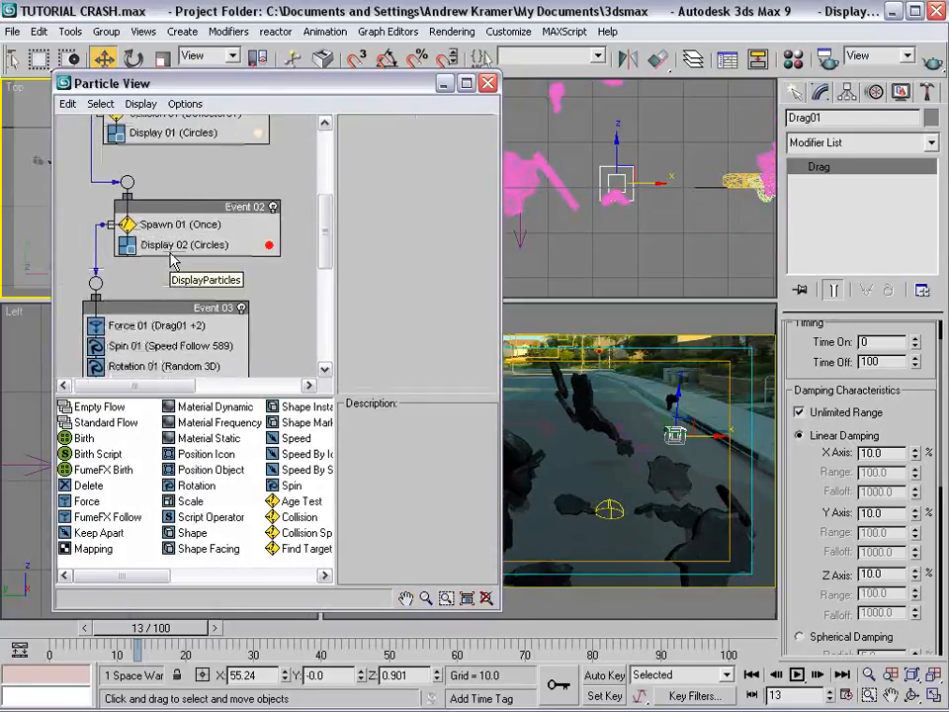
pyautogui.click(162, 227)
pyautogui.rightClick(170, 237)
pyautogui.click(203, 354)
pyautogui.rightClick(148, 203)
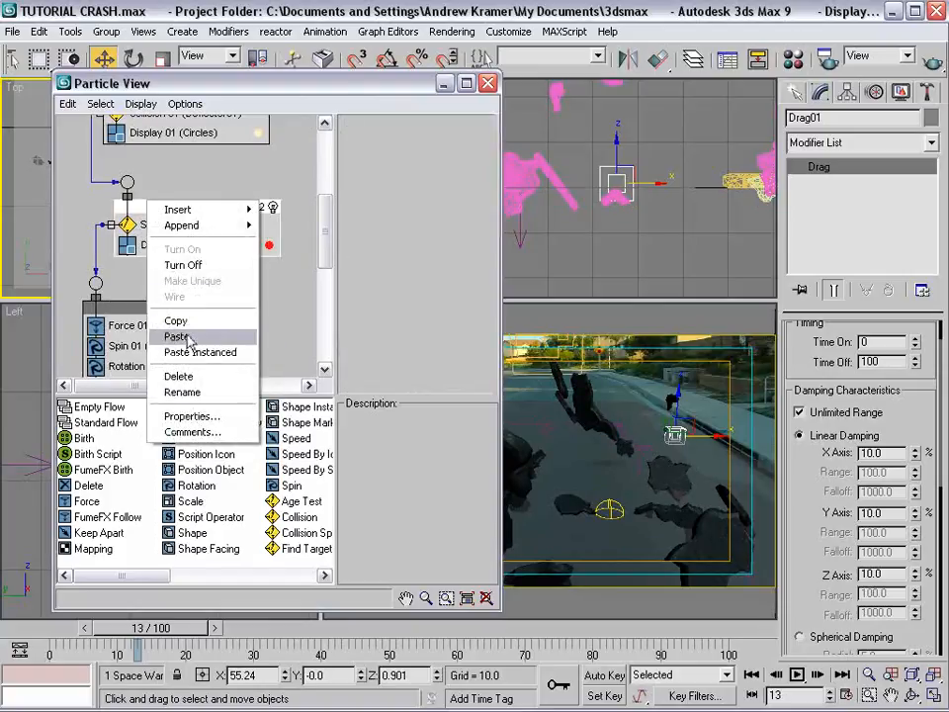
pyautogui.click(188, 339)
# Turn off the duplicated Spawn test in Event 02
pyautogui.moveTo(191, 103); pyautogui.dragTo(226, 100)
pyautogui.click(202, 223)
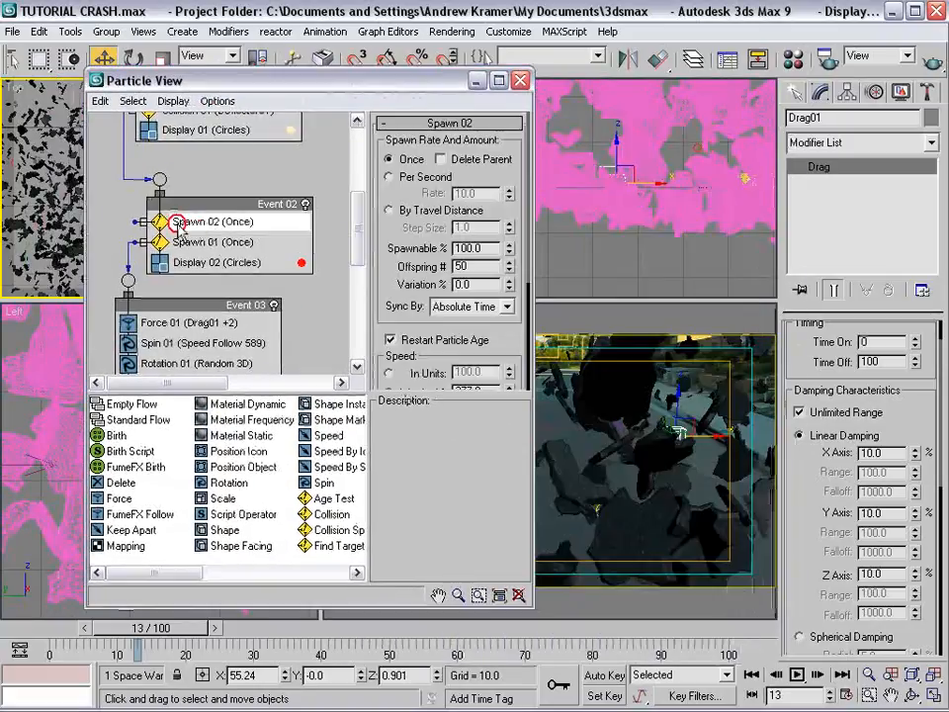
pyautogui.click(161, 222)
# Clone Event 03 beside the original, with its operators and tests as copies
pyautogui.moveTo(232, 320); pyautogui.dragTo(226, 224, button='middle')
pyautogui.click(164, 229)
pyautogui.moveTo(144, 205)
pyautogui.keyDown('shift'); pyautogui.mouseDown()
pyautogui.moveTo(307, 223)
pyautogui.moveTo(314, 213)
pyautogui.mouseUp(); pyautogui.keyUp('shift')
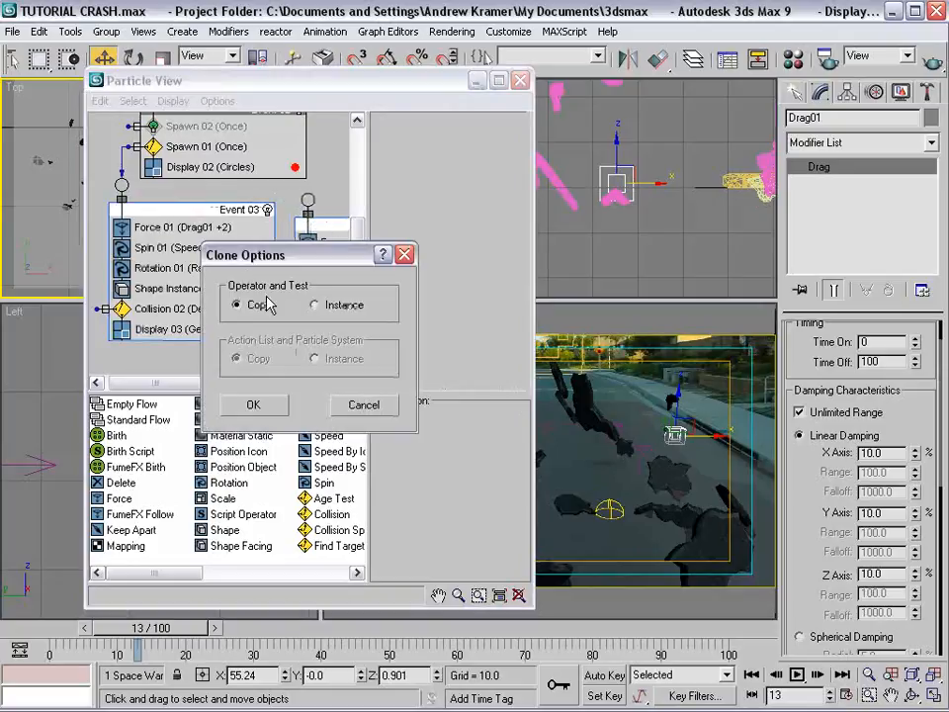
pyautogui.click(255, 406)
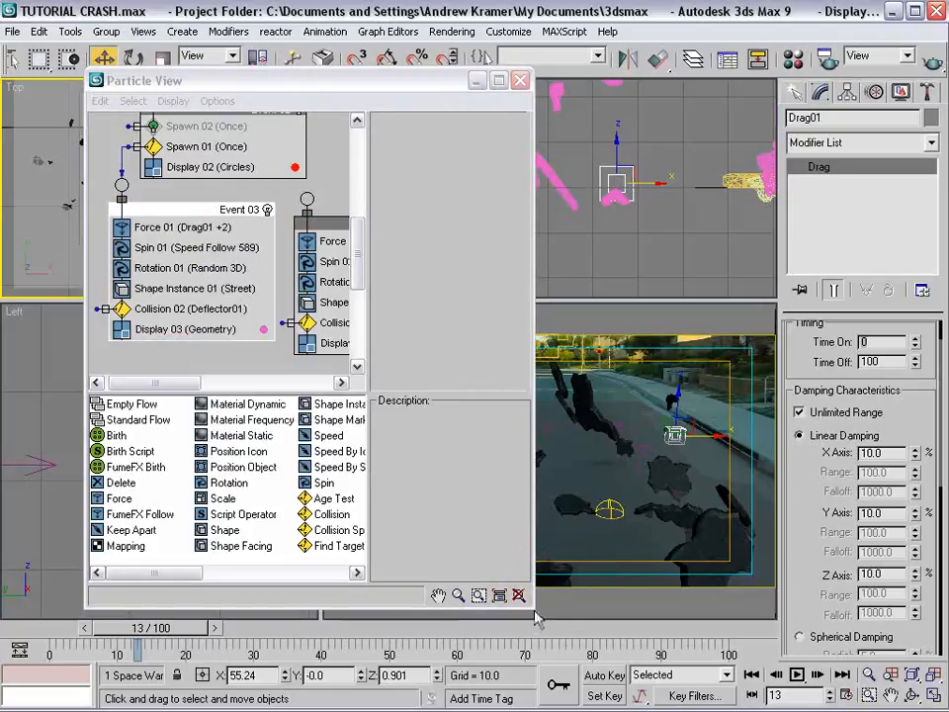
# Widen Particle View and wire the Spawn 02 output to the cloned event's input
pyautogui.moveTo(534, 610); pyautogui.dragTo(708, 619)
pyautogui.moveTo(302, 242); pyautogui.dragTo(313, 290, button='middle')
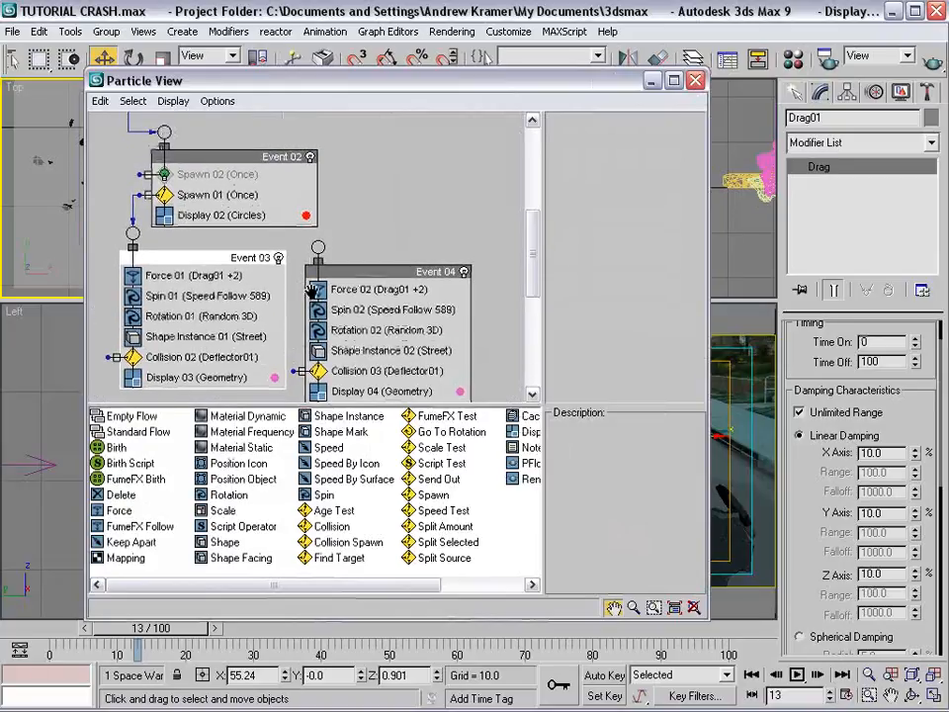
pyautogui.moveTo(123, 166); pyautogui.dragTo(317, 247)
# Move Particle View aside to expose the Top viewport, and rearrange Event 04 and Event 03 beneath Event 02
pyautogui.moveTo(308, 102); pyautogui.dragTo(619, 111)
pyautogui.click(138, 167)
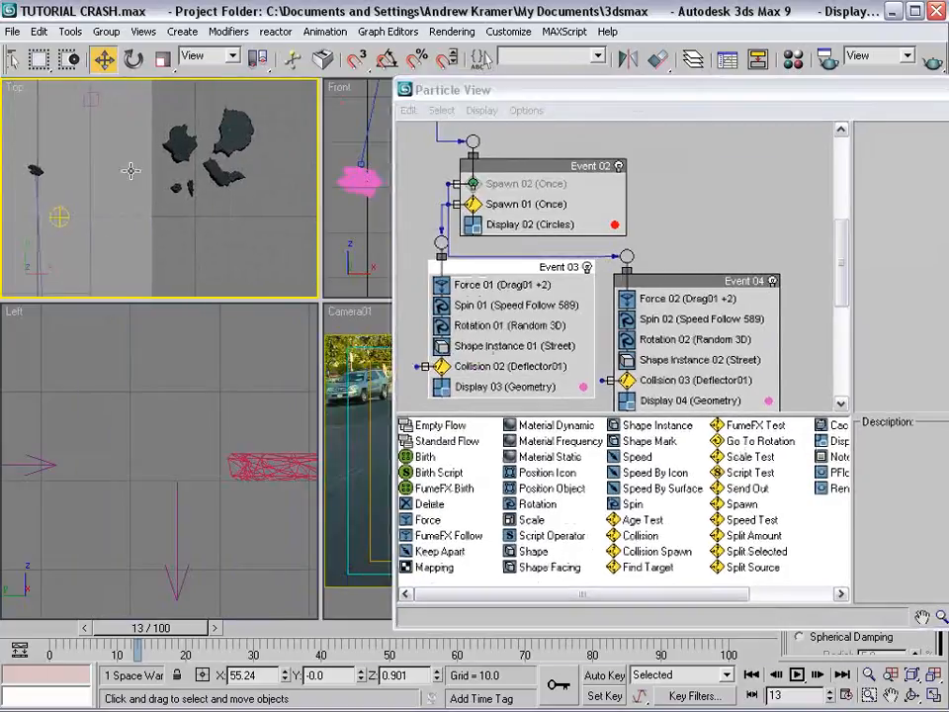
pyautogui.moveTo(657, 282); pyautogui.dragTo(664, 331)
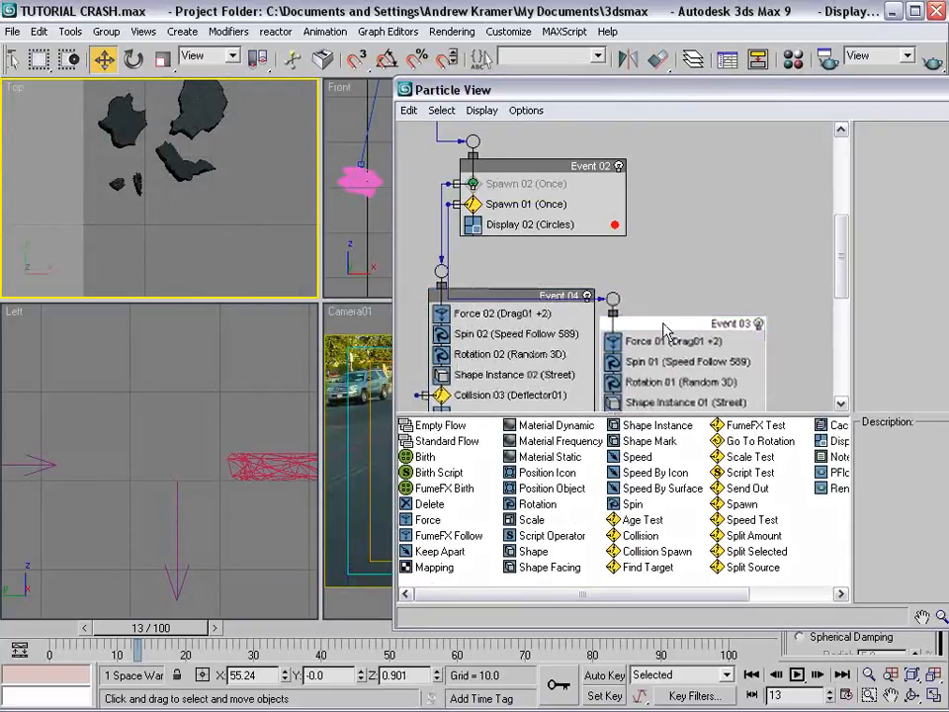
# Place Event 03 beside Event 04 and rename the Spawn 02 test in Event 02 as Dirt
pyautogui.moveTo(657, 283); pyautogui.dragTo(659, 278)
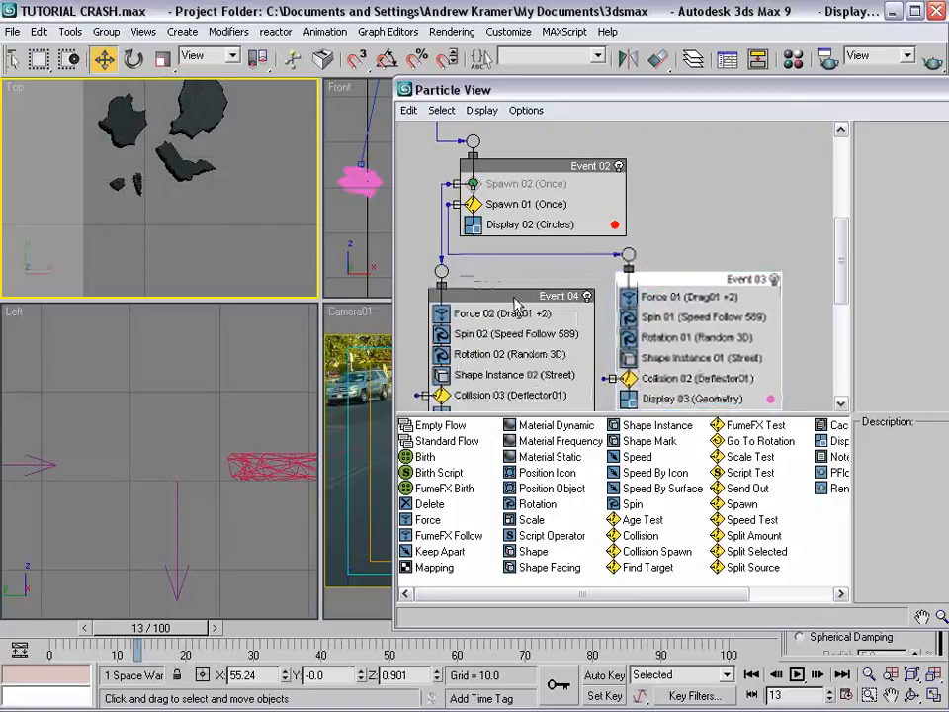
pyautogui.click(504, 184)
pyautogui.moveTo(514, 190); pyautogui.dragTo(499, 190)
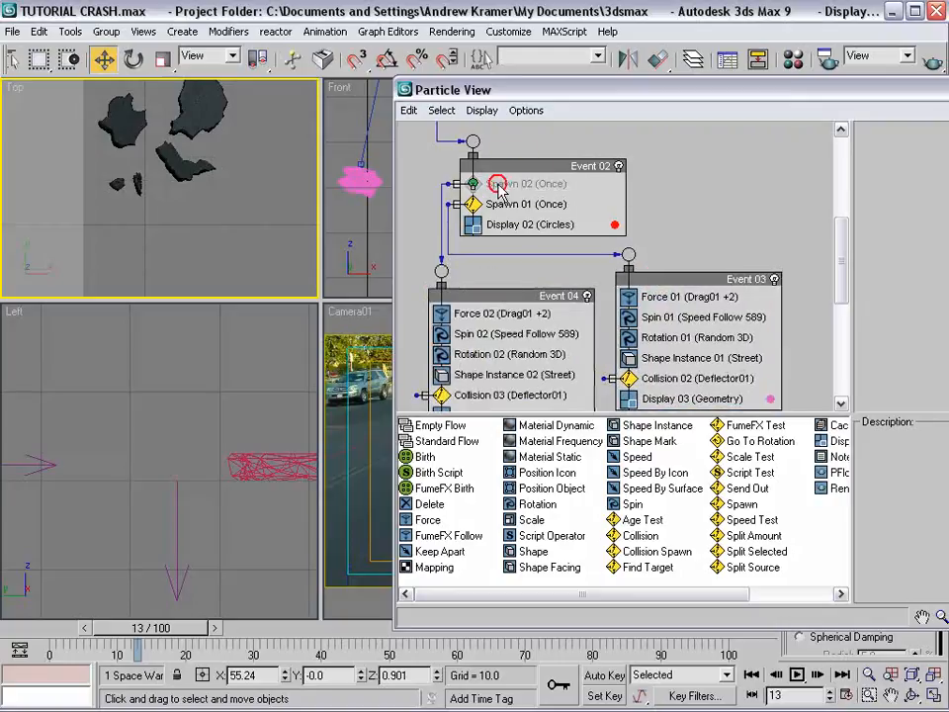
pyautogui.rightClick(506, 190)
pyautogui.click(494, 373)
pyautogui.write('Dirt')
pyautogui.press('Return')
# Rename the Spawn 01 test in Event 02 as Chunks
pyautogui.rightClick(524, 204)
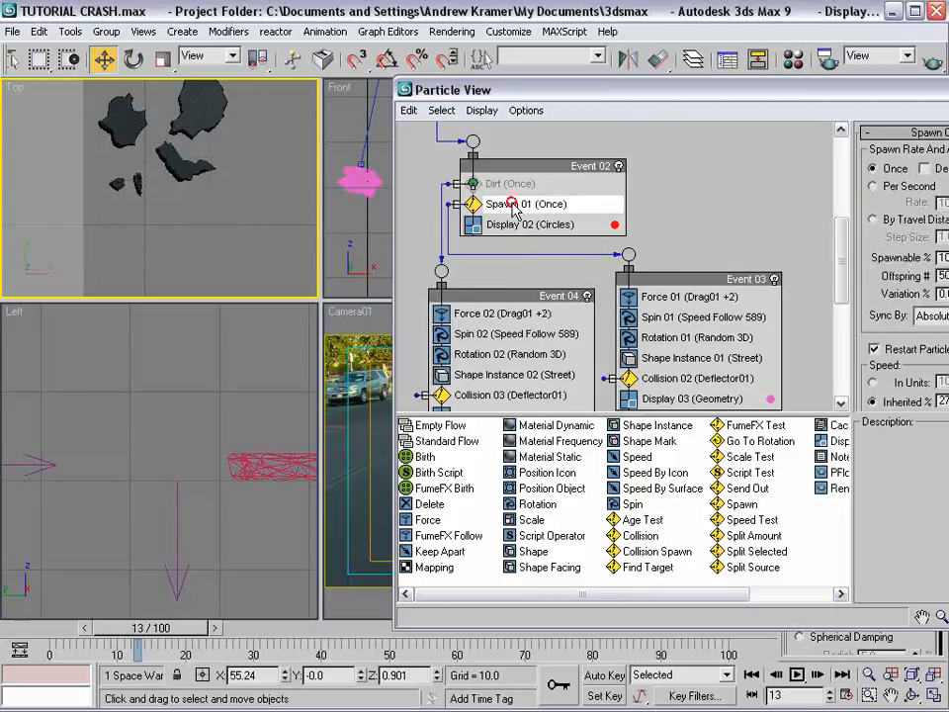
pyautogui.click(554, 395)
pyautogui.write('Chunks')
pyautogui.press('Return')
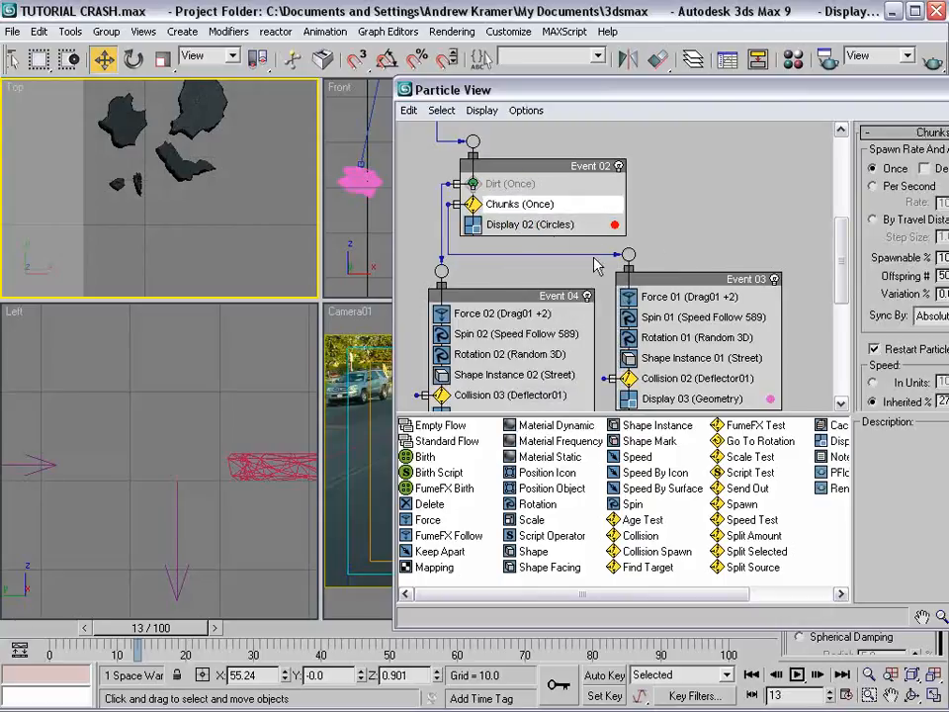
# Turn the Dirt spawn test back on and assign the Dirt group as the geometry object of Event 04's Shape Instance
pyautogui.click(474, 173)
pyautogui.scroll(-1, 524, 267)
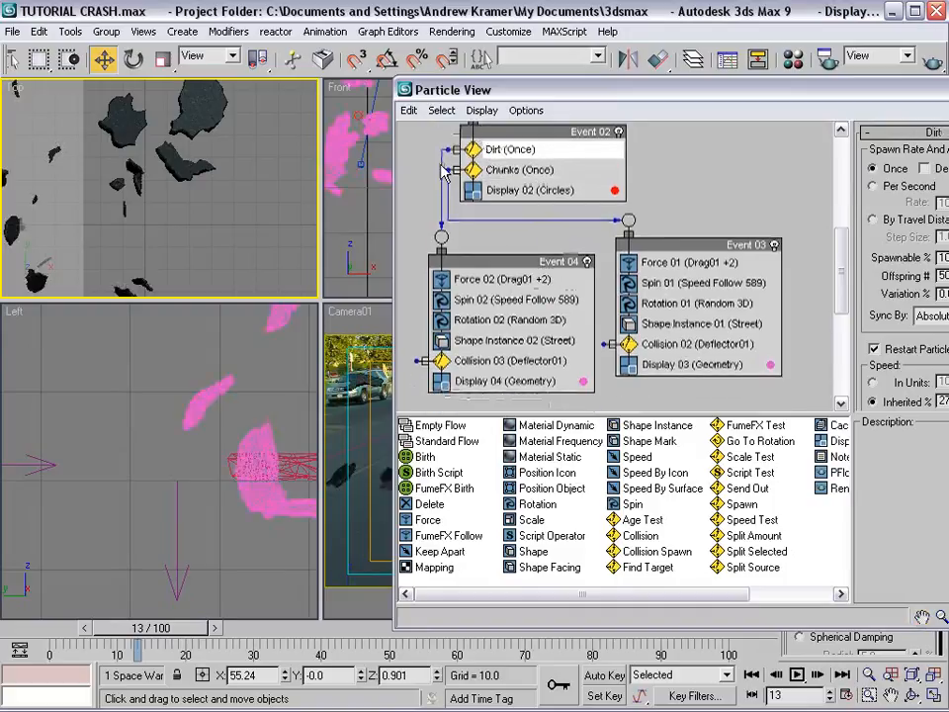
pyautogui.click(486, 341)
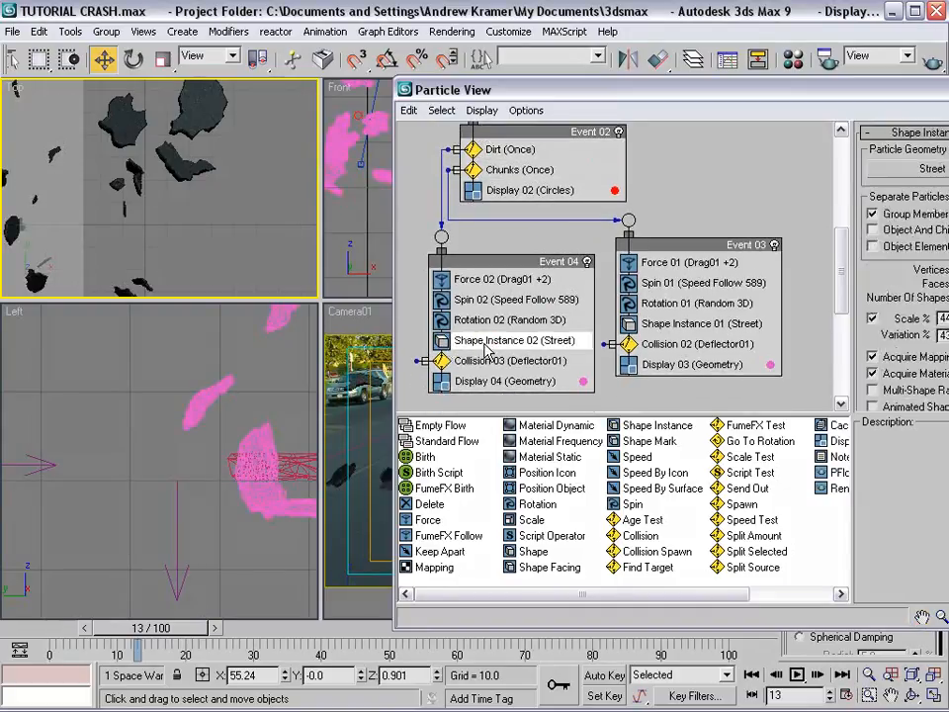
pyautogui.moveTo(892, 94); pyautogui.dragTo(798, 80)
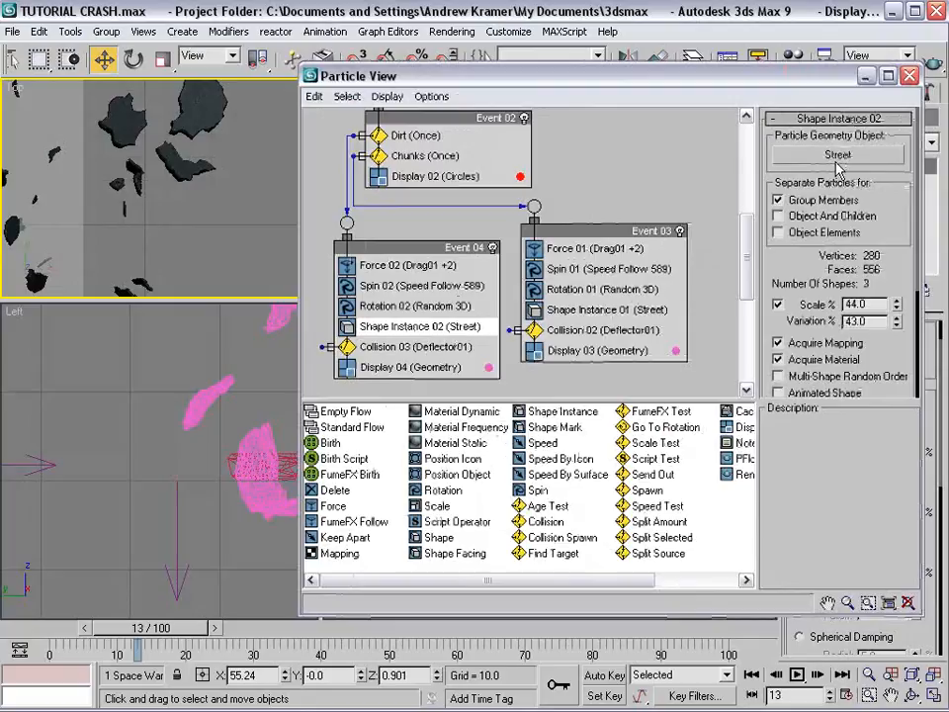
pyautogui.click(836, 155)
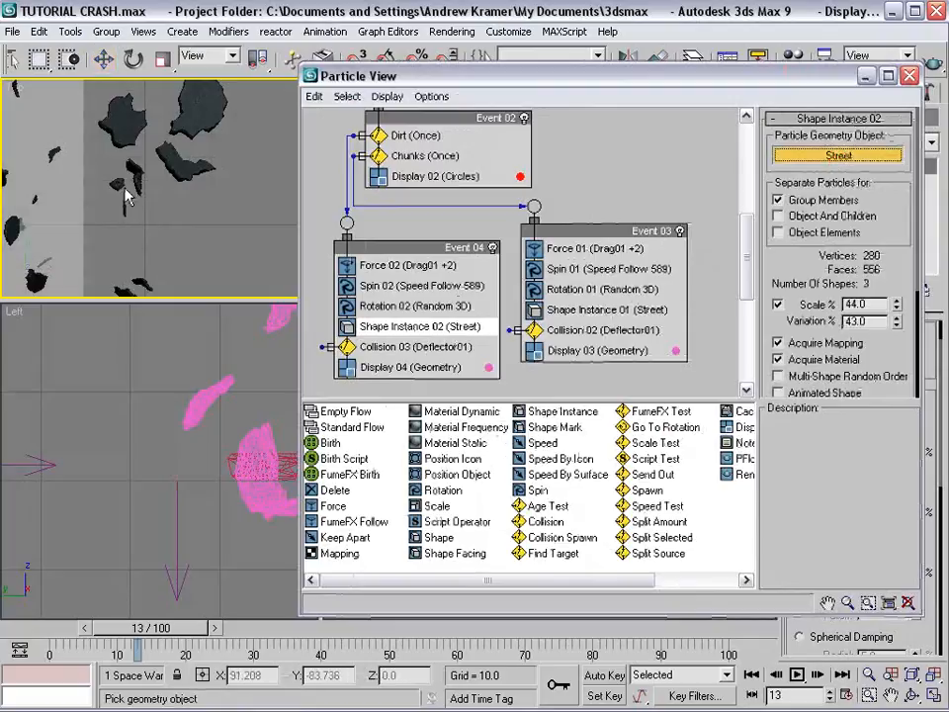
pyautogui.click(93, 138)
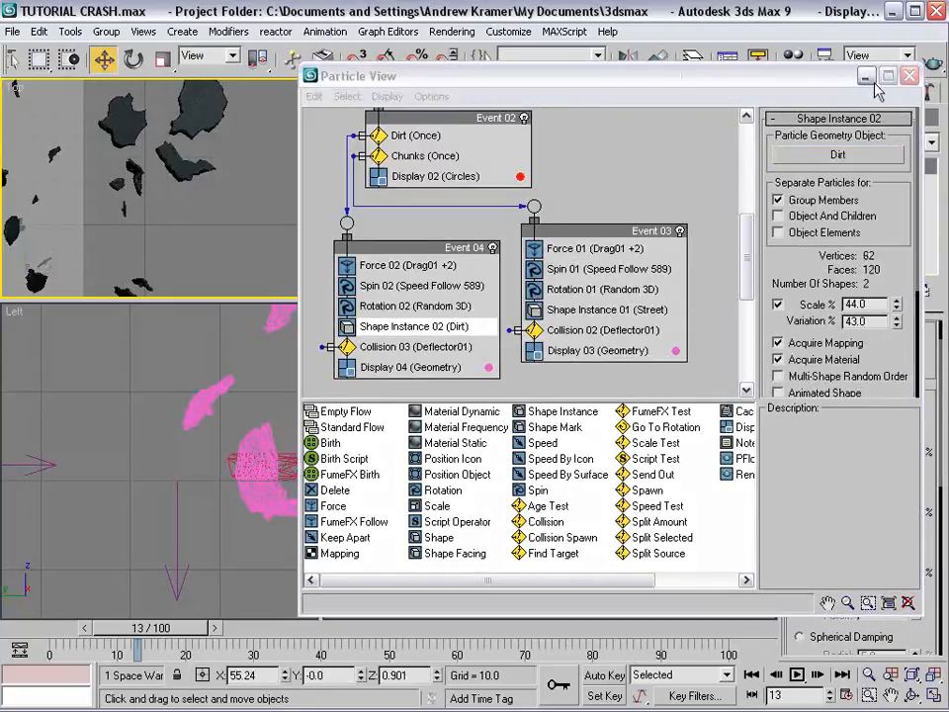
pyautogui.click(909, 76)
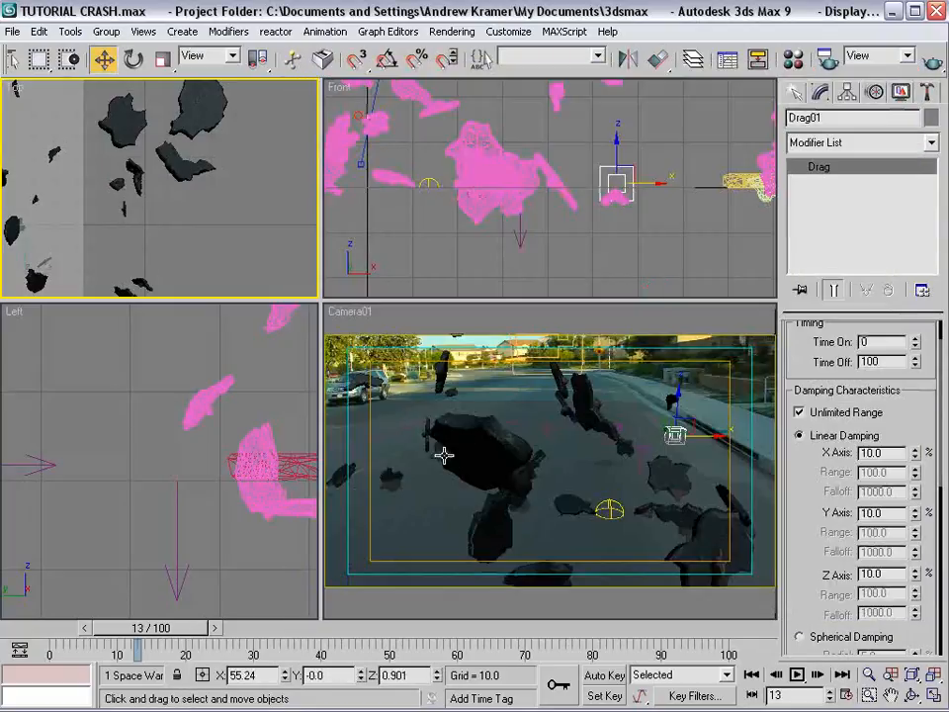
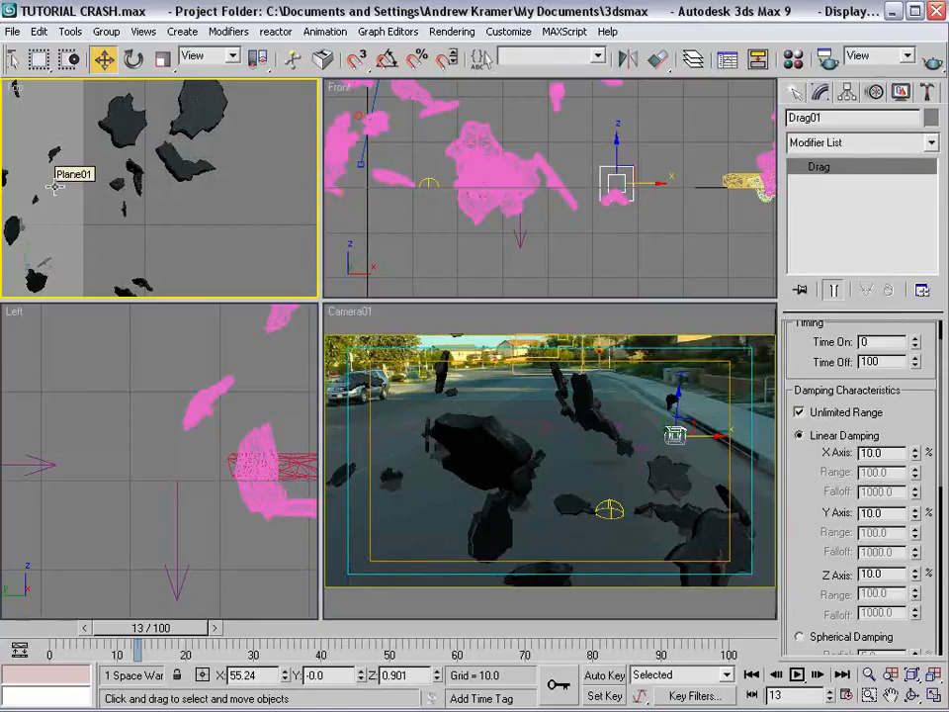
# Generate a new random seed for the Dirt spawn test and uncover the Camera01 viewport to inspect the debris
pyautogui.press('6')
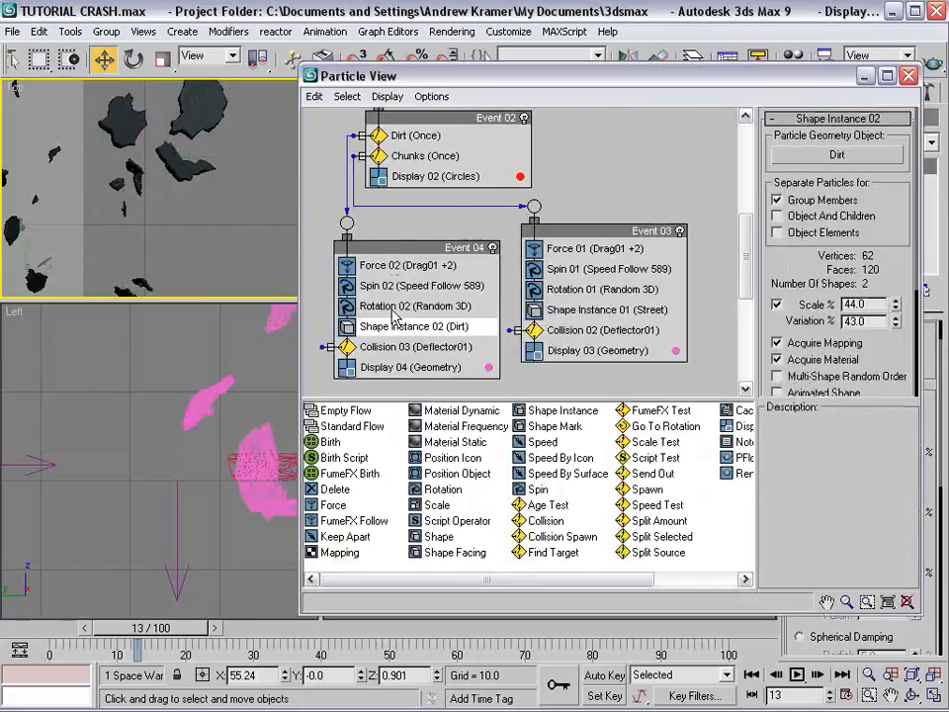
pyautogui.click(406, 135)
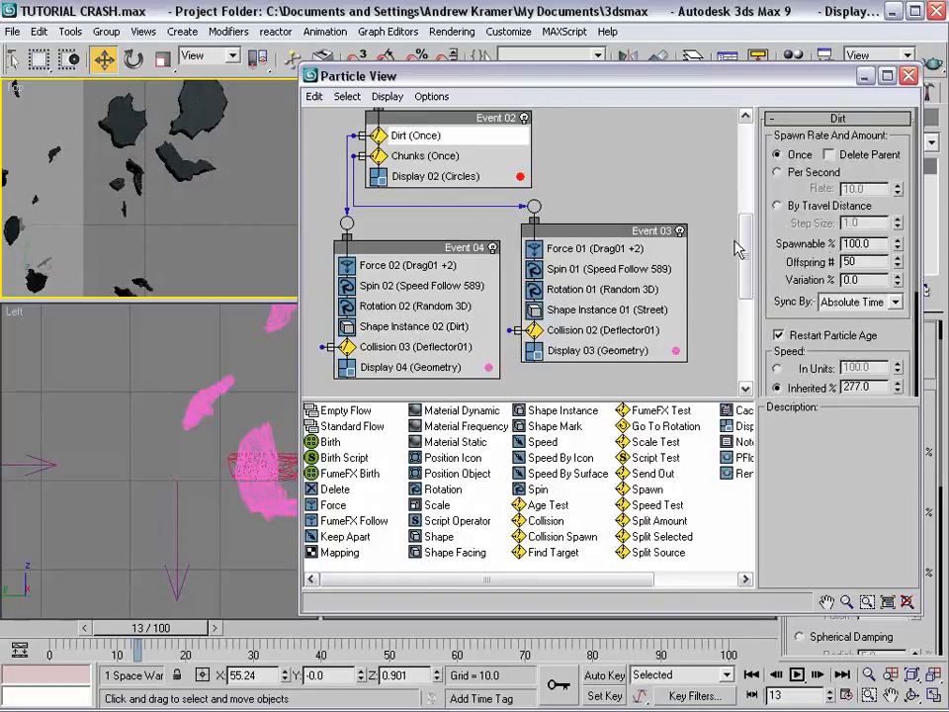
pyautogui.scroll(-5, 819, 277)
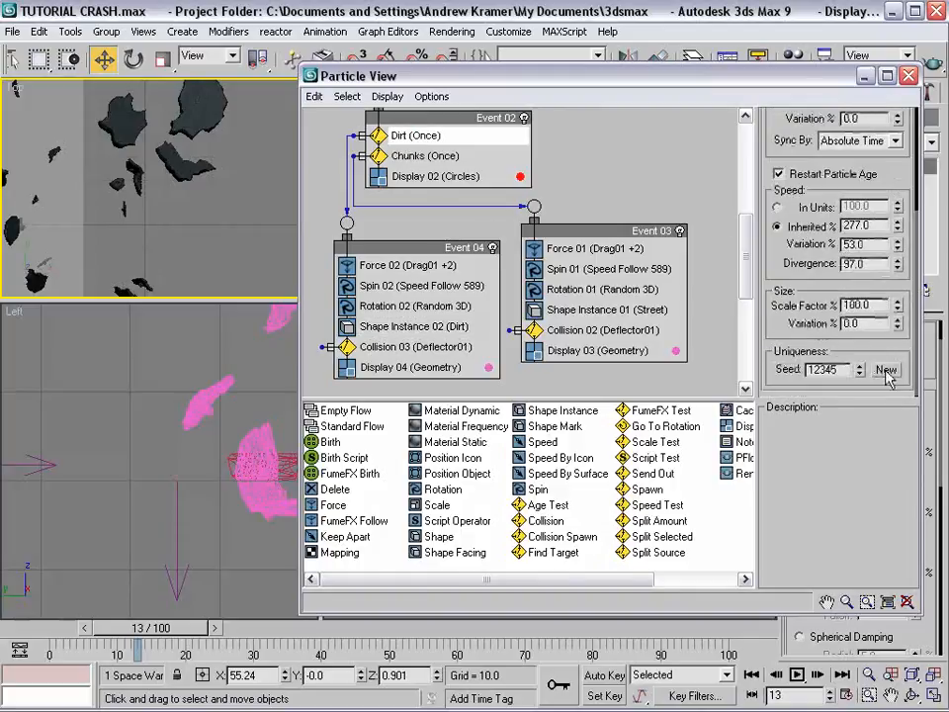
pyautogui.click(886, 370)
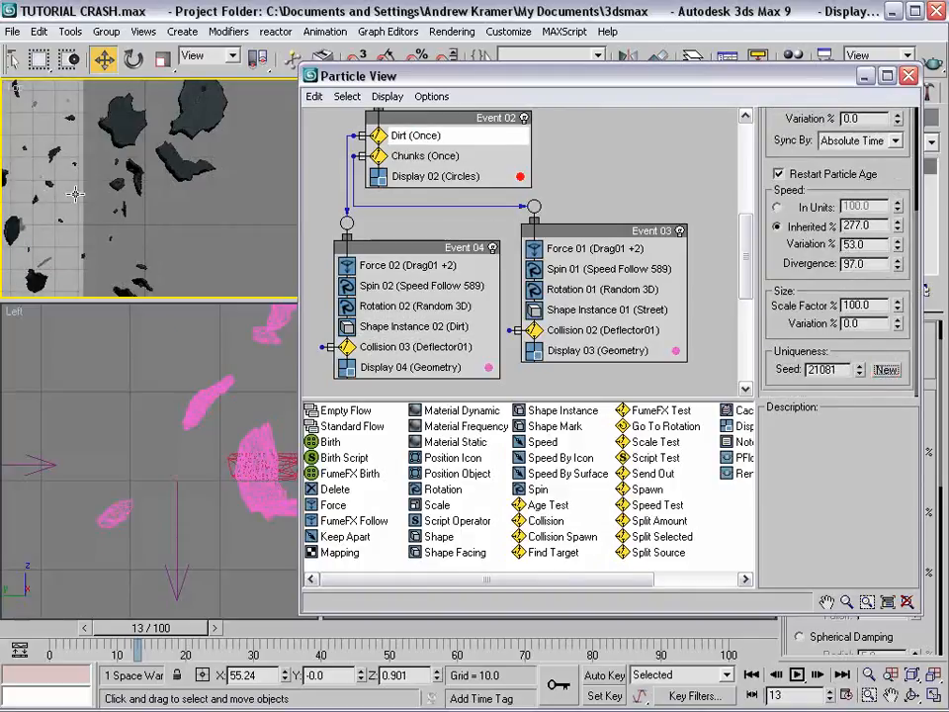
pyautogui.moveTo(608, 79); pyautogui.dragTo(452, 559)
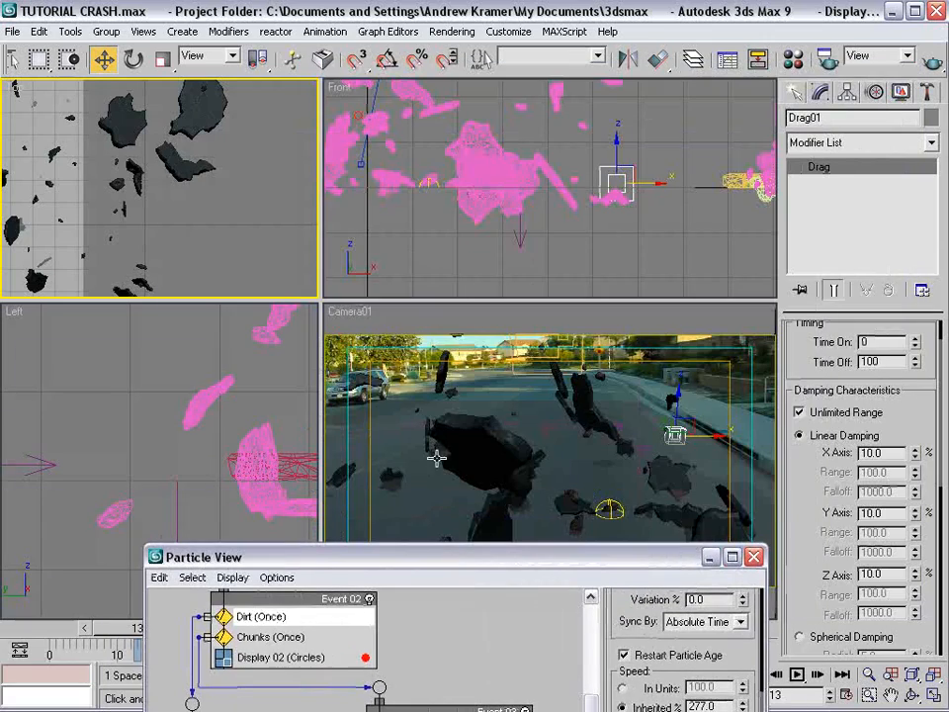
pyautogui.moveTo(301, 556); pyautogui.dragTo(229, 261)
pyautogui.moveTo(228, 261); pyautogui.dragTo(203, 136)
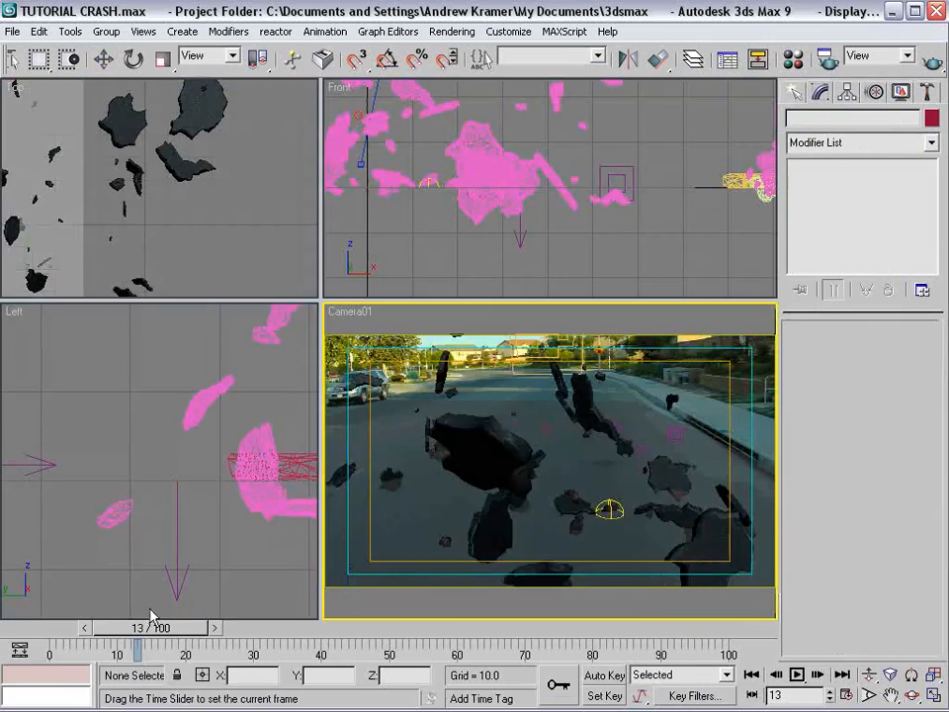
# Go to frame 10 and set the Dirt spawn test's offspring number to 500
pyautogui.moveTo(148, 621); pyautogui.dragTo(132, 623)
pyautogui.press('6')
pyautogui.scroll(-4, 345, 220)
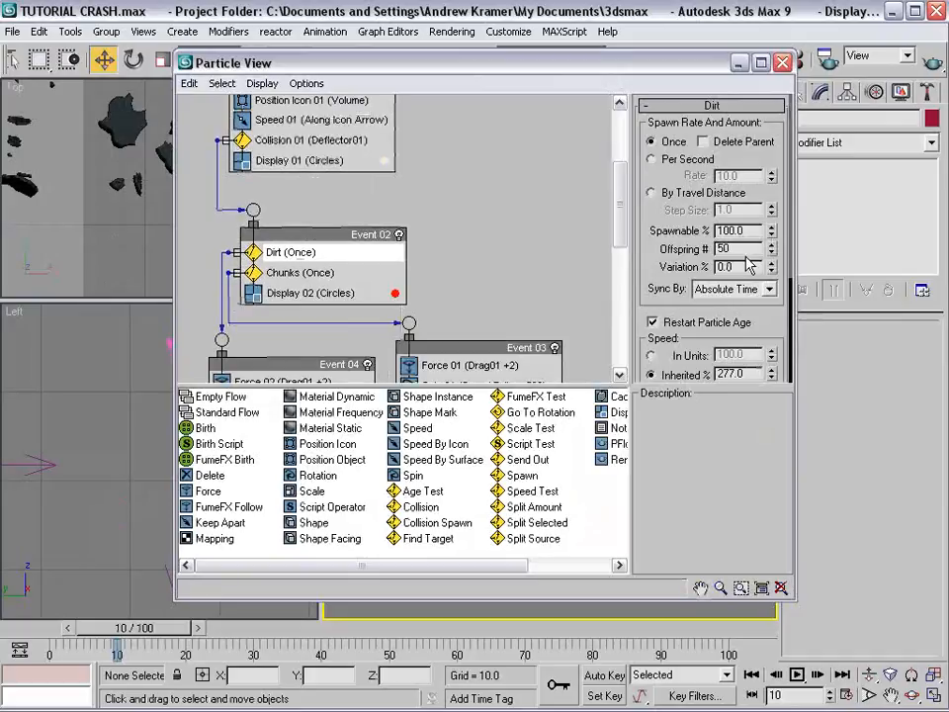
pyautogui.write('500')
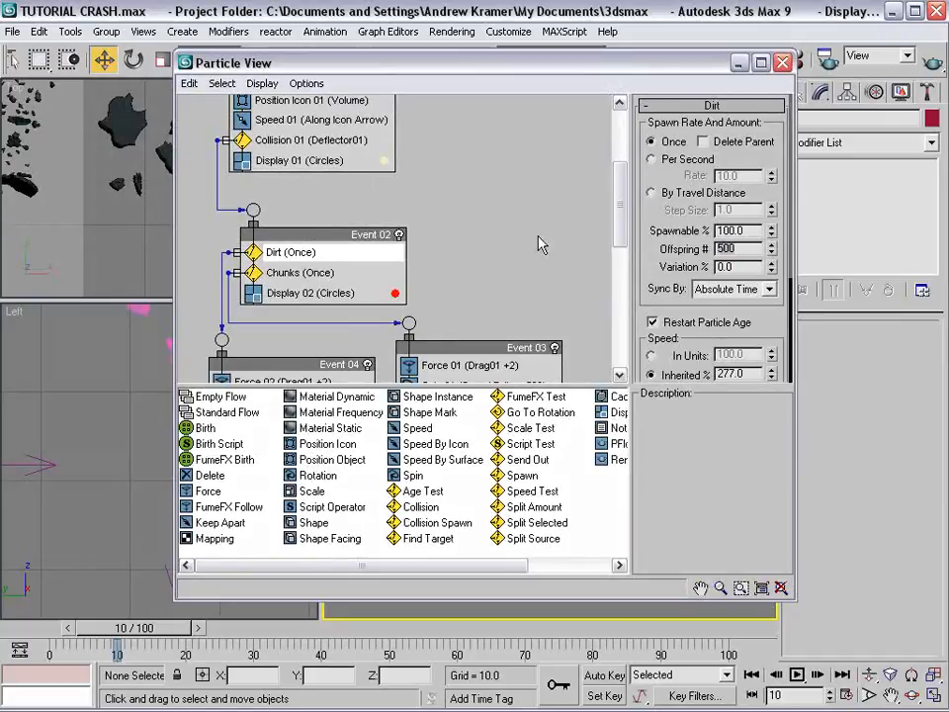
# Set the Dirt spawn's speed variation to 90% and its divergence to 106, watching the Camera01 view
pyautogui.moveTo(718, 71); pyautogui.dragTo(472, 45)
pyautogui.scroll(-5, 486, 198)
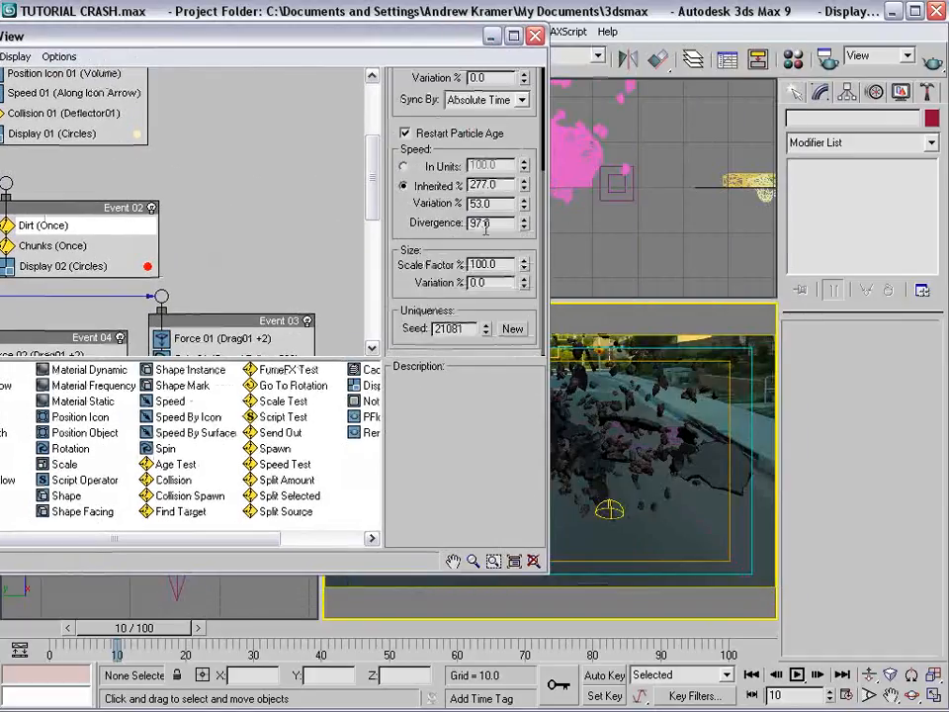
pyautogui.moveTo(524, 211); pyautogui.dragTo(595, 191)
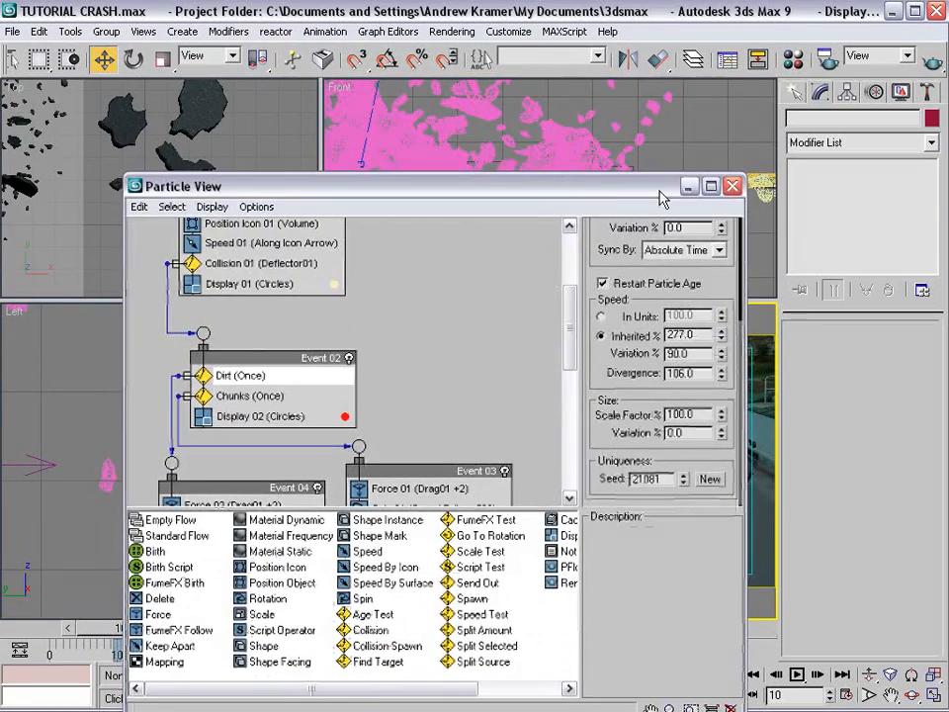
pyautogui.click(732, 184)
# Go to frame 12 and set the inherited speed of the Chunks spawn test to 228%
pyautogui.moveTo(104, 629); pyautogui.dragTo(131, 628)
pyautogui.press('w')
pyautogui.press('6')
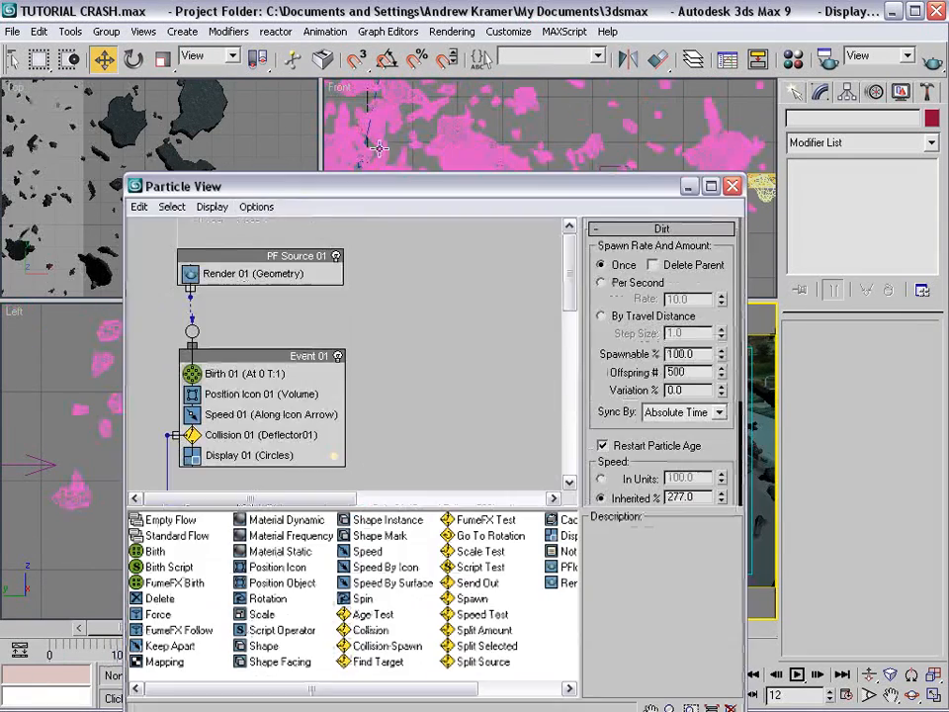
pyautogui.scroll(-10, 257, 366)
pyautogui.moveTo(279, 372); pyautogui.dragTo(282, 339, button='middle')
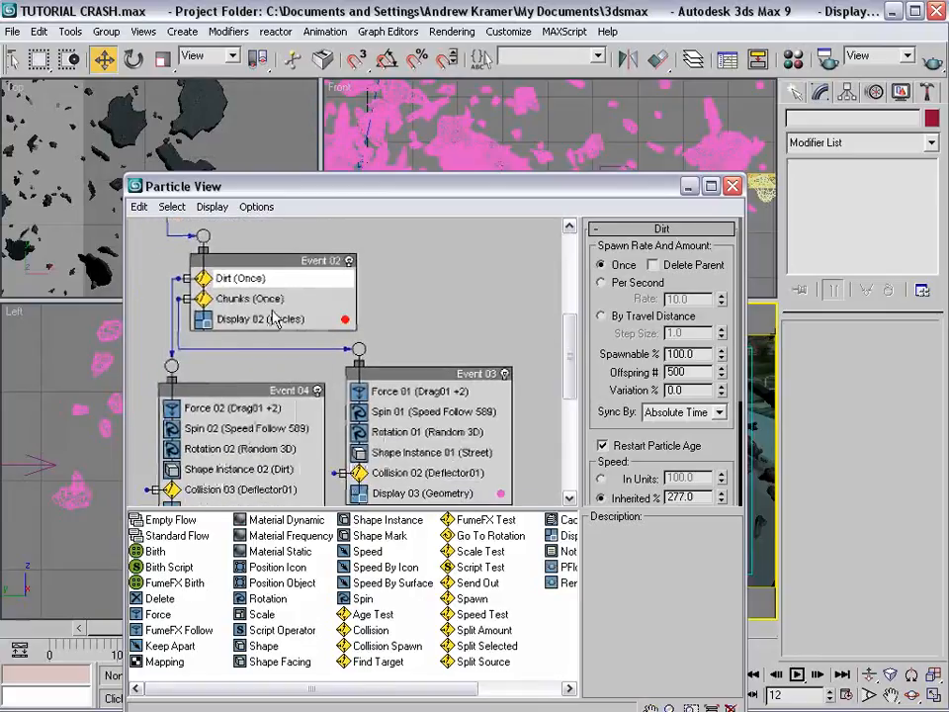
pyautogui.click(243, 277)
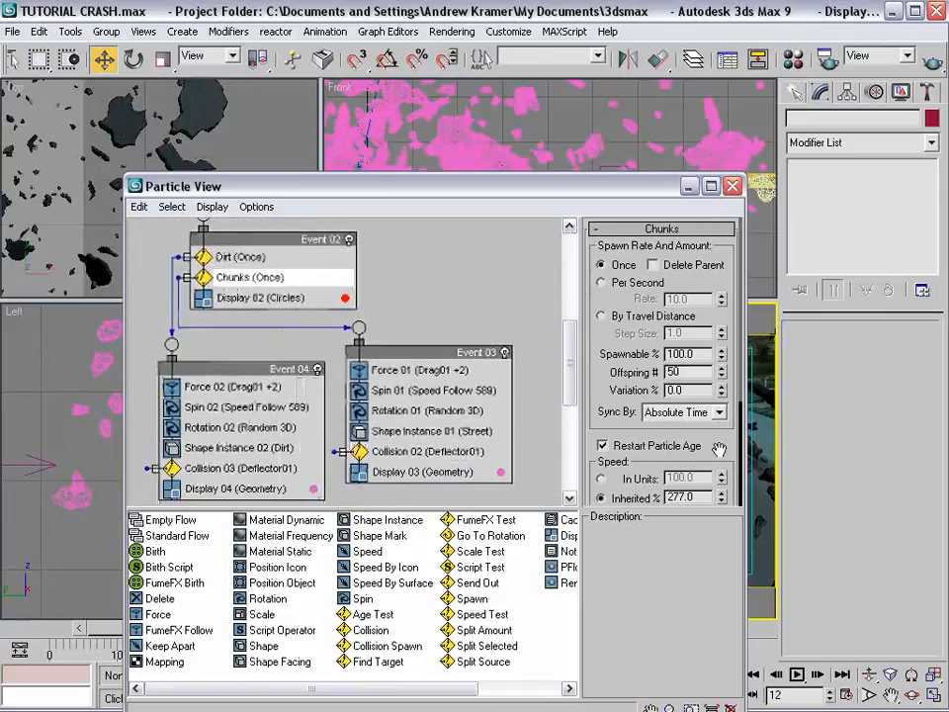
pyautogui.moveTo(719, 450); pyautogui.dragTo(706, 298)
pyautogui.moveTo(593, 186); pyautogui.dragTo(358, 164)
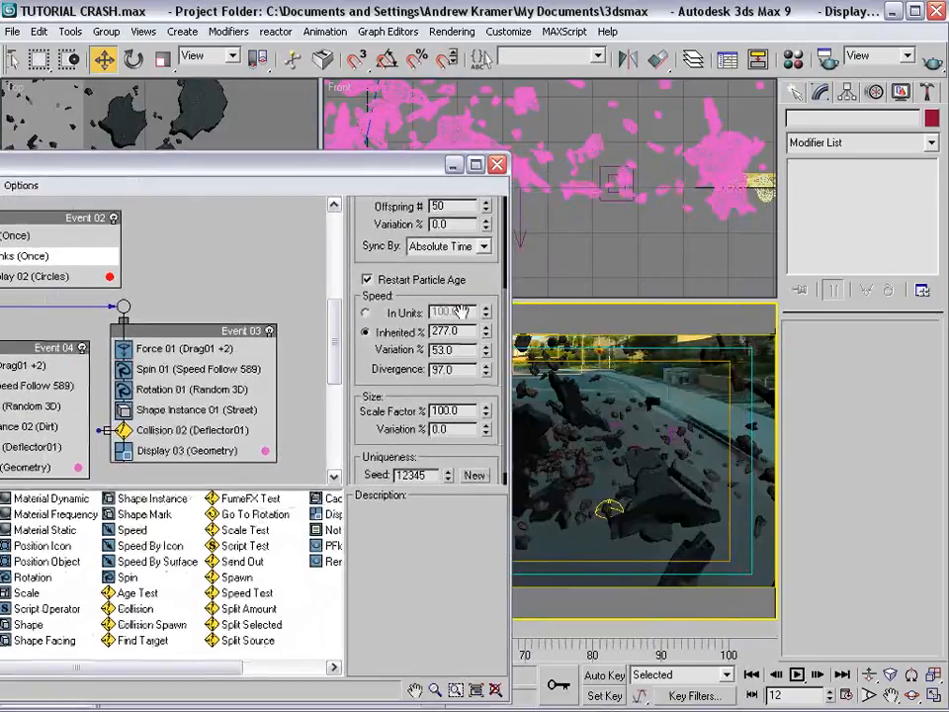
pyautogui.moveTo(490, 339); pyautogui.dragTo(484, 375)
pyautogui.click(317, 509)
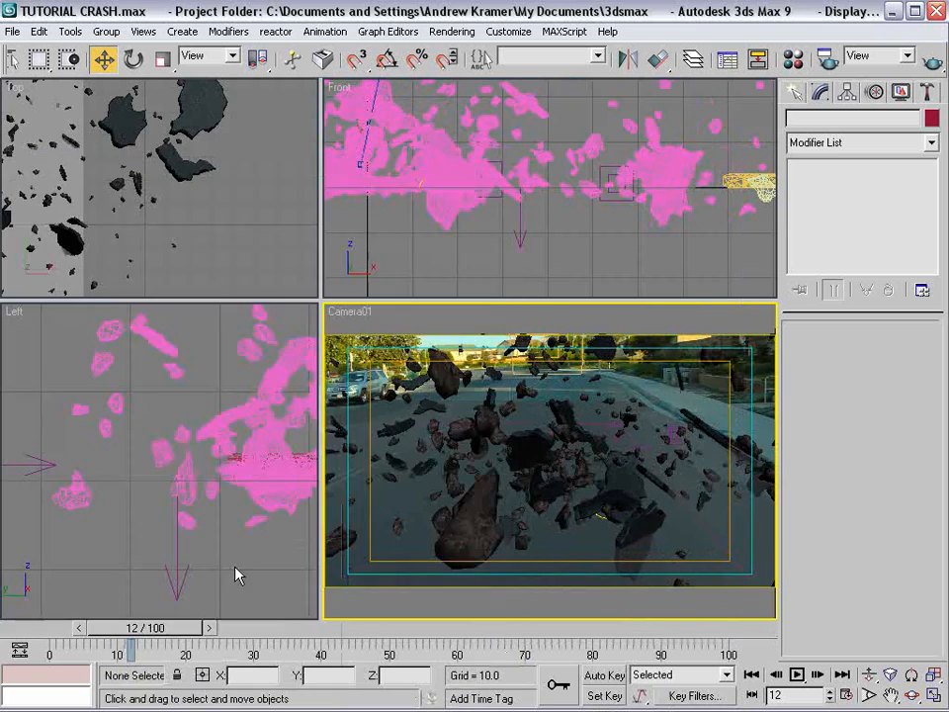
# At frame 34, set Event 04's Collision 03 test to Collided Multiple Times with 4 collisions and speed Stop
pyautogui.moveTo(133, 629); pyautogui.dragTo(294, 606)
pyautogui.press('6')
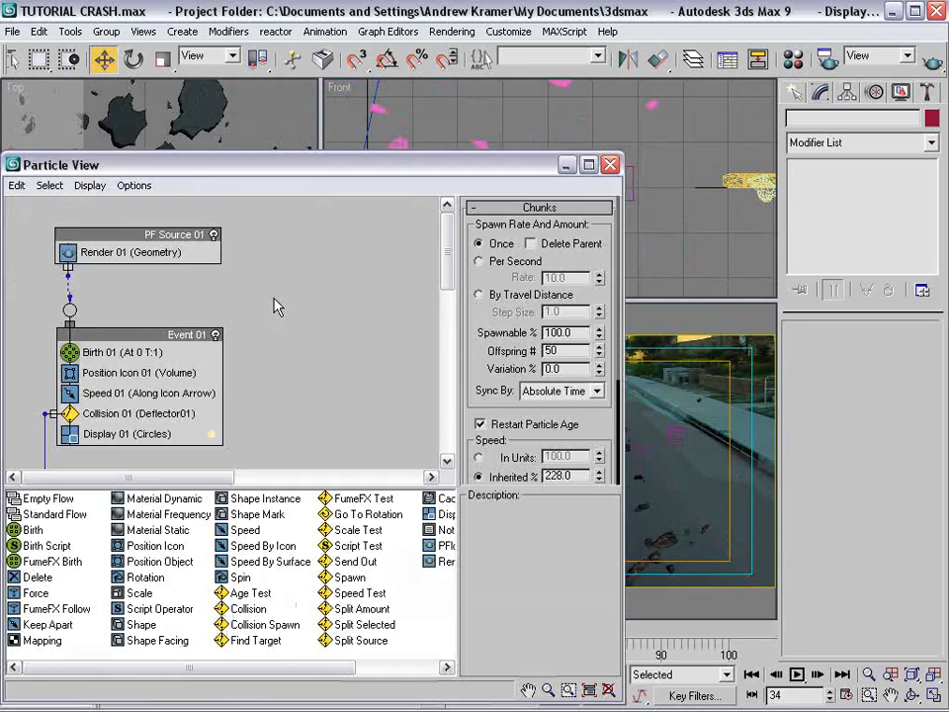
pyautogui.moveTo(199, 470); pyautogui.dragTo(164, 288, button='middle')
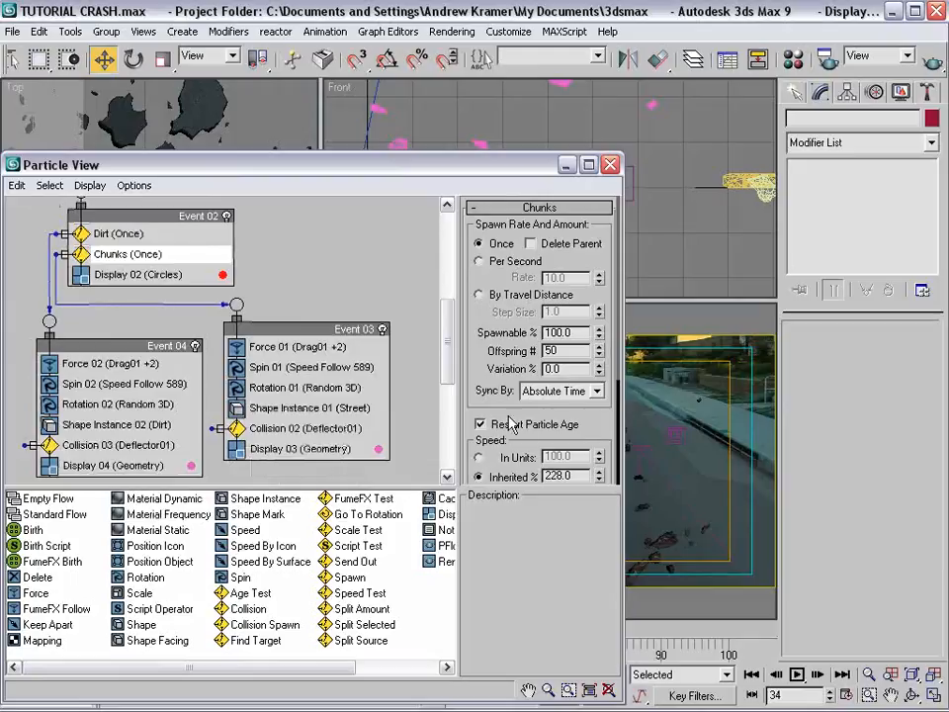
pyautogui.scroll(-5, 603, 427)
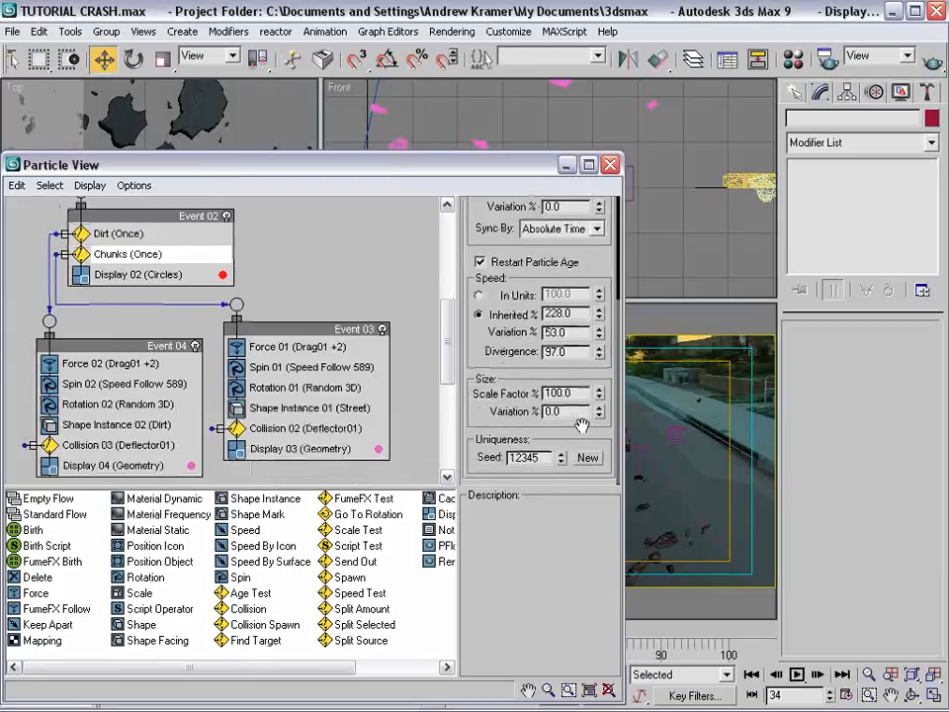
pyautogui.click(112, 241)
pyautogui.click(91, 443)
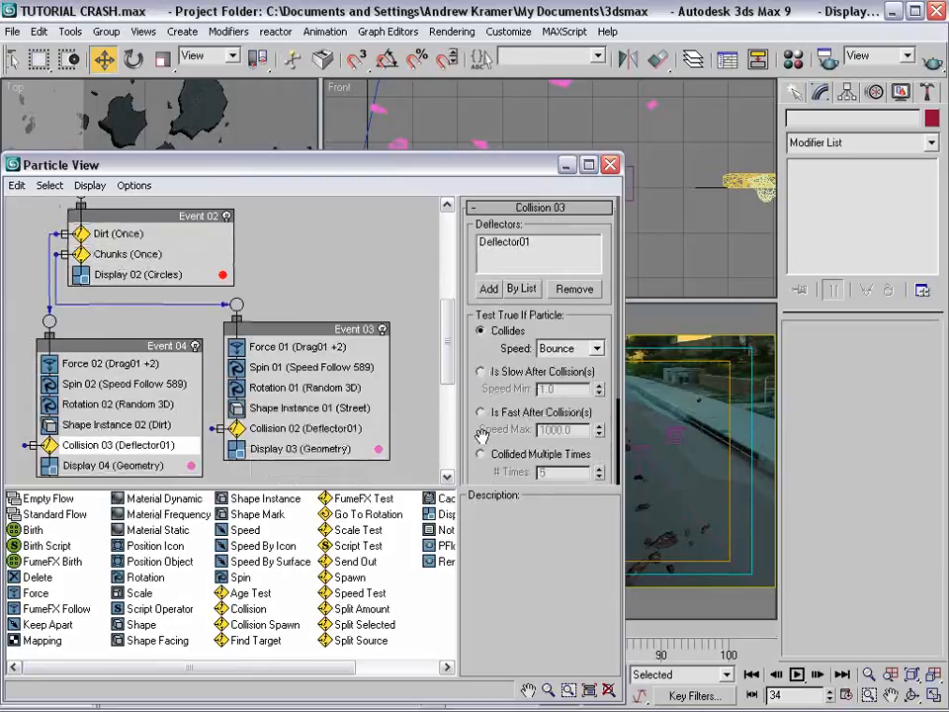
pyautogui.click(492, 458)
pyautogui.moveTo(490, 469); pyautogui.dragTo(488, 409)
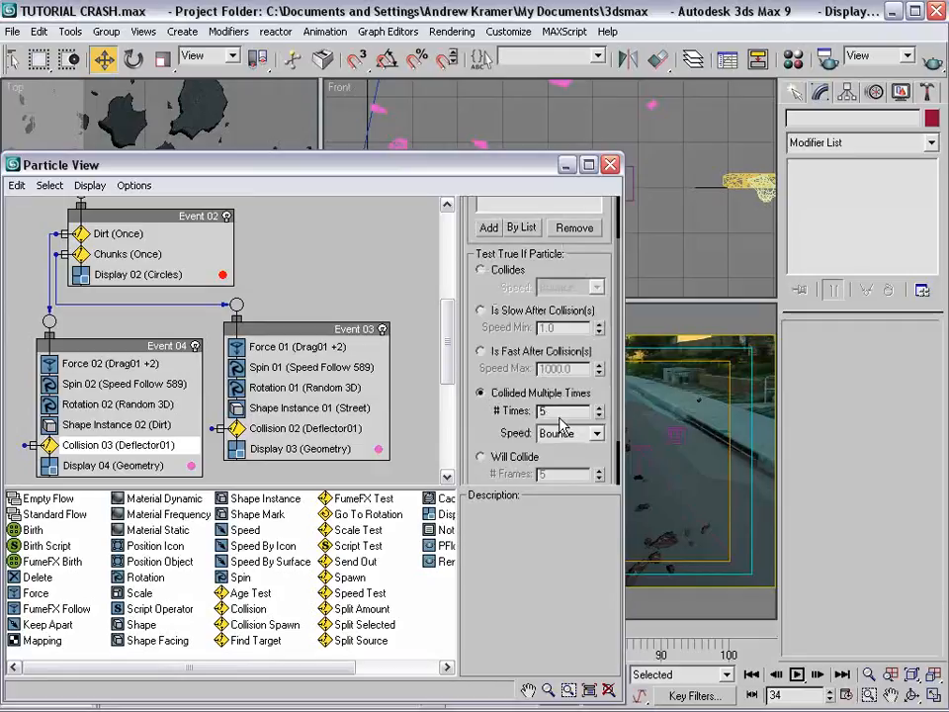
pyautogui.write('4')
pyautogui.click(584, 433)
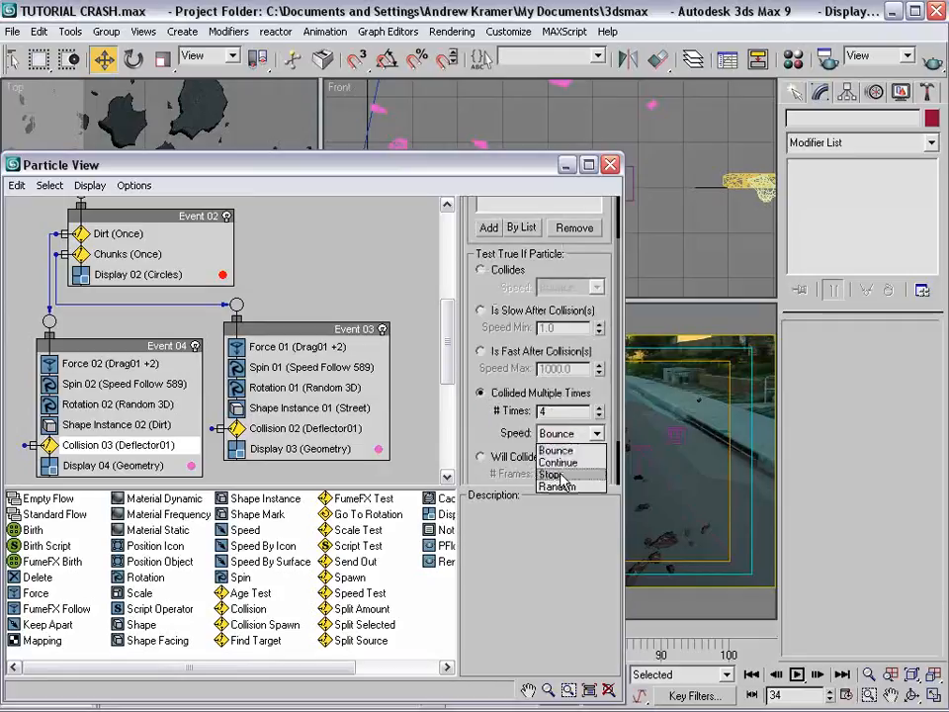
pyautogui.click(567, 479)
# Set Event 03's Collision 02 test to Collided Multiple Times with 4 collisions and speed Stop, and inspect the debris
pyautogui.click(269, 428)
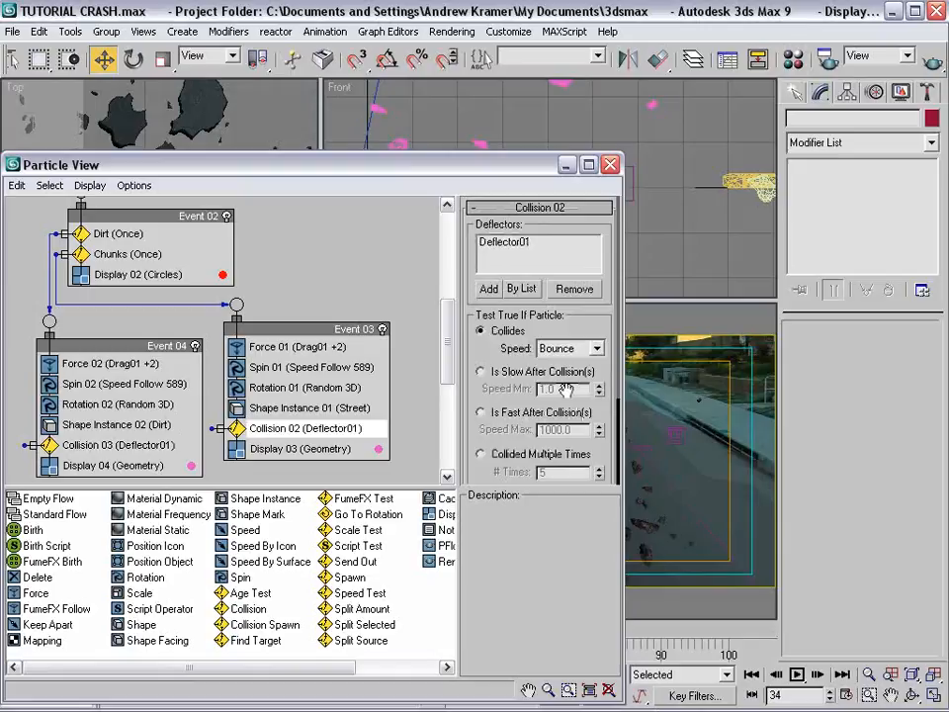
pyautogui.click(482, 454)
pyautogui.scroll(-2, 508, 295)
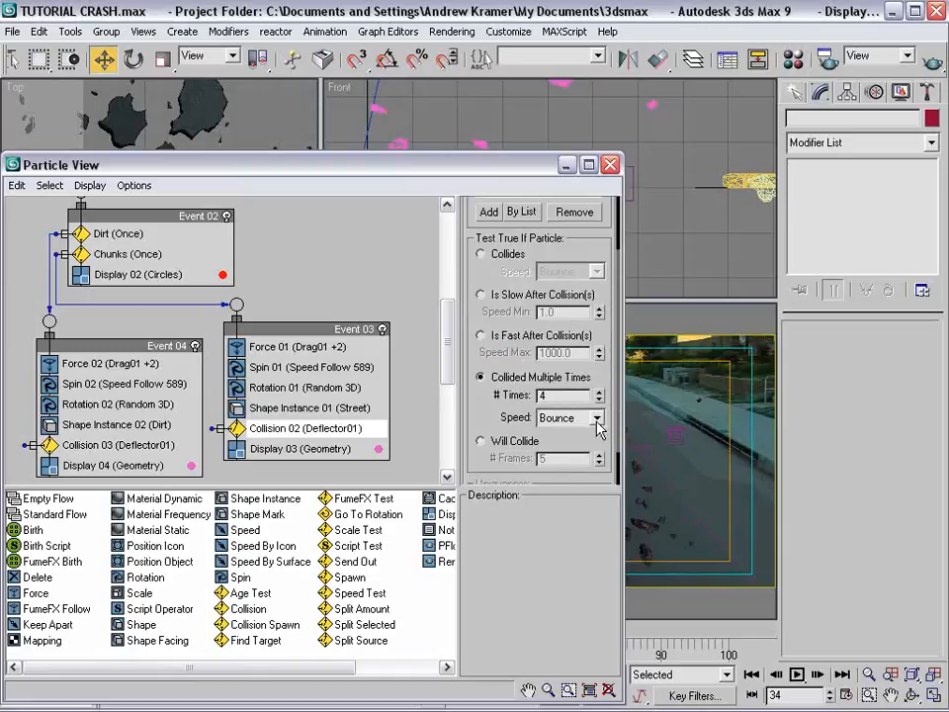
pyautogui.click(597, 421)
pyautogui.click(558, 460)
pyautogui.click(612, 165)
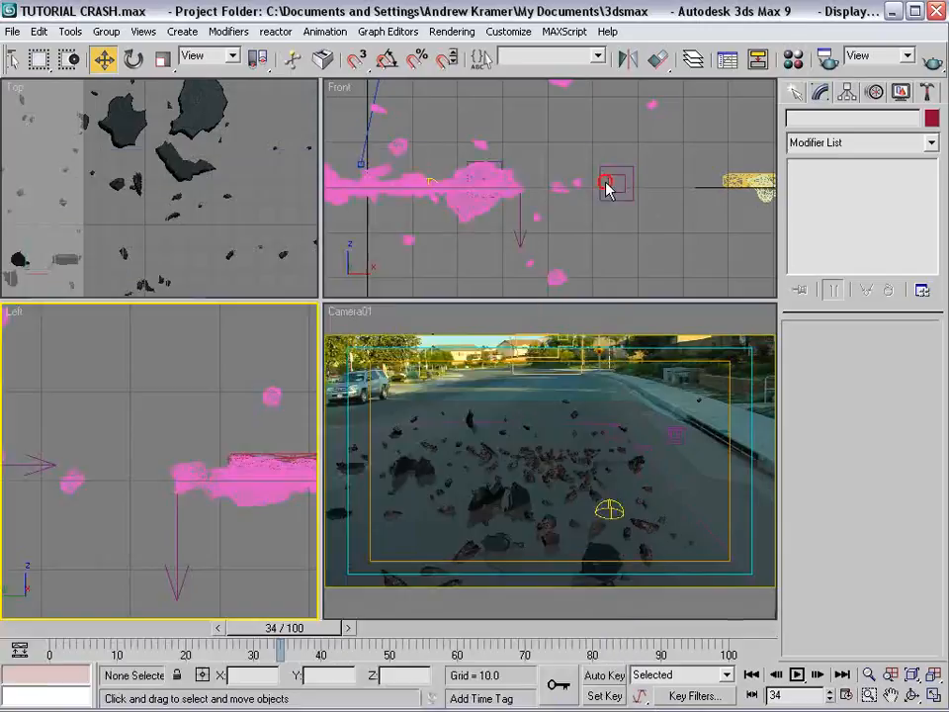
# Review the debris at frame 26, and examine Events 03 and 04 and the available test operators in Particle View
pyautogui.moveTo(265, 627); pyautogui.dragTo(234, 626)
pyautogui.press('w')
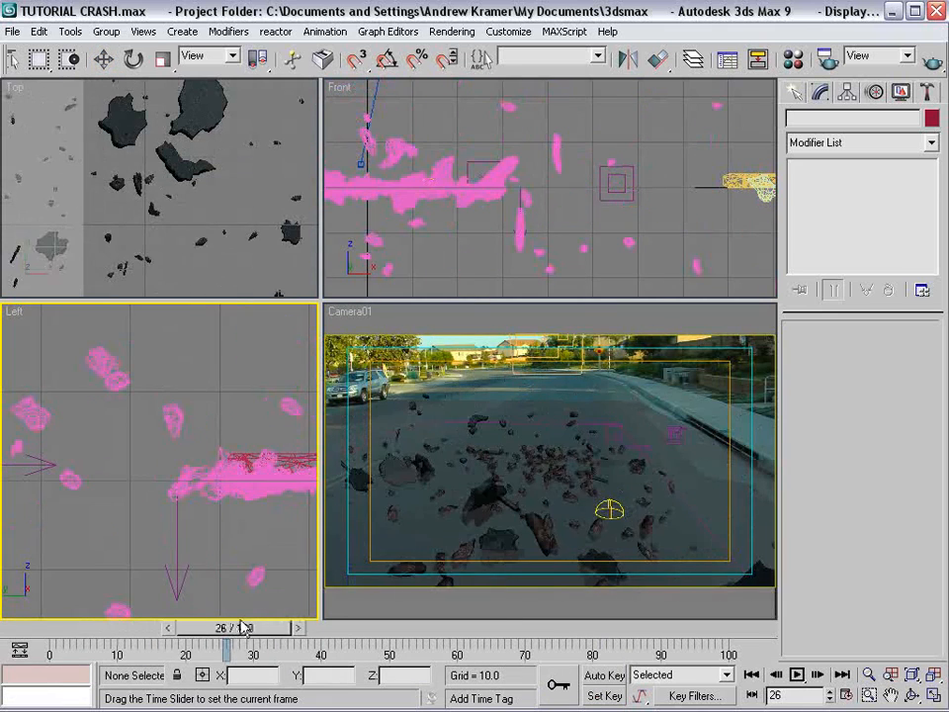
pyautogui.press('6')
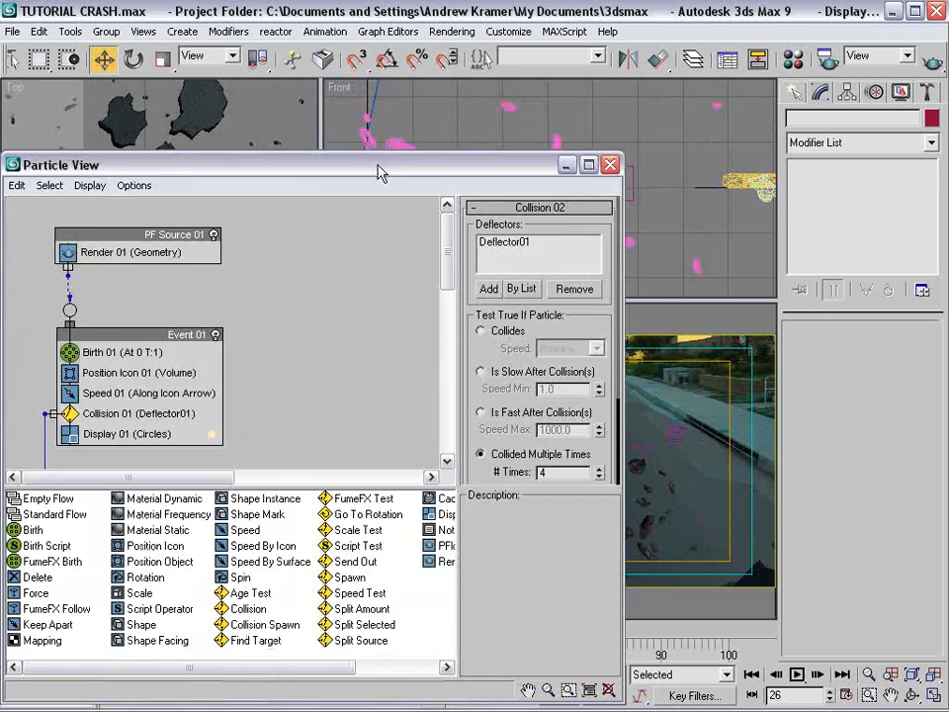
pyautogui.moveTo(368, 165); pyautogui.dragTo(430, 83)
pyautogui.scroll(-10, 239, 195)
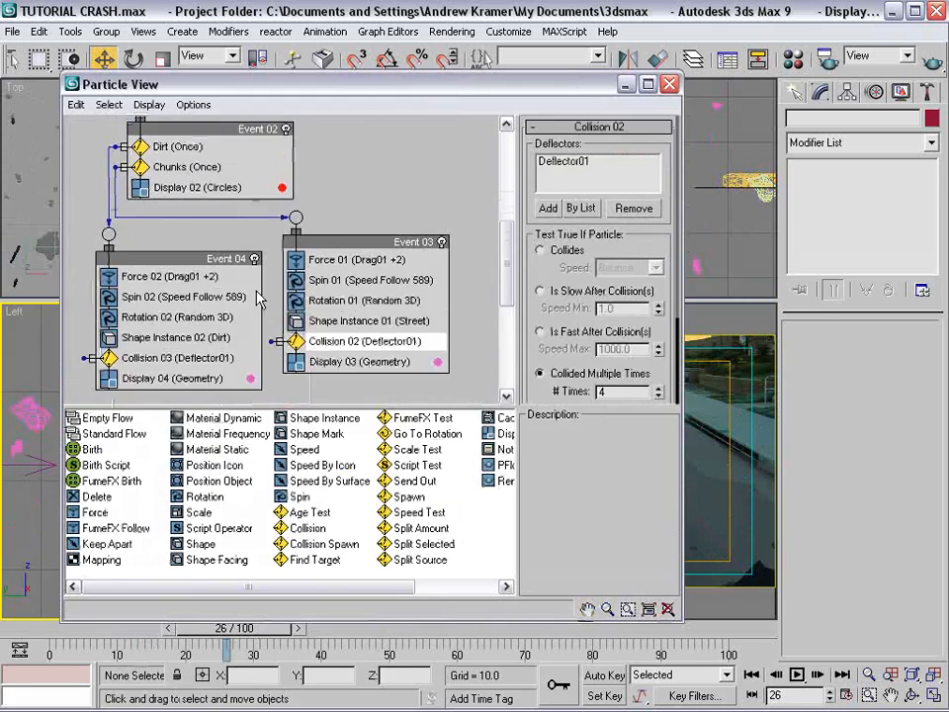
pyautogui.moveTo(256, 293); pyautogui.dragTo(260, 261, button='middle')
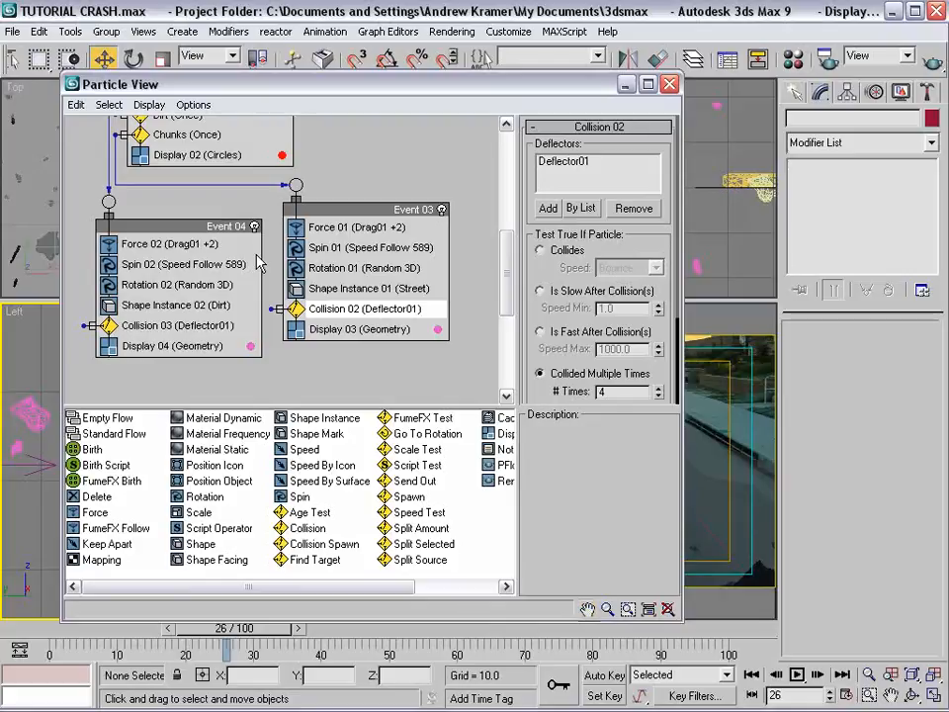
pyautogui.moveTo(433, 84); pyautogui.dragTo(423, 72)
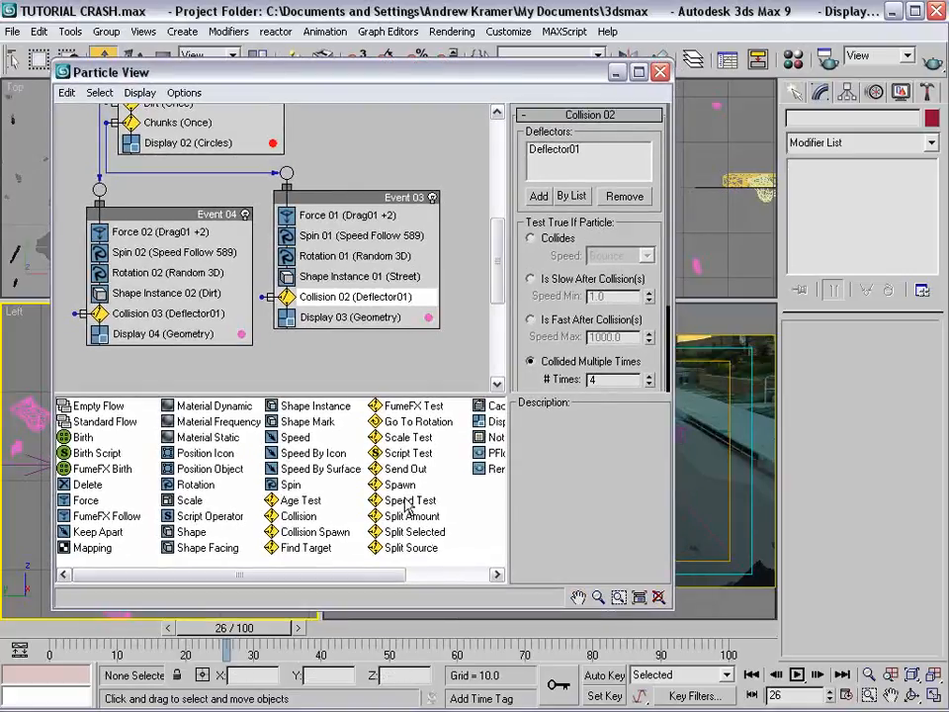
pyautogui.click(406, 501)
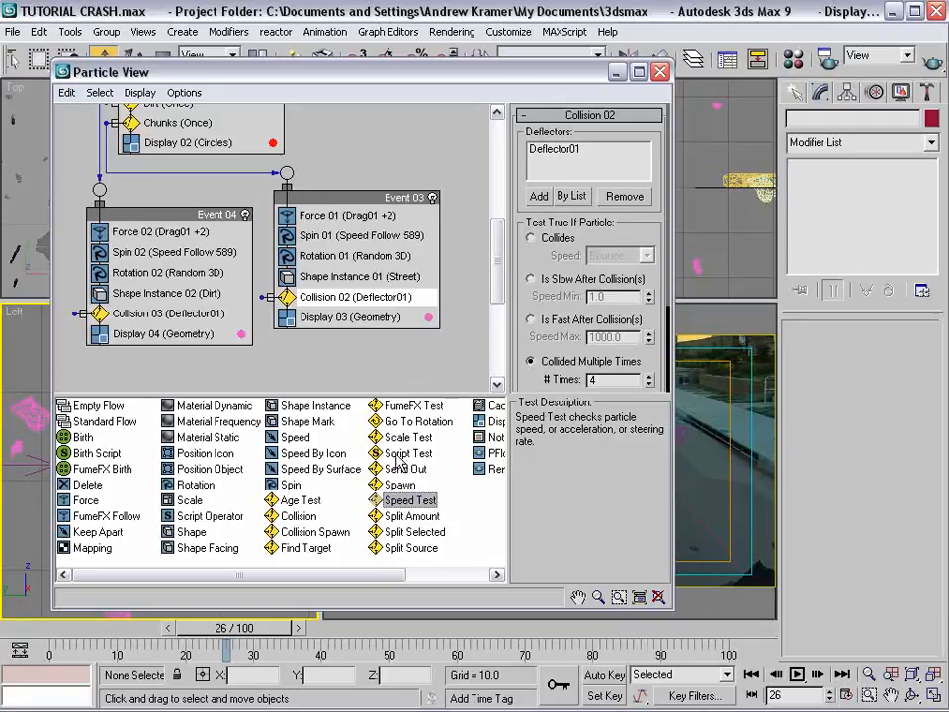
pyautogui.moveTo(573, 76); pyautogui.dragTo(615, 112)
pyautogui.moveTo(336, 304); pyautogui.dragTo(356, 251, button='middle')
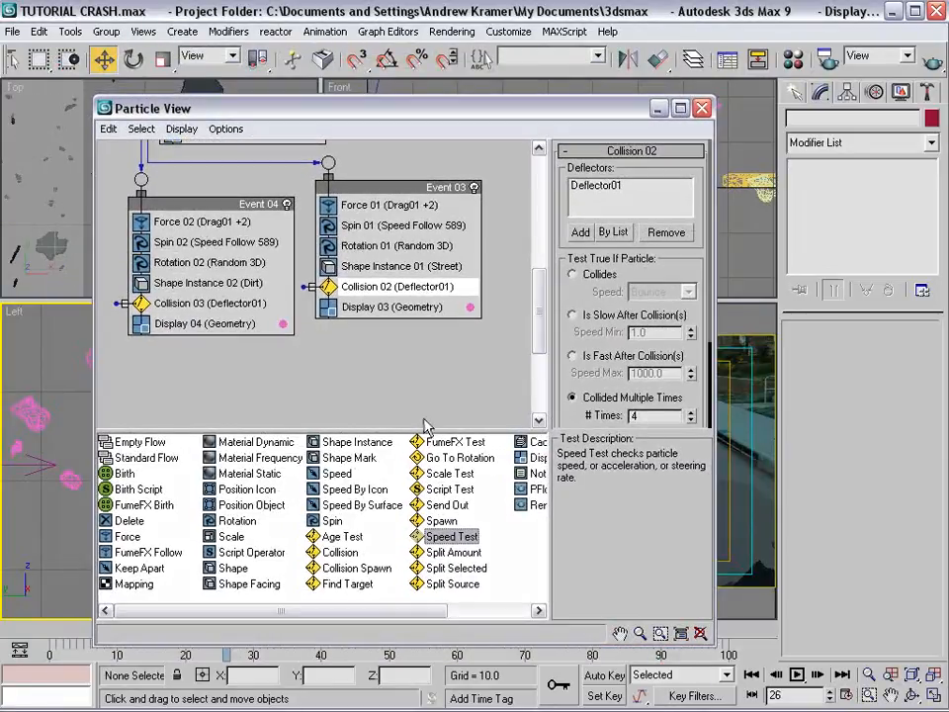
pyautogui.click(367, 372)
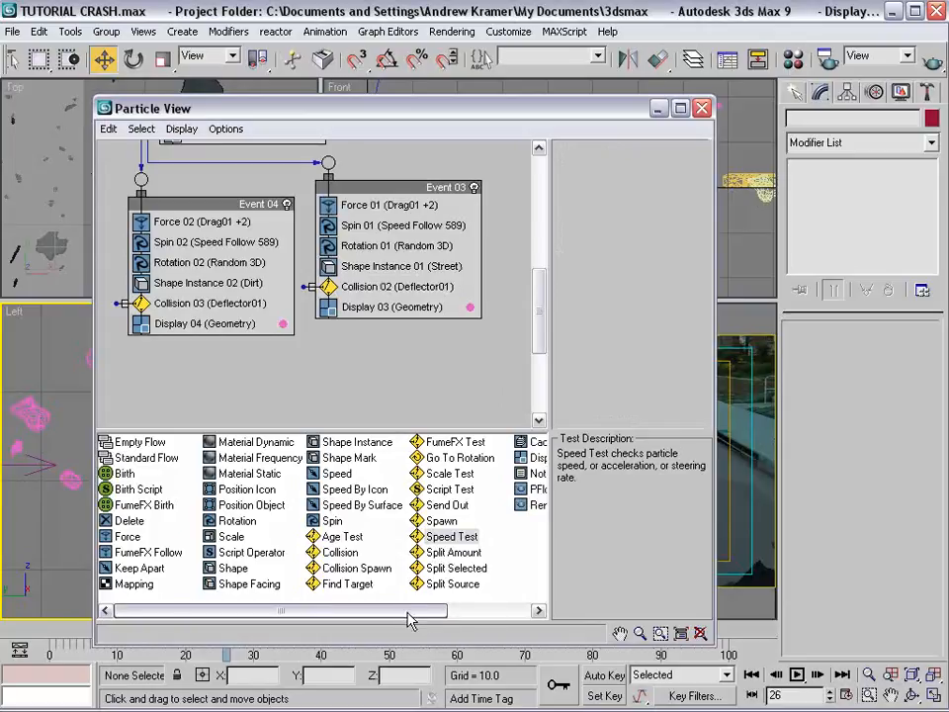
# Create an event with Go To Rotation and Rotation operators below Event 03, and link Collision 02 to it
pyautogui.moveTo(453, 460); pyautogui.dragTo(395, 381)
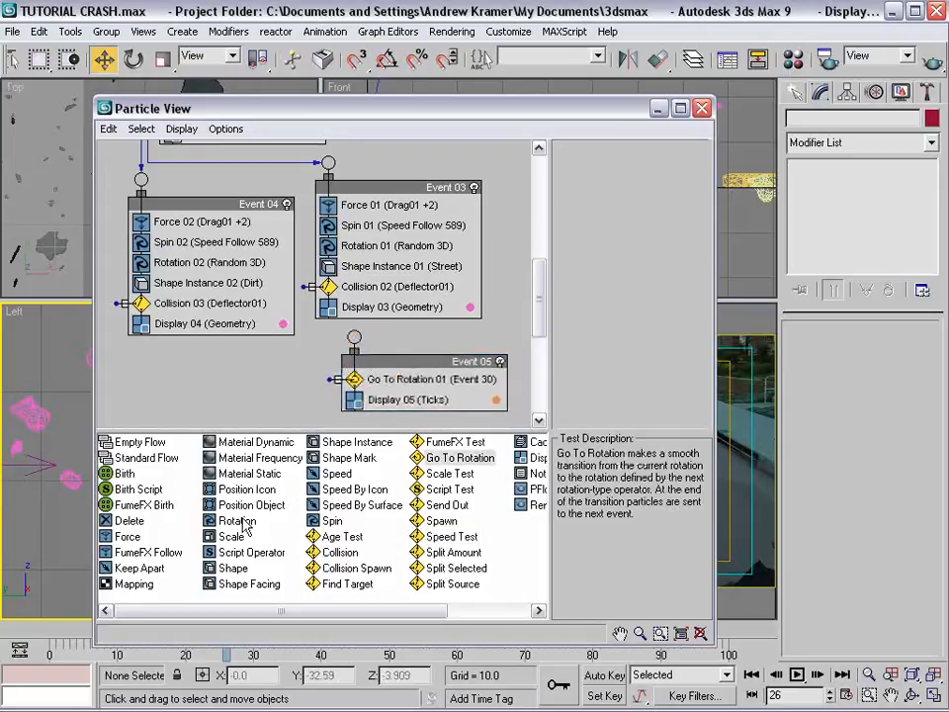
pyautogui.moveTo(237, 525); pyautogui.dragTo(374, 394)
pyautogui.moveTo(308, 287); pyautogui.dragTo(373, 351)
pyautogui.click(364, 366)
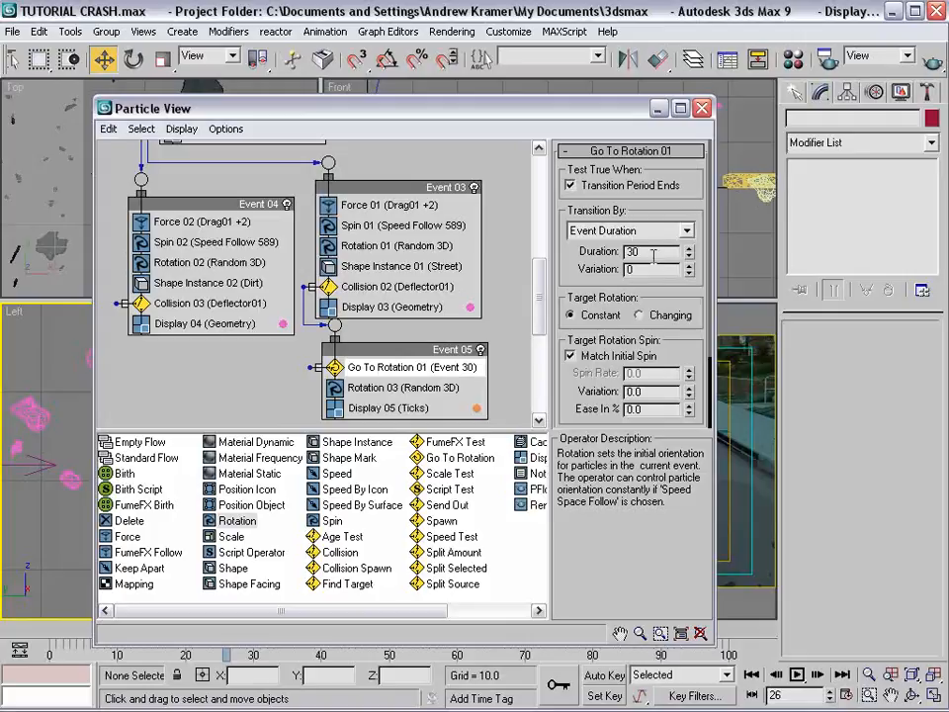
# Set the orientation matrix of Event 05's Rotation 03 operator to Random Horizontal
pyautogui.moveTo(458, 119); pyautogui.dragTo(358, 35)
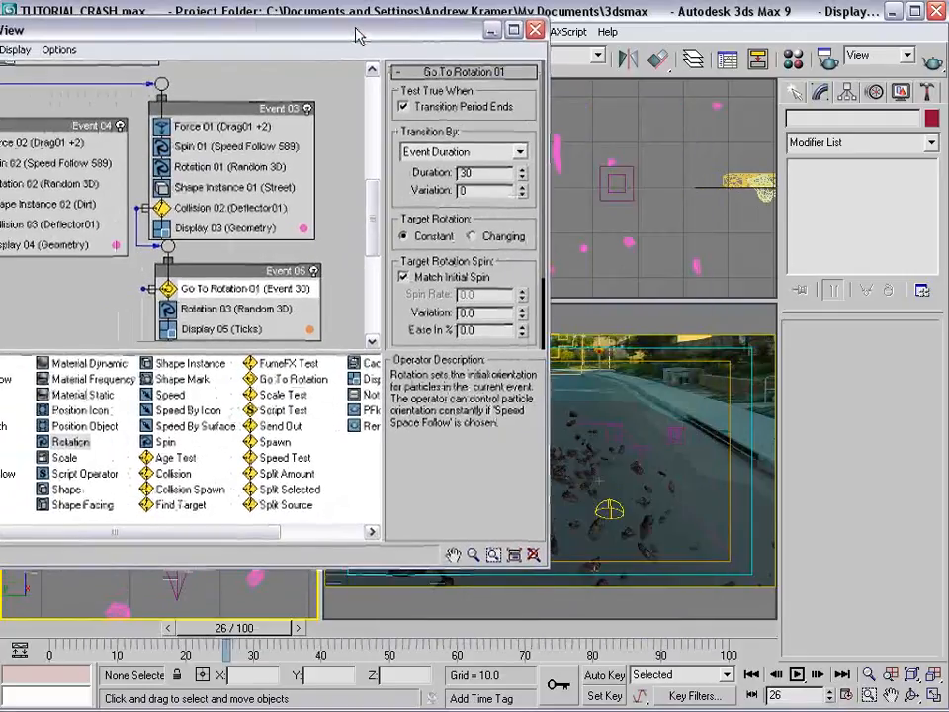
pyautogui.click(220, 308)
pyautogui.click(491, 112)
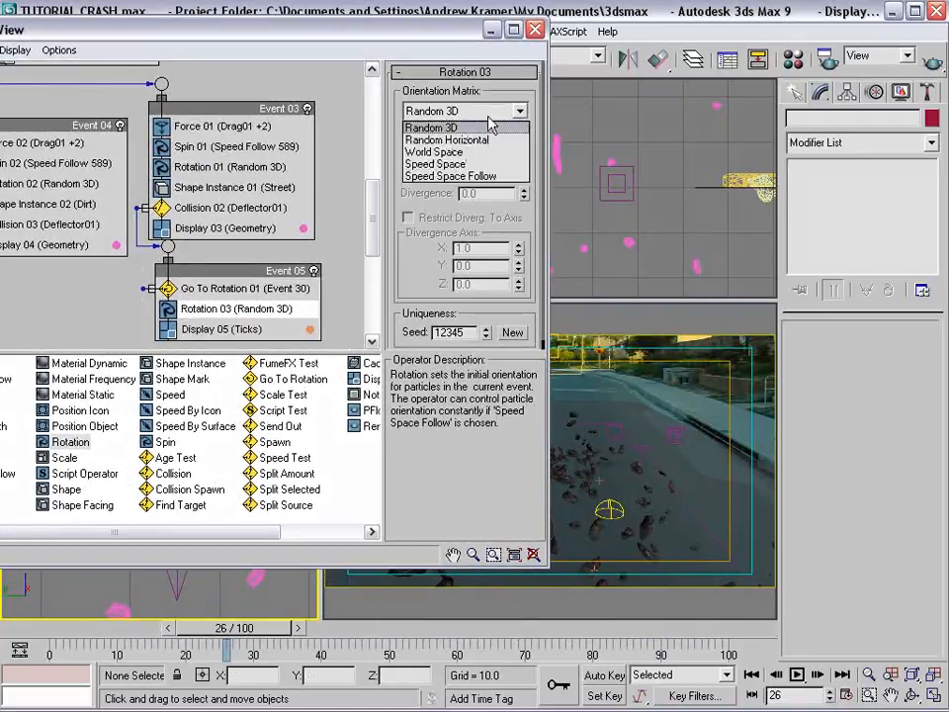
pyautogui.click(462, 141)
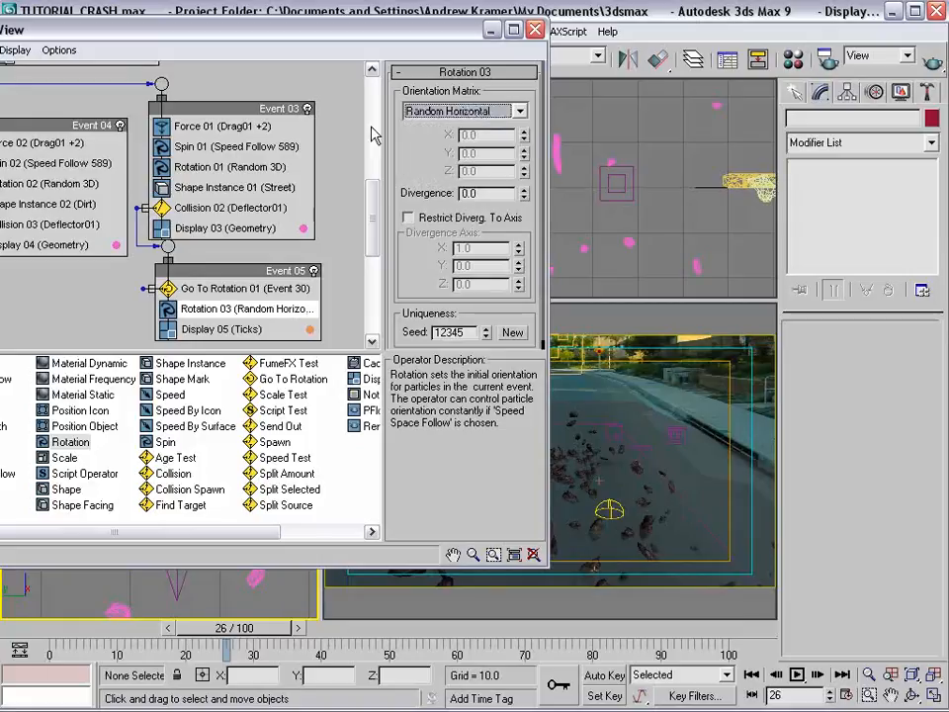
# Show Event 05's particles as Geometry and scrub to frame 54 to check how the chunks settle
pyautogui.moveTo(497, 43); pyautogui.dragTo(571, 43)
pyautogui.click(268, 330)
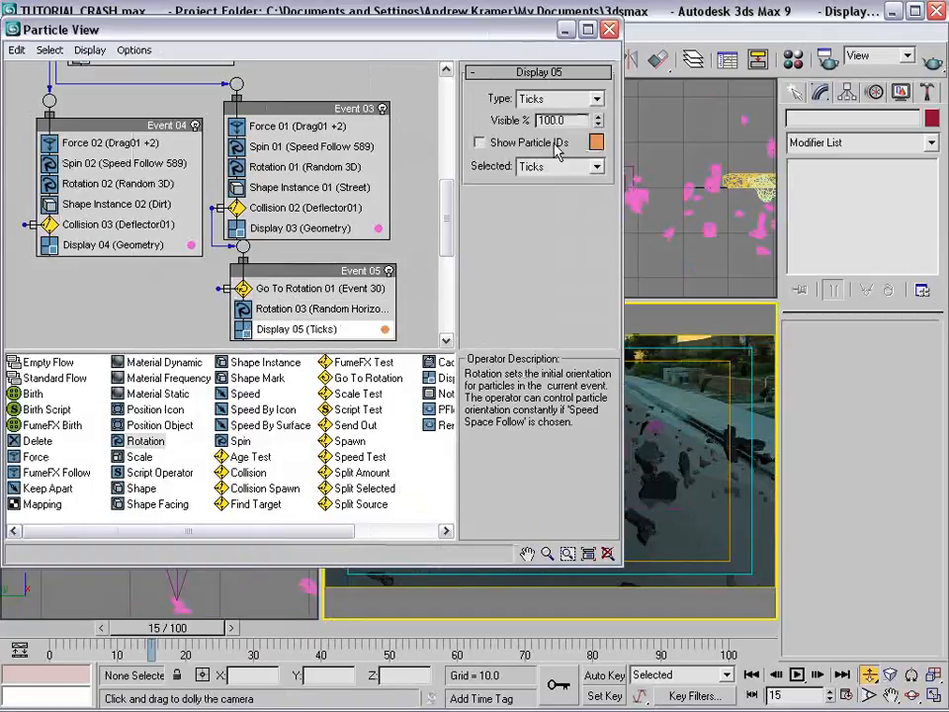
pyautogui.click(554, 99)
pyautogui.click(546, 187)
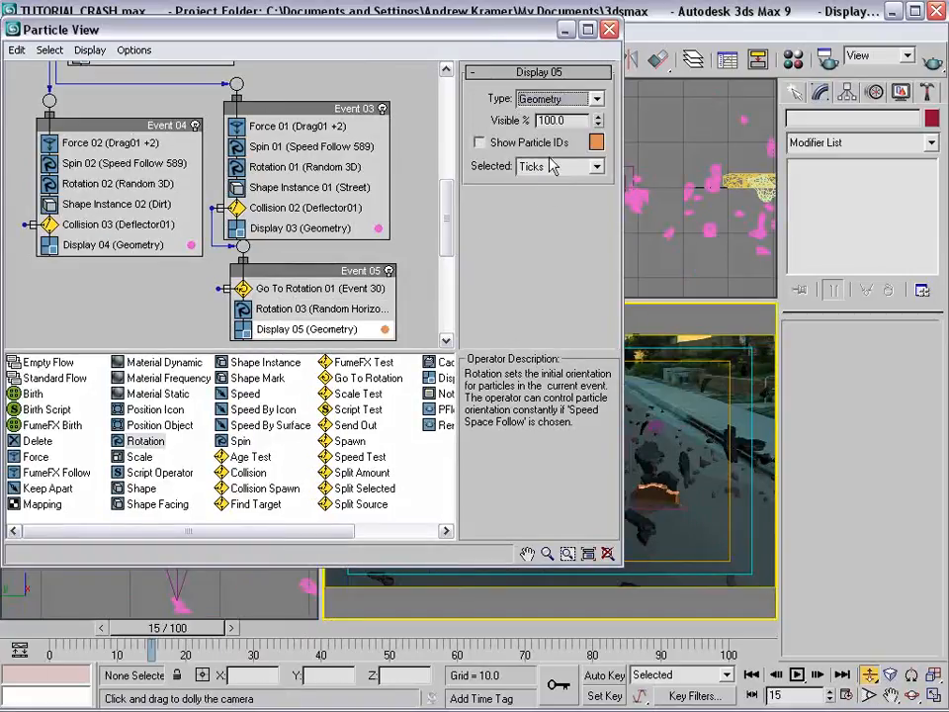
pyautogui.moveTo(571, 35); pyautogui.dragTo(413, 43)
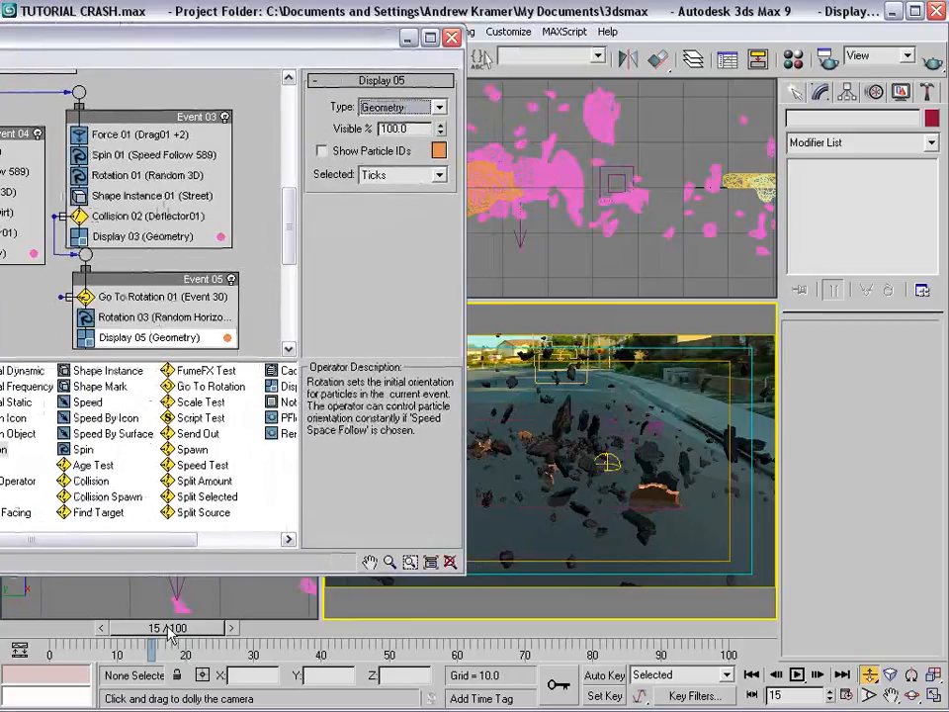
pyautogui.moveTo(150, 633); pyautogui.dragTo(416, 628)
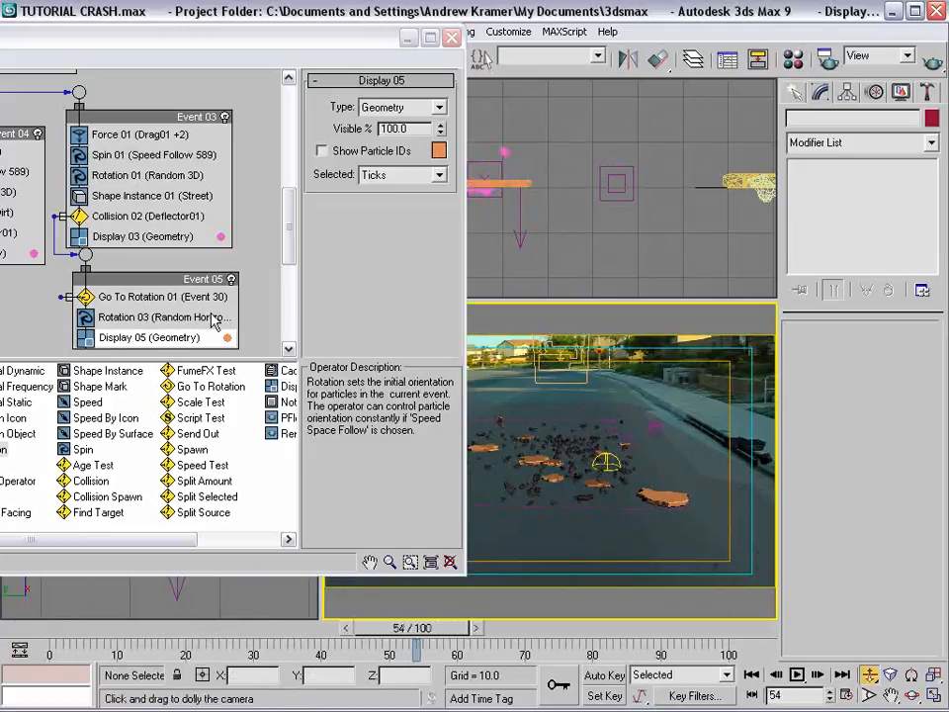
# Set the transition duration of Event 05's Go To Rotation 01 test to 5
pyautogui.moveTo(90, 280); pyautogui.dragTo(88, 274, button='middle')
pyautogui.click(129, 289)
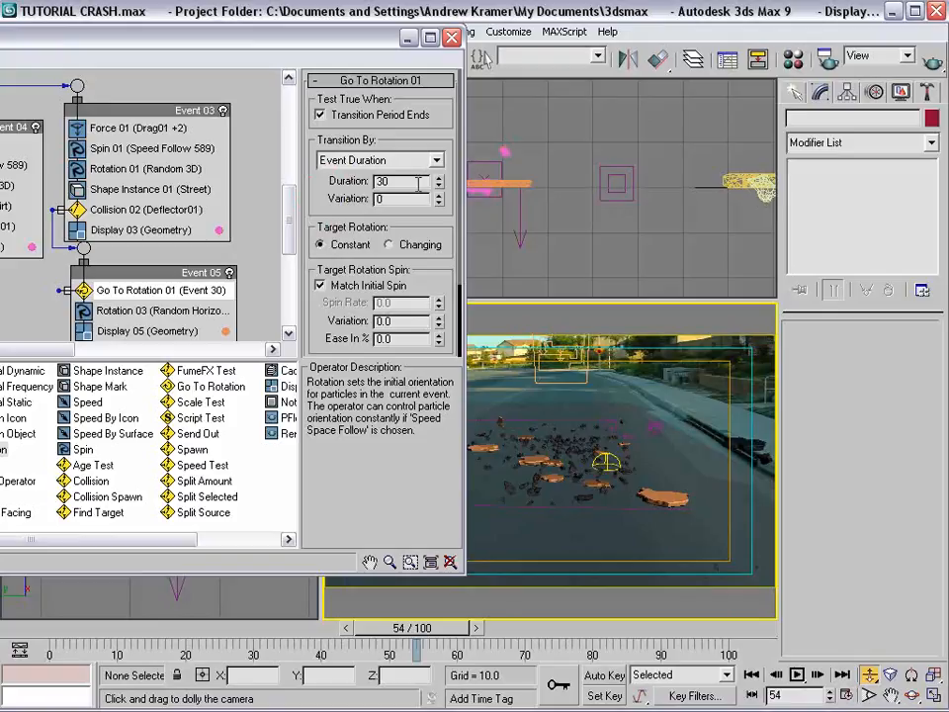
pyautogui.write('5')
# Set the divergence of Event 05's Rotation 03 operator to 4 and check the debris at frame 41
pyautogui.moveTo(97, 275); pyautogui.dragTo(94, 223, button='middle')
pyautogui.click(154, 258)
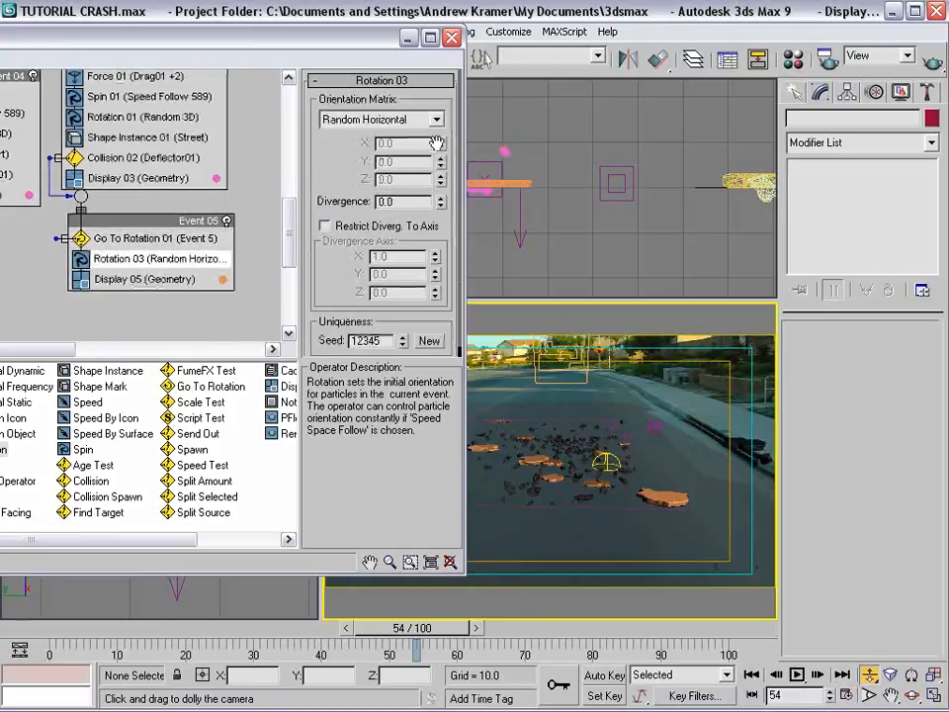
pyautogui.moveTo(441, 202); pyautogui.dragTo(442, 191)
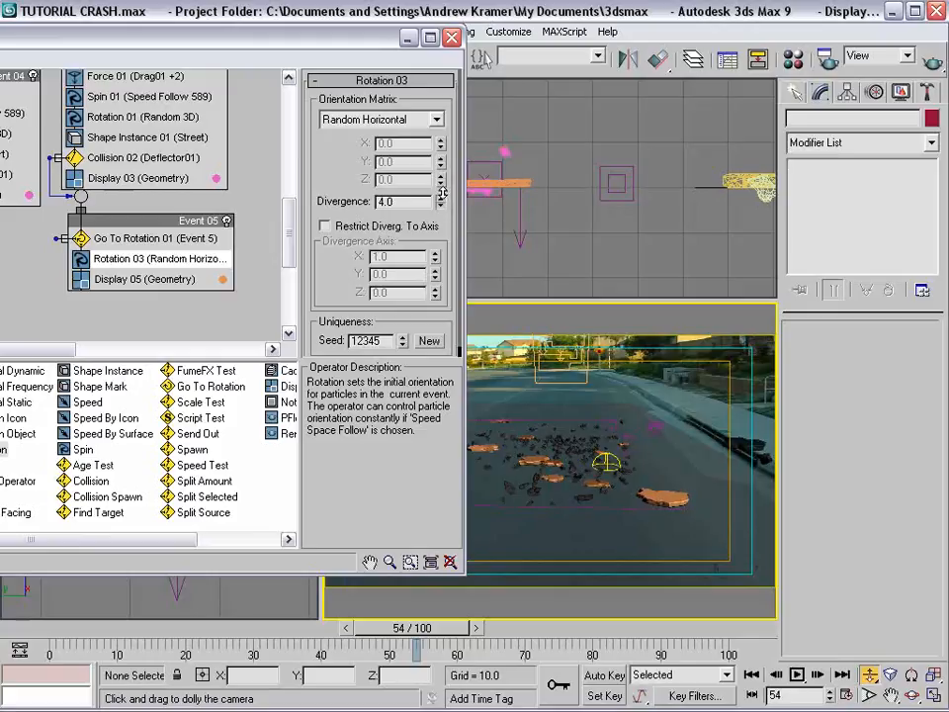
pyautogui.moveTo(413, 644); pyautogui.dragTo(328, 644)
# Link Event 04's Collision 03 test to Event 05 and check the settled debris at frame 44
pyautogui.moveTo(161, 227); pyautogui.dragTo(166, 255, button='middle')
pyautogui.moveTo(158, 40); pyautogui.dragTo(356, 52)
pyautogui.moveTo(297, 265); pyautogui.dragTo(285, 285)
pyautogui.click(125, 222)
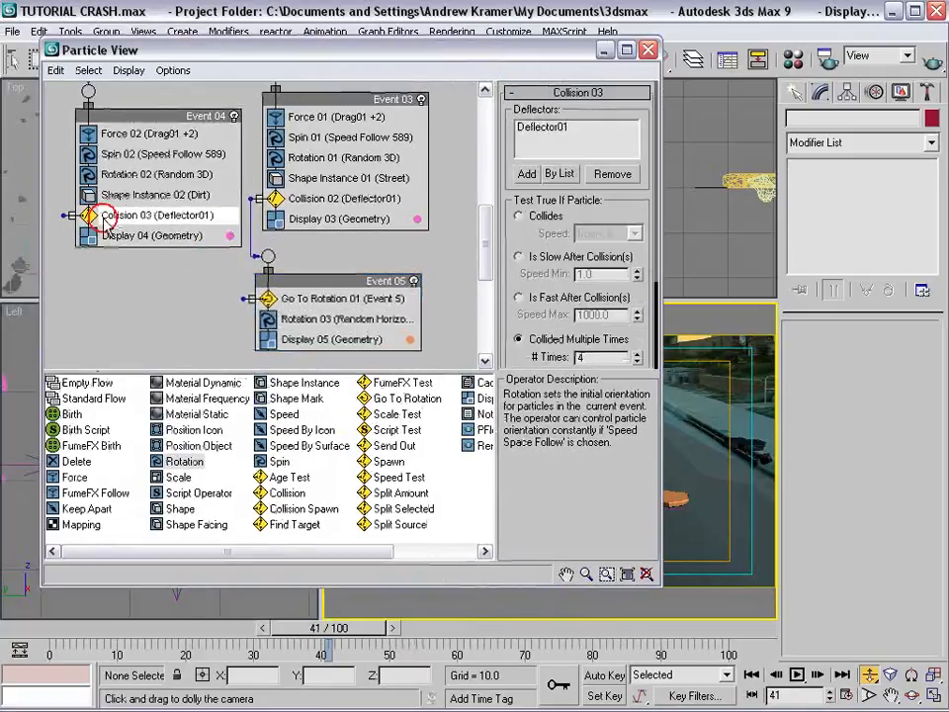
pyautogui.moveTo(66, 215); pyautogui.dragTo(281, 323)
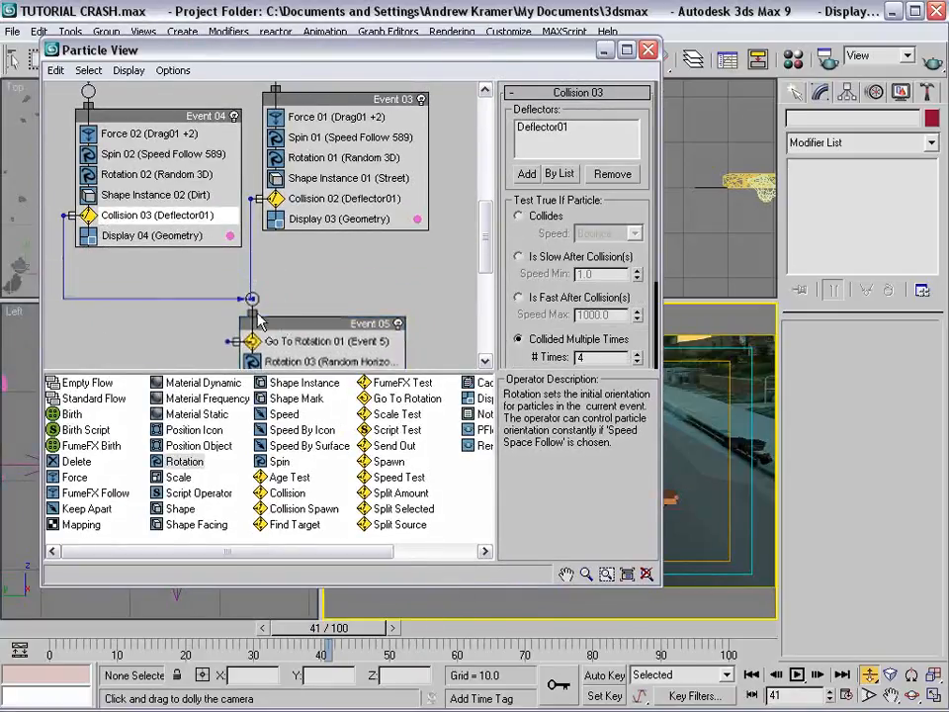
pyautogui.moveTo(265, 245); pyautogui.dragTo(281, 260, button='middle')
pyautogui.moveTo(435, 54); pyautogui.dragTo(212, 26)
pyautogui.moveTo(317, 637); pyautogui.dragTo(337, 633)
pyautogui.moveTo(198, 188); pyautogui.dragTo(207, 166, button='middle')
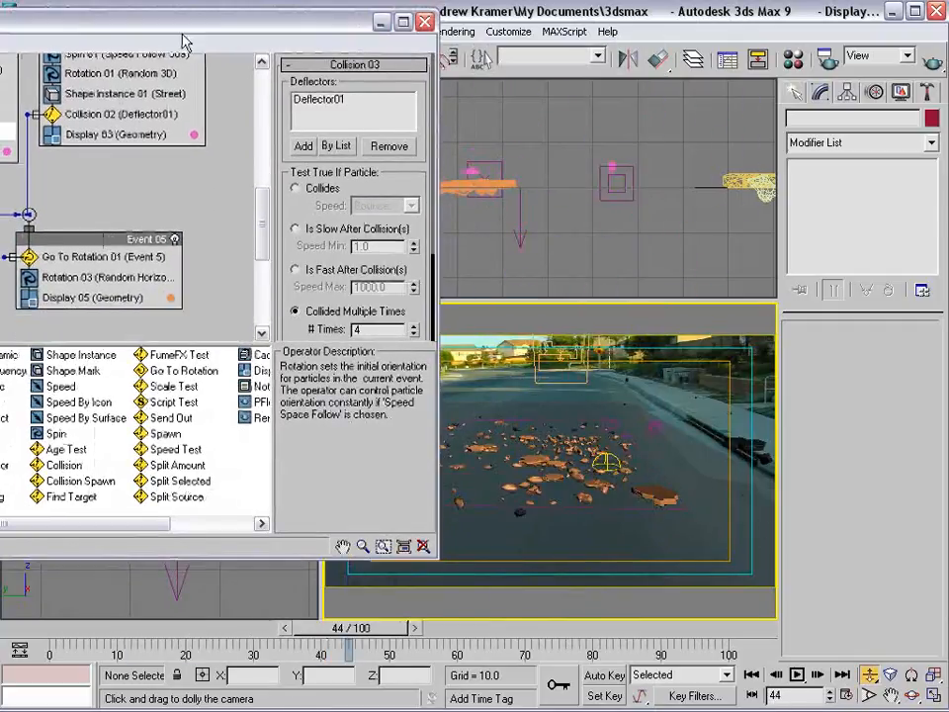
# Replace Collision 03's link to Event 05 with a link to a copy of Event 05 placed beneath Event 04
pyautogui.moveTo(179, 22); pyautogui.dragTo(436, 75)
pyautogui.click(365, 202)
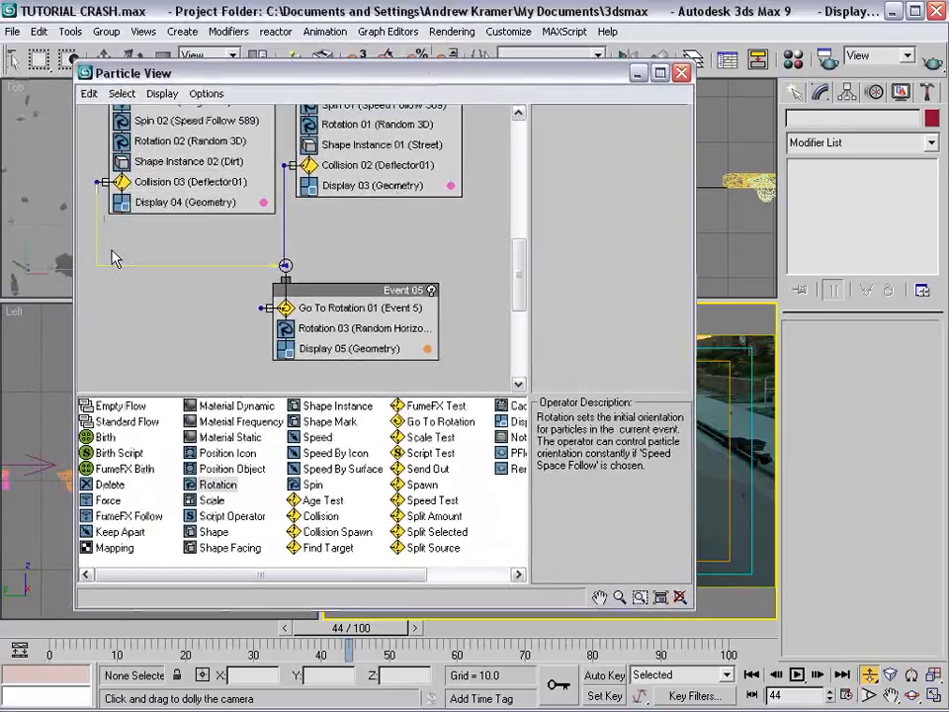
pyautogui.click(334, 293)
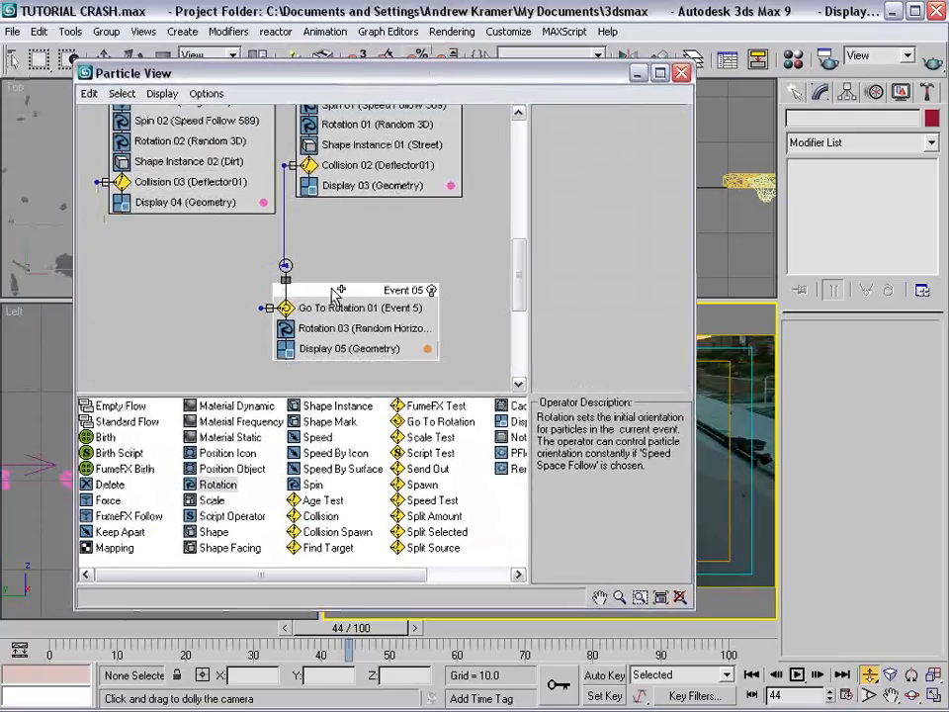
pyautogui.keyDown('shift'); pyautogui.moveTo(356, 292); pyautogui.dragTo(138, 285); pyautogui.keyUp('shift')
pyautogui.click(328, 402)
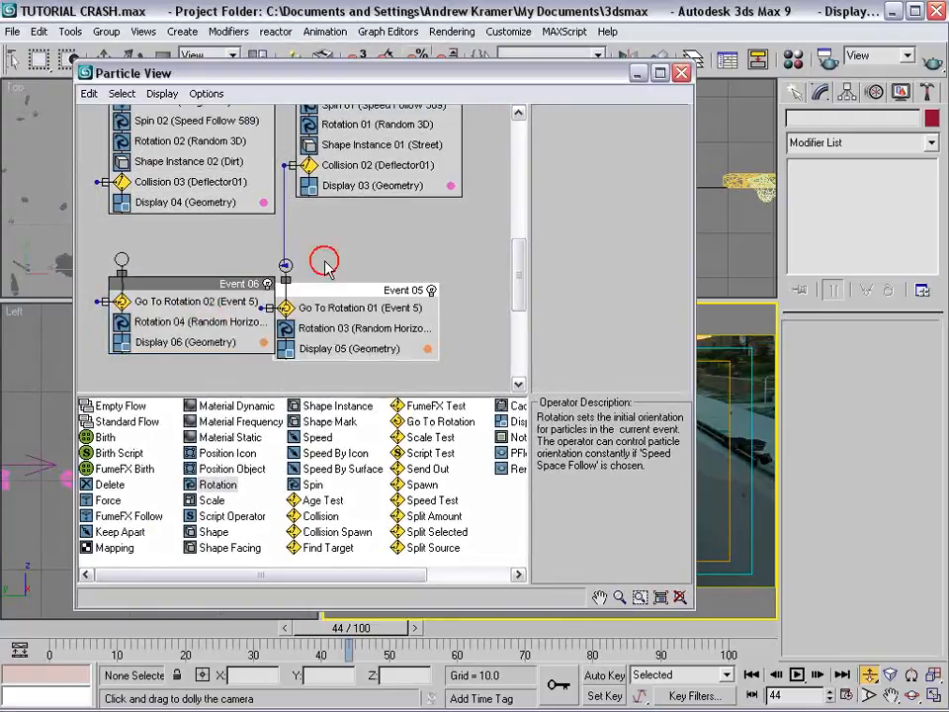
pyautogui.moveTo(338, 289); pyautogui.dragTo(387, 277)
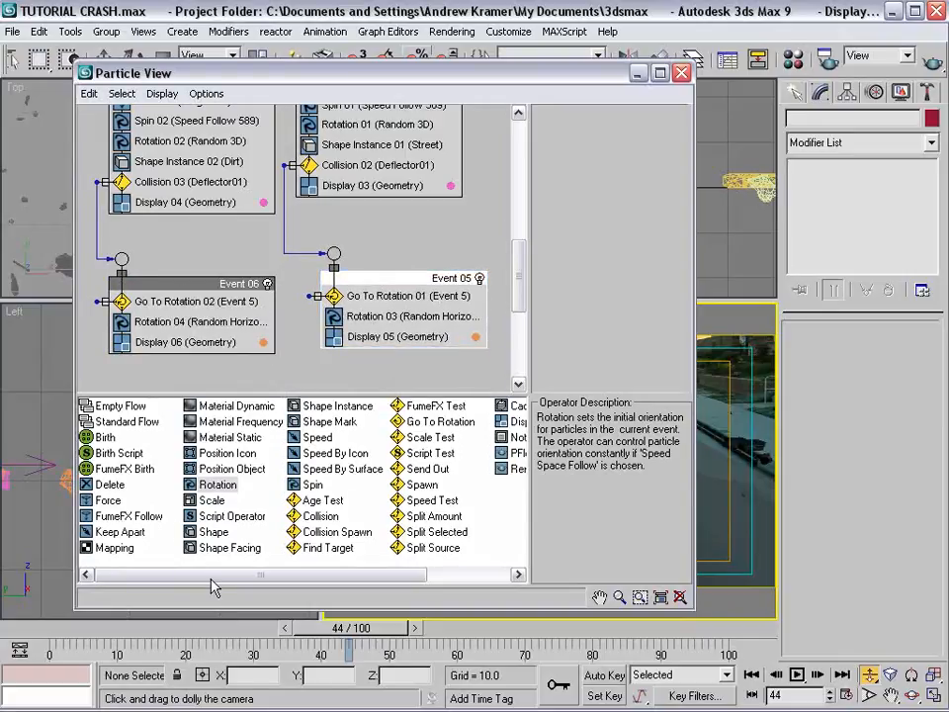
# Add a Material Static operator to both Event 06 and Event 05, directly after their Go To Rotation tests
pyautogui.moveTo(545, 74); pyautogui.dragTo(490, 86)
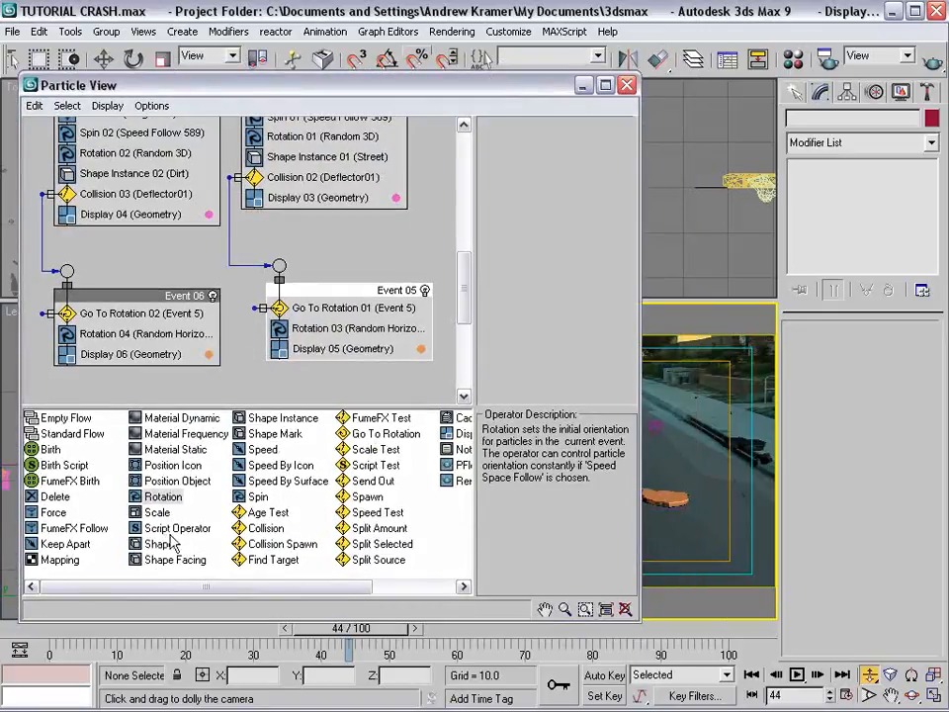
pyautogui.moveTo(163, 449); pyautogui.dragTo(112, 339)
pyautogui.click(112, 337)
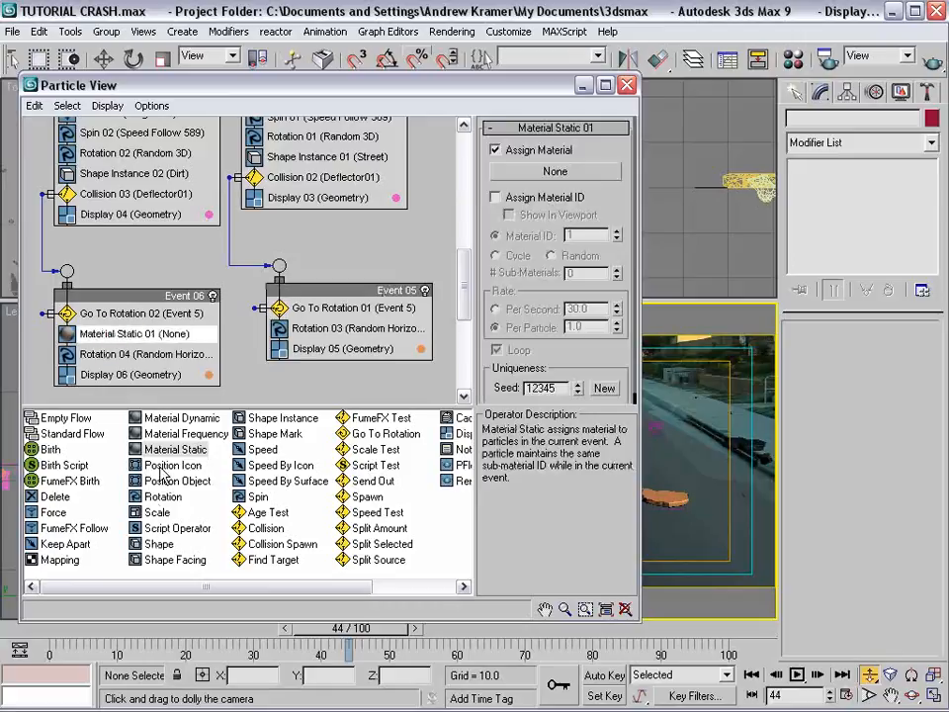
pyautogui.moveTo(174, 453); pyautogui.dragTo(322, 330)
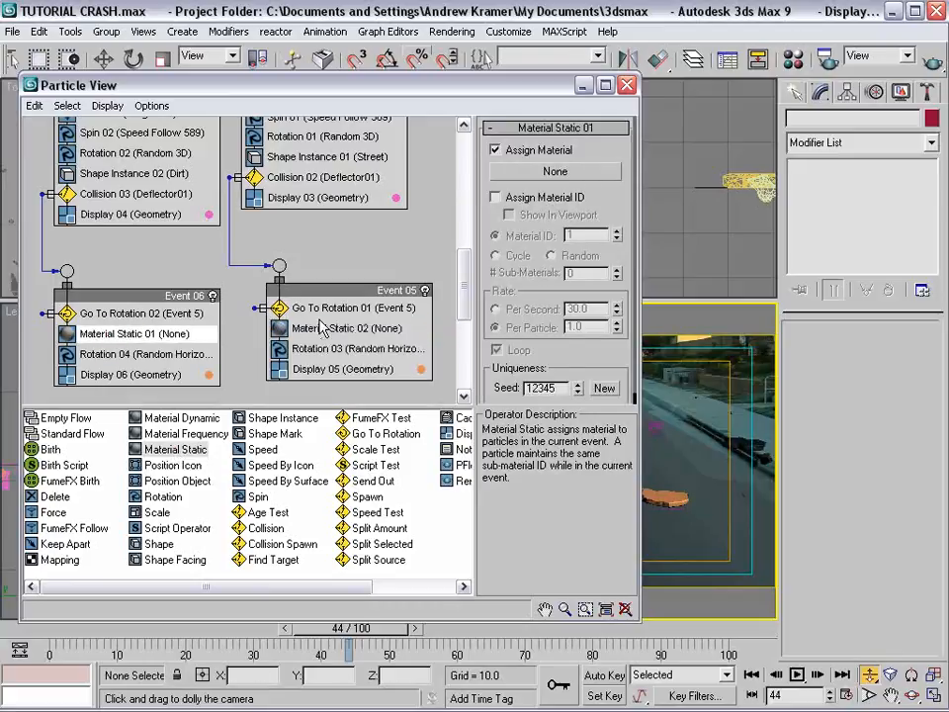
# Assign the Material Editor's second sample material to Event 06's Material Static 01 operator as an instance
pyautogui.press('m')
pyautogui.moveTo(492, 12); pyautogui.dragTo(521, 398)
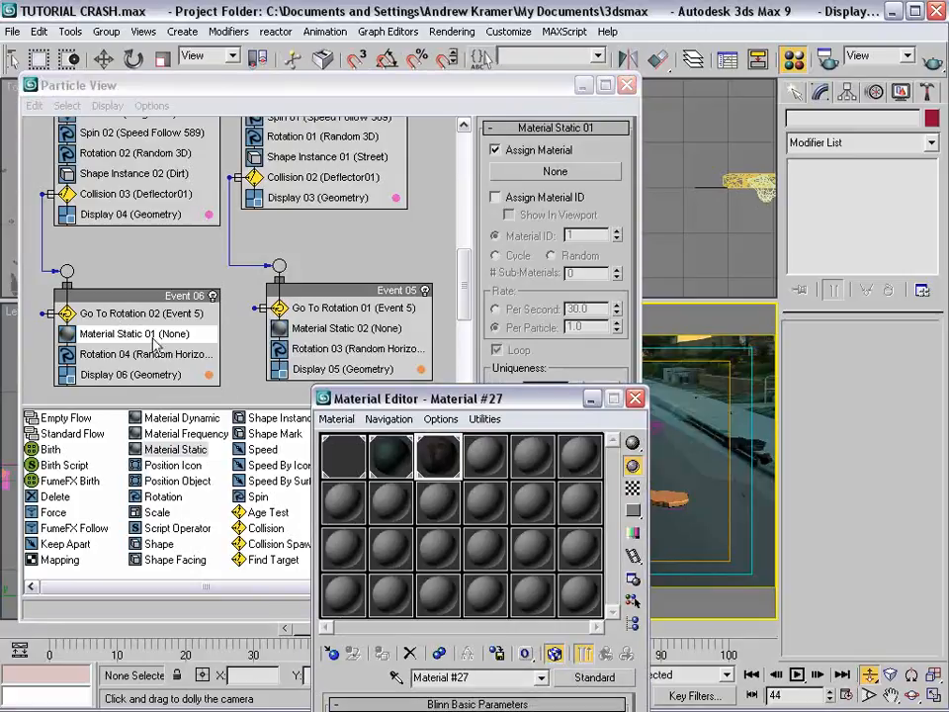
pyautogui.click(170, 341)
pyautogui.press('m')
pyautogui.moveTo(396, 453); pyautogui.dragTo(555, 171)
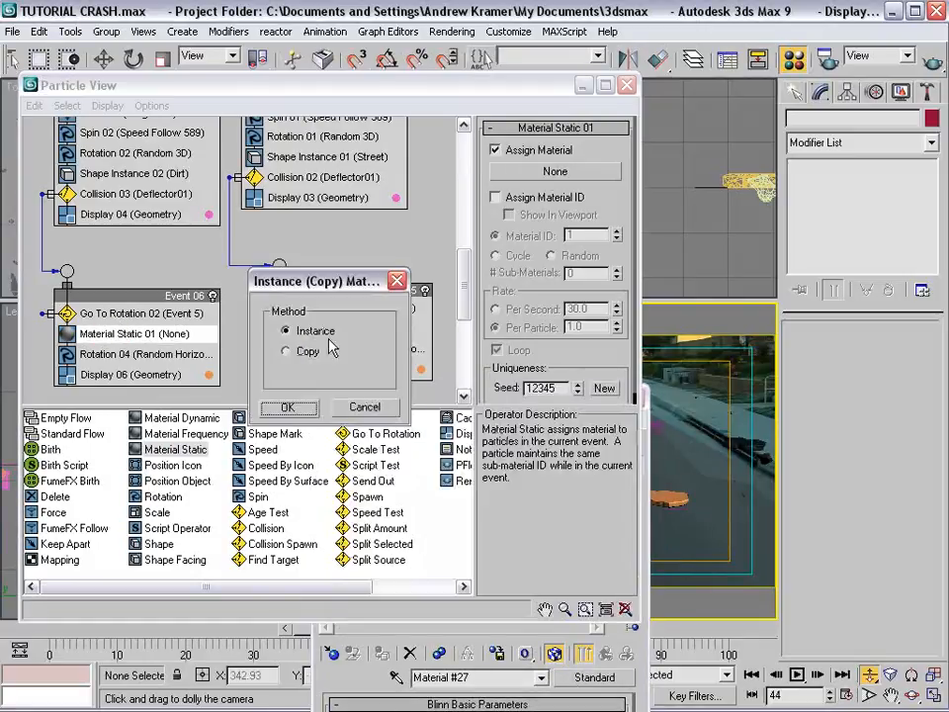
pyautogui.click(289, 406)
# Assign the second sample material to Event 05's Material Static 02 operator as an instance
pyautogui.click(297, 328)
pyautogui.press('m')
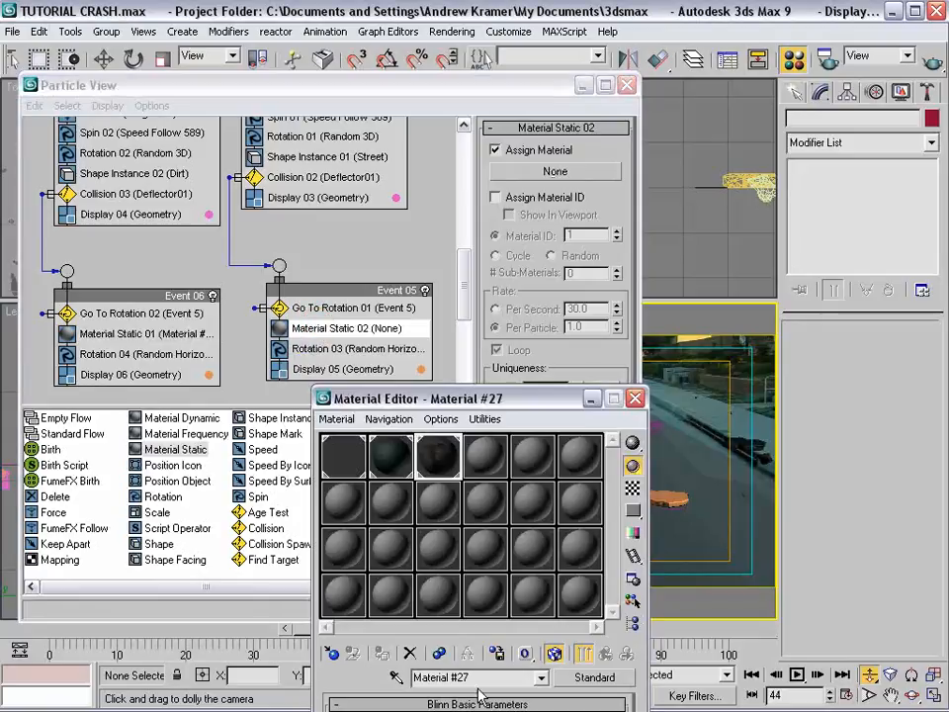
pyautogui.moveTo(395, 463); pyautogui.dragTo(555, 171)
pyautogui.click(286, 407)
# Close Particle View and the Material Editor, and scrub the Camera01 view to frame 14 to check the debris
pyautogui.click(627, 85)
pyautogui.click(635, 399)
pyautogui.rightClick(689, 389)
pyautogui.moveTo(297, 628); pyautogui.dragTo(122, 663)
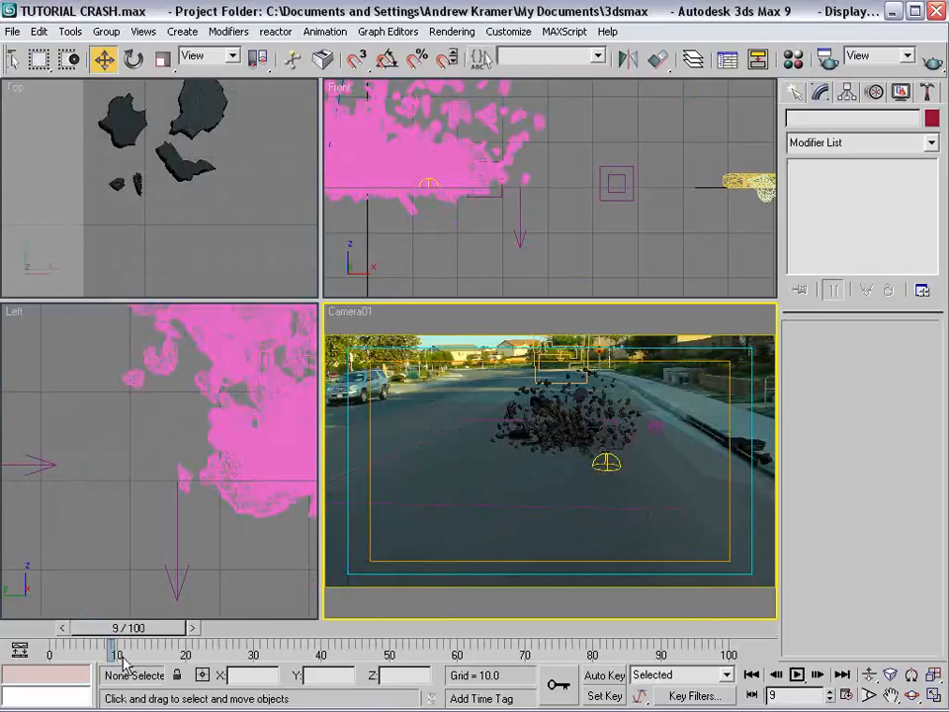
pyautogui.moveTo(106, 630); pyautogui.dragTo(155, 637)
pyautogui.press('w')
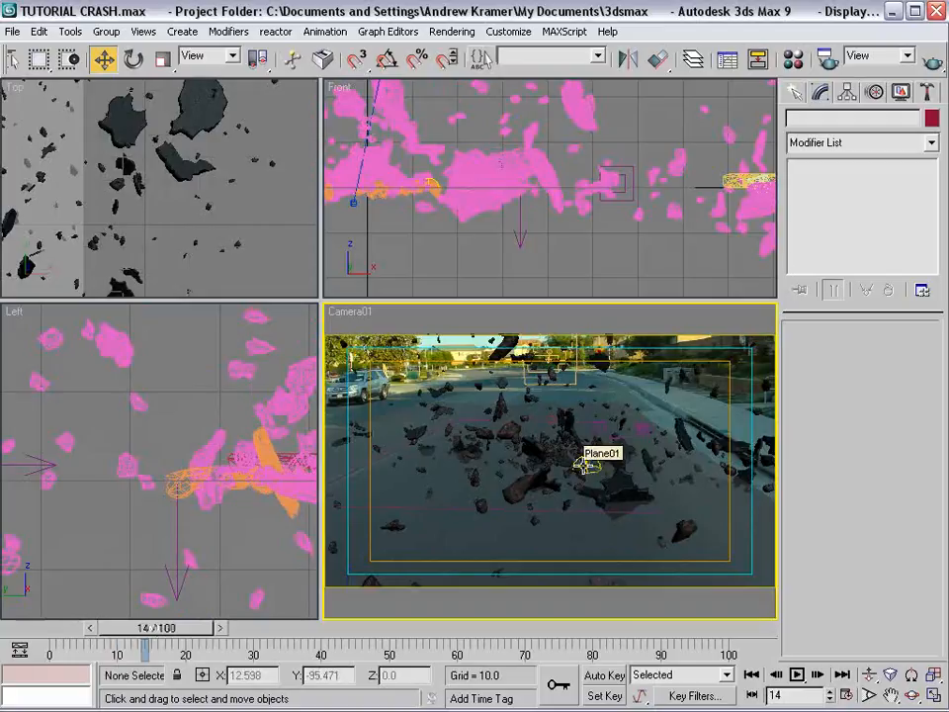
# Set the scale of Event 03's Shape Instance 01 (Street) operator to 85% in Particle View
pyautogui.press('6')
pyautogui.scroll(-5, 173, 252)
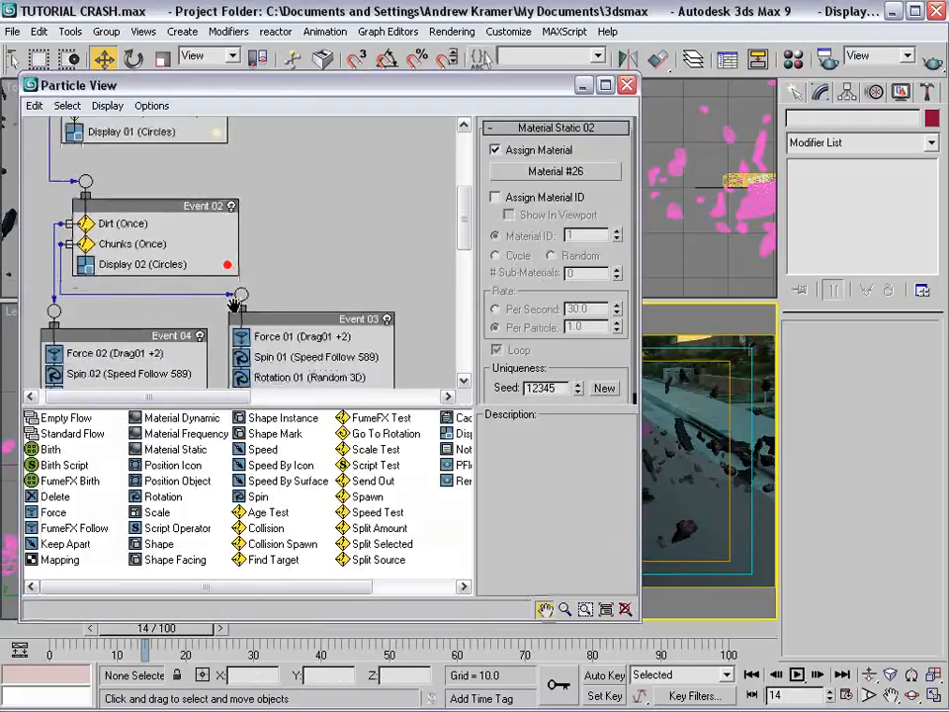
pyautogui.click(278, 360)
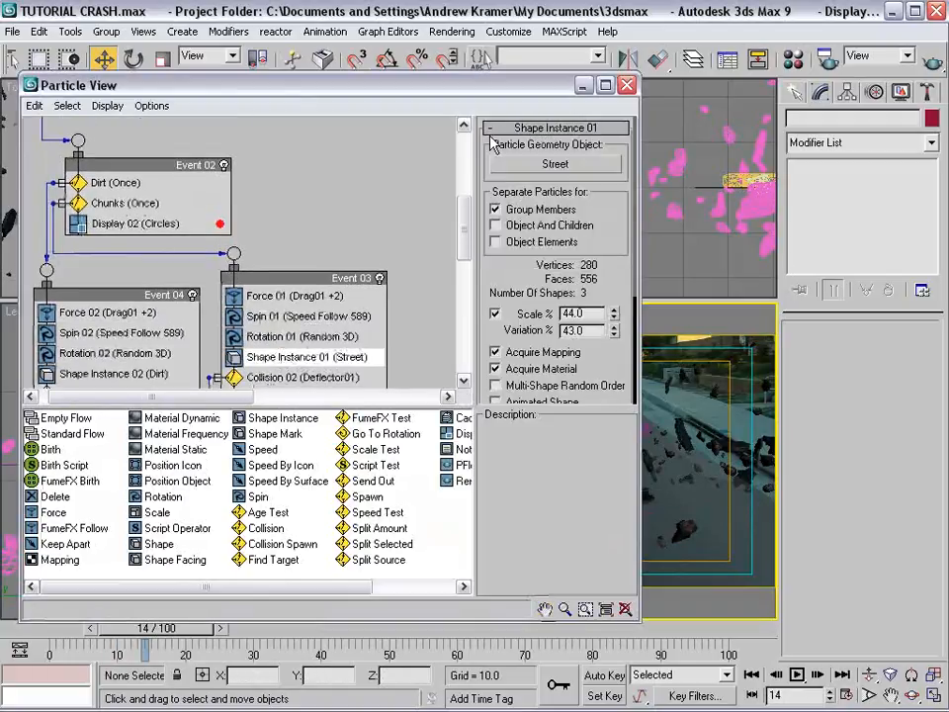
pyautogui.moveTo(425, 85); pyautogui.dragTo(267, 71)
pyautogui.moveTo(456, 308); pyautogui.dragTo(456, 271)
# Preview the larger street chunks by scrubbing and playing the animation, stop at frame 38 and close Particle View
pyautogui.moveTo(178, 633)
pyautogui.mouseDown()
pyautogui.moveTo(186, 629)
pyautogui.moveTo(172, 628)
pyautogui.mouseUp()
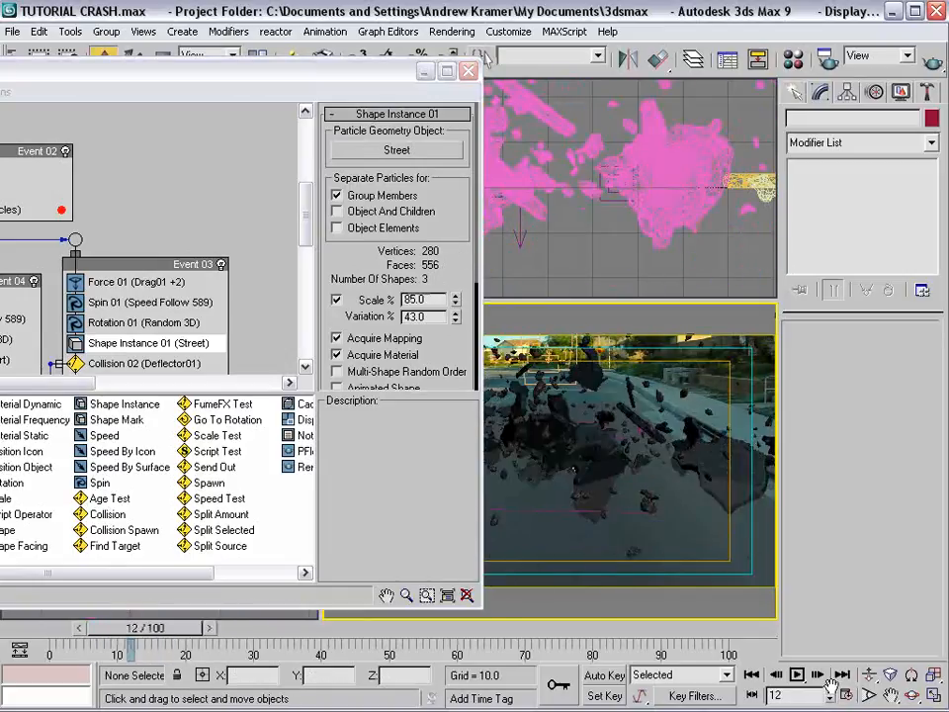
pyautogui.click(799, 678)
pyautogui.click(775, 674)
pyautogui.click(774, 674)
pyautogui.click(793, 673)
pyautogui.click(797, 675)
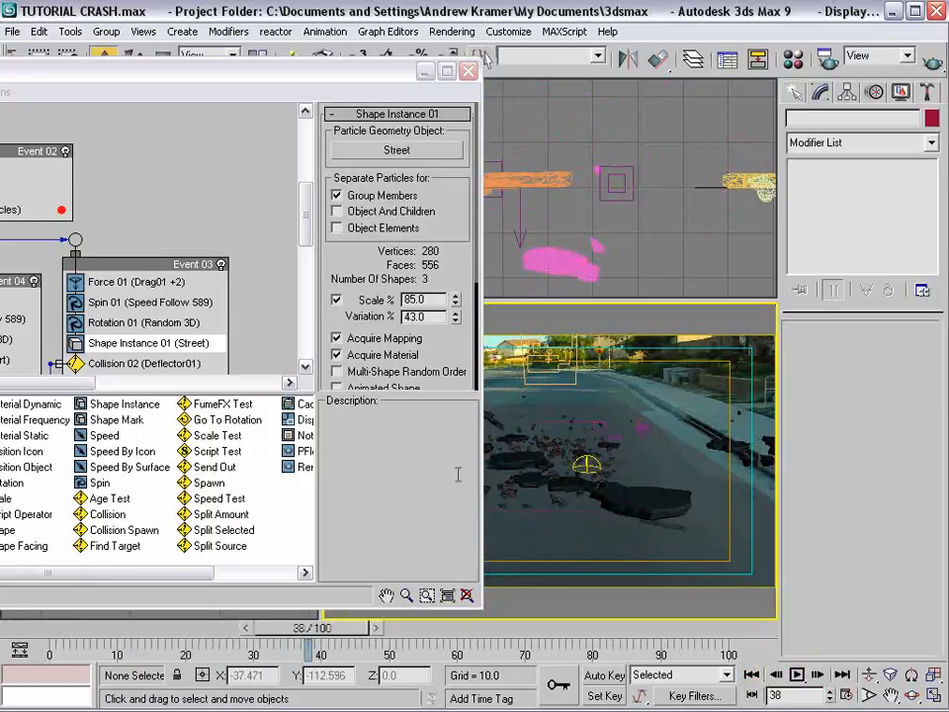
pyautogui.click(469, 71)
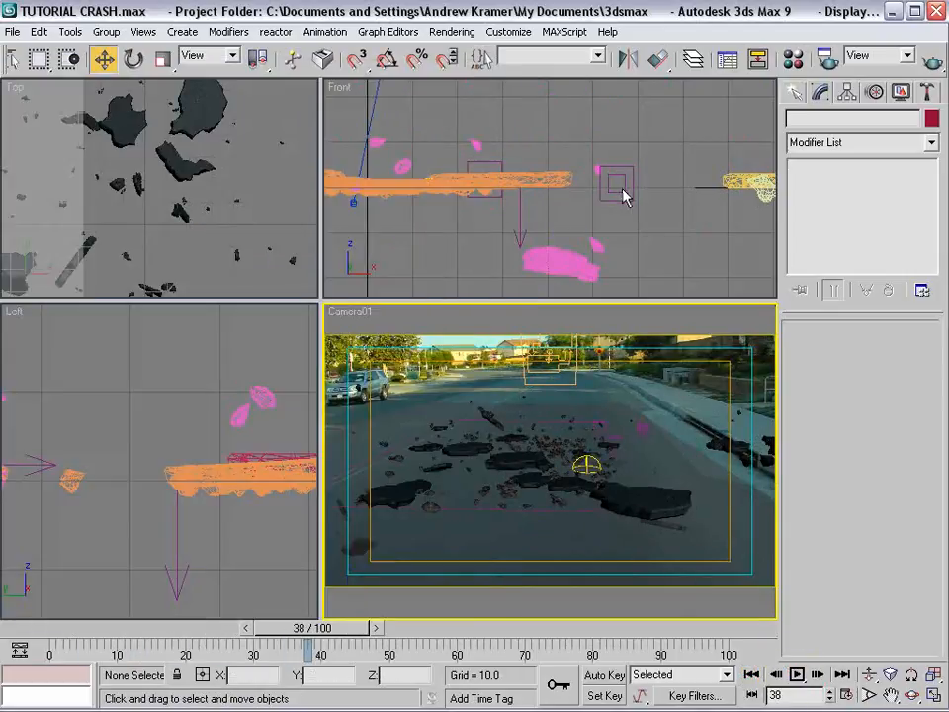
# Select the Gravity01 space warp in the Front view and reduce its strength slightly
pyautogui.click(514, 211)
pyautogui.click(520, 213)
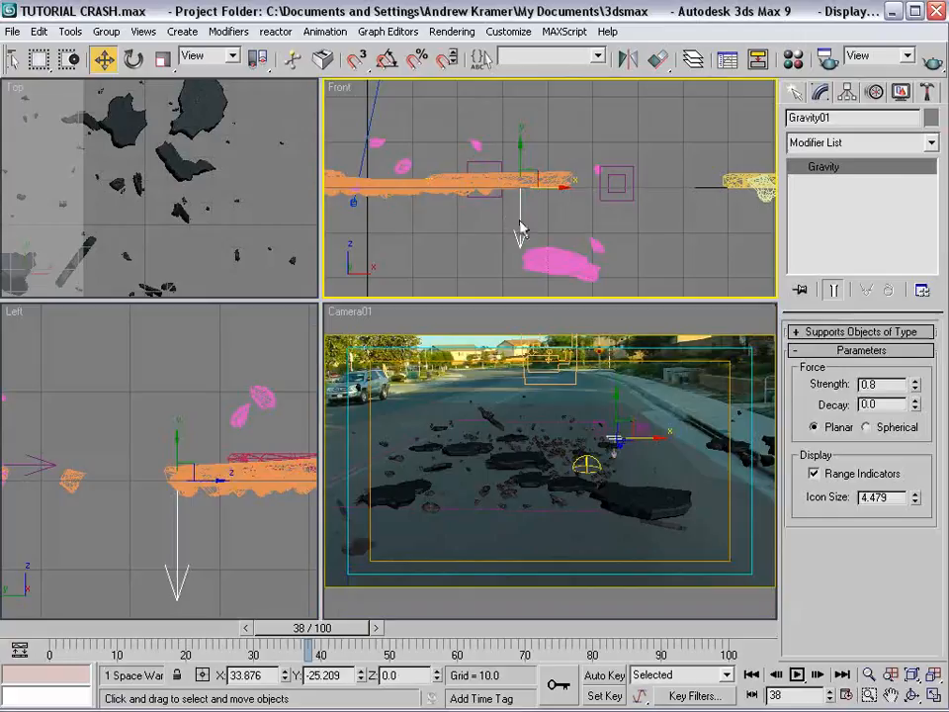
pyautogui.moveTo(913, 390); pyautogui.dragTo(914, 407)
# Set the Drag01 space warp's linear damping to 8% on the X, Y and Z axes
pyautogui.click(633, 181)
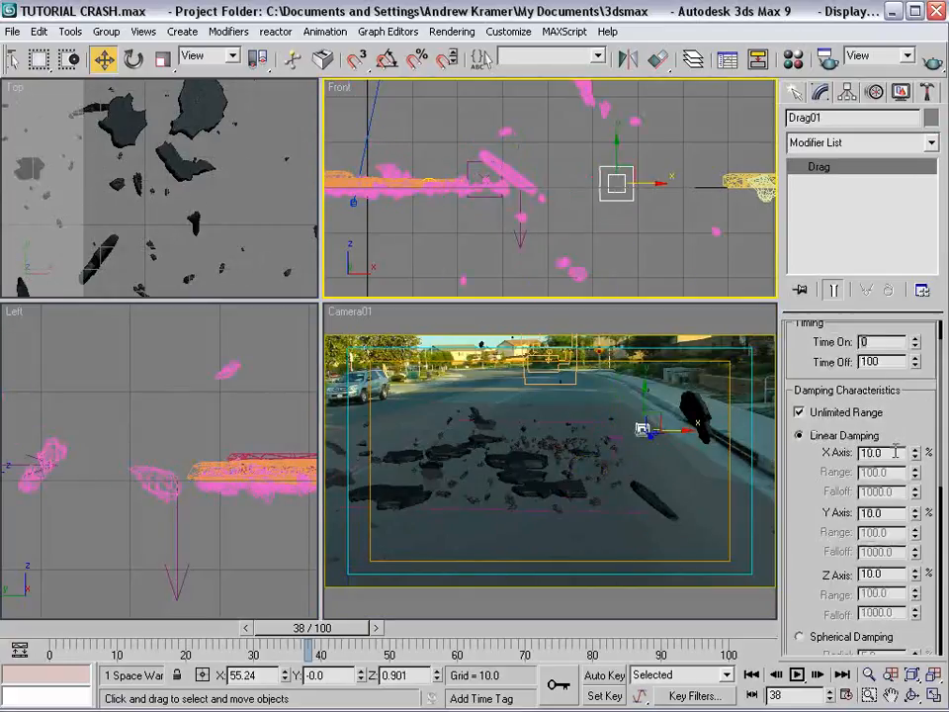
pyautogui.write('8')
pyautogui.press('Tab')
pyautogui.write('8')
pyautogui.press('Tab')
pyautogui.write('8')
pyautogui.press('Return')
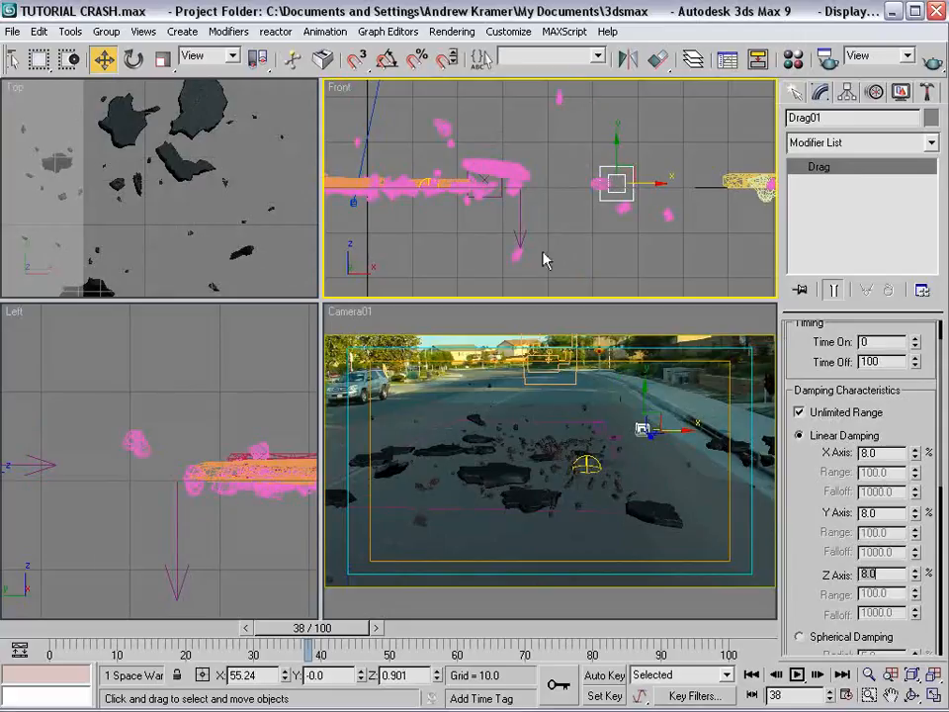
# Set Deflector01's friction to 0.65 and scrub the animation to frame 12
pyautogui.click(578, 427)
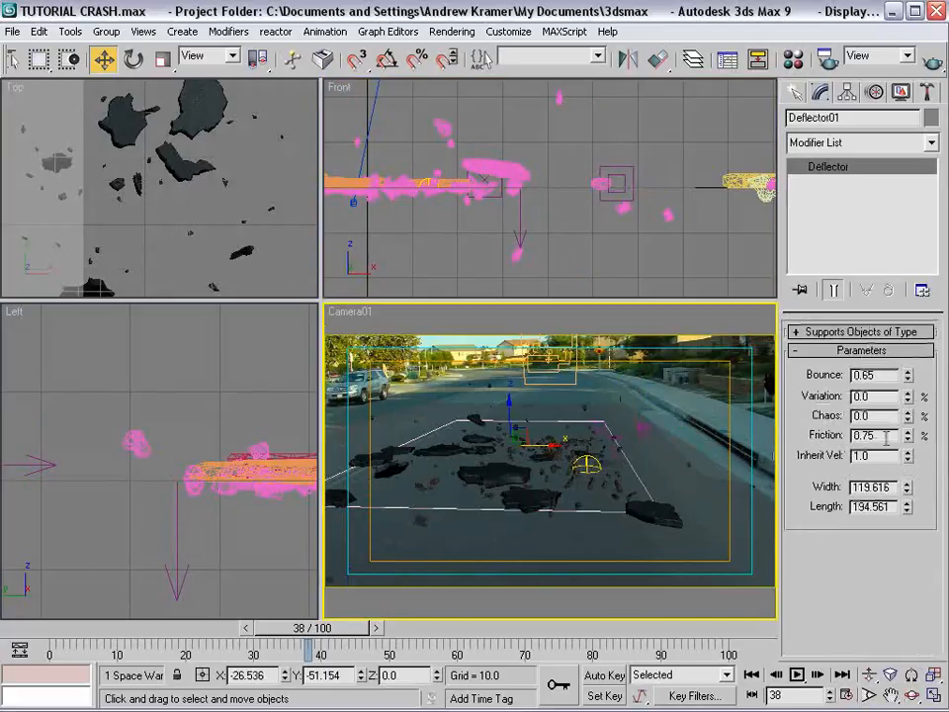
pyautogui.write('.65')
pyautogui.press('Return')
pyautogui.moveTo(181, 629); pyautogui.dragTo(144, 626)
# Set the inherited speed of Event 02's Chunks spawn test to 255% and put Particle View away
pyautogui.press('6')
pyautogui.moveTo(245, 370); pyautogui.dragTo(237, 197, button='middle')
pyautogui.click(99, 260)
pyautogui.click(107, 281)
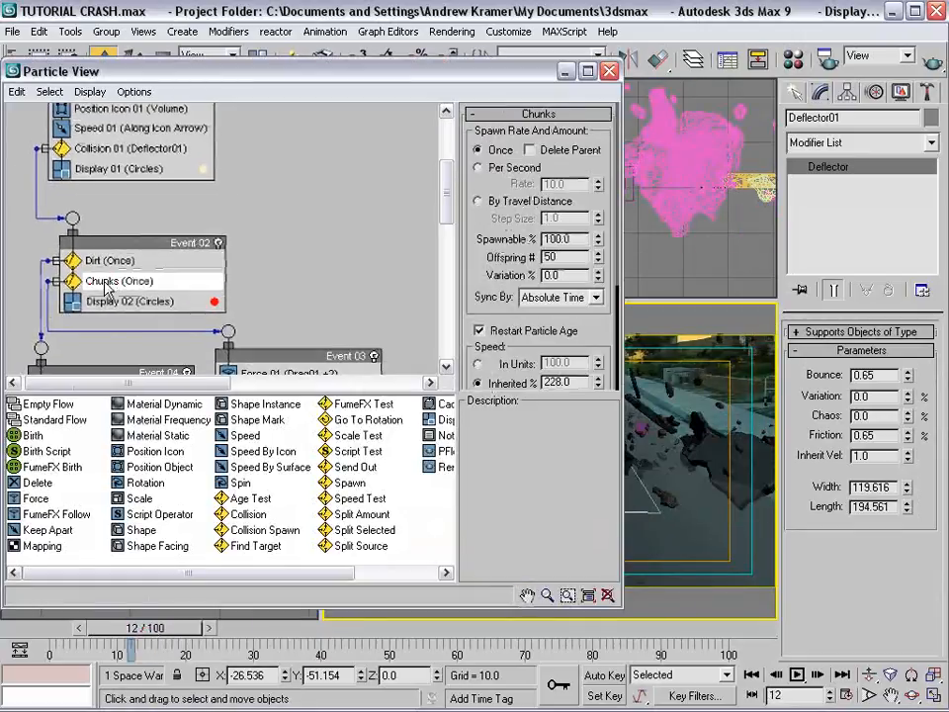
pyautogui.scroll(-3, 584, 332)
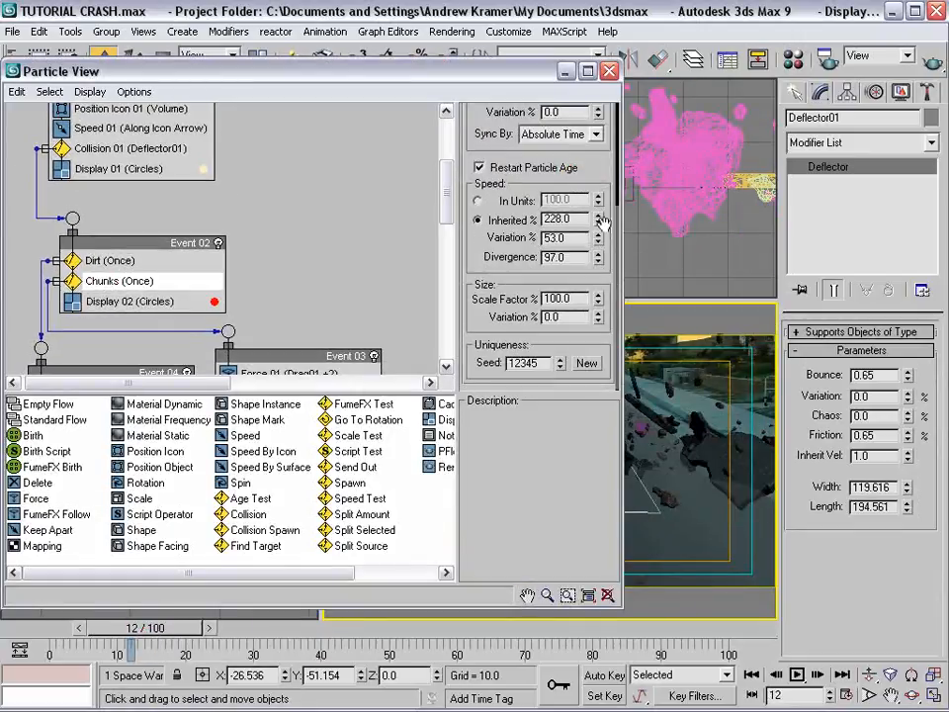
pyautogui.moveTo(602, 225)
pyautogui.mouseDown()
pyautogui.moveTo(601, 188)
pyautogui.moveTo(601, 200)
pyautogui.mouseUp()
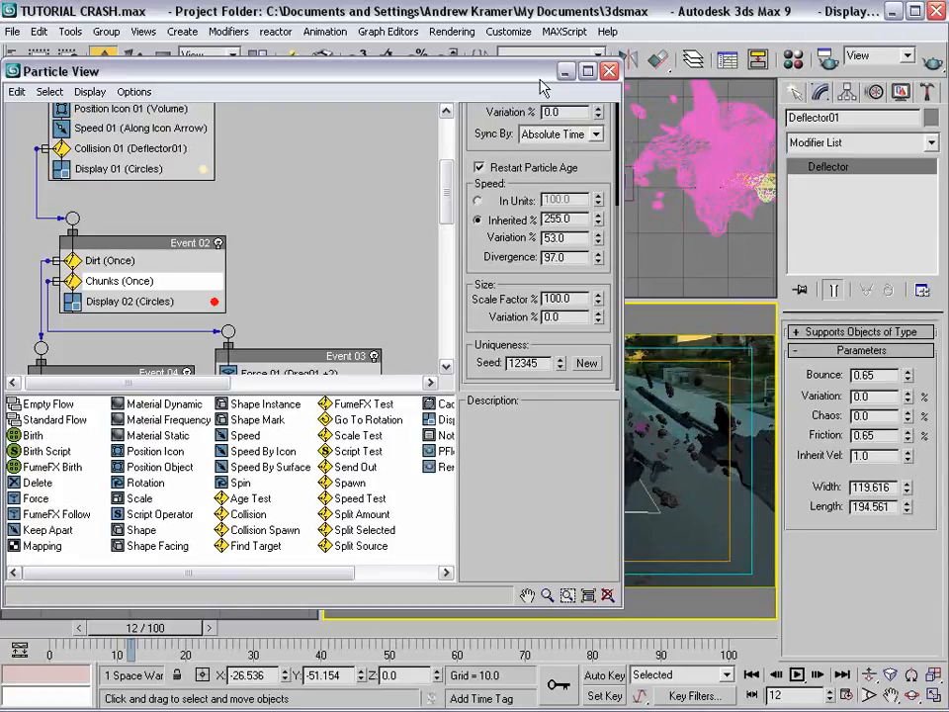
pyautogui.click(564, 73)
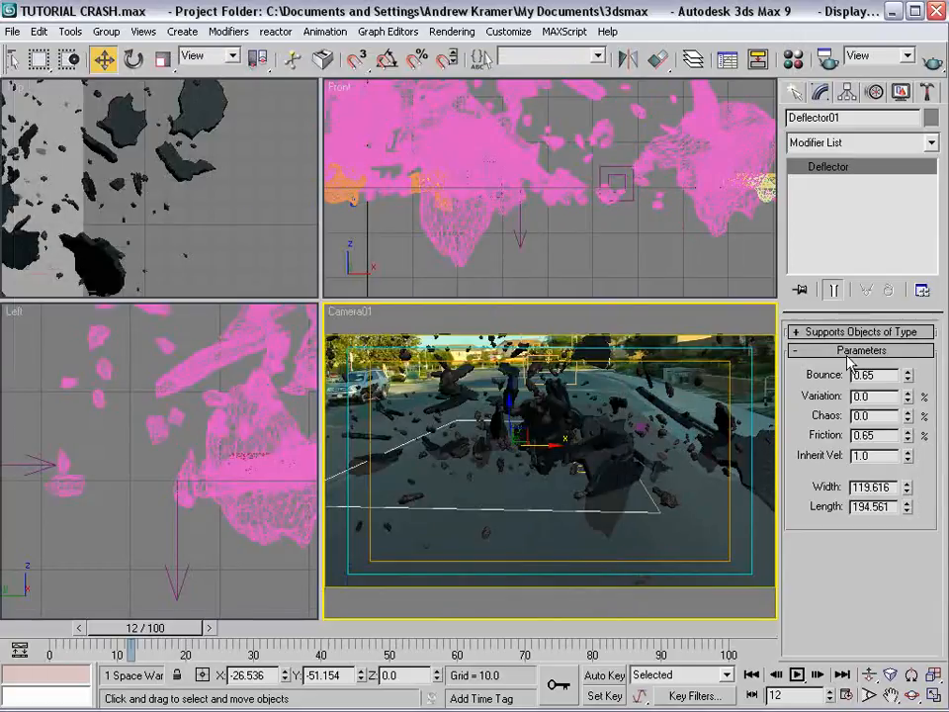
# Increase Deflector01's bounce, deselect it, and scrub through the animation to frame 82 to check the debris
pyautogui.moveTo(908, 377); pyautogui.dragTo(913, 354)
pyautogui.moveTo(182, 634); pyautogui.dragTo(94, 628)
pyautogui.press('w')
pyautogui.click(619, 379)
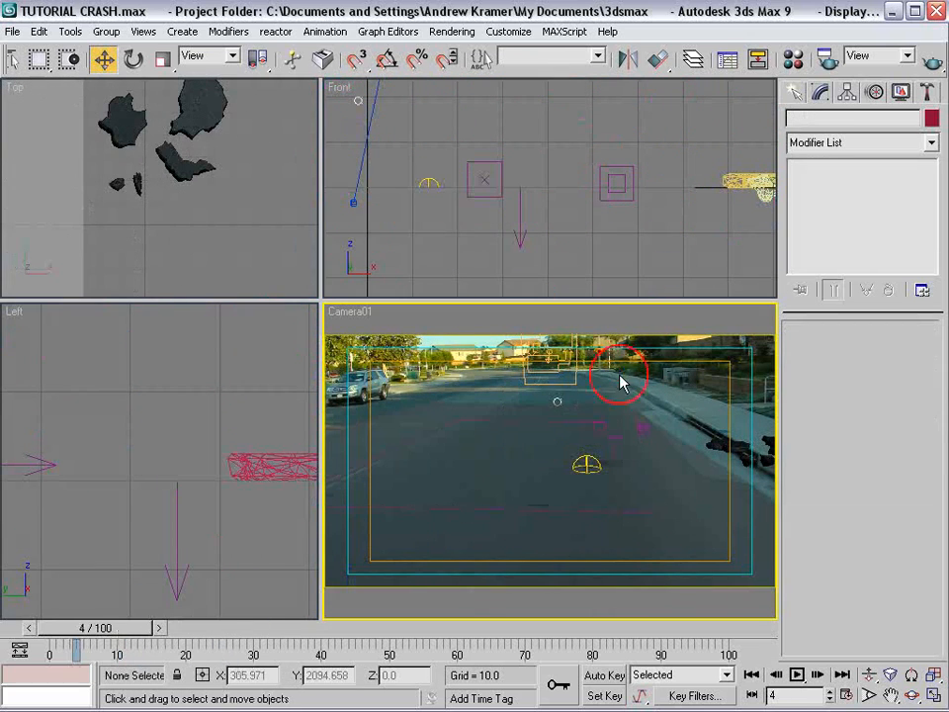
pyautogui.moveTo(621, 378); pyautogui.dragTo(571, 437)
pyautogui.click(642, 385)
pyautogui.moveTo(104, 628); pyautogui.dragTo(613, 640)
# Wire Event 04's Collision 03 test to Event 06 with Collided Multiple Times set to 3, and close Particle View
pyautogui.press('6')
pyautogui.scroll(-3, 194, 180)
pyautogui.scroll(-3, 168, 210)
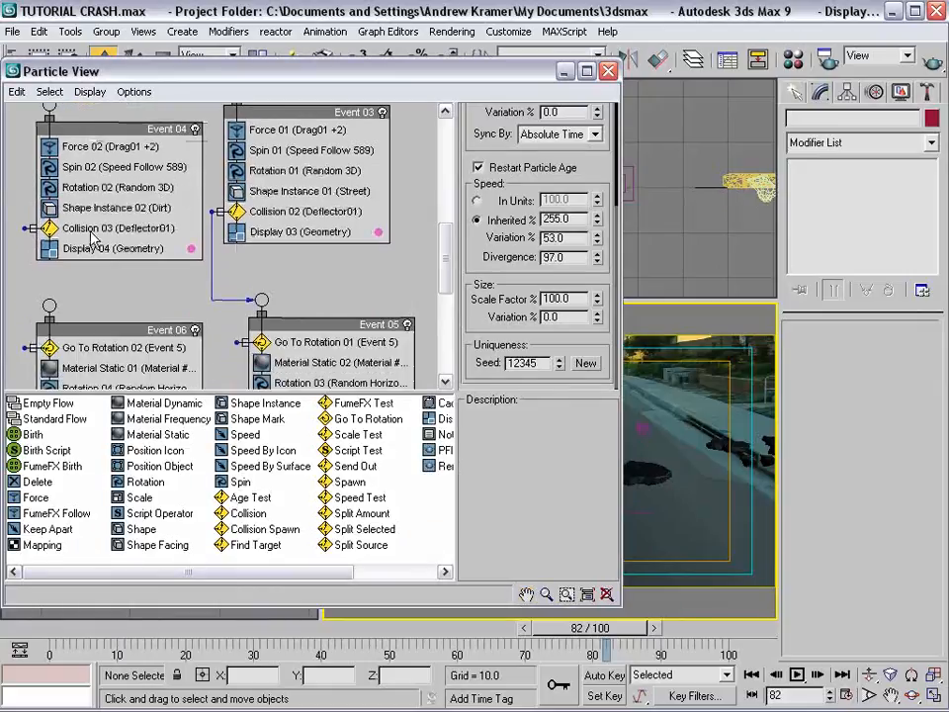
pyautogui.moveTo(25, 228); pyautogui.dragTo(31, 270)
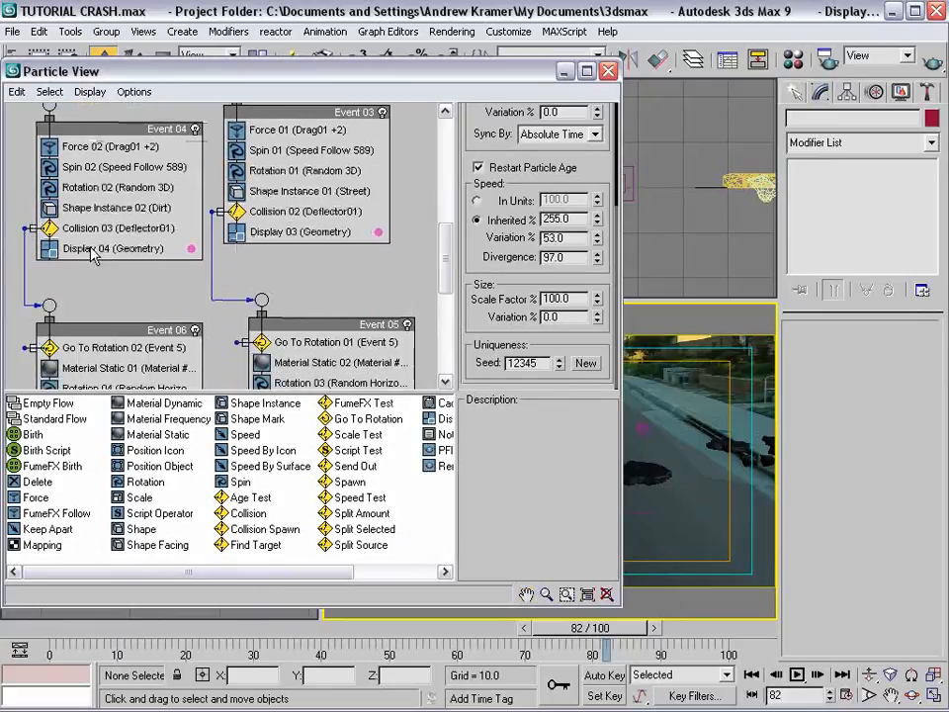
pyautogui.click(180, 230)
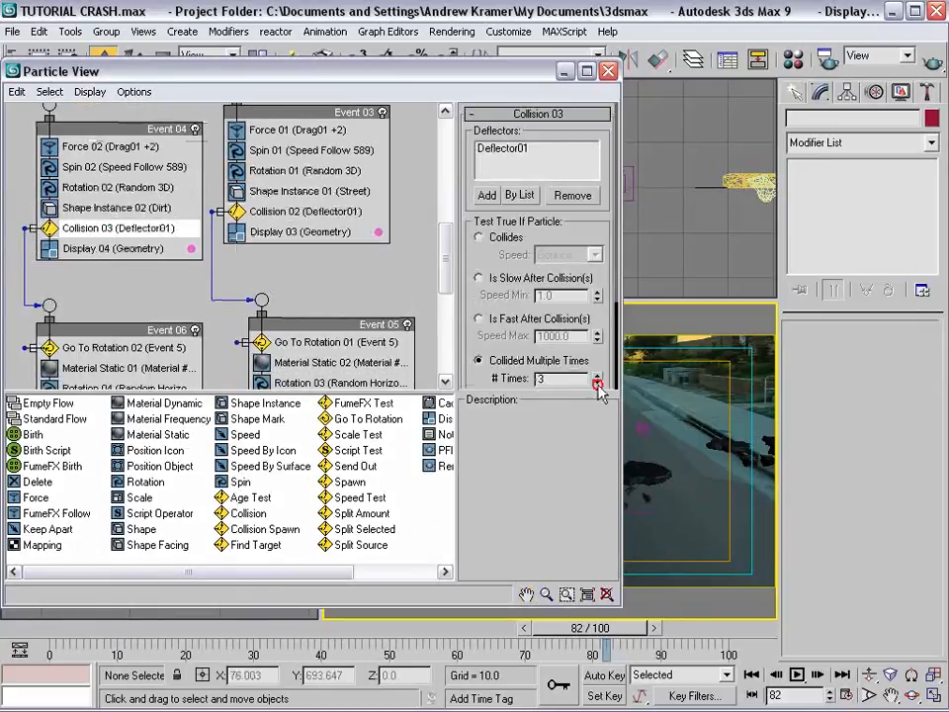
pyautogui.click(608, 71)
# Pan Camera01 and dolly it back from the debris, scrubbing to frame 55 to check the framing
pyautogui.moveTo(204, 629); pyautogui.dragTo(212, 565)
pyautogui.press('w')
pyautogui.press('w')
pyautogui.moveTo(629, 442); pyautogui.dragTo(645, 485, button='middle')
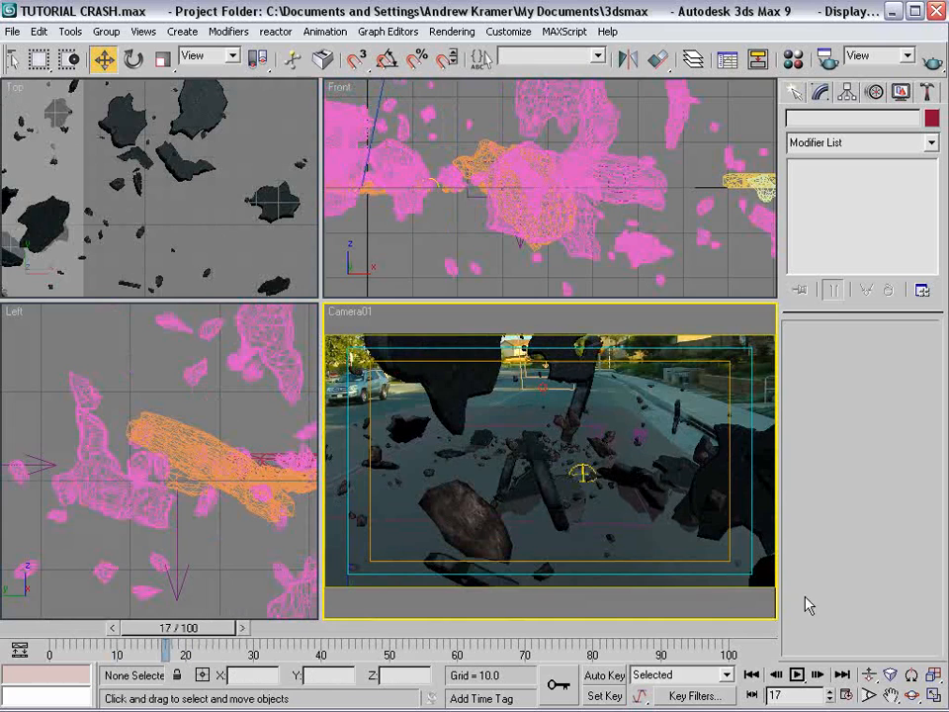
pyautogui.click(867, 696)
pyautogui.moveTo(653, 509); pyautogui.dragTo(515, 385)
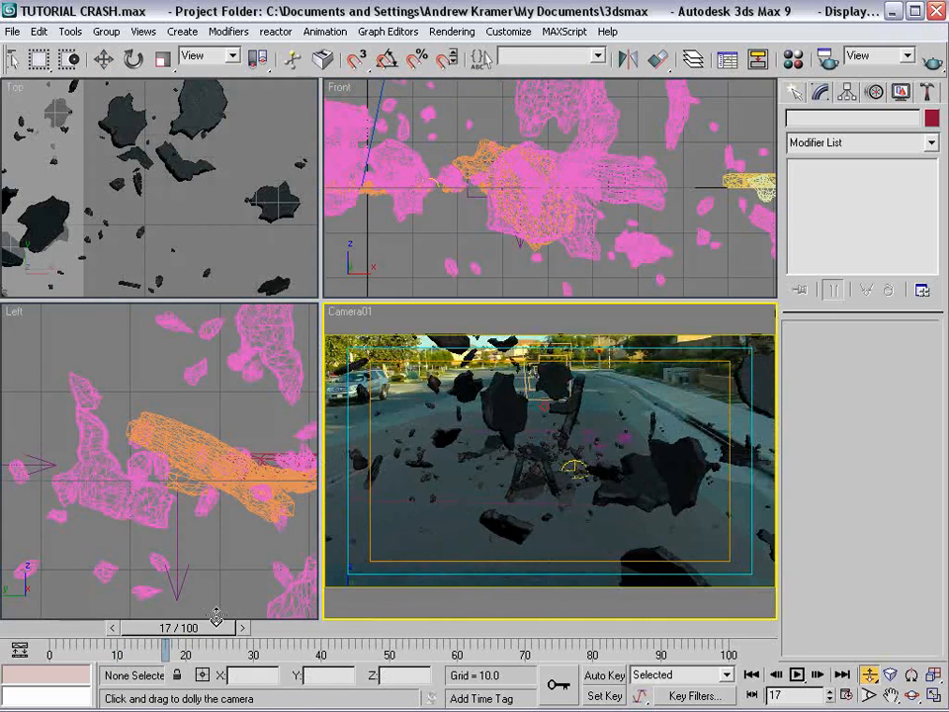
pyautogui.moveTo(168, 638); pyautogui.dragTo(422, 633)
pyautogui.rightClick(623, 386)
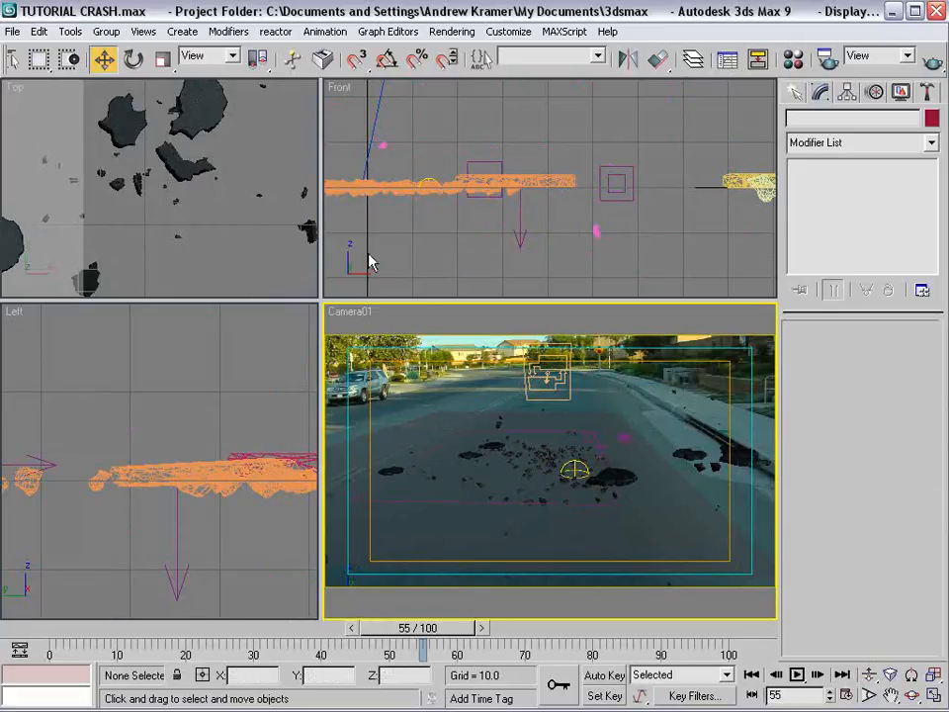
# Enable Image motion blur in the object properties of Event 04 in Particle View
pyautogui.press('6')
pyautogui.scroll(-5, 140, 246)
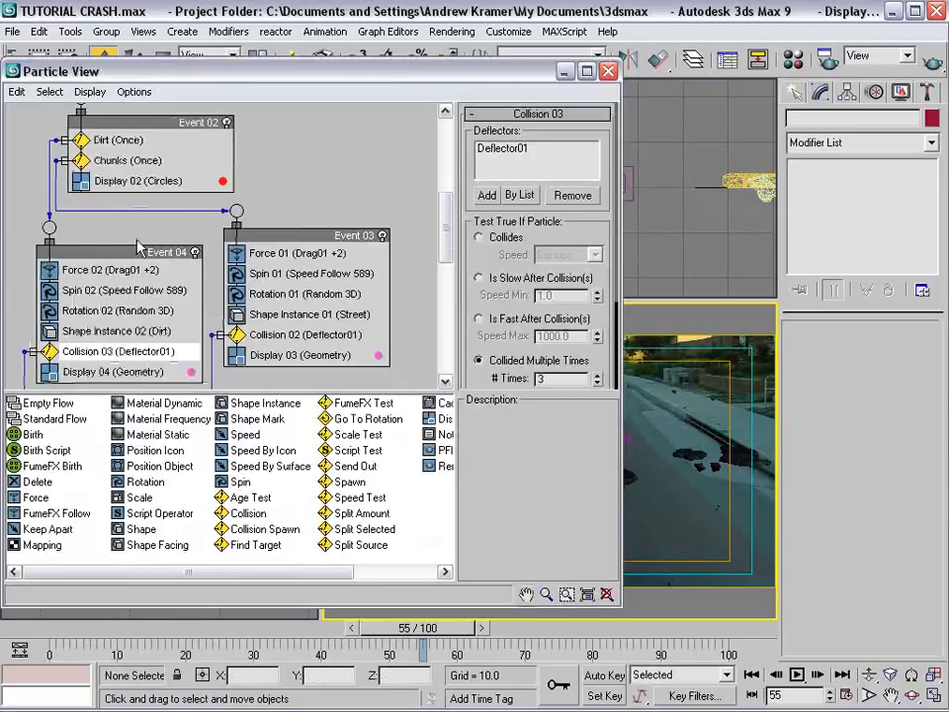
pyautogui.moveTo(175, 300); pyautogui.dragTo(141, 306, button='middle')
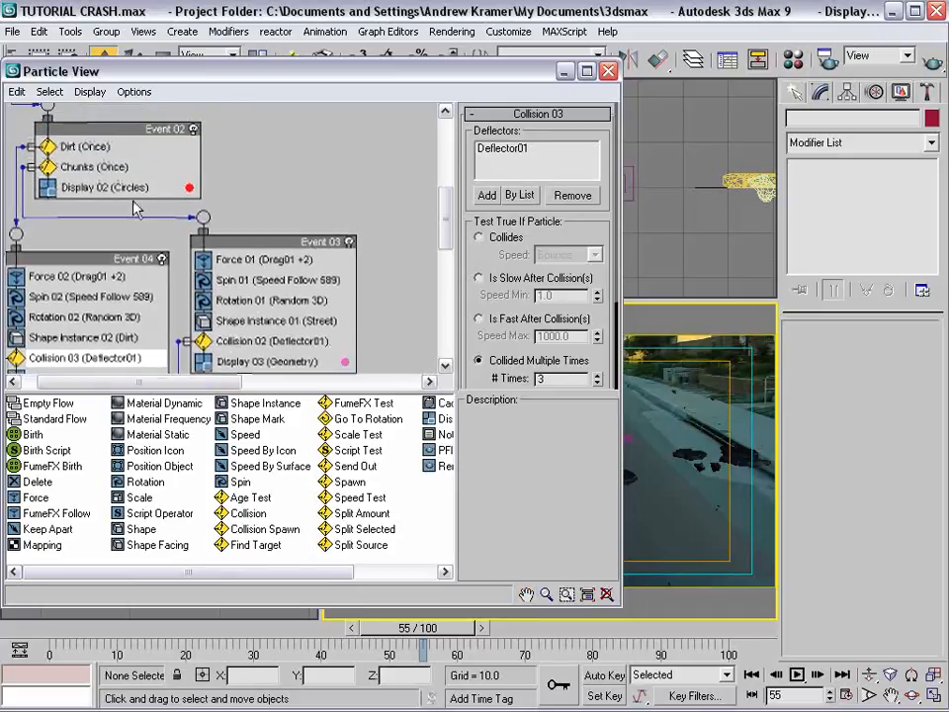
pyautogui.click(86, 262)
pyautogui.rightClick(86, 262)
pyautogui.click(127, 472)
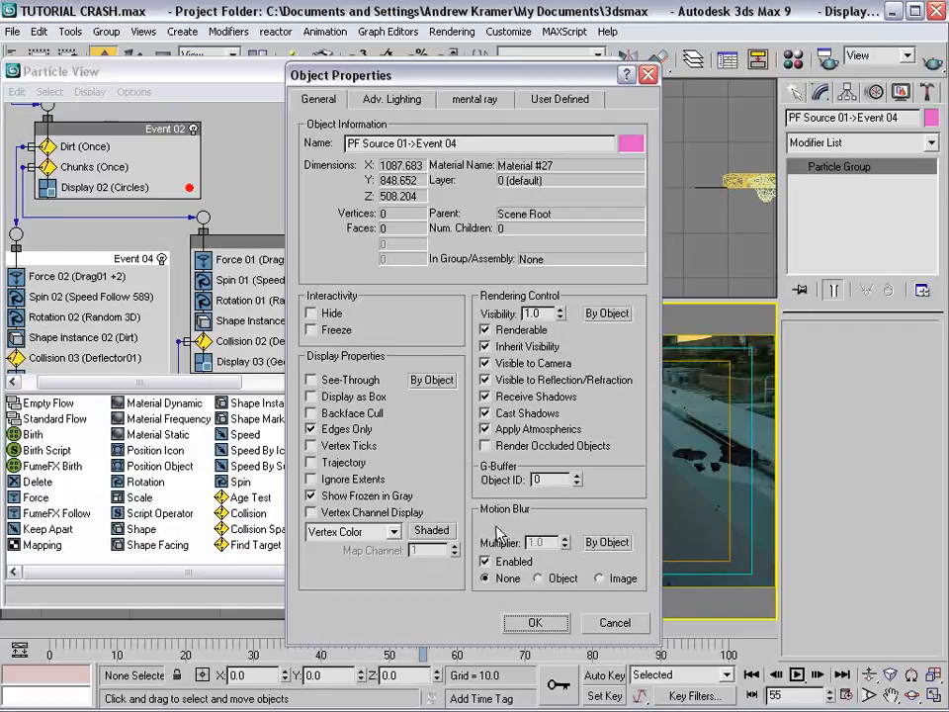
pyautogui.click(535, 623)
# Enable Image motion blur in Event 03's object properties, then close Particle View and scrub to frame 14
pyautogui.click(248, 249)
pyautogui.rightClick(230, 243)
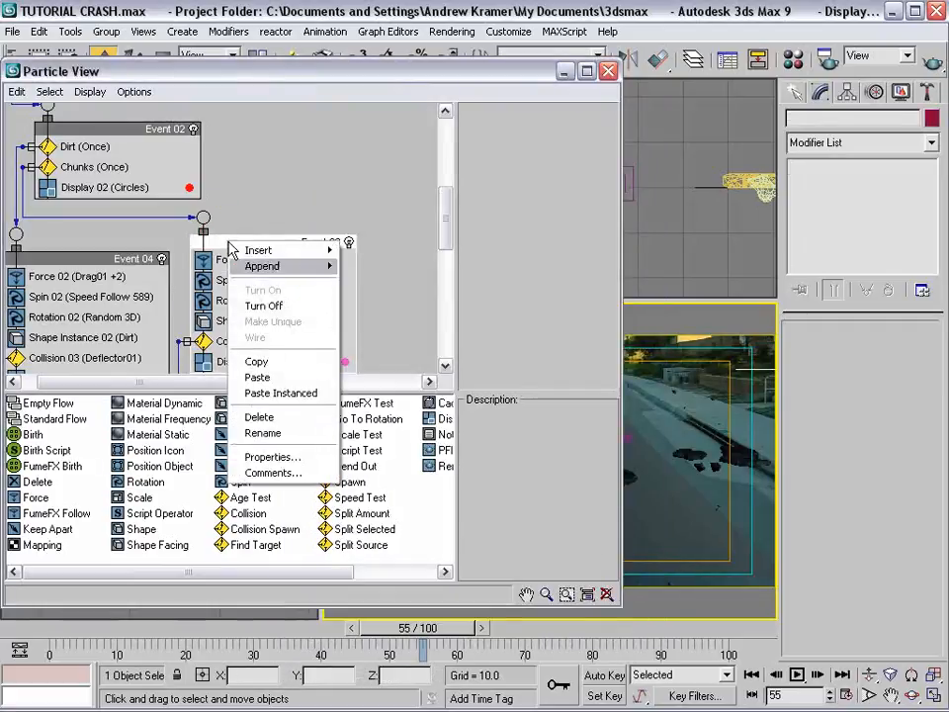
pyautogui.click(273, 457)
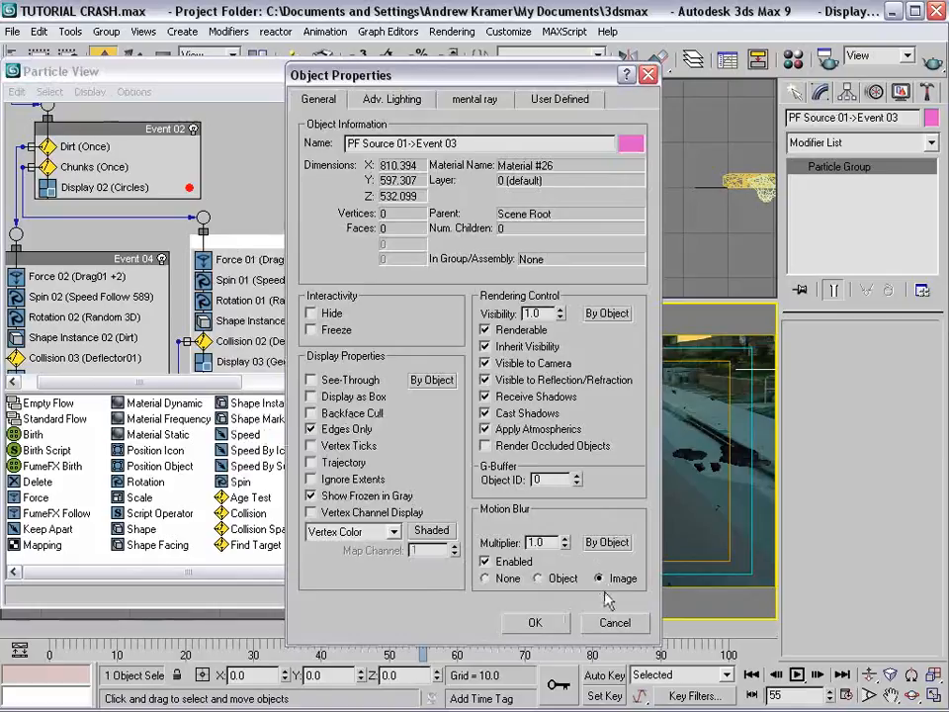
pyautogui.click(535, 623)
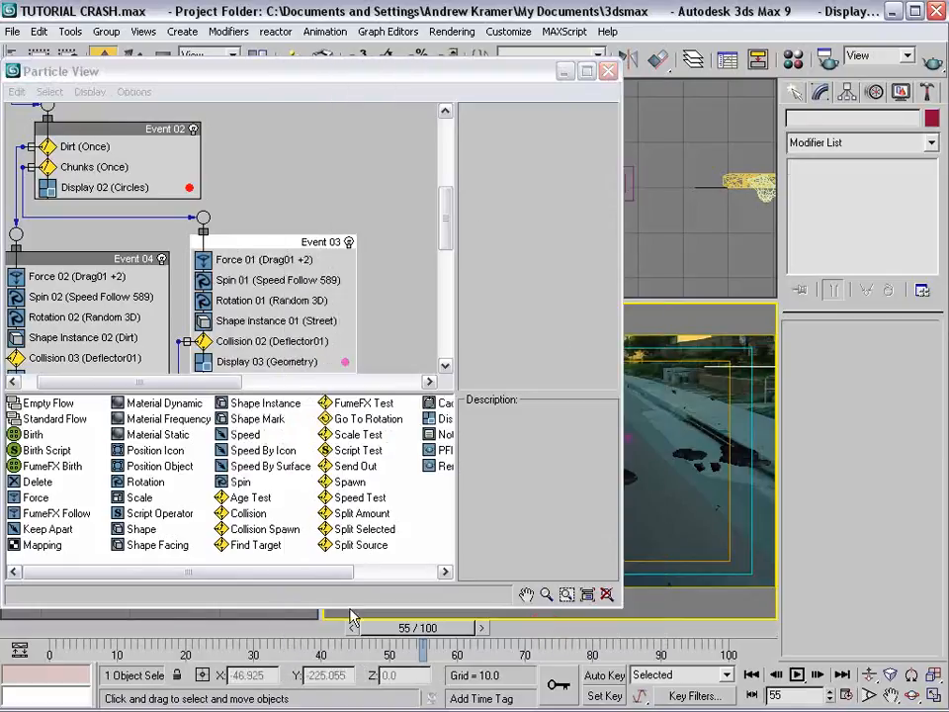
pyautogui.click(610, 73)
pyautogui.moveTo(247, 628); pyautogui.dragTo(168, 626)
pyautogui.press('w')
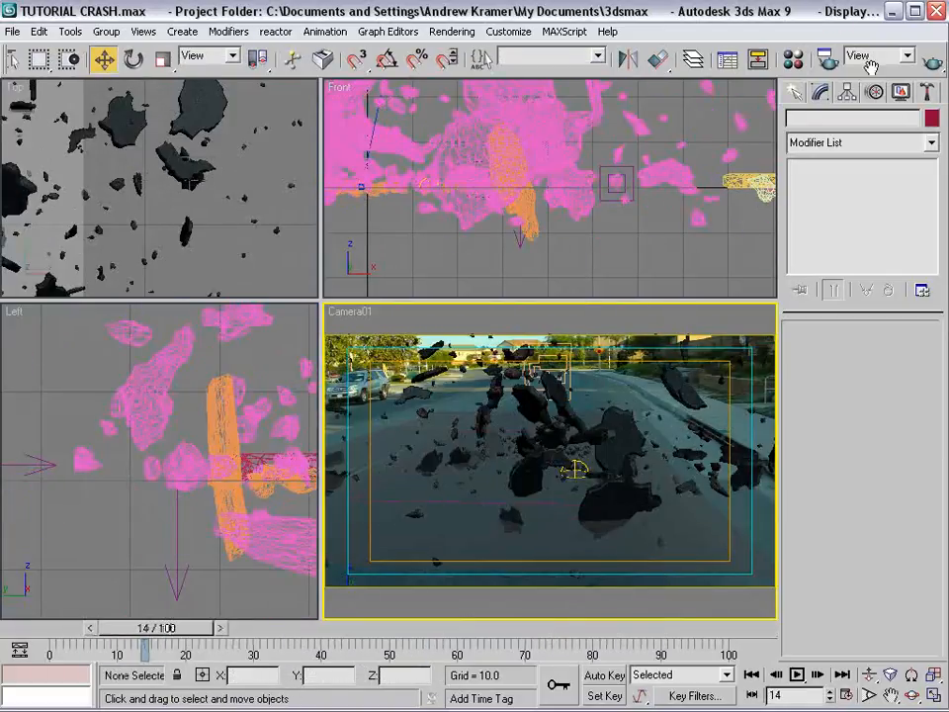
# Move the Sky01 skylight along X in the Front view to about X 200, away from the debris
pyautogui.scroll(-5, 497, 234)
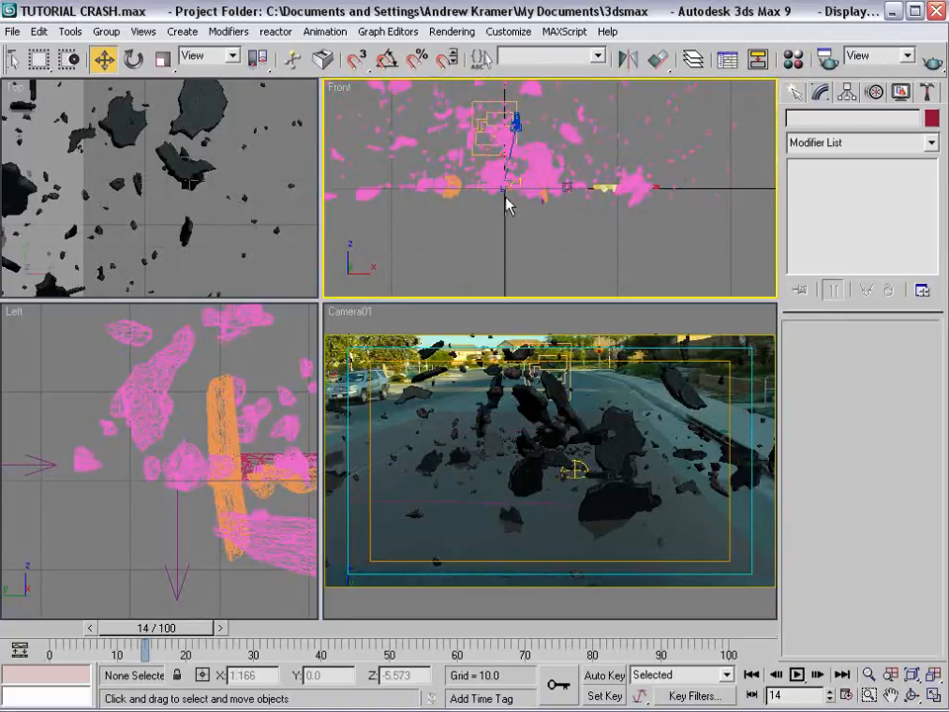
pyautogui.click(518, 180)
pyautogui.moveTo(548, 185); pyautogui.dragTo(758, 192)
pyautogui.moveTo(680, 205); pyautogui.dragTo(574, 216, button='middle')
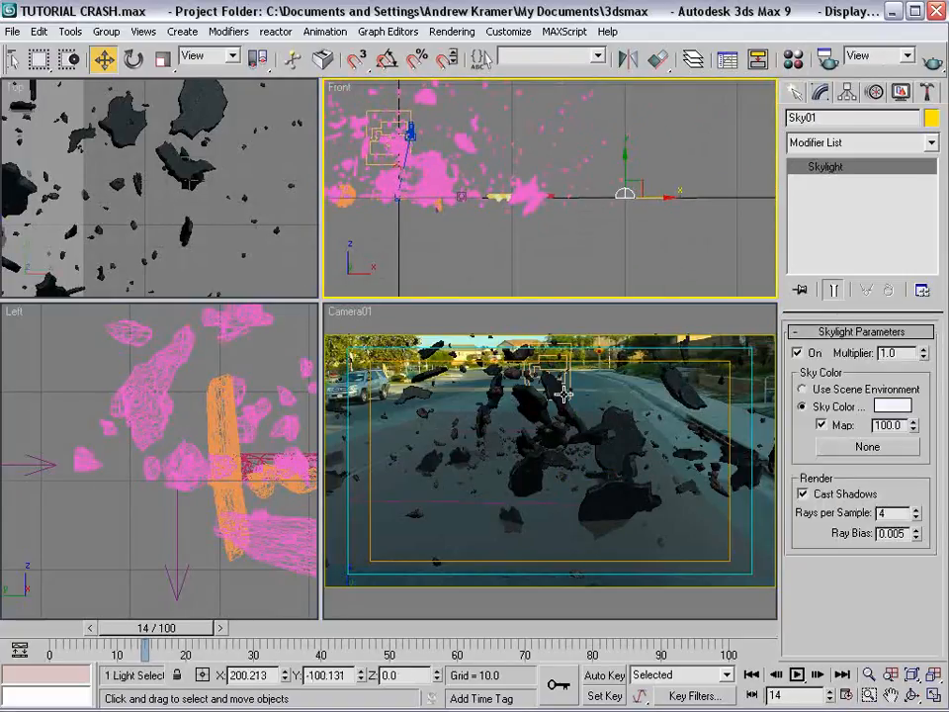
# Render frame 14 of the Camera01 view to check the motion blur, and close the rendered frame
pyautogui.click(649, 381)
pyautogui.hotkey('shift', 'q')
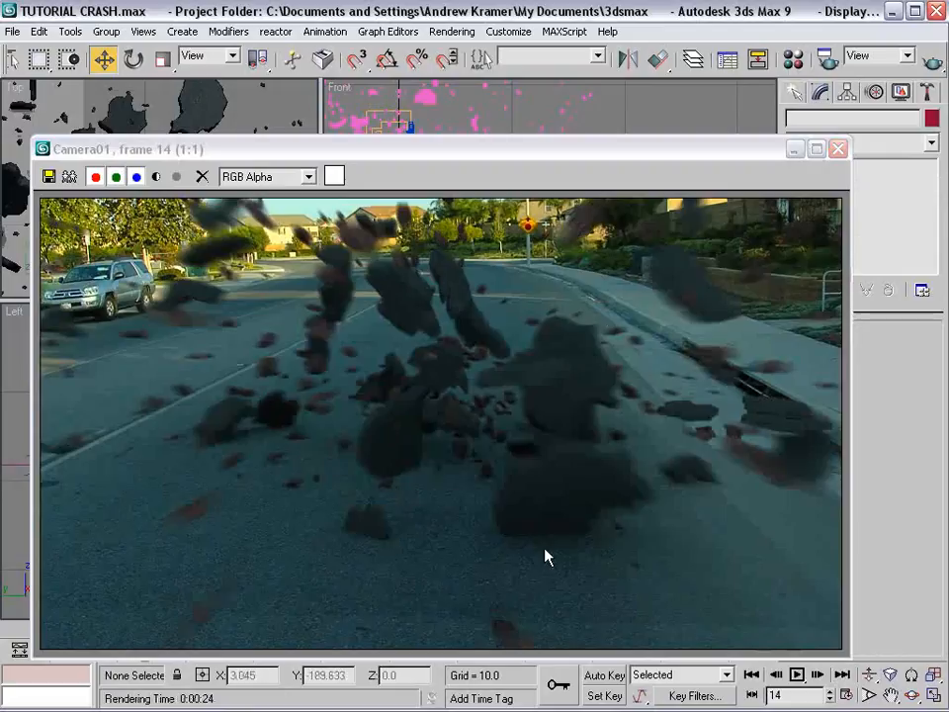
pyautogui.click(838, 149)
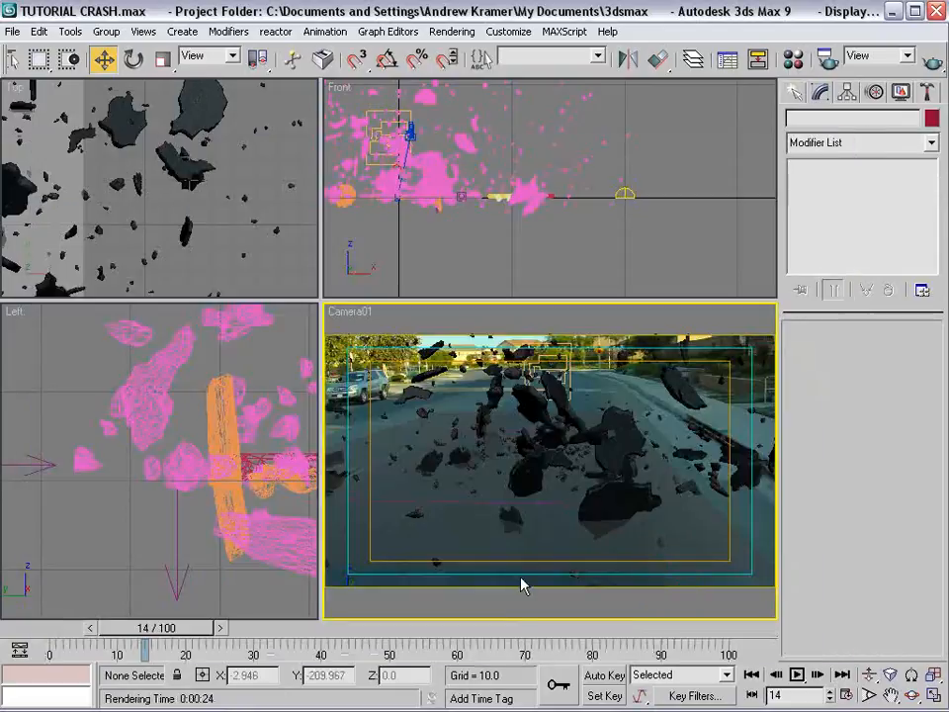
# Select Plane01 and move it in the Top view to about X -48.8, Y -39.9
pyautogui.click(420, 549)
pyautogui.click(449, 410)
pyautogui.click(448, 412)
pyautogui.scroll(-4, 148, 232)
pyautogui.moveTo(153, 237); pyautogui.dragTo(271, 216, button='middle')
pyautogui.scroll(-1, 159, 148)
pyautogui.moveTo(147, 91); pyautogui.dragTo(160, 152, button='middle')
pyautogui.moveTo(159, 151); pyautogui.dragTo(138, 170)
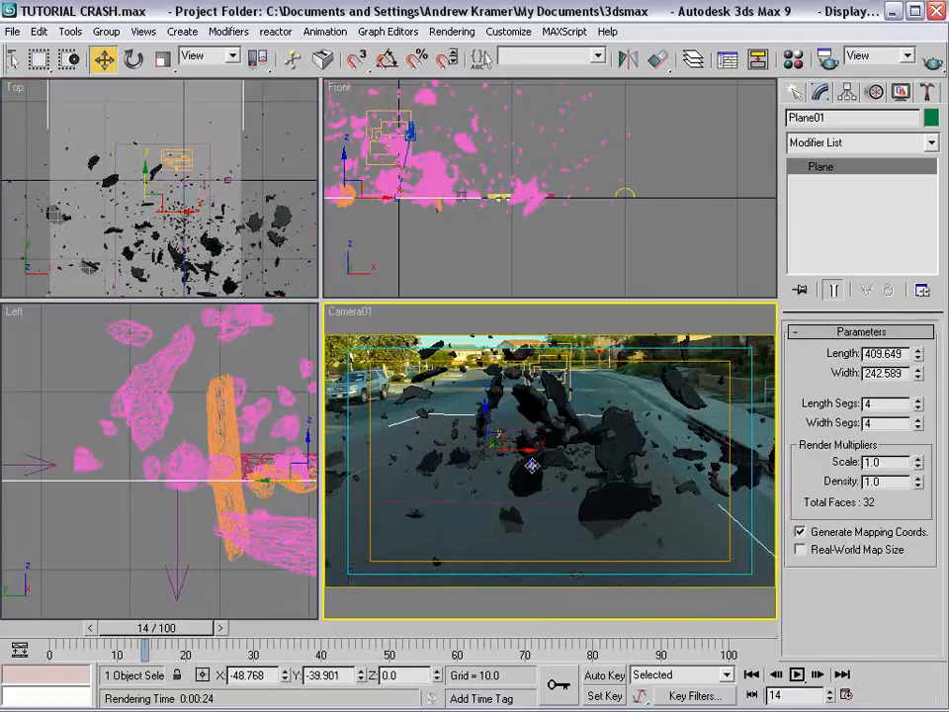
# Scale Plane01 up uniformly so it extends beyond the debris area, then return to the Move tool and deselect it
pyautogui.rightClick(552, 468)
pyautogui.click(568, 538)
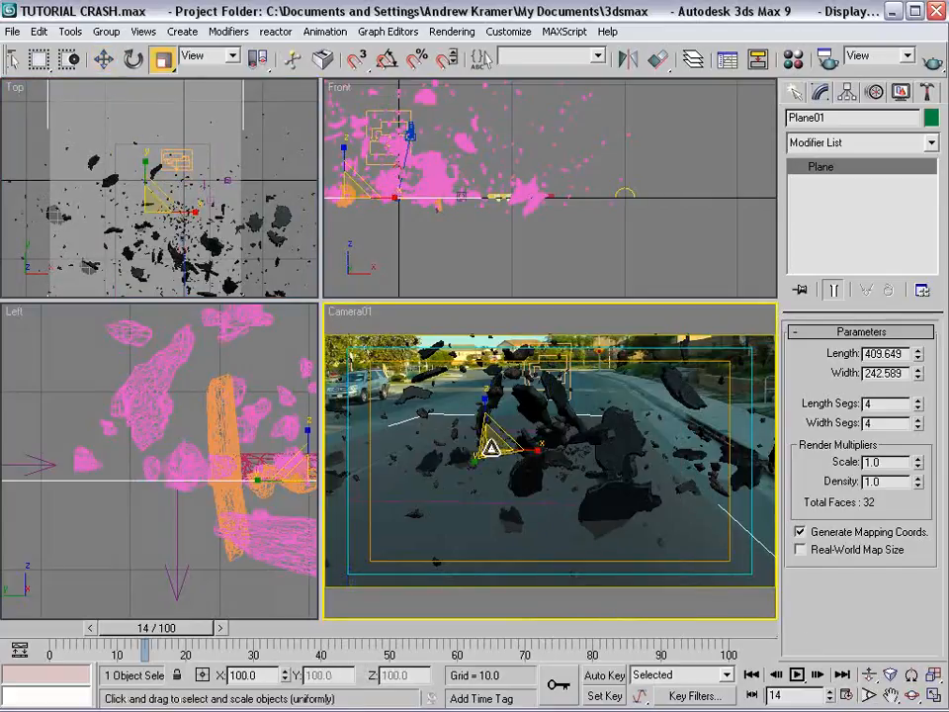
pyautogui.rightClick(600, 377)
pyautogui.click(603, 364)
pyautogui.click(643, 409)
# At frame 19, disable the environment background map and set the background colour to a dark grey-green of red 65, green 93, blue 81
pyautogui.moveTo(213, 628); pyautogui.dragTo(196, 651)
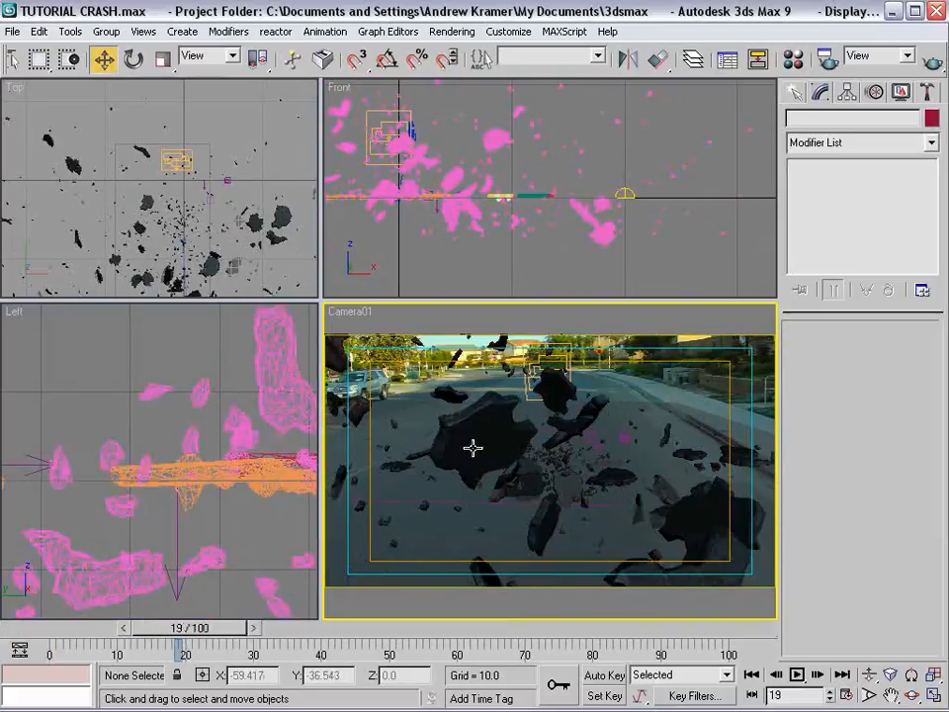
pyautogui.click(452, 30)
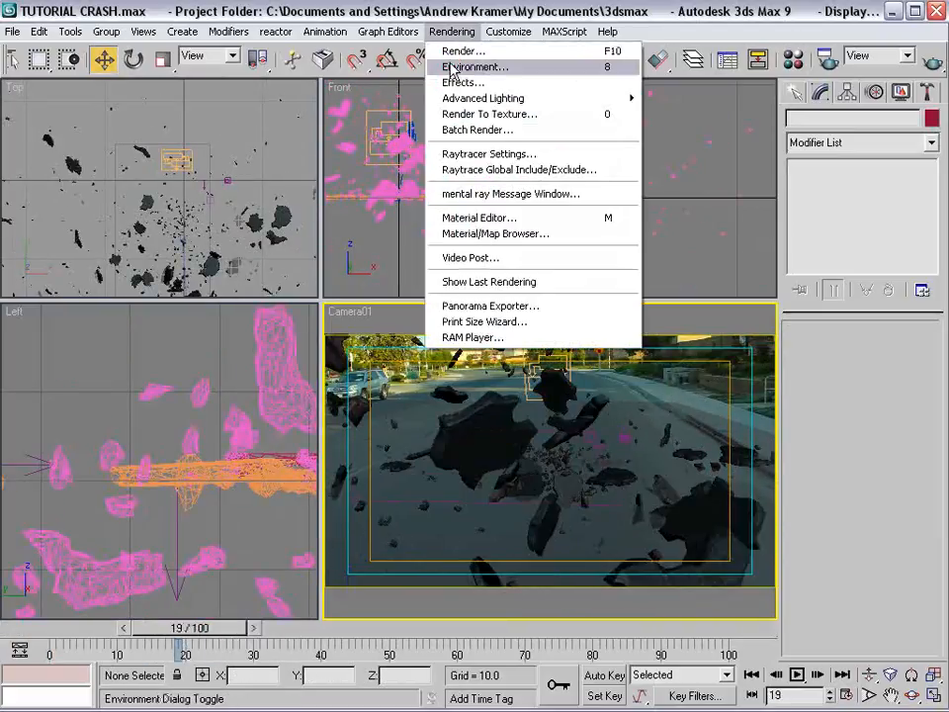
pyautogui.click(465, 66)
pyautogui.moveTo(864, 402); pyautogui.dragTo(295, 84)
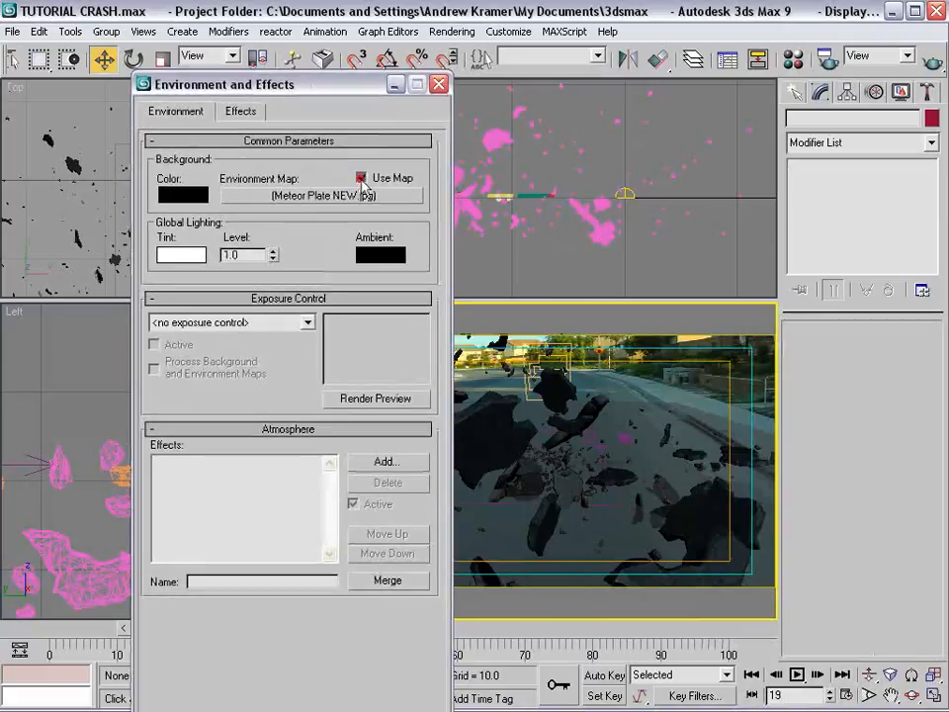
pyautogui.click(183, 194)
pyautogui.moveTo(428, 164); pyautogui.dragTo(419, 207)
pyautogui.moveTo(712, 195); pyautogui.dragTo(631, 212)
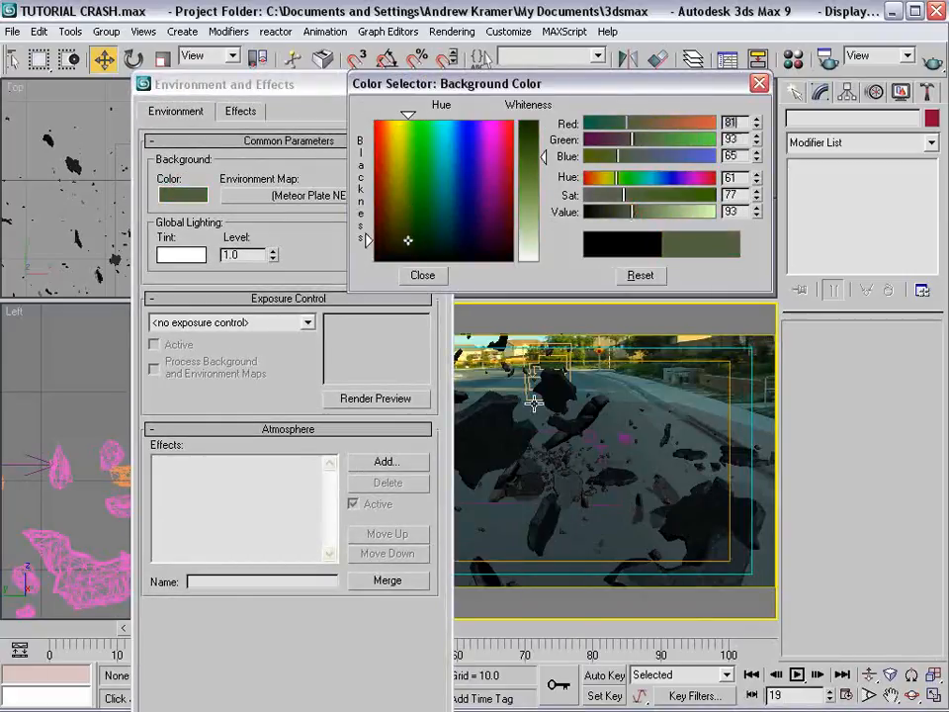
pyautogui.moveTo(622, 183); pyautogui.dragTo(640, 181)
pyautogui.click(419, 275)
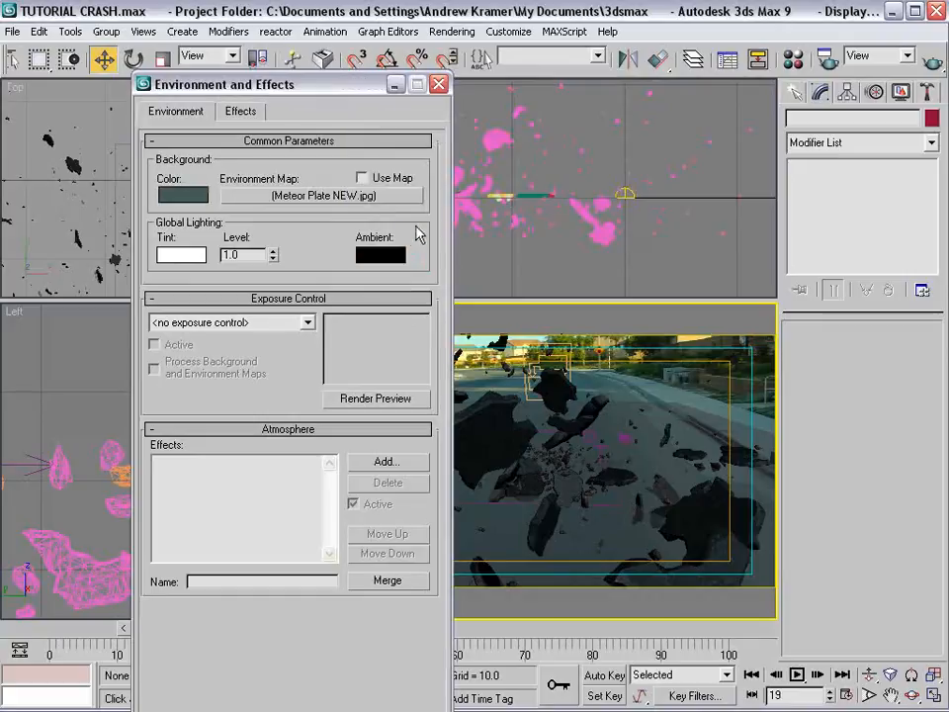
# Lower the saturation of the environment background colour to make it greyer, and close the environment settings
pyautogui.click(184, 194)
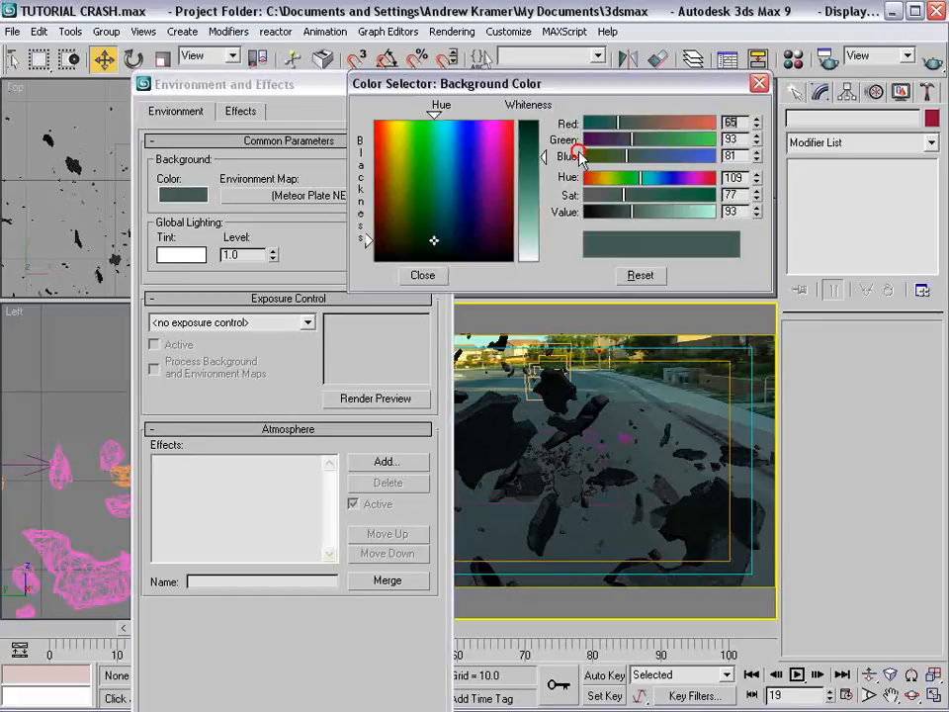
pyautogui.moveTo(633, 199); pyautogui.dragTo(602, 200)
pyautogui.click(481, 96)
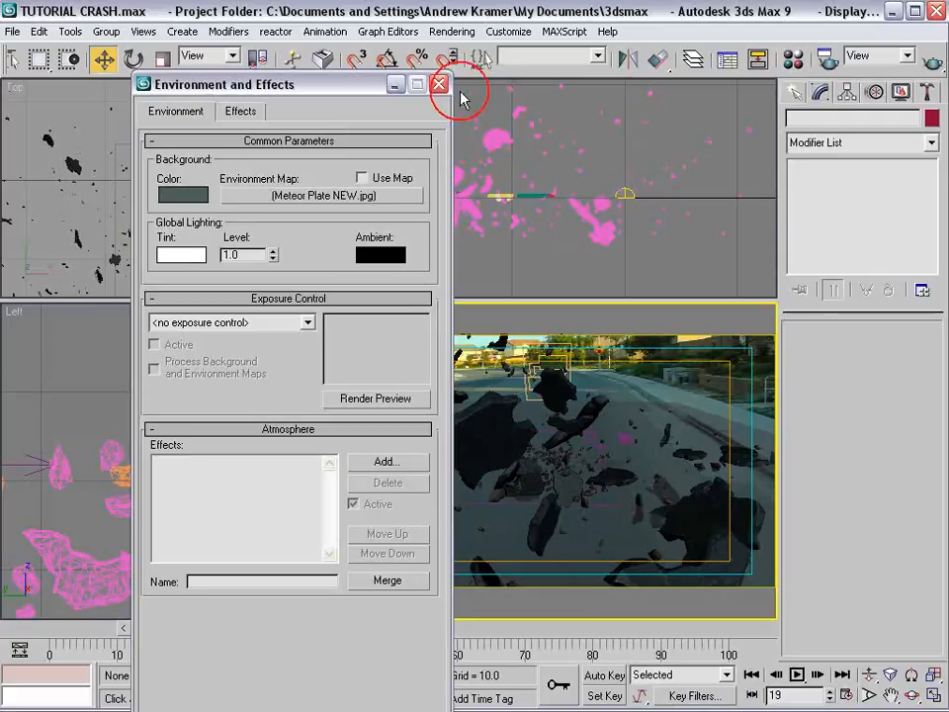
pyautogui.click(441, 86)
# Check the debris timing on the timeline and set the render range to frames 0 to 35
pyautogui.click(829, 57)
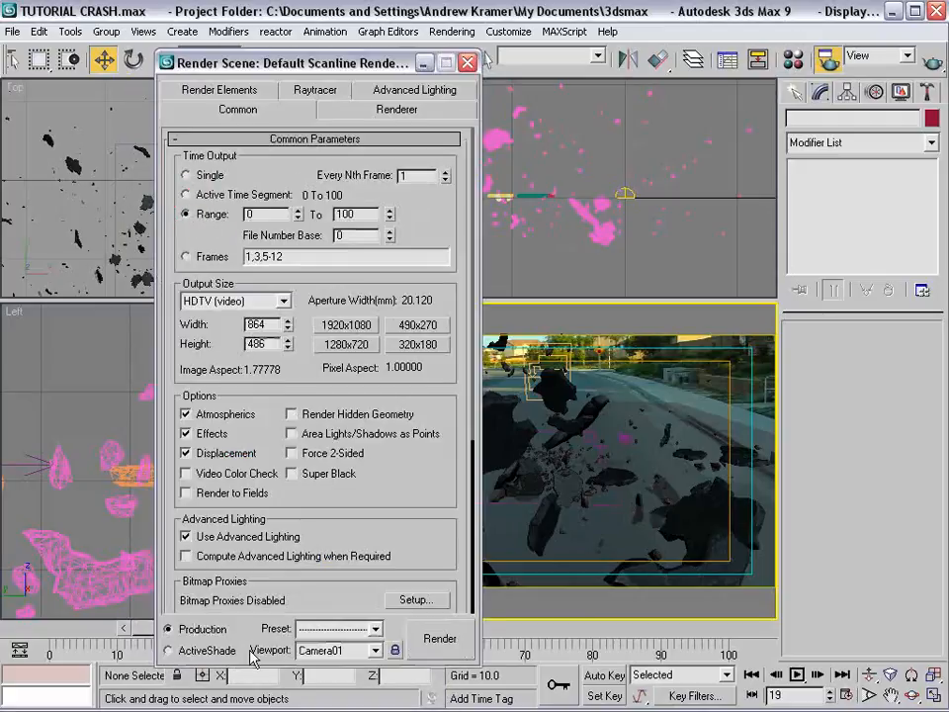
pyautogui.moveTo(139, 630); pyautogui.dragTo(169, 630)
pyautogui.moveTo(326, 63); pyautogui.dragTo(708, 45)
pyautogui.moveTo(274, 638); pyautogui.dragTo(151, 645)
pyautogui.click(849, 43)
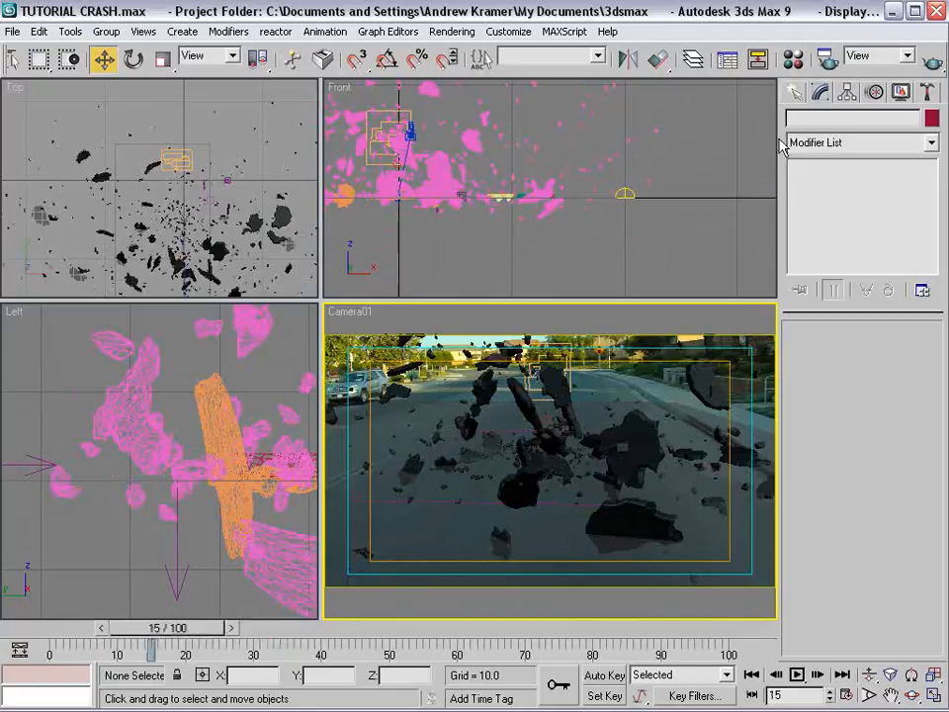
pyautogui.click(825, 59)
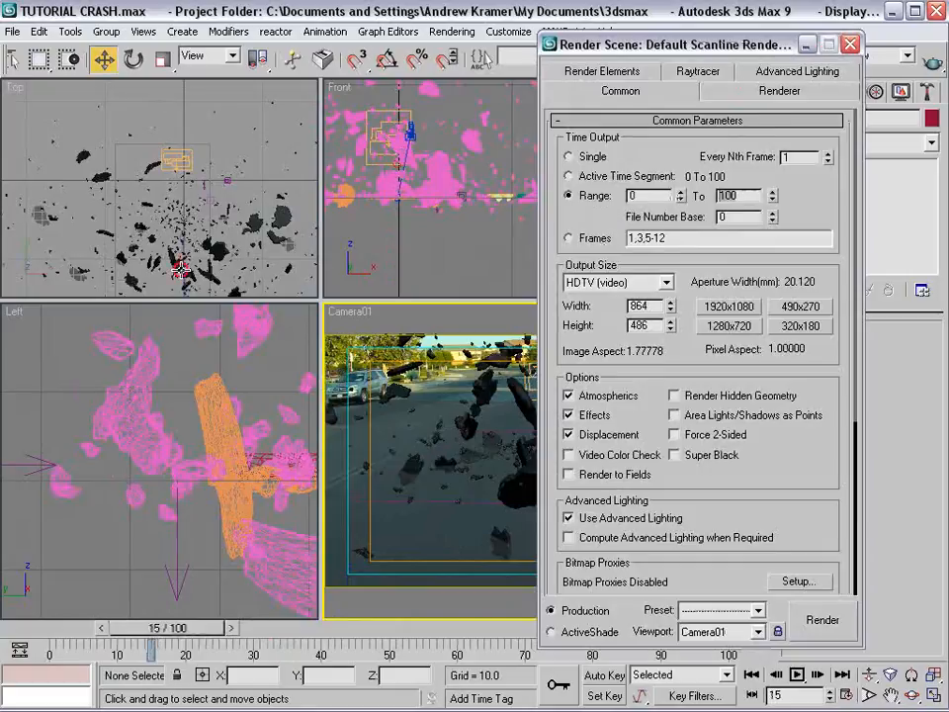
pyautogui.write('35')
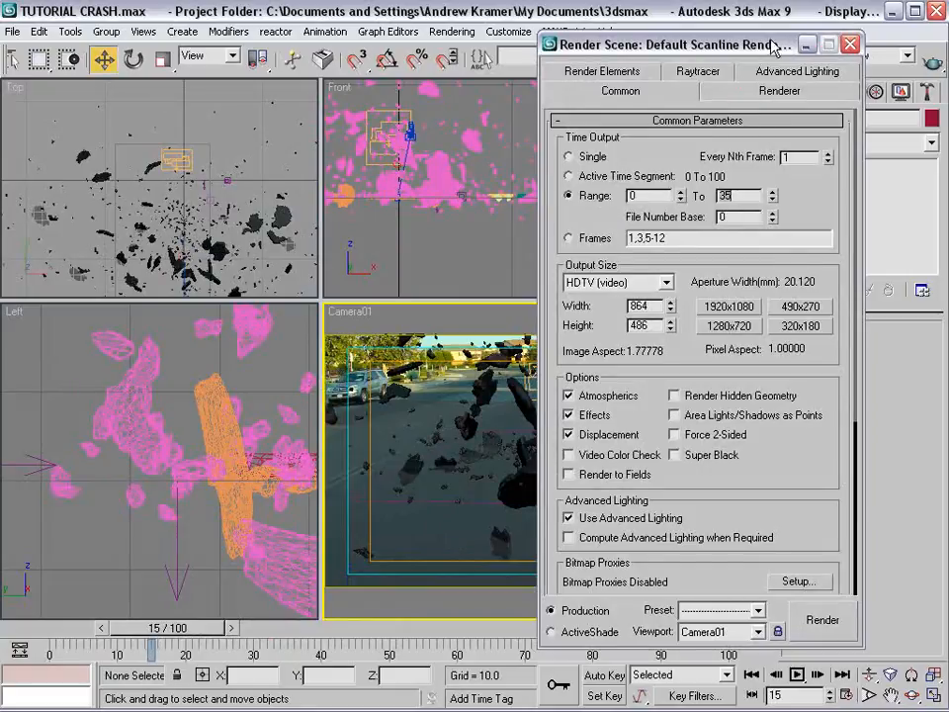
pyautogui.click(807, 43)
pyautogui.moveTo(151, 628)
pyautogui.mouseDown()
pyautogui.moveTo(123, 630)
pyautogui.moveTo(150, 631)
pyautogui.mouseUp()
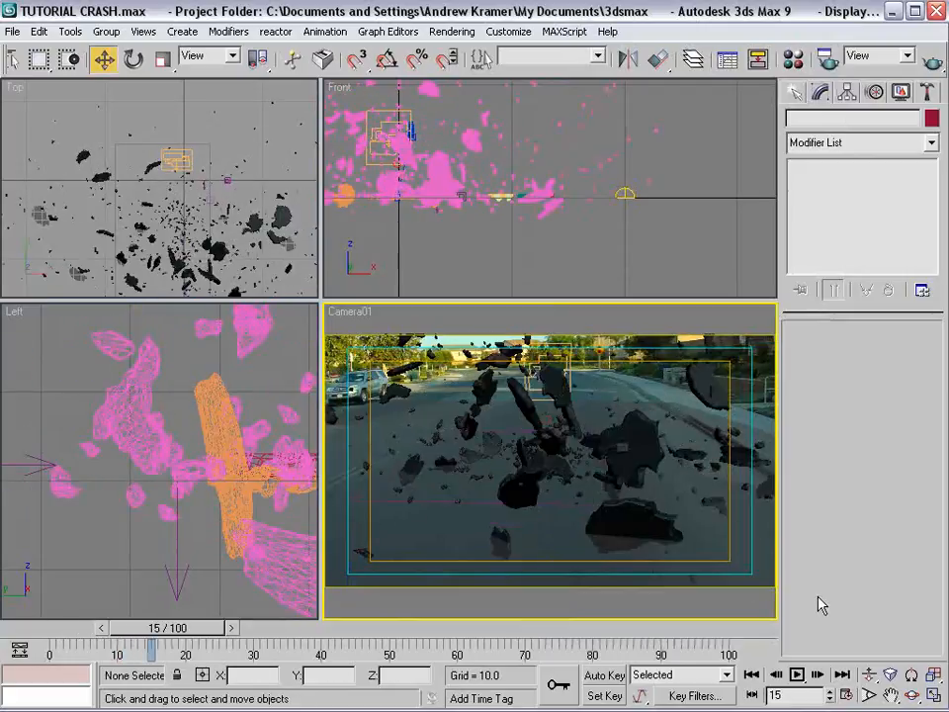
# Try the Film frame rate, set a custom rate of 100 FPS instead, and scrub through the slowed debris
pyautogui.click(845, 698)
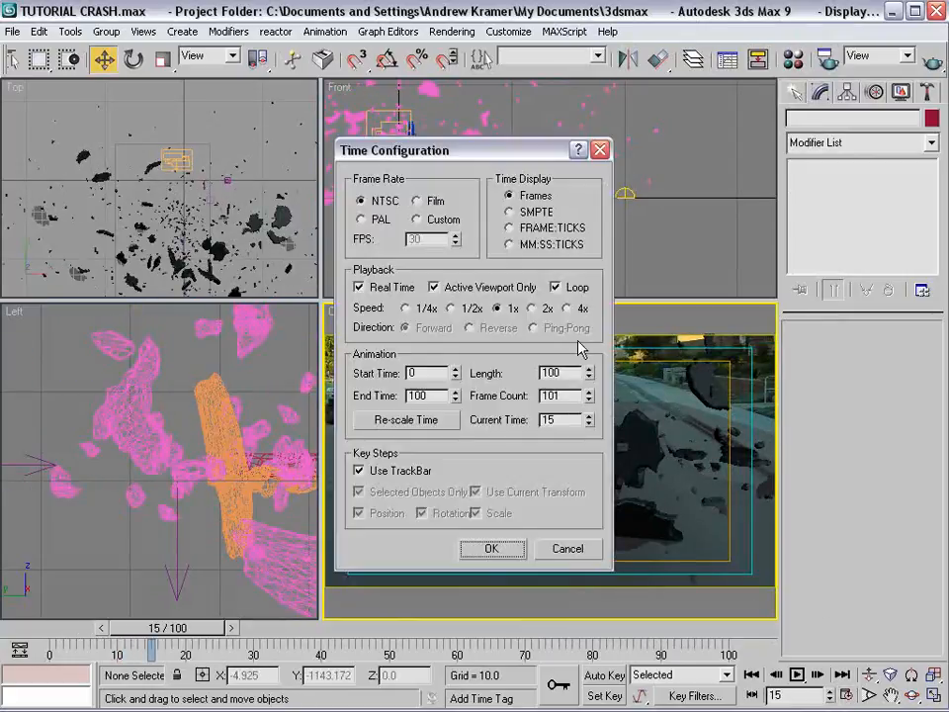
pyautogui.moveTo(451, 148); pyautogui.dragTo(308, 126)
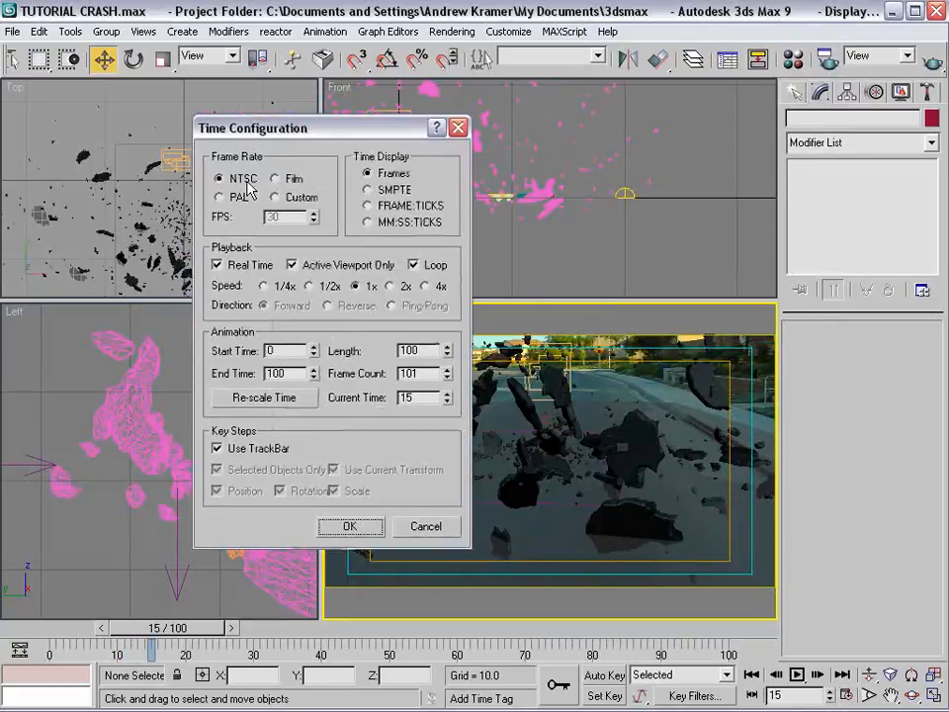
pyautogui.click(275, 179)
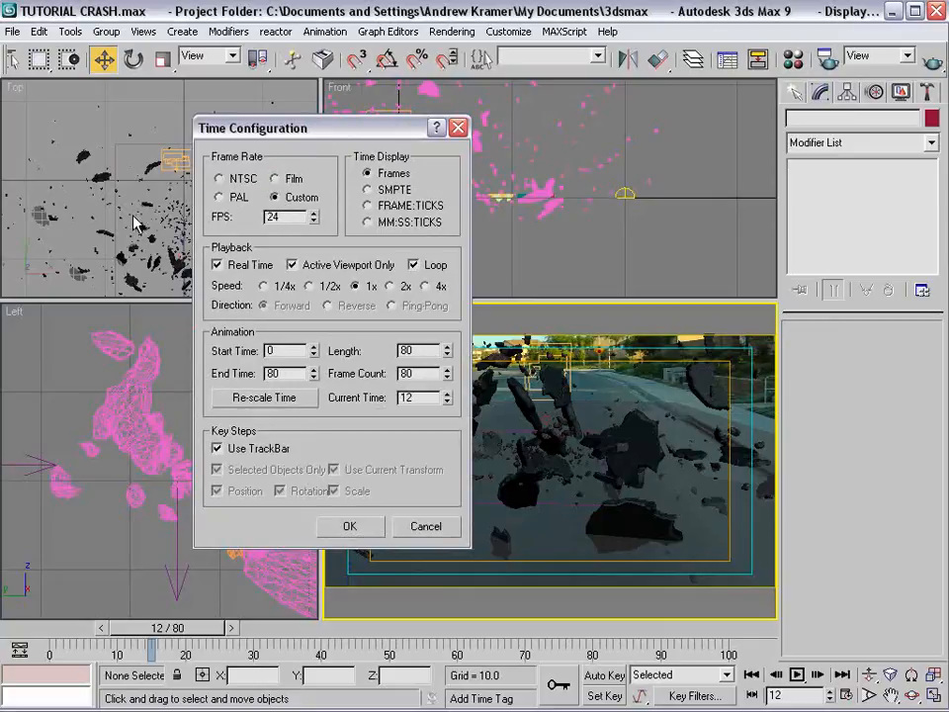
pyautogui.moveTo(347, 136); pyautogui.dragTo(314, 109)
pyautogui.click(383, 324)
pyautogui.click(261, 191)
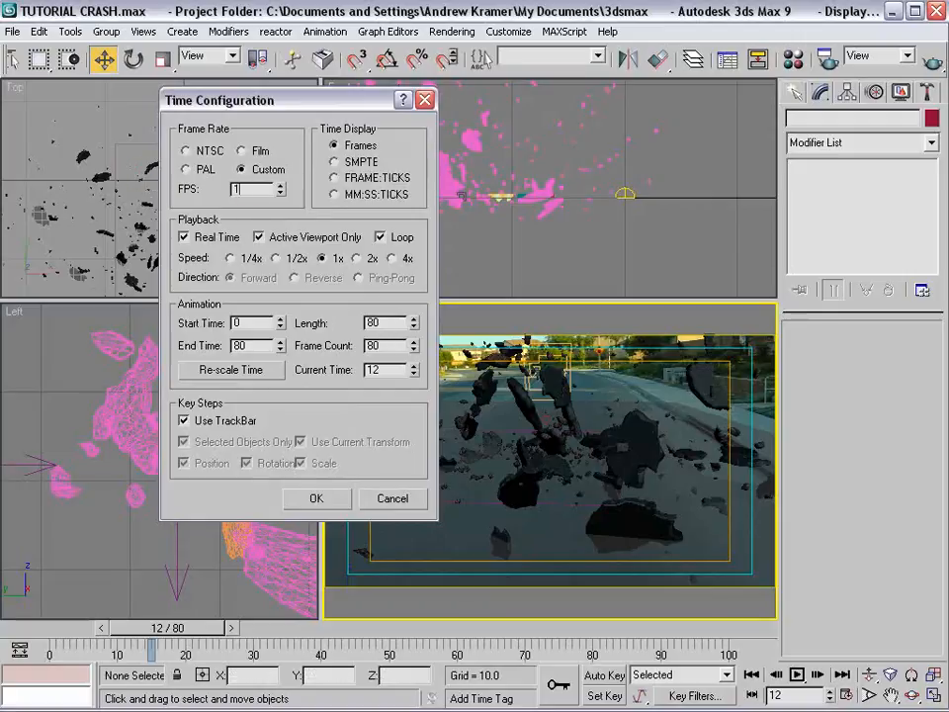
pyautogui.click(334, 500)
pyautogui.moveTo(147, 630); pyautogui.dragTo(198, 636)
pyautogui.press('w')
# Set the animation's custom frame rate to 60 FPS
pyautogui.click(845, 695)
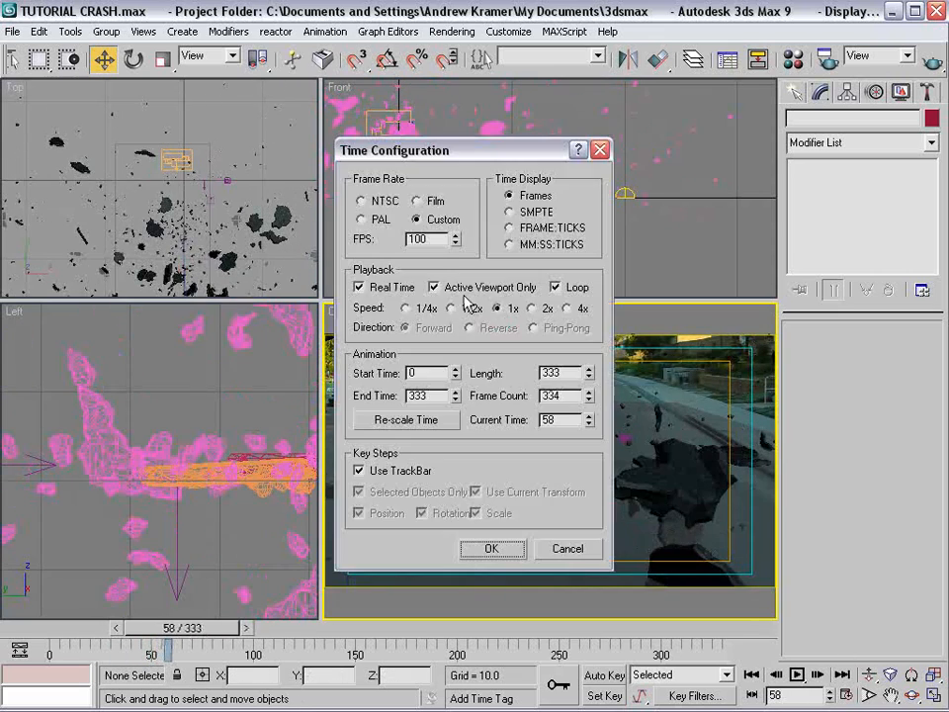
pyautogui.doubleClick(435, 239)
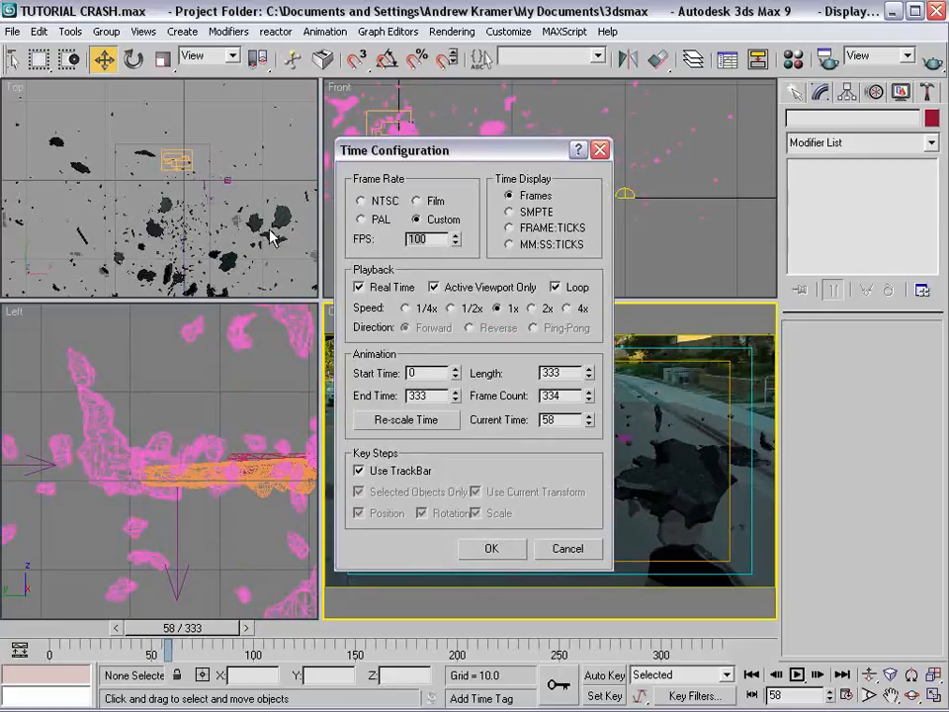
pyautogui.click(492, 548)
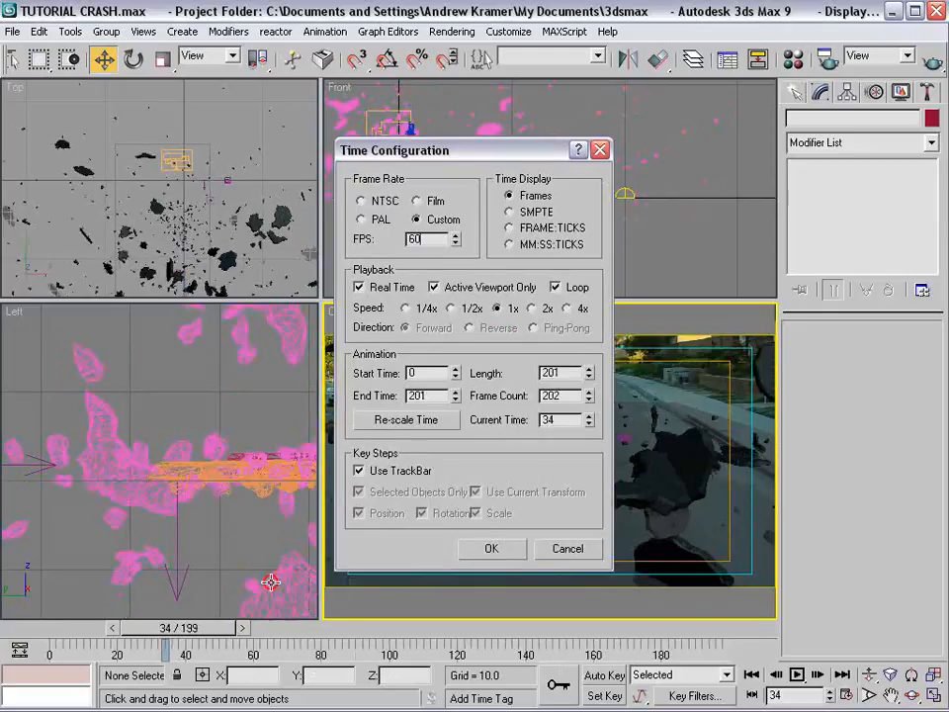
# Set the render range to end at frame 70 and scrub back to frame 15 to check where the debris starts
pyautogui.click(829, 58)
pyautogui.moveTo(277, 633); pyautogui.dragTo(285, 633)
pyautogui.click(748, 198)
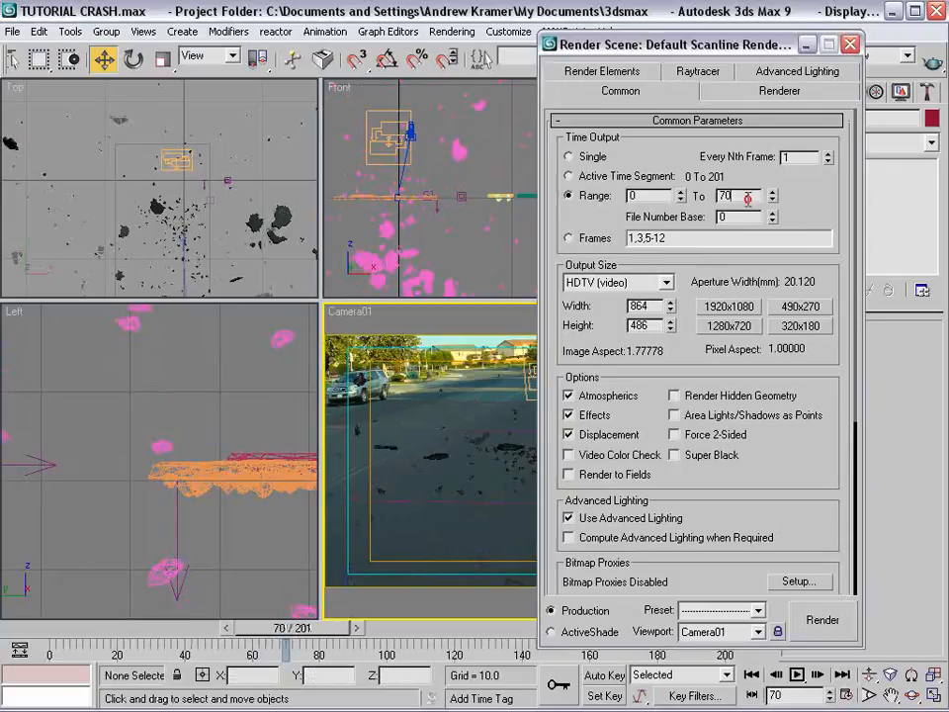
pyautogui.moveTo(734, 55); pyautogui.dragTo(629, 46)
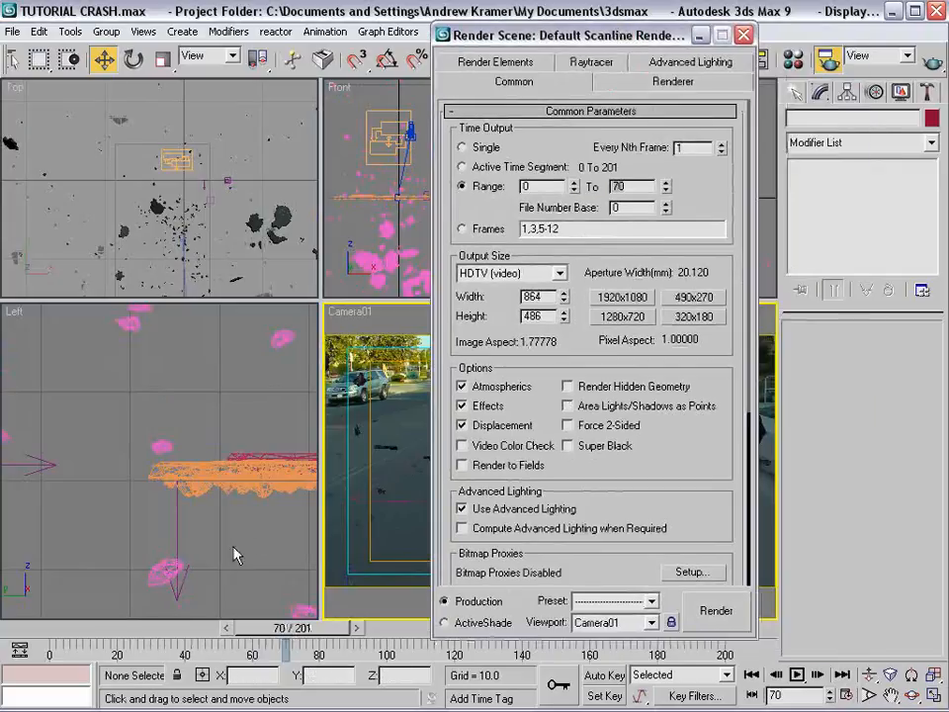
pyautogui.moveTo(118, 629)
pyautogui.mouseDown()
pyautogui.moveTo(109, 629)
pyautogui.moveTo(121, 632)
pyautogui.mouseUp()
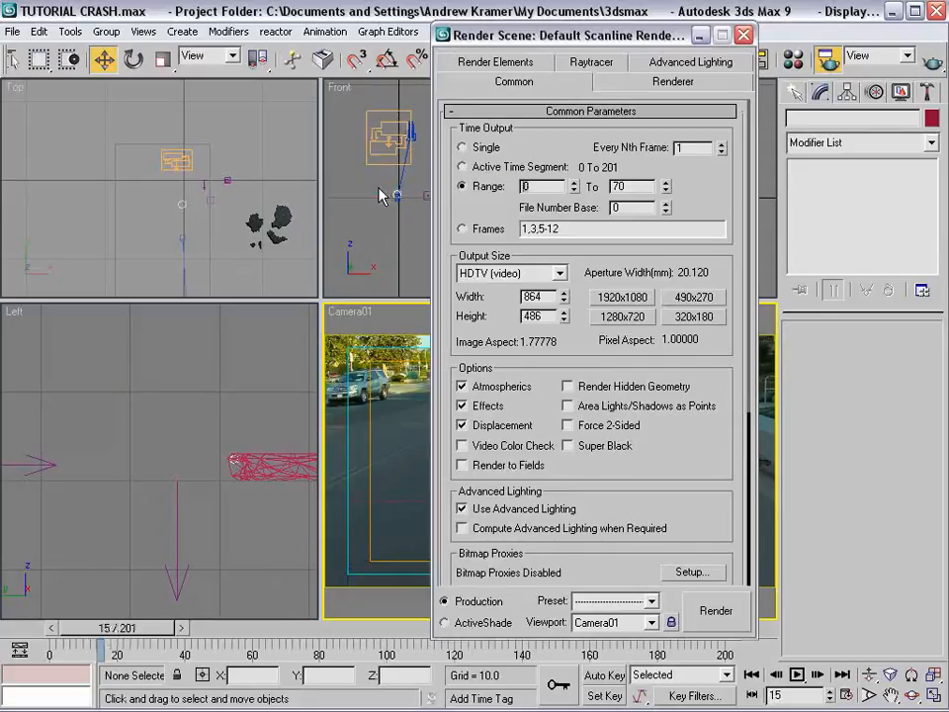
# Choose a render output location by creating and opening a Road Explosion folder inside RENDERS, and name the file road_explosion
pyautogui.moveTo(572, 34); pyautogui.dragTo(353, 2)
pyautogui.click(445, 238)
pyautogui.scroll(-9, 455, 333)
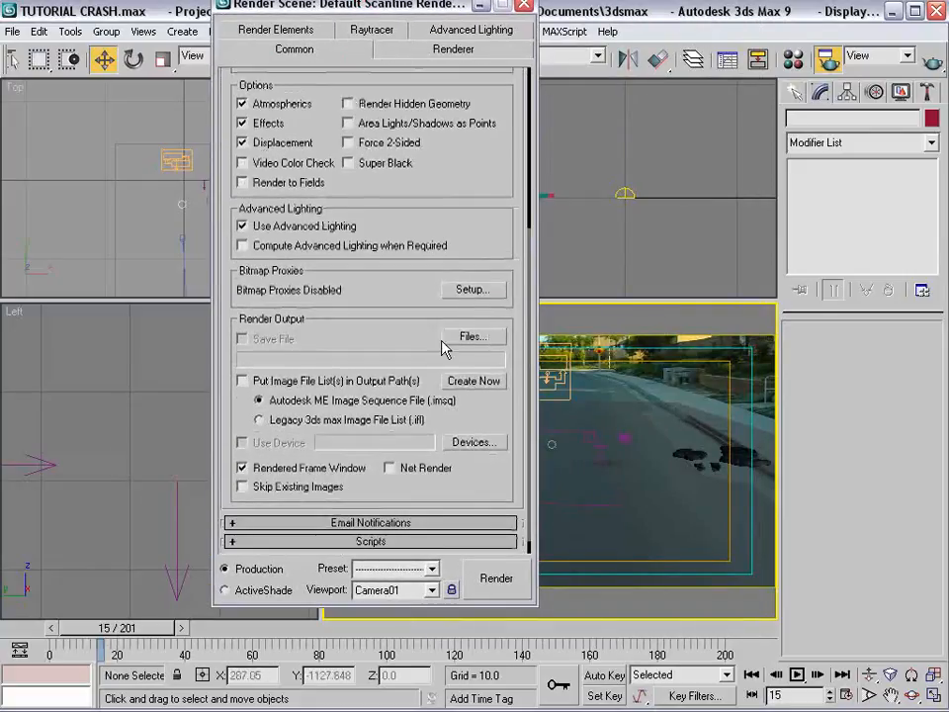
pyautogui.click(462, 336)
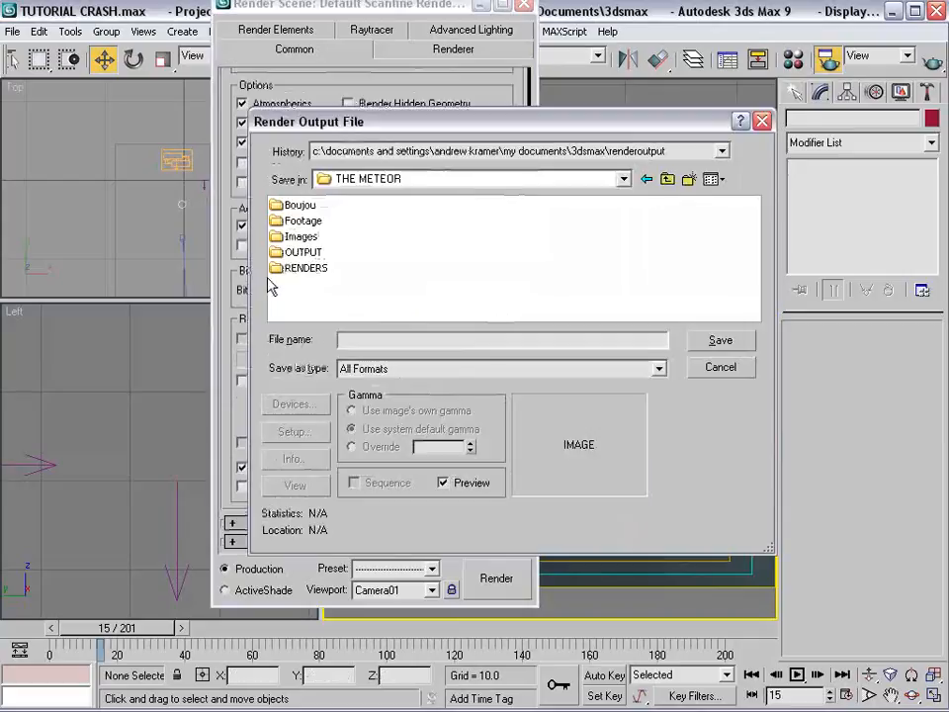
pyautogui.doubleClick(294, 267)
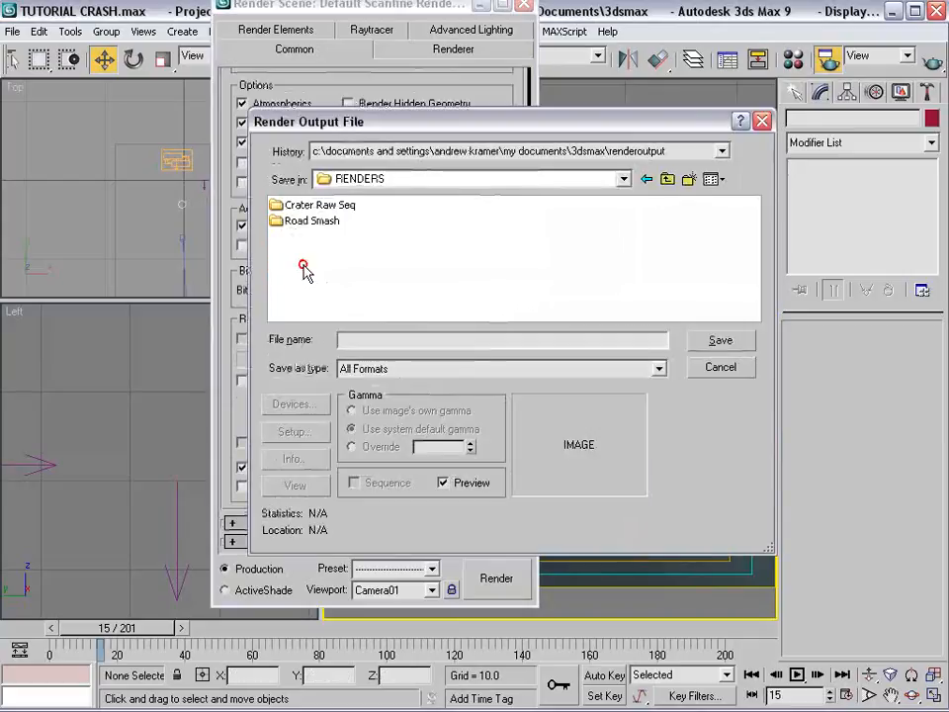
pyautogui.click(690, 179)
pyautogui.write('Road')
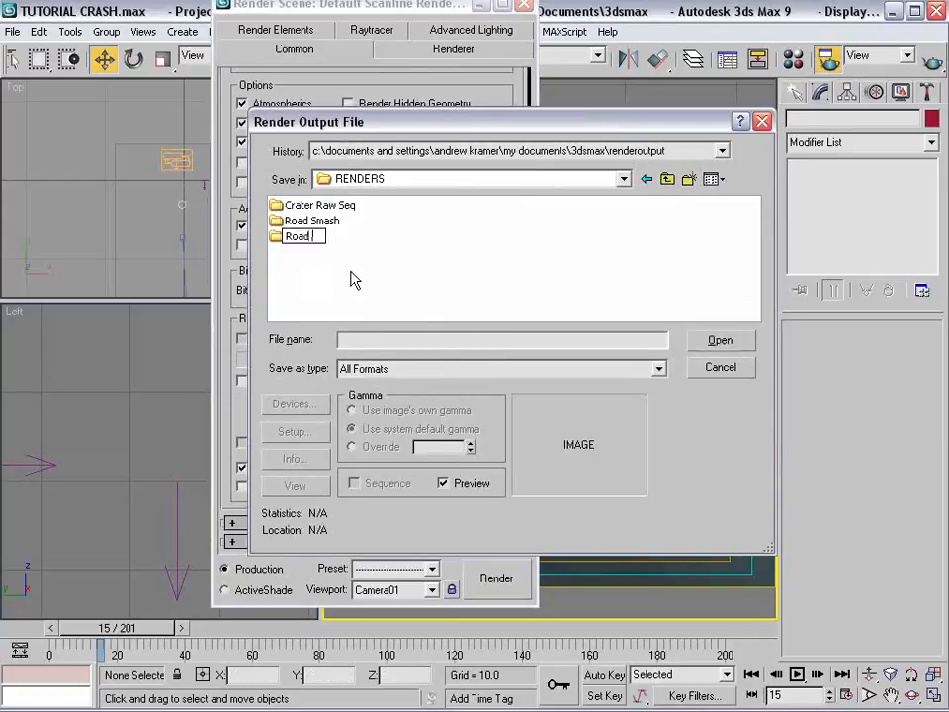
pyautogui.press('Return')
pyautogui.doubleClick(314, 237)
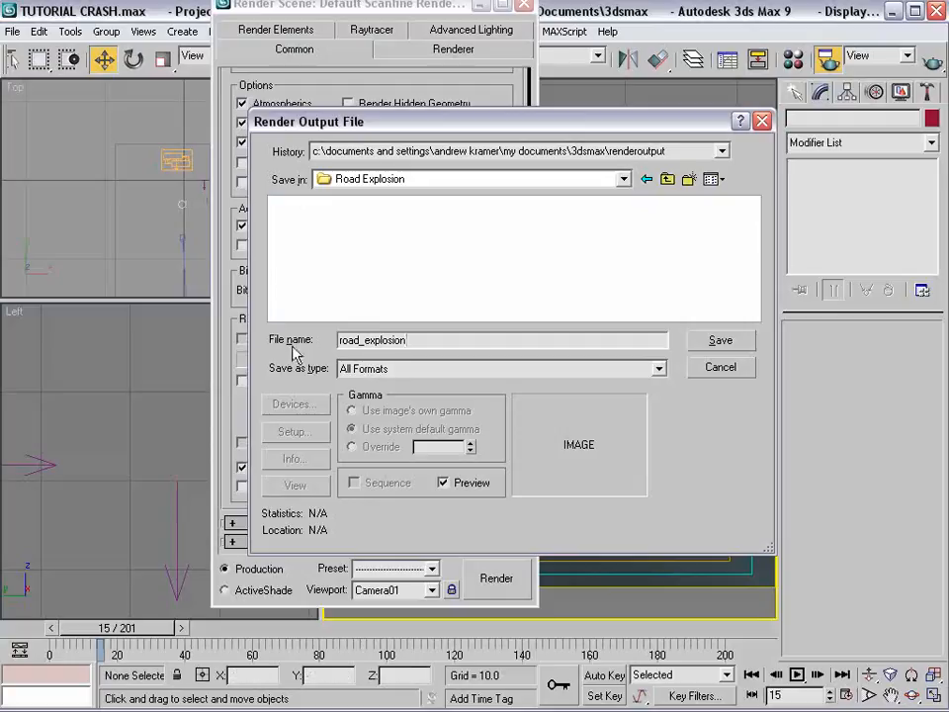
# Save the render output as a PNG image file with RGB 48 bit colours and an alpha channel
pyautogui.click(409, 366)
pyautogui.scroll(-3, 376, 442)
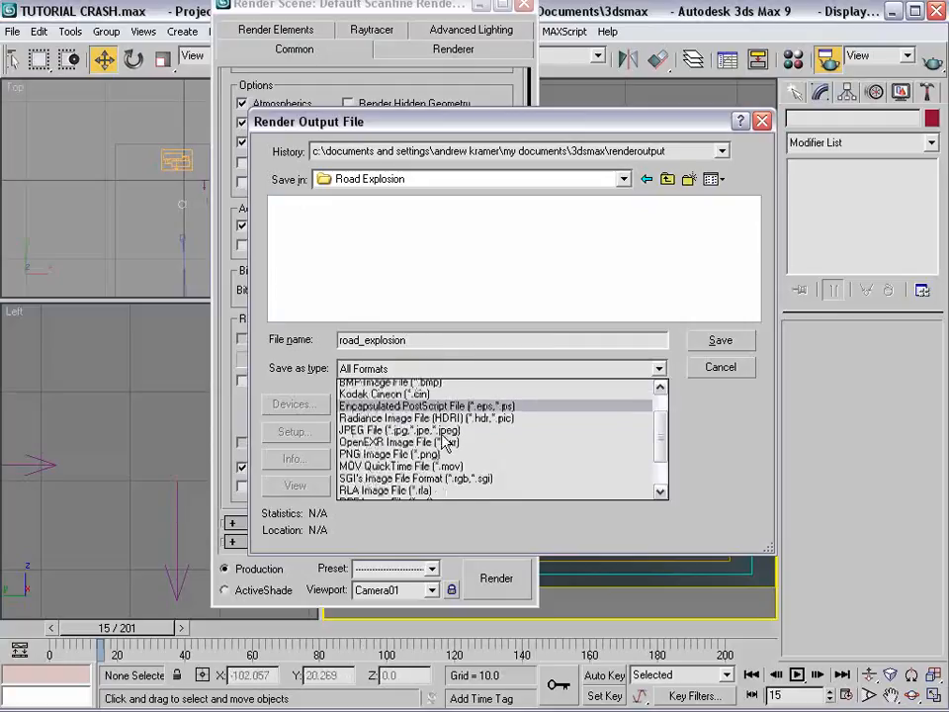
pyautogui.click(384, 446)
pyautogui.click(706, 344)
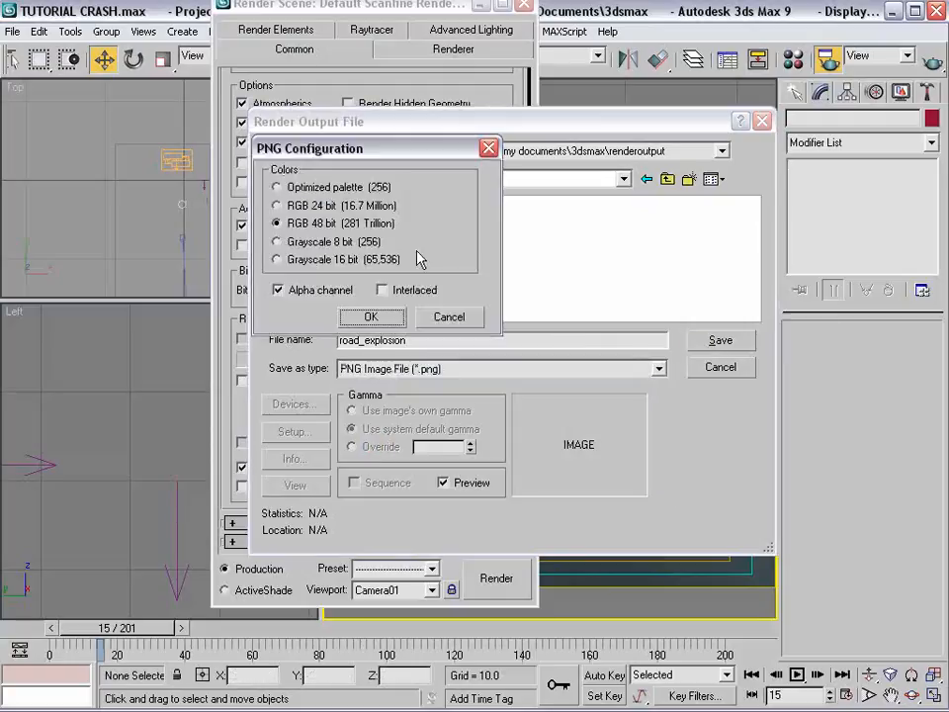
pyautogui.click(365, 316)
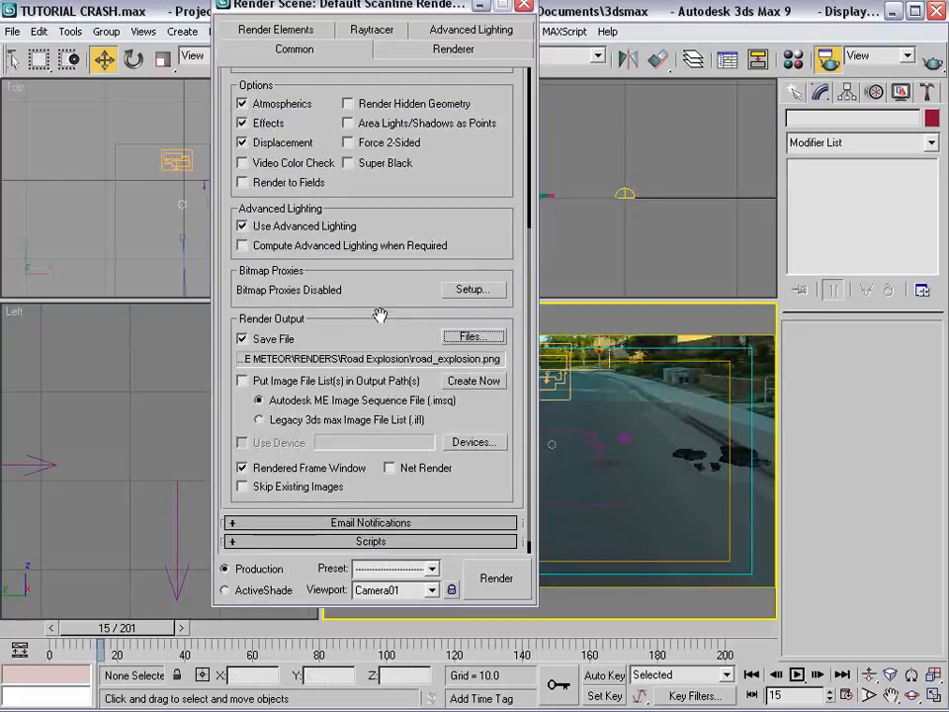
# Go to frame 39, select the Sky01 skylight, and examine its placement relative to the debris in the Top view
pyautogui.moveTo(100, 651); pyautogui.dragTo(158, 651)
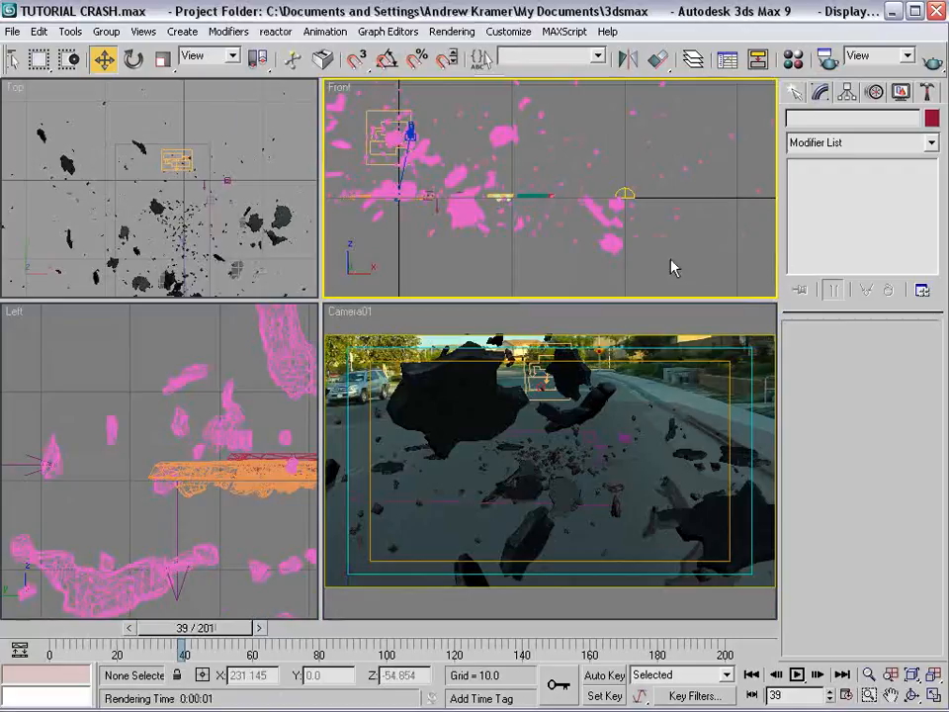
pyautogui.click(624, 191)
pyautogui.write('0')
pyautogui.scroll(-5, 169, 160)
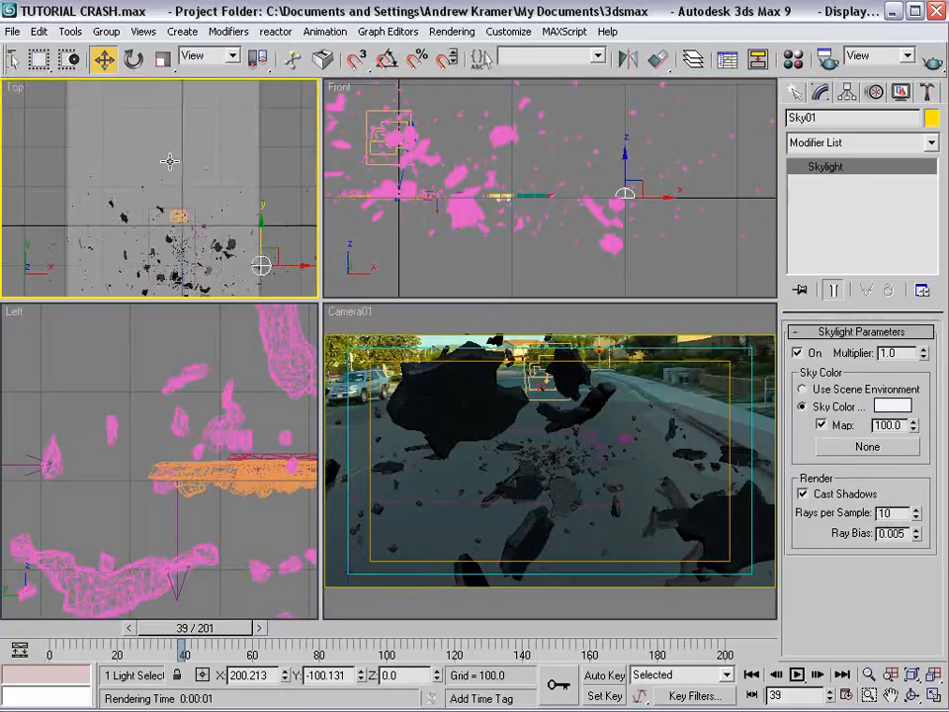
pyautogui.moveTo(170, 160); pyautogui.dragTo(157, 81, button='middle')
# Return to frame 0 and select the Street group together with the neighbouring debris source group in the Top view
pyautogui.moveTo(138, 628); pyautogui.dragTo(46, 629)
pyautogui.scroll(5, 172, 207)
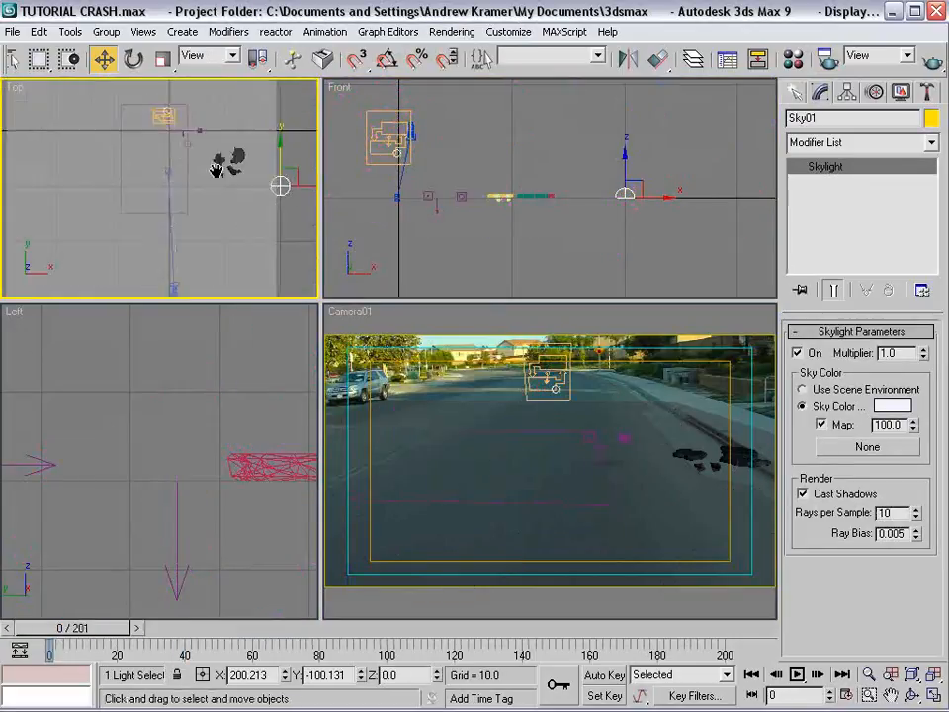
pyautogui.click(203, 195)
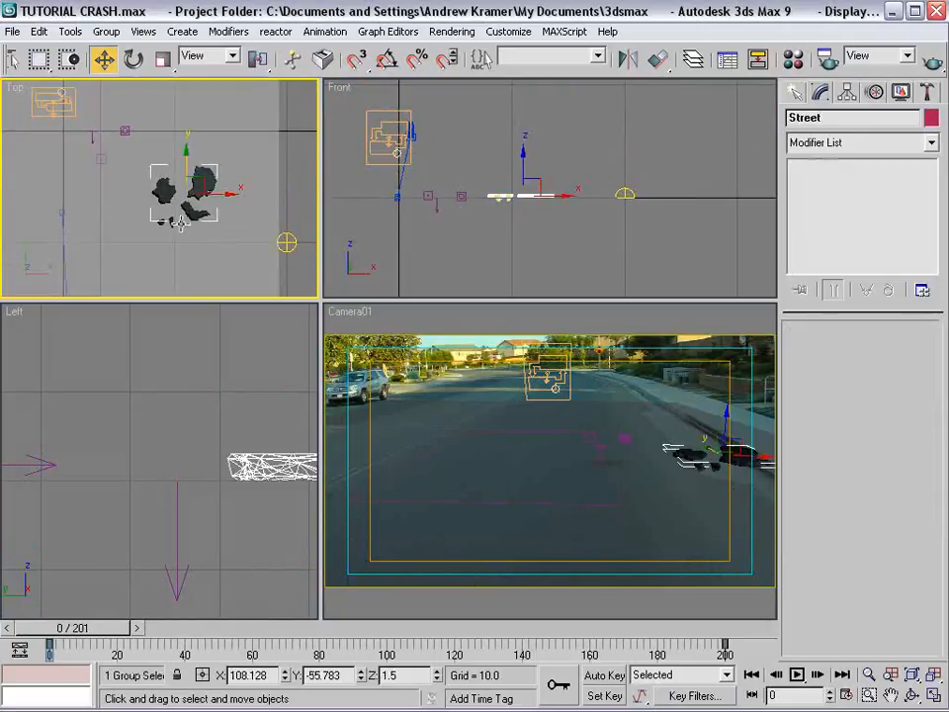
pyautogui.keyDown('ctrl'); pyautogui.click(176, 225); pyautogui.keyUp('ctrl')
# Try hiding the two selected debris source groups, scrub to frame 15, and undo the hiding
pyautogui.rightClick(173, 227)
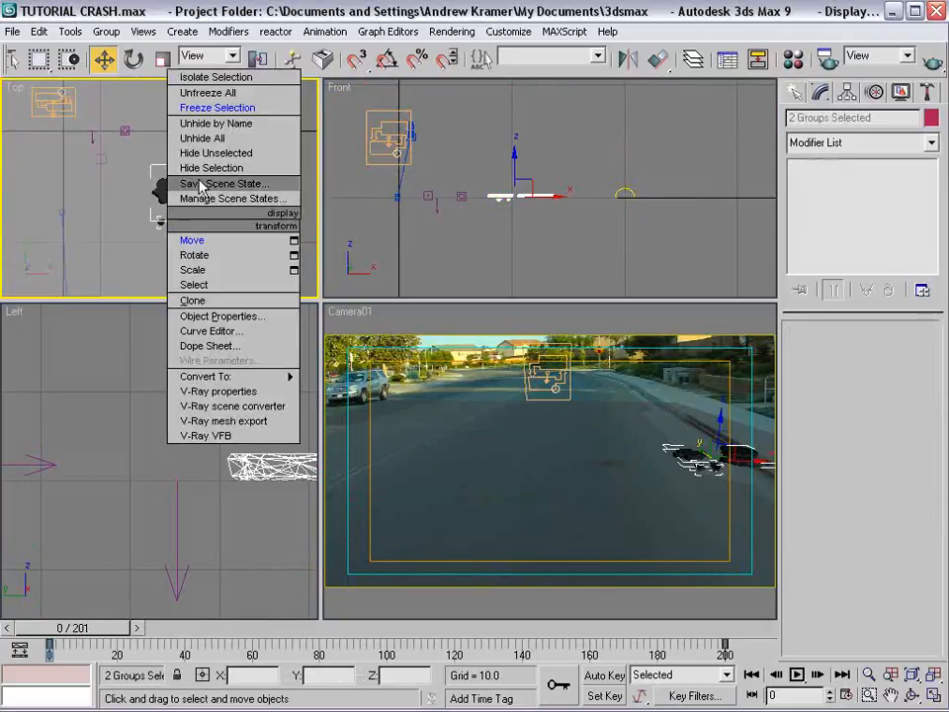
pyautogui.click(235, 168)
pyautogui.moveTo(84, 635); pyautogui.dragTo(131, 608)
pyautogui.press('w')
pyautogui.moveTo(195, 209); pyautogui.dragTo(154, 195, button='middle')
pyautogui.hotkey('ctrl', 'z')
# Turn off the Renderable property for the two selected debris source groups
pyautogui.rightClick(158, 186)
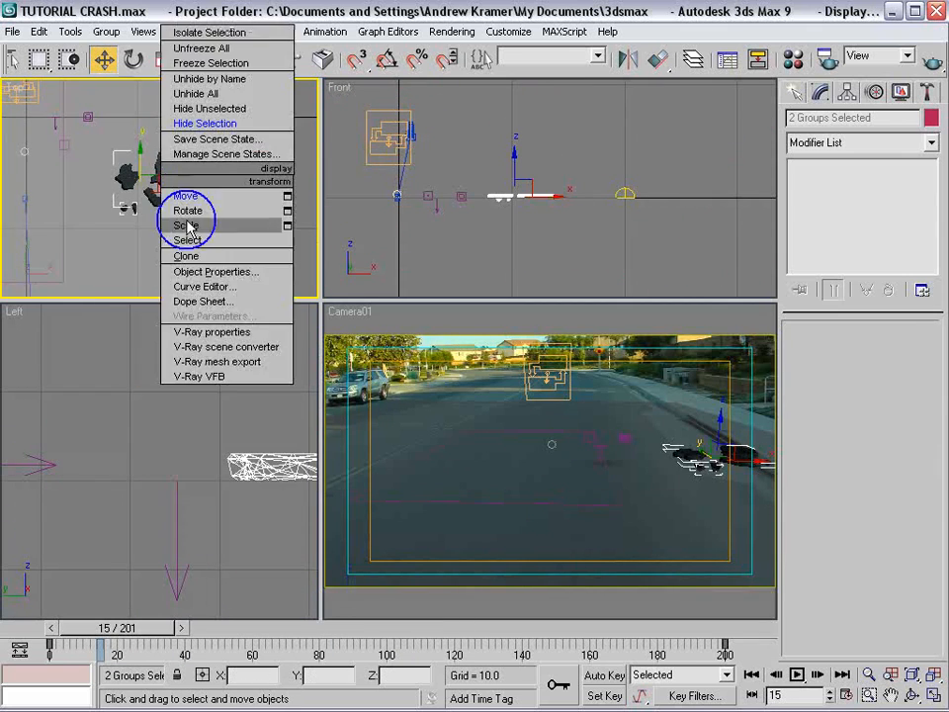
pyautogui.click(188, 272)
pyautogui.click(484, 330)
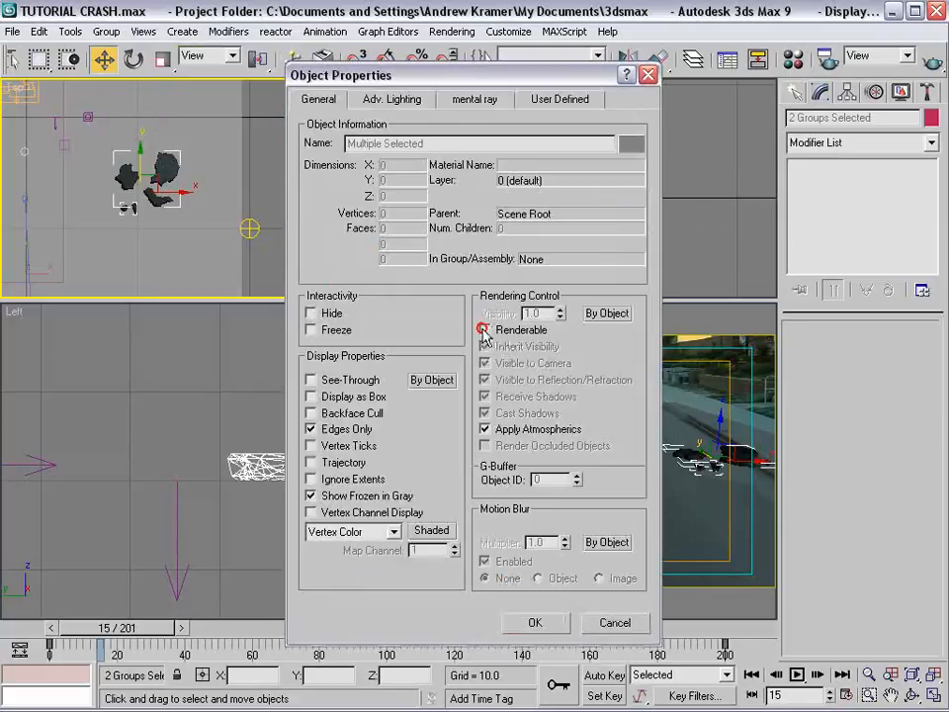
pyautogui.click(535, 622)
# With the Camera01 view active at frame 27, set the render output size to 1600 x 900 and start the render
pyautogui.click(351, 529)
pyautogui.moveTo(117, 628); pyautogui.dragTo(359, 599)
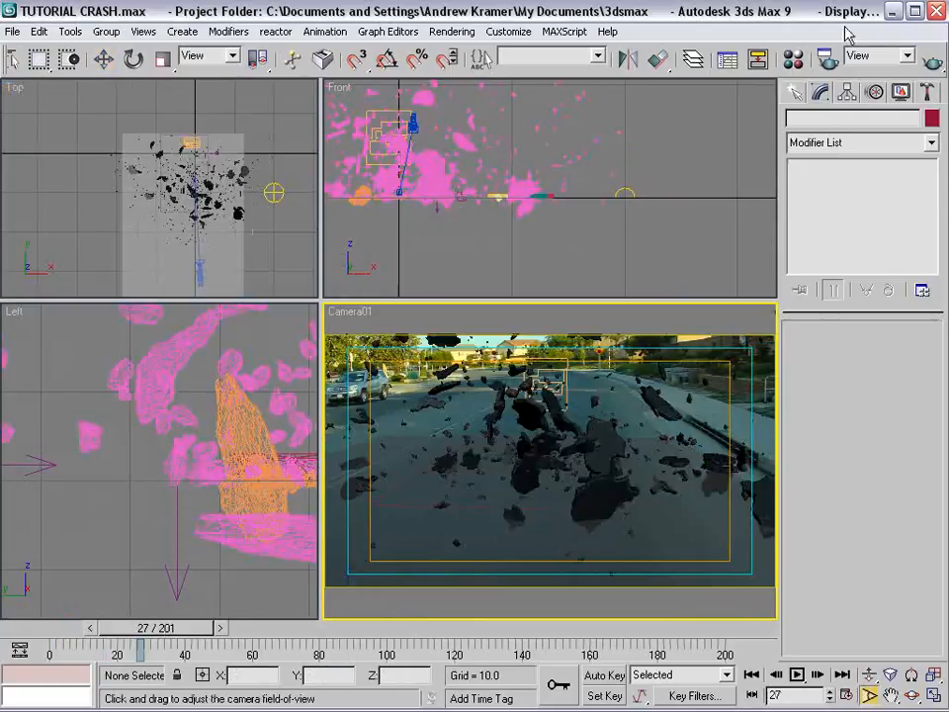
pyautogui.click(825, 58)
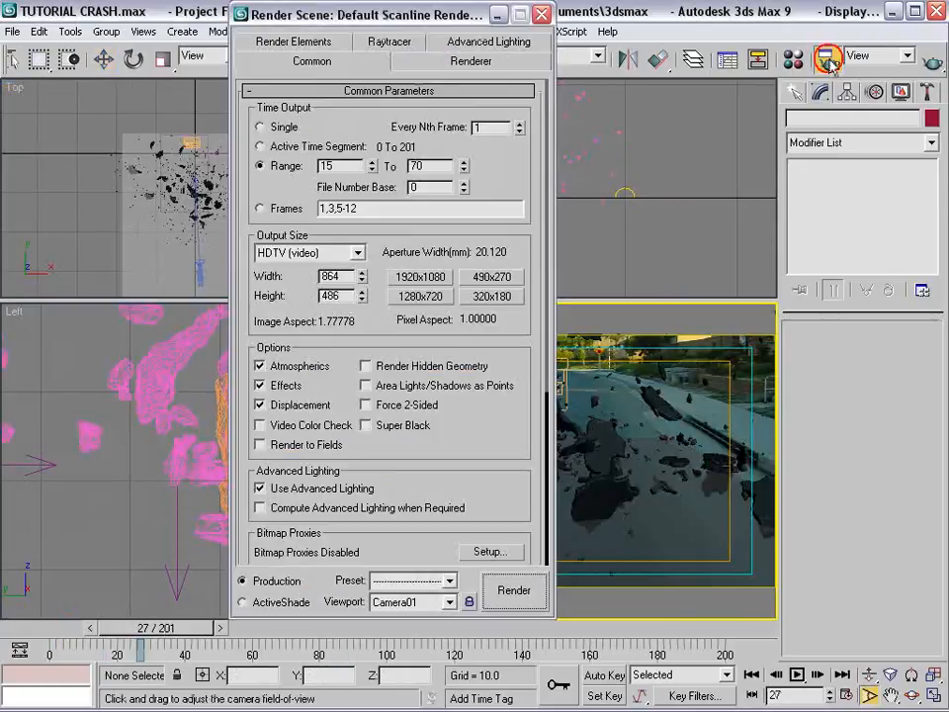
pyautogui.click(419, 297)
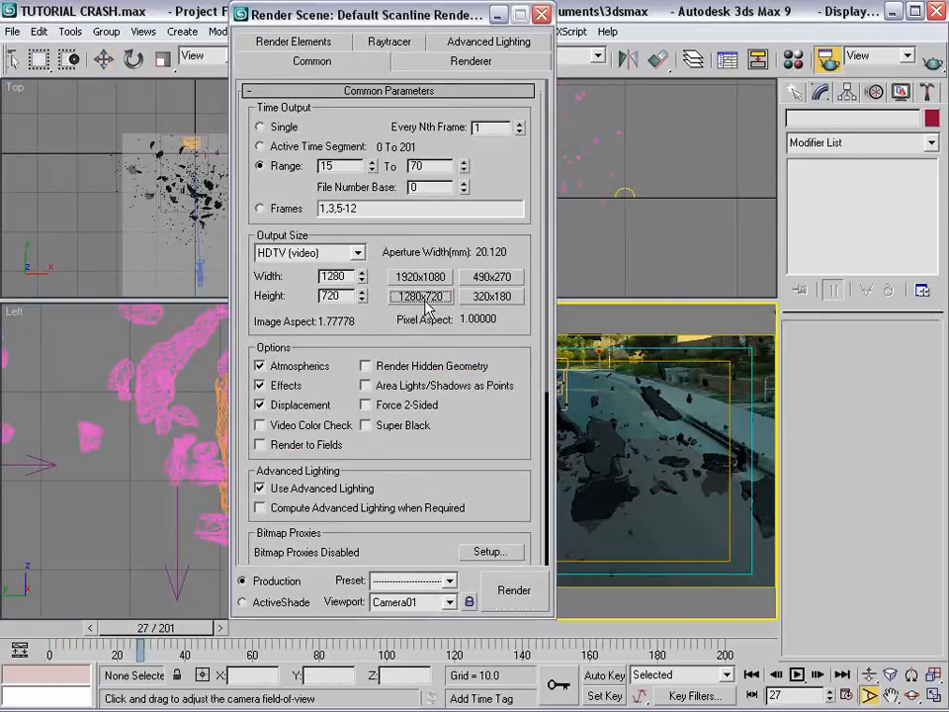
pyautogui.moveTo(348, 277); pyautogui.dragTo(292, 277)
pyautogui.write('1600')
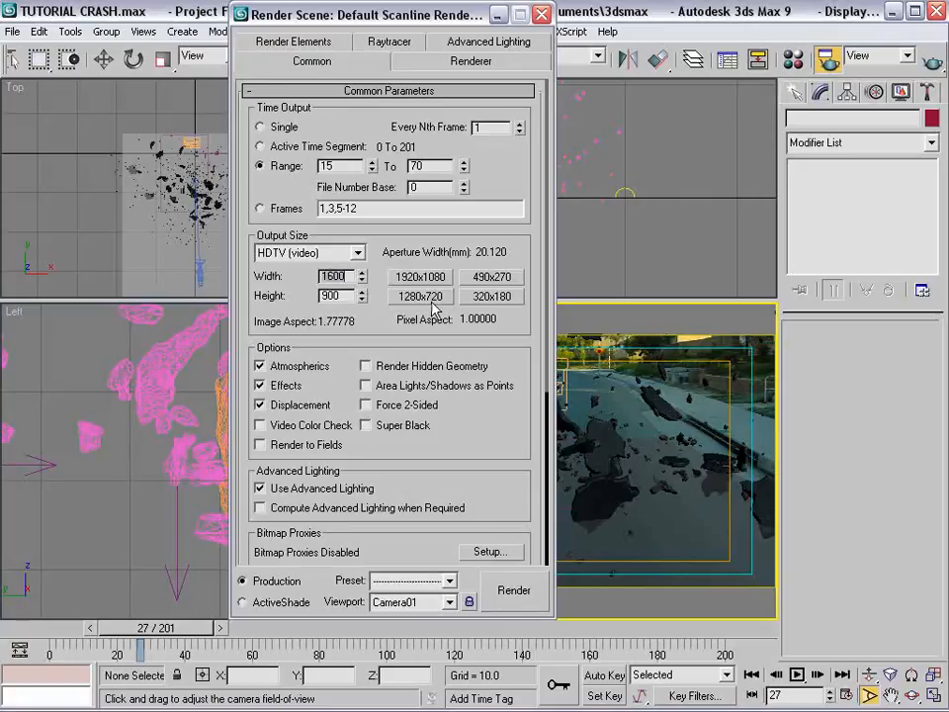
pyautogui.click(541, 15)
pyautogui.click(932, 63)
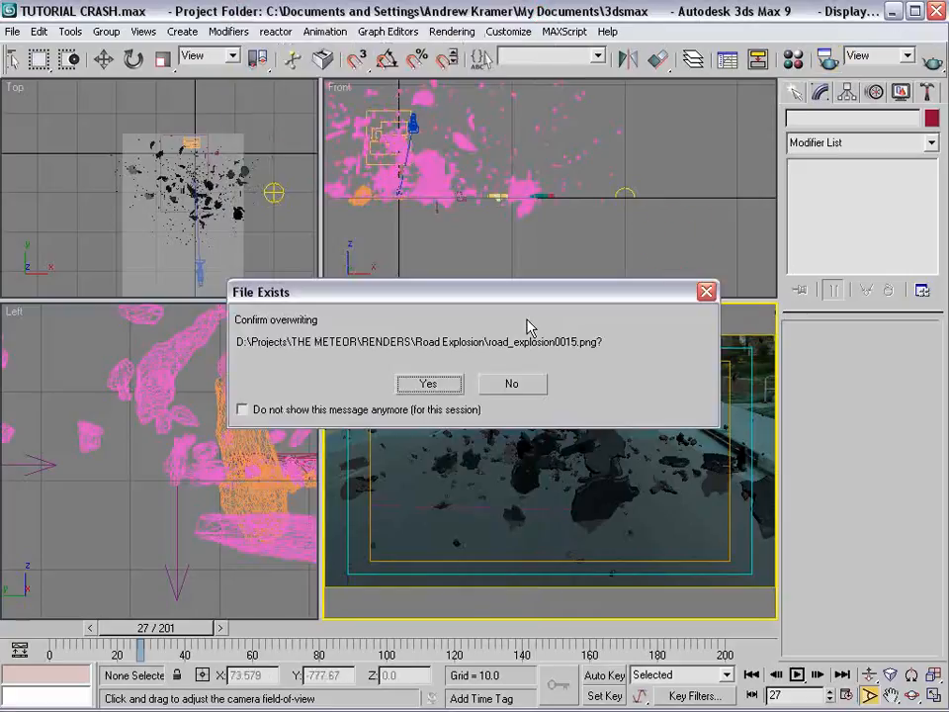